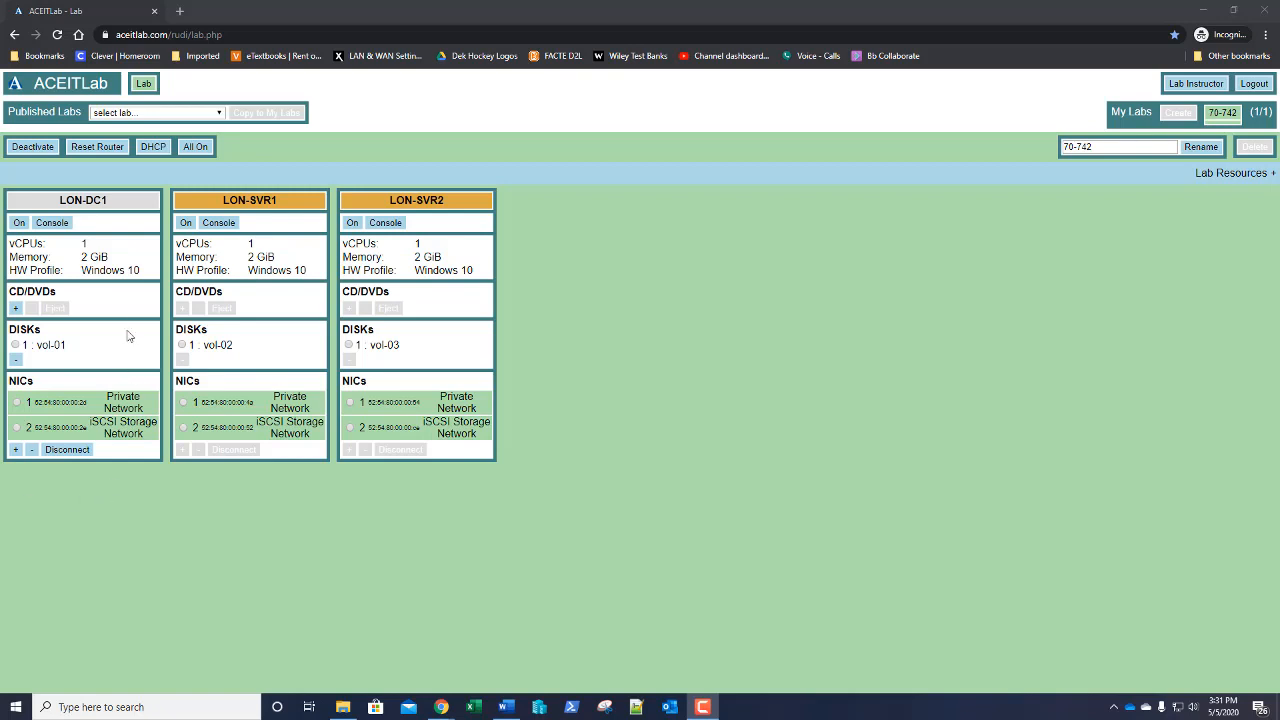
Power on the LON-DC1 and LON-SVR2 virtual machines and open LON-DC1's console
left_click(18, 224)
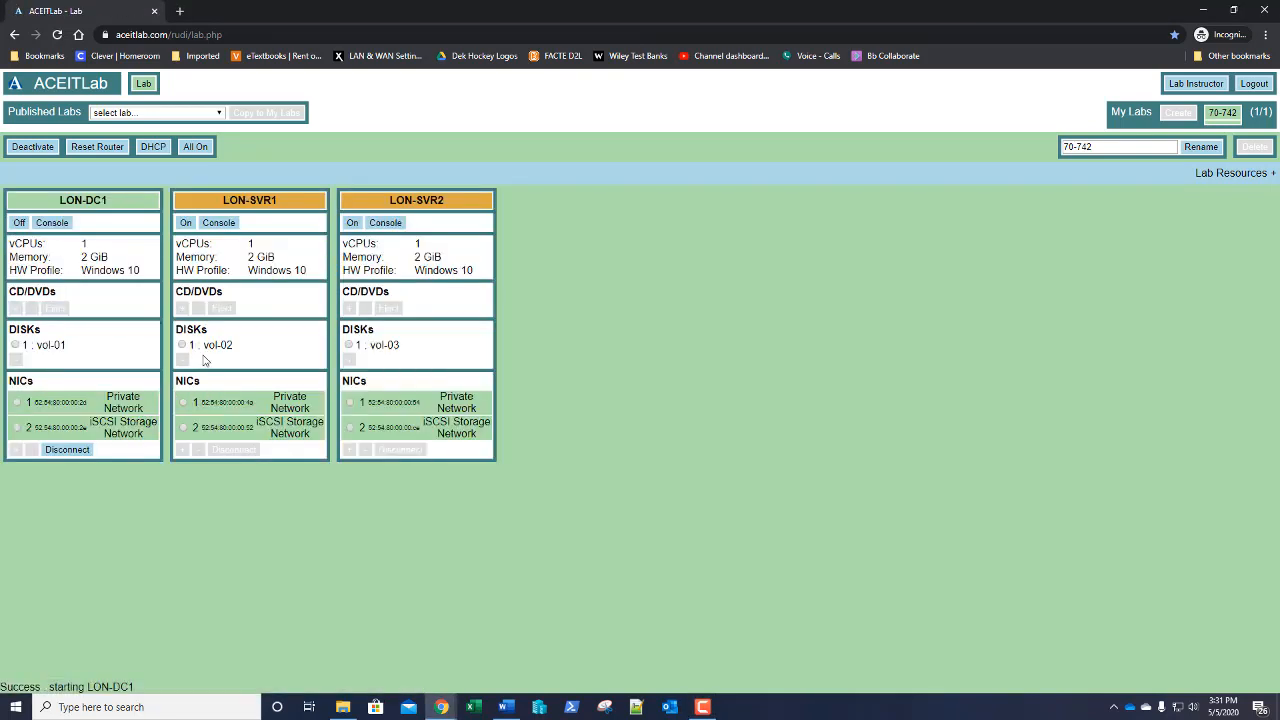
left_click(352, 224)
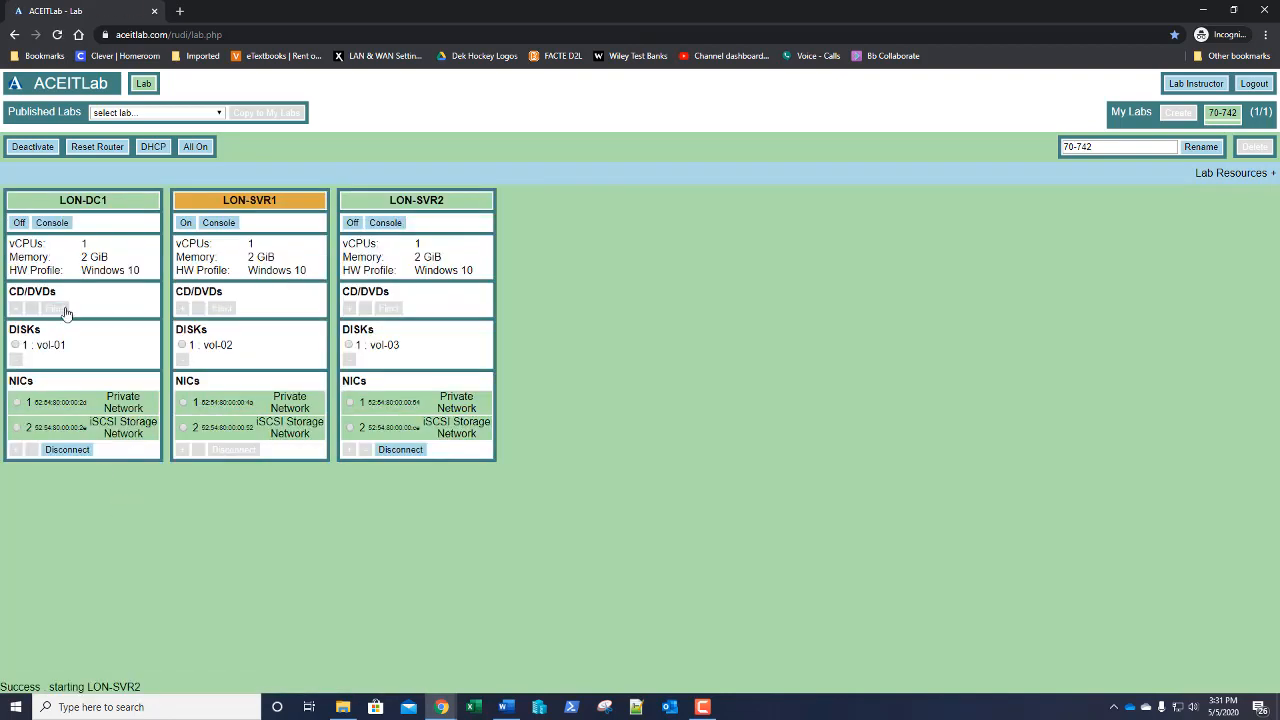
left_click(55, 228)
left_click(53, 226)
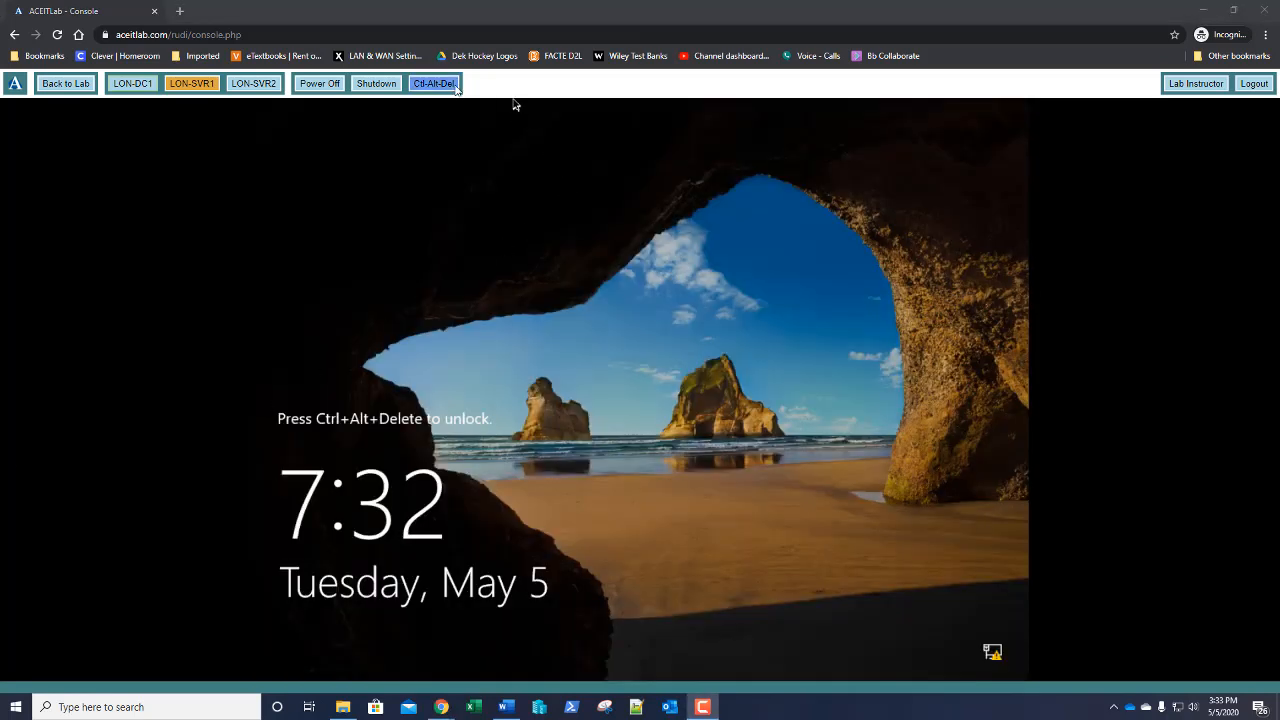
Sign in to LON-DC1 as ADATUM\Administrator using the administrator password
left_click(455, 86)
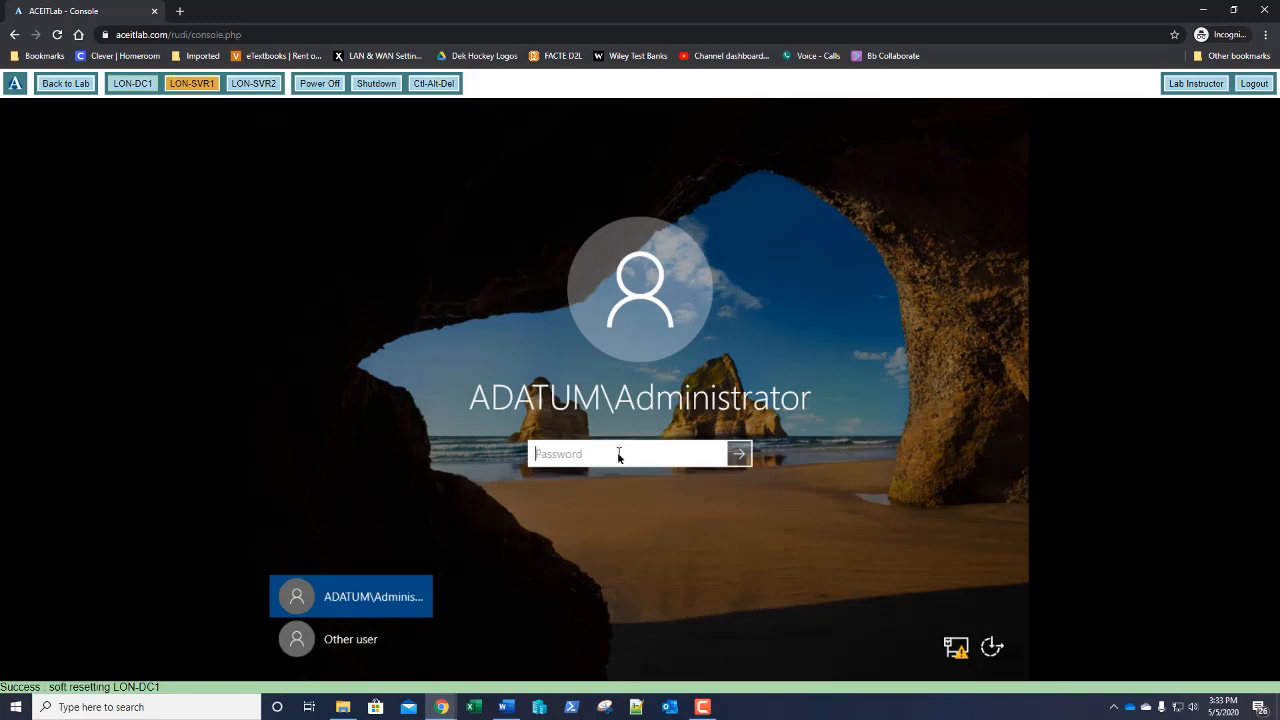
type("Pa55w.rd")
key("Return")
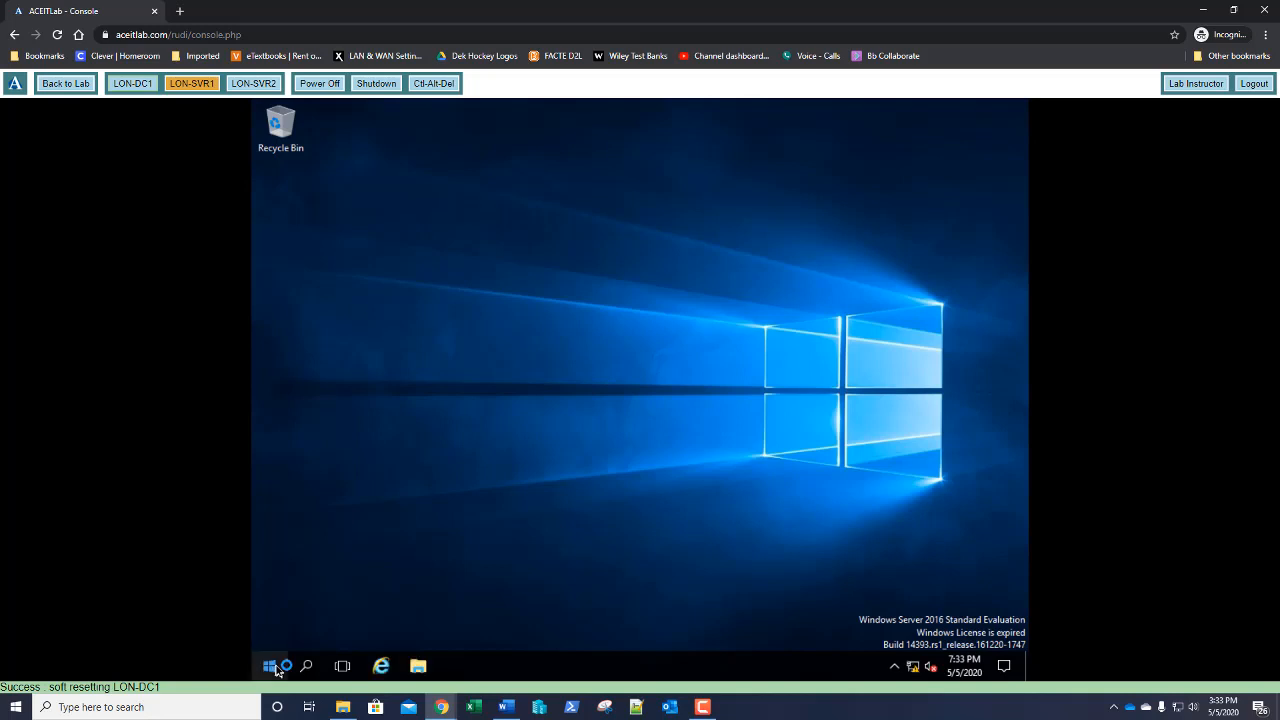
Run slmgr.vbs /rearm in an administrator Command Prompt to rearm the evaluation licence
right_click(277, 668)
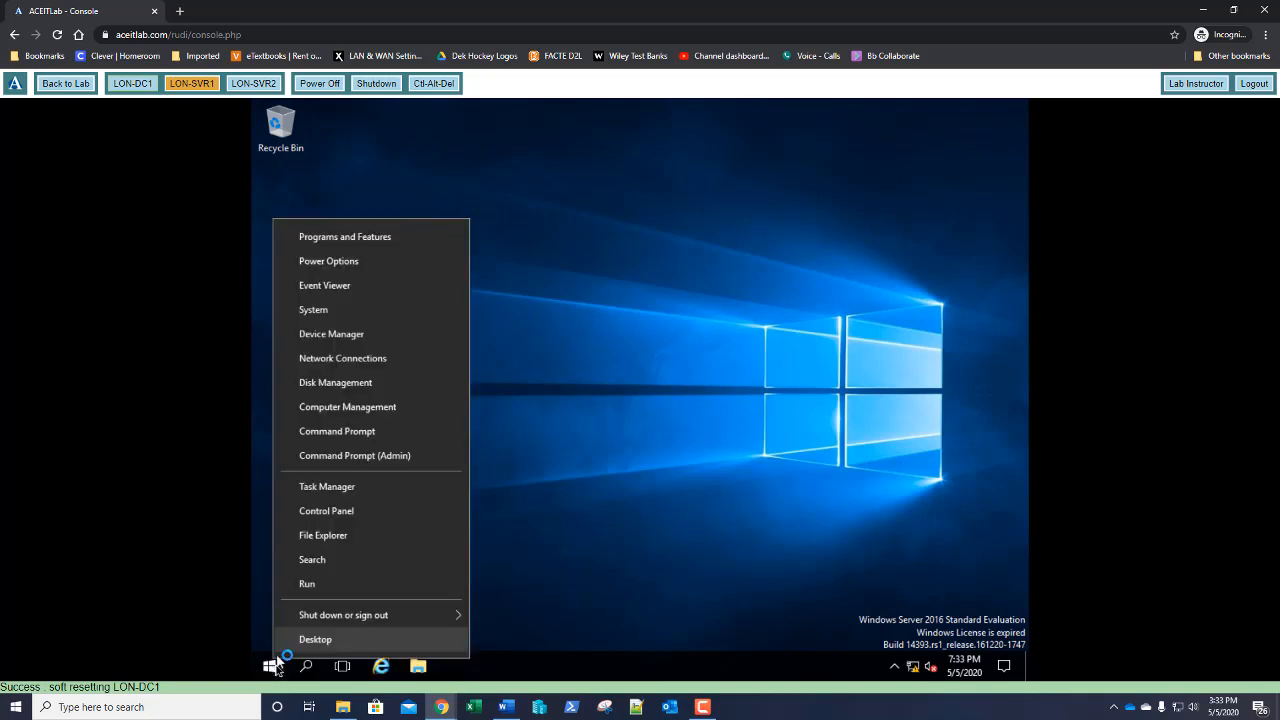
left_click(326, 432)
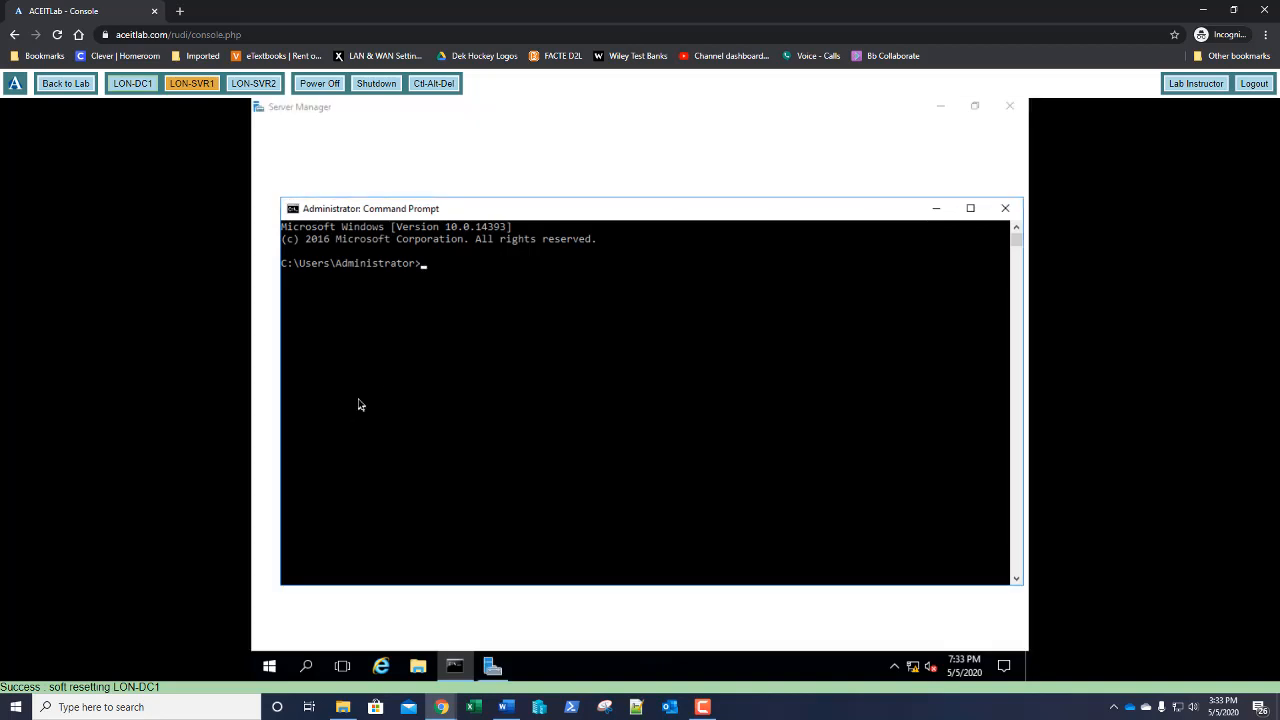
type("slmgr")
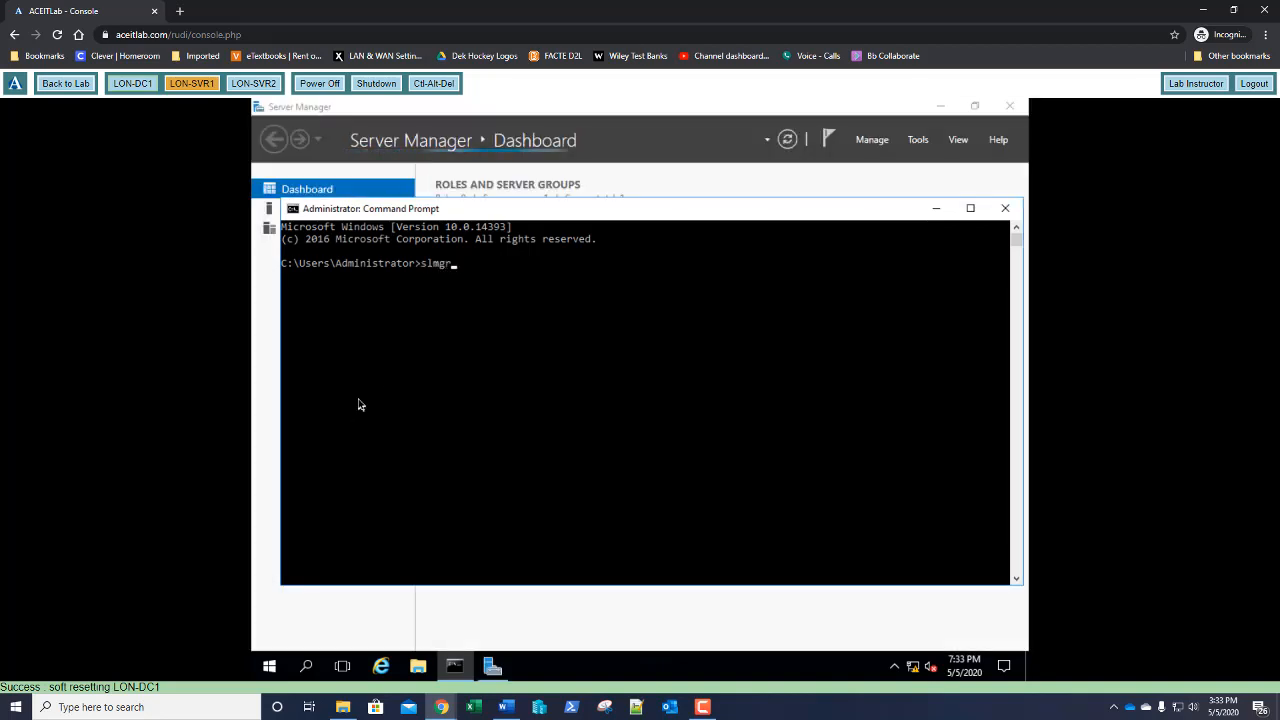
type(".vbs")
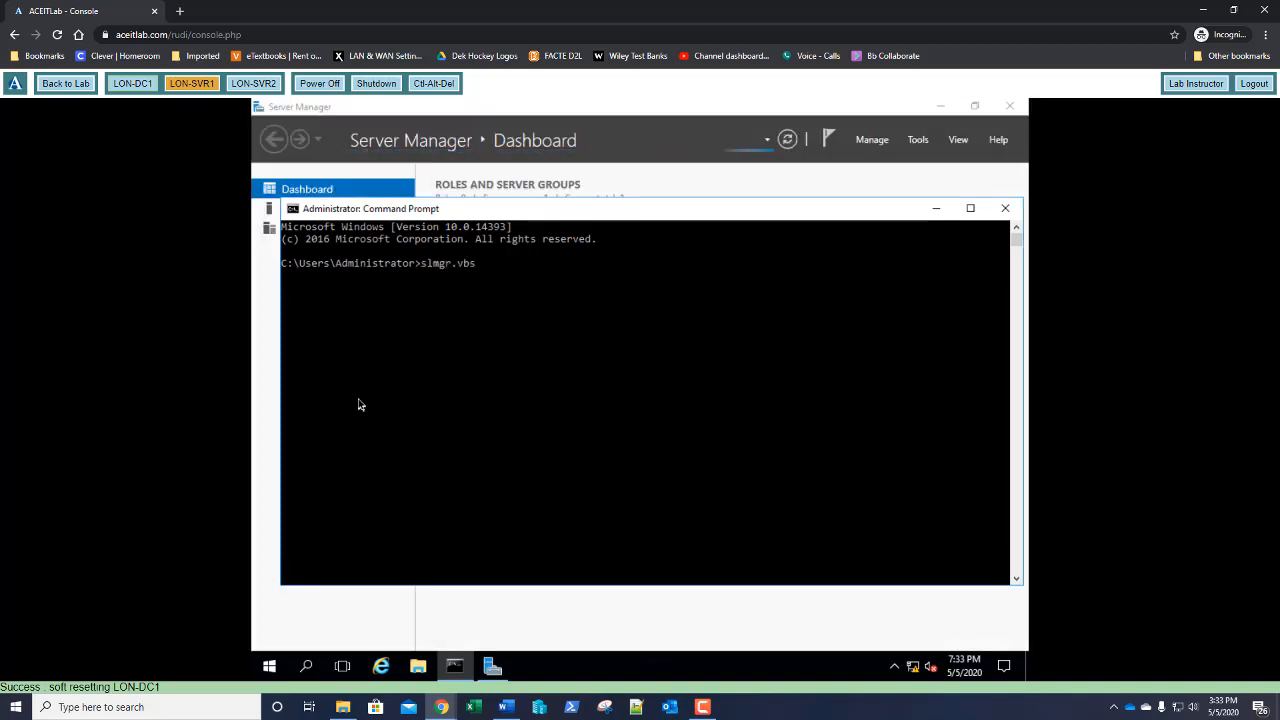
type(" /rearm")
key("Return")
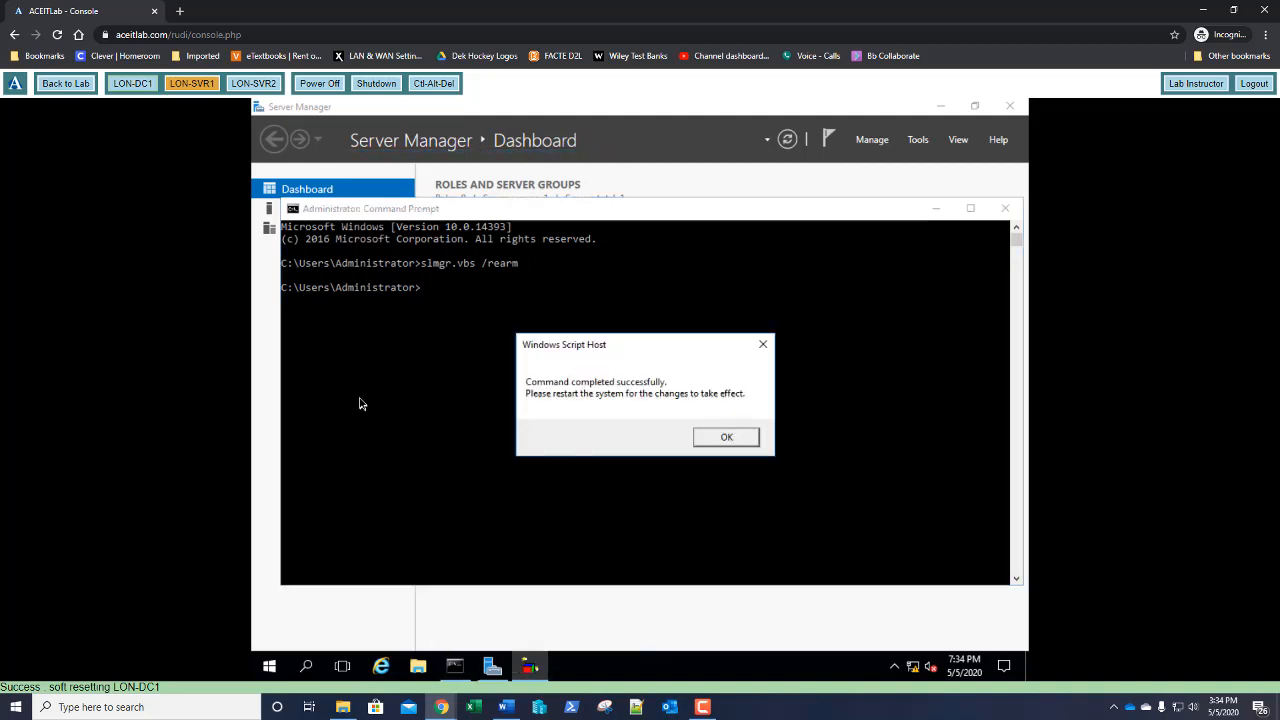
Dismiss the rearm confirmation and restart the server immediately with shutdown -r -t 0
key("Return")
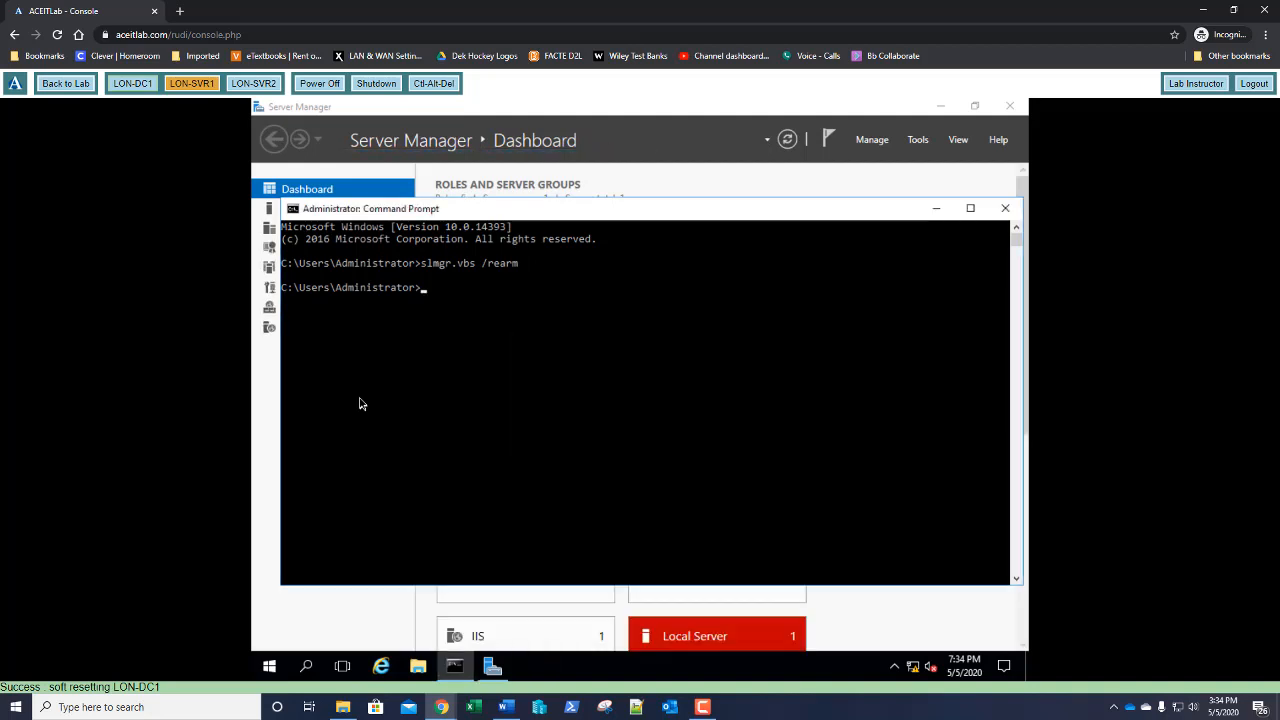
type("shut")
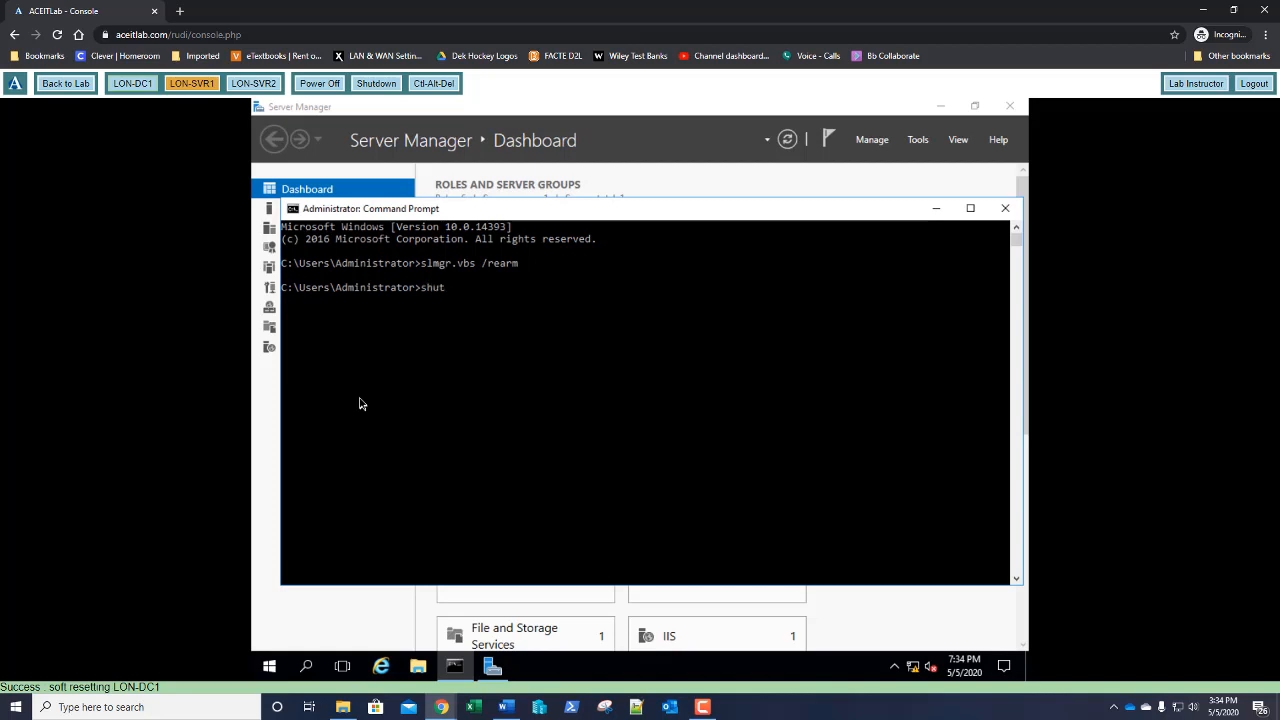
type("down -r -t 0")
key("Return")
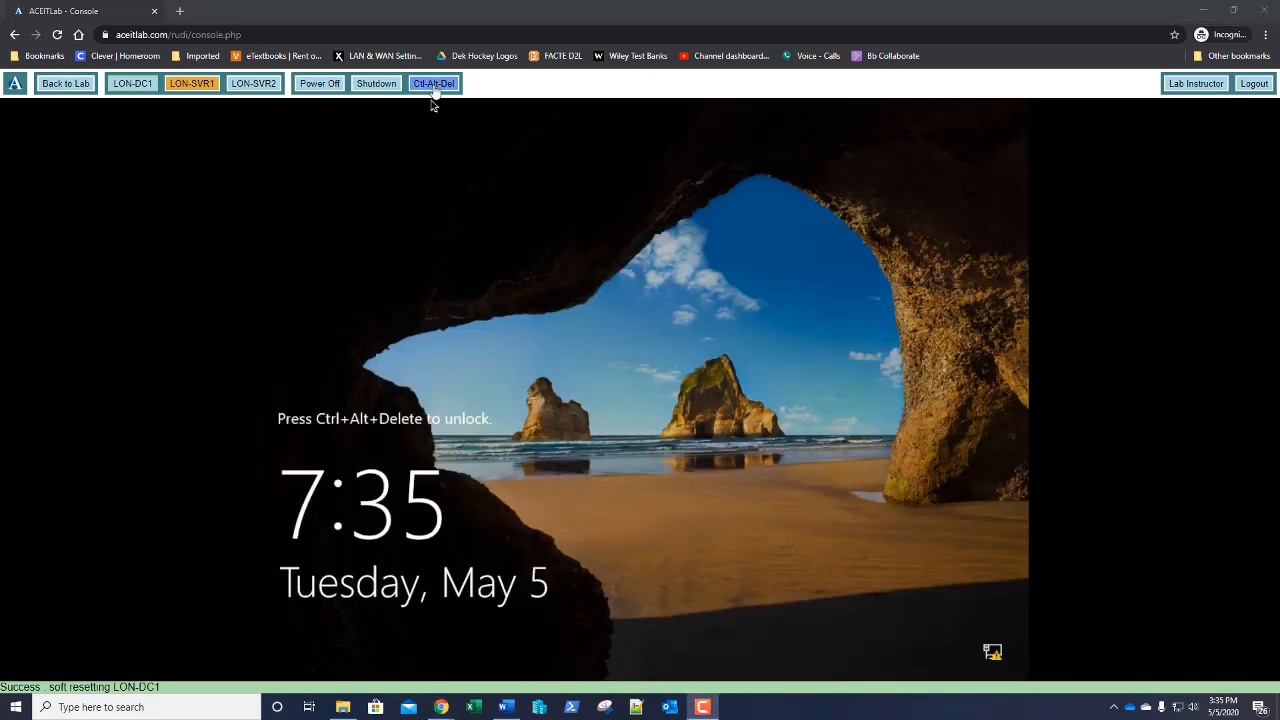
Sign back in as the administrator after the restart
left_click(433, 85)
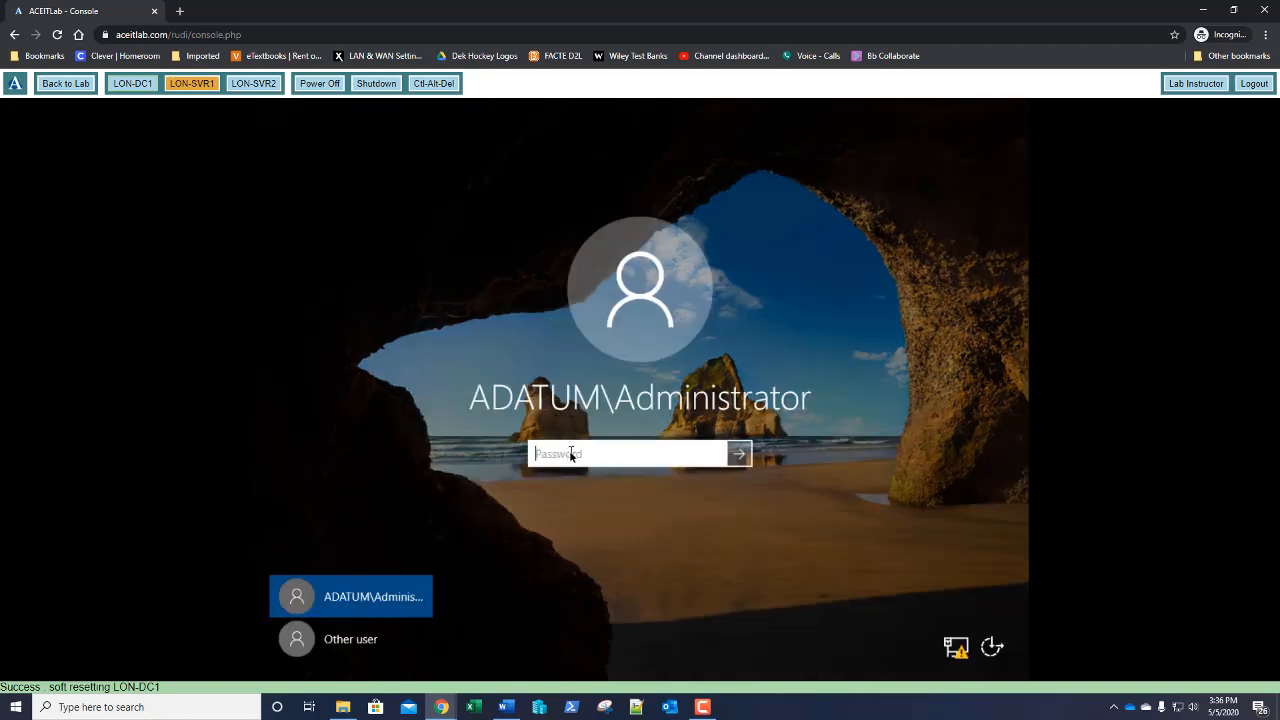
type("Pa55w.rd")
key("Return")
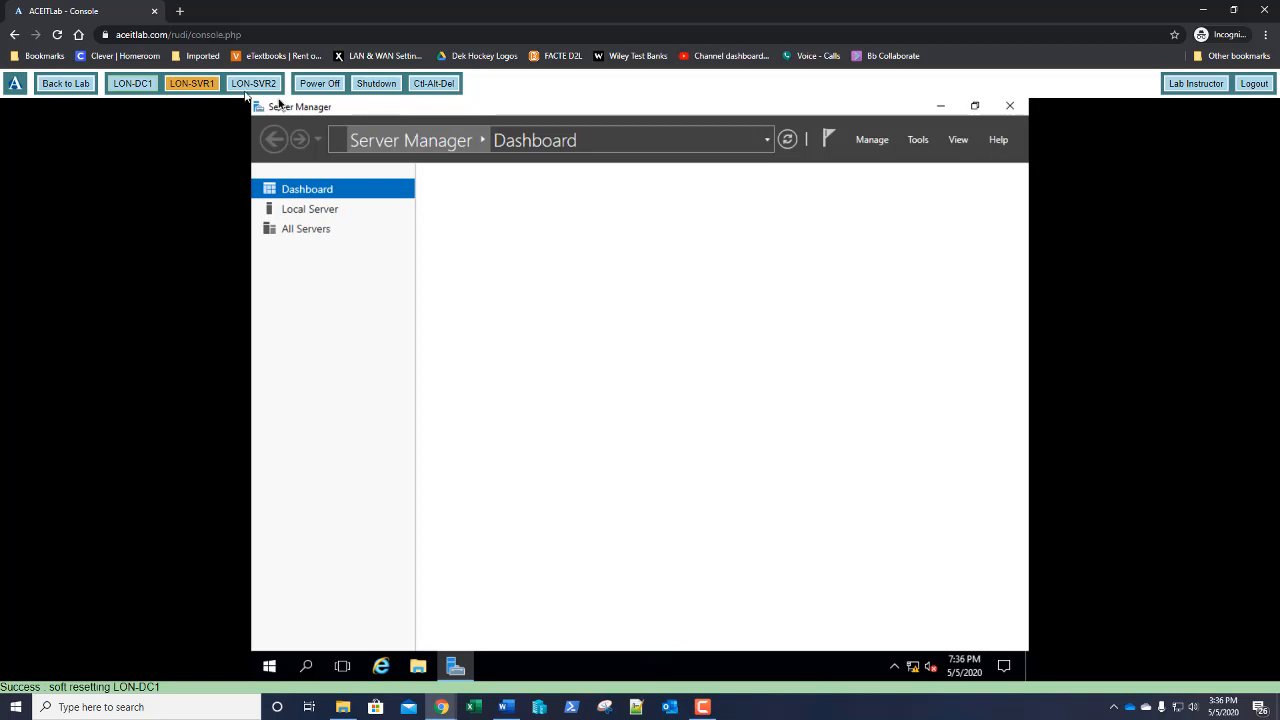
Switch to LON-SVR2, attempt a sign-in, and clear the mistyped password
left_click(243, 86)
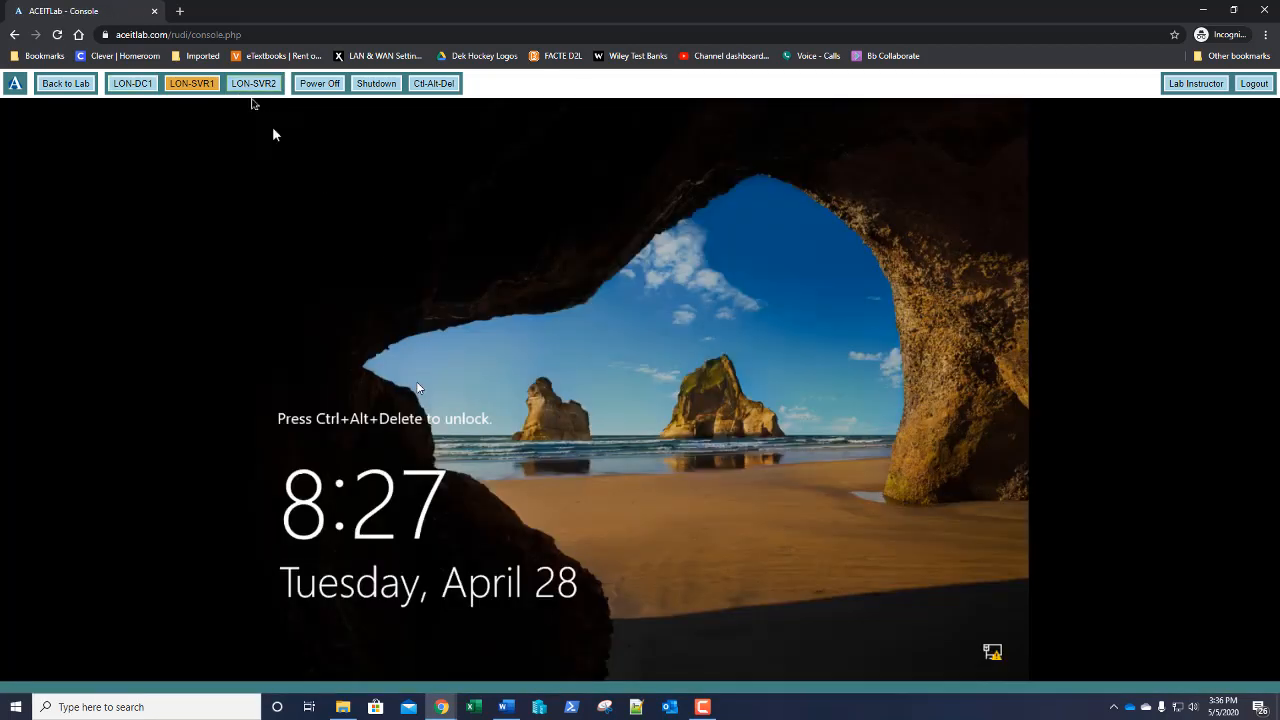
left_click(442, 88)
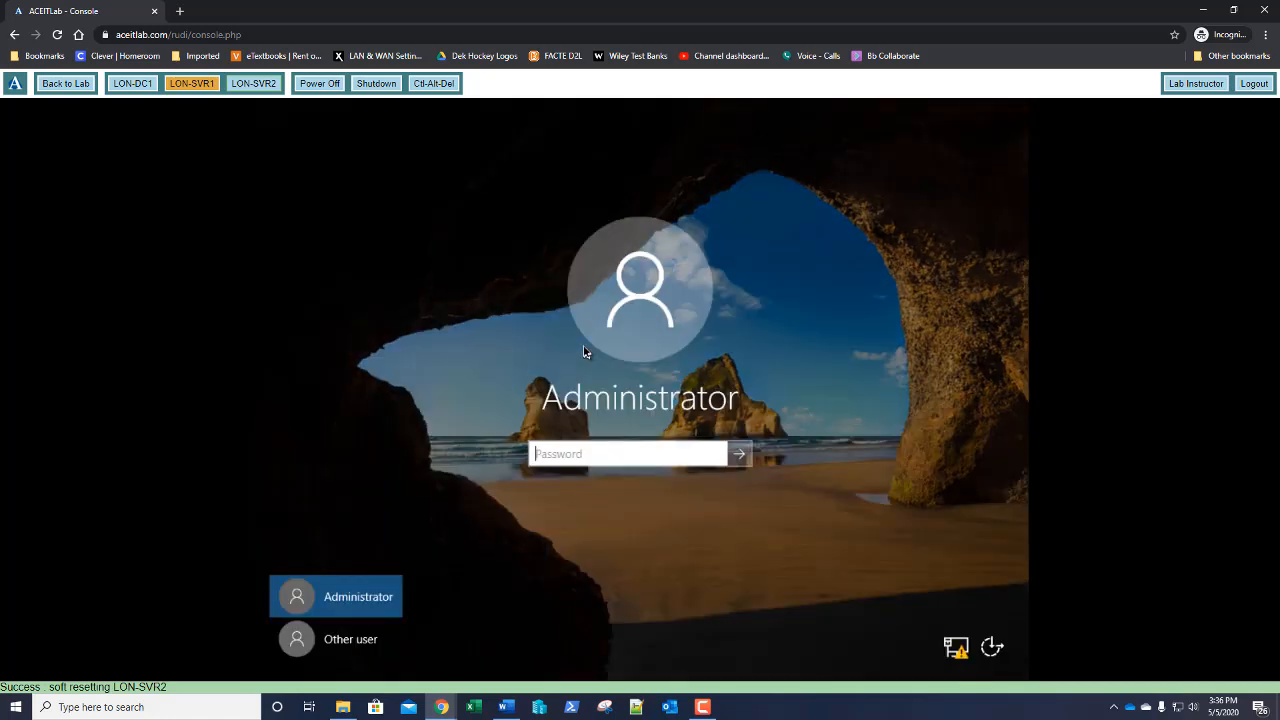
type("Pa$$w0rdPa$$w0rdPa$$")
key("Return")
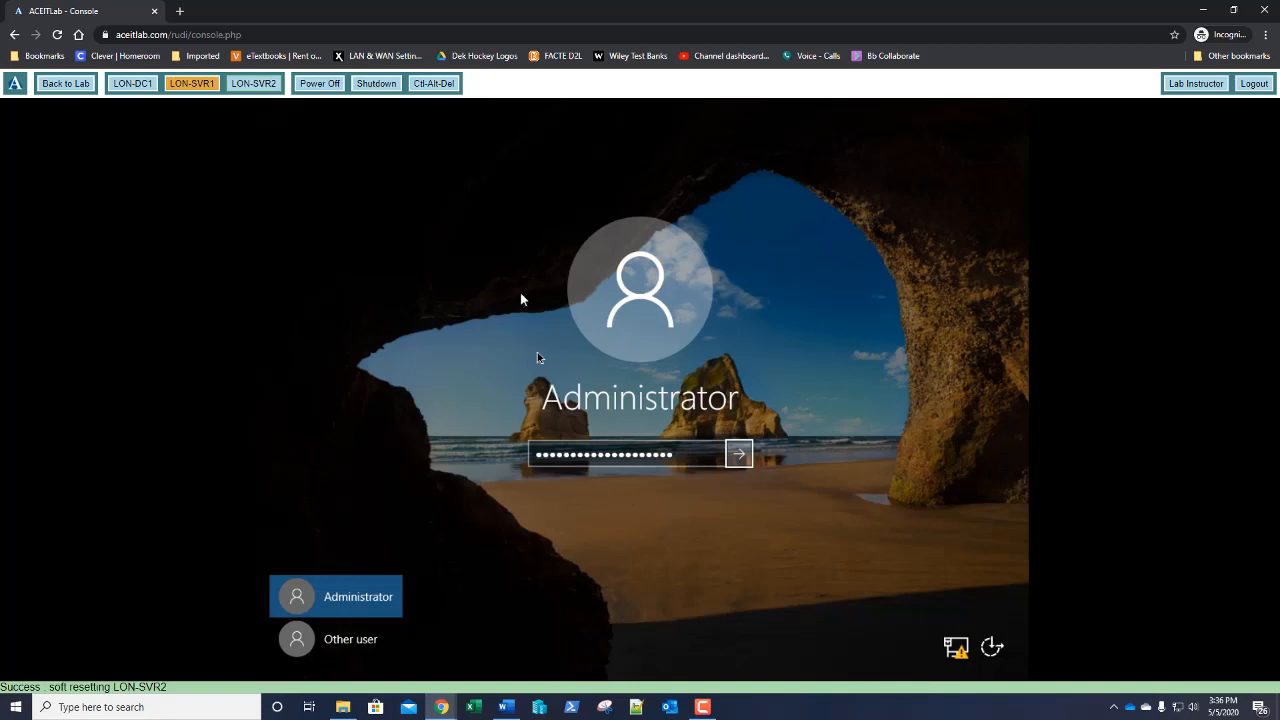
double_click(608, 456)
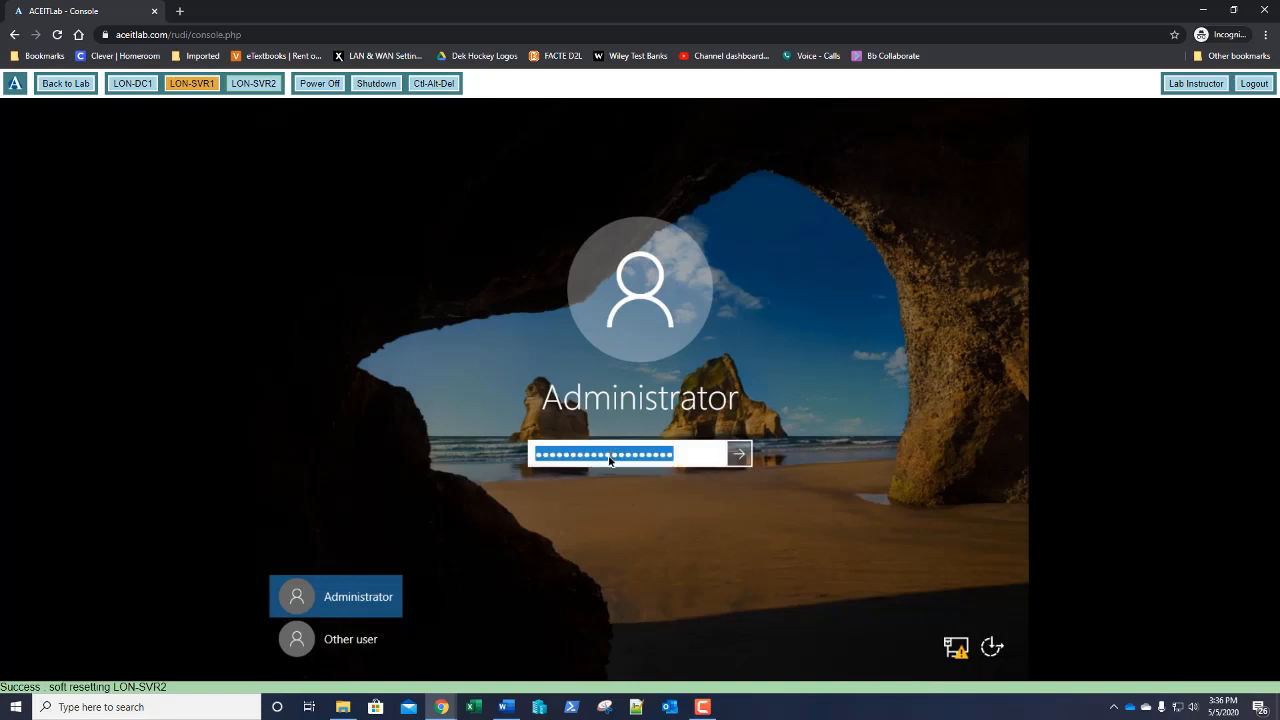
key("BackSpace")
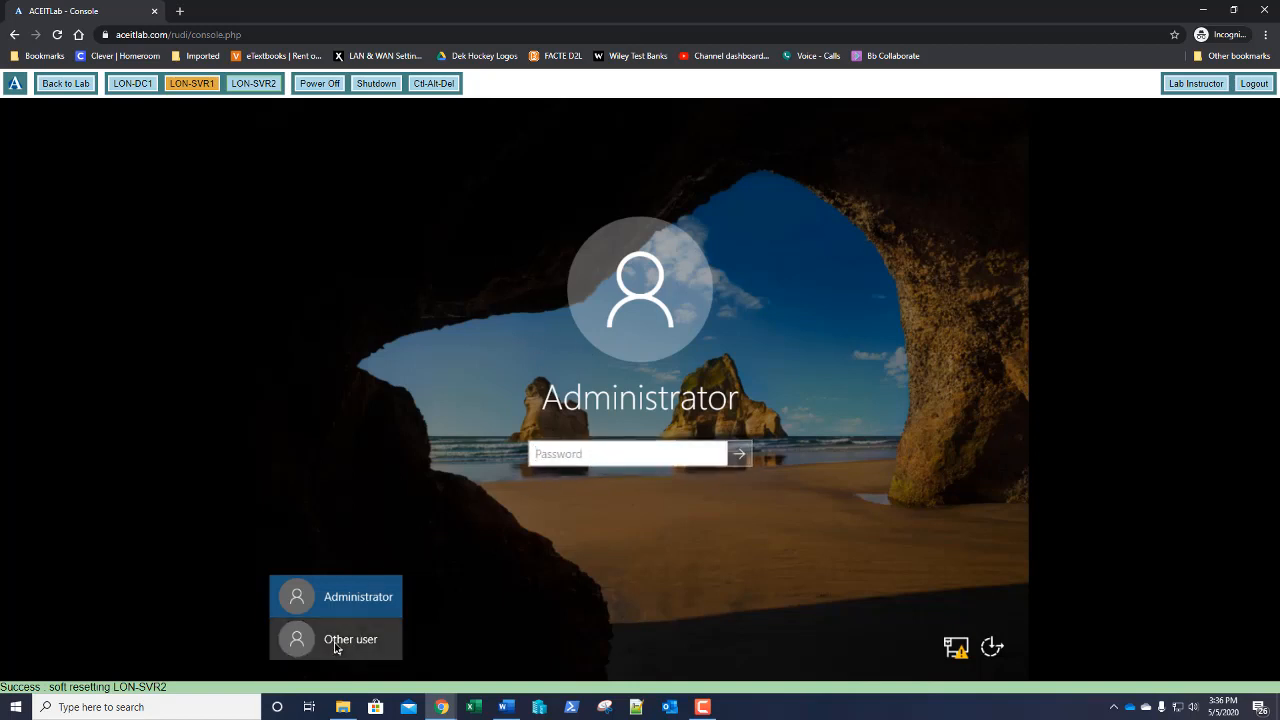
Sign in as Other user with the adatum\administrator account and its password
left_click(352, 639)
left_click(541, 489)
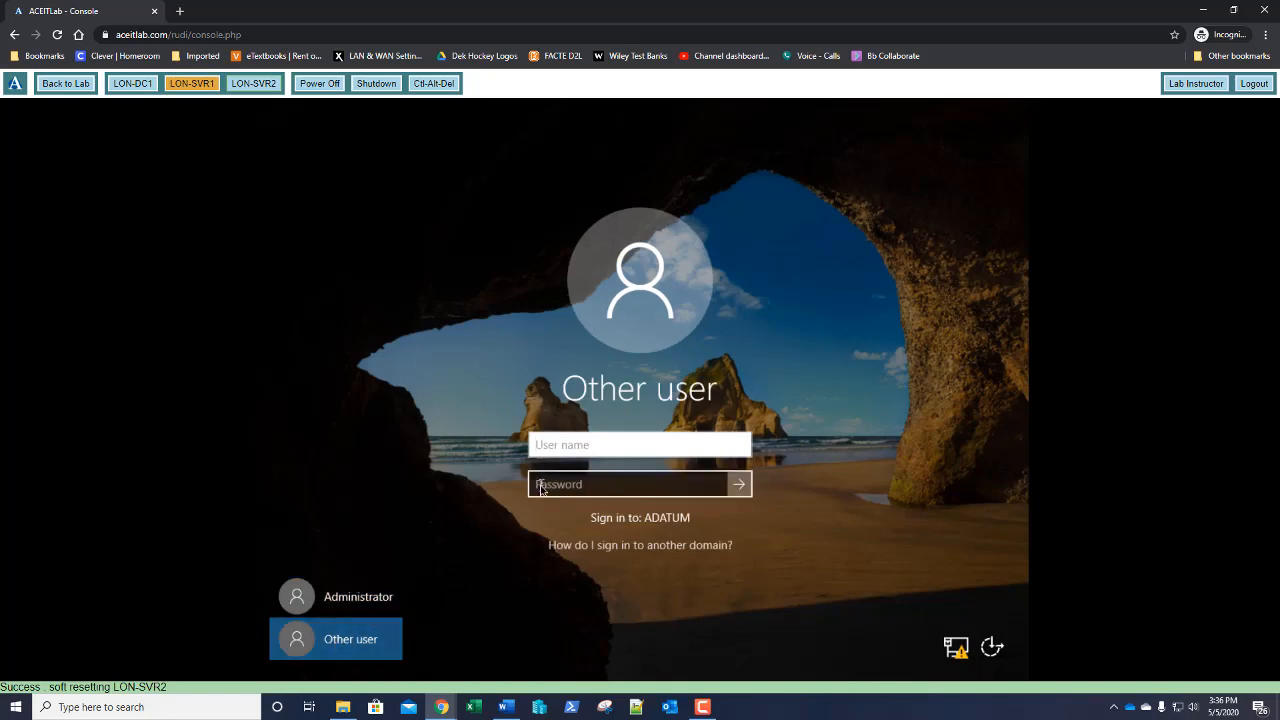
type("adatum\\admi")
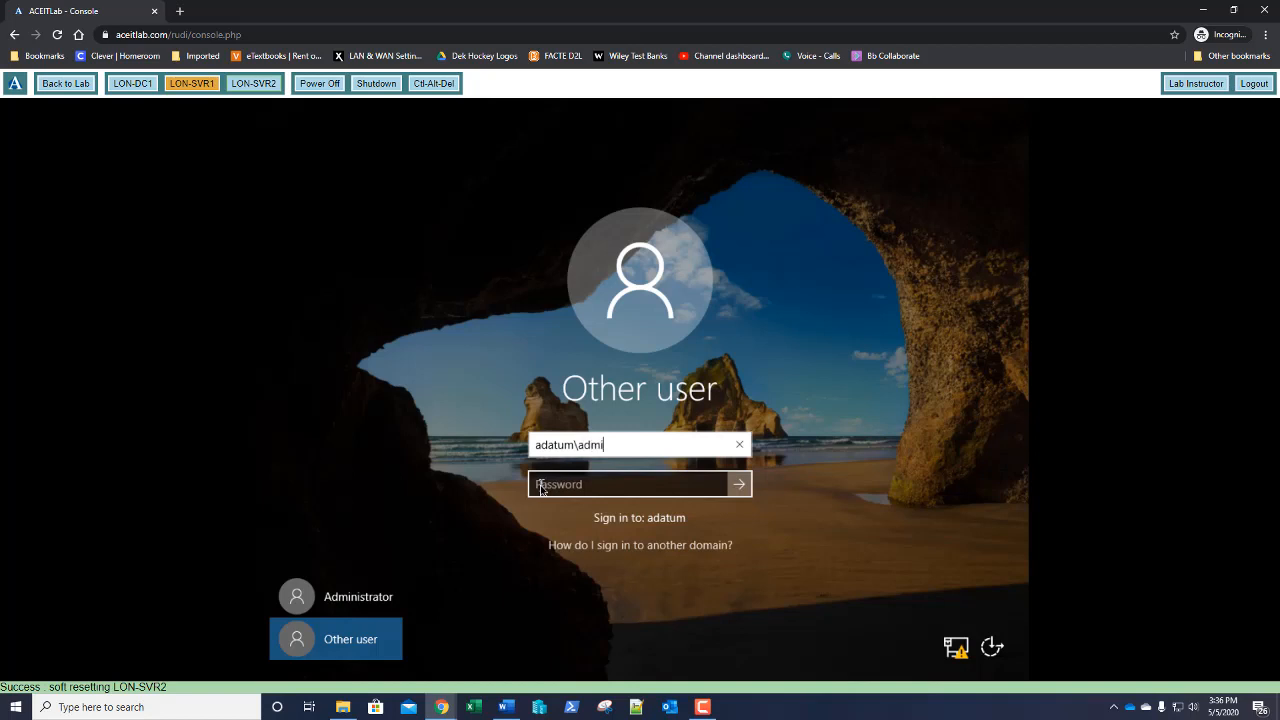
type("nistrator")
left_click(540, 488)
type("Pa$$w0r")
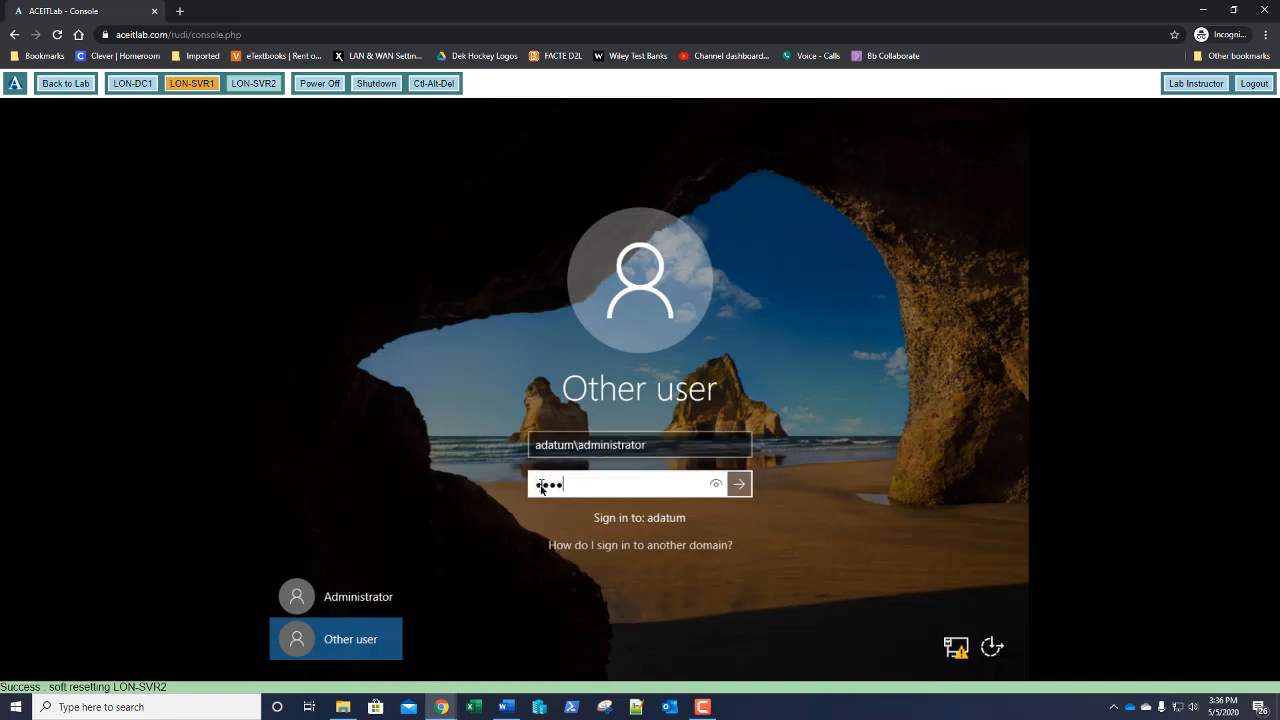
type("d")
key("Return")
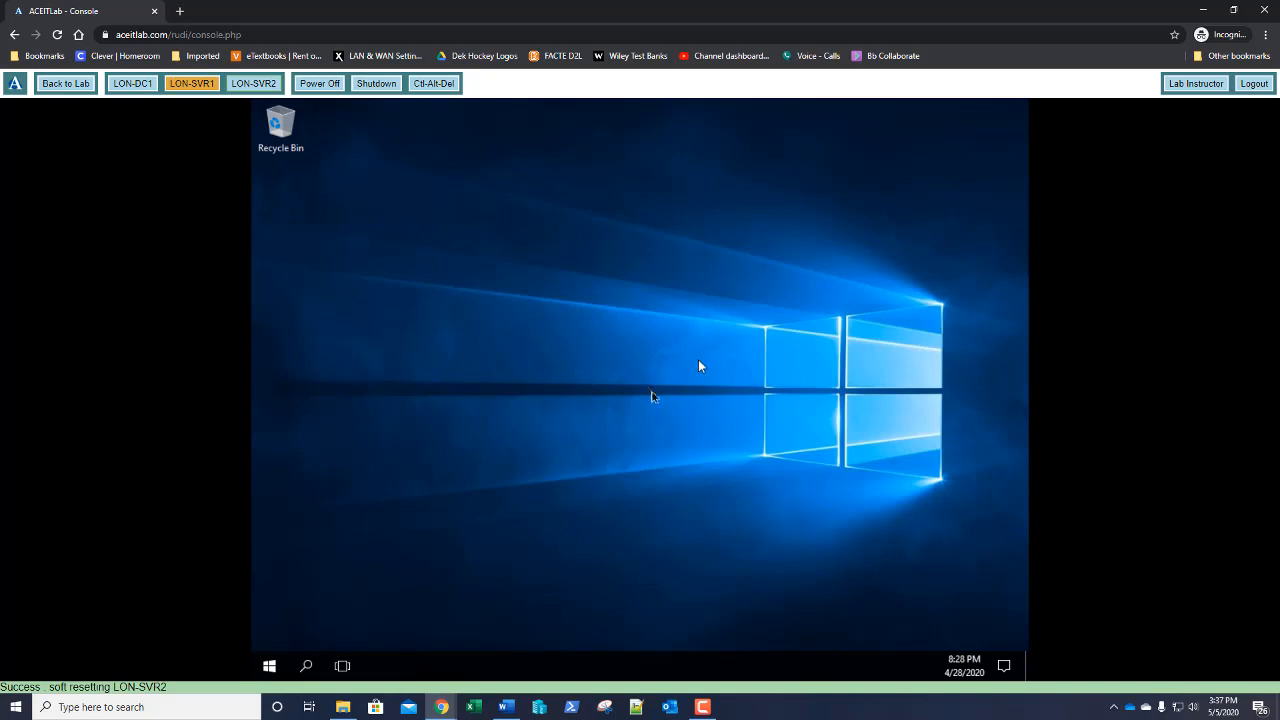
Switch back to LON-DC1 and browse File Explorer to C:\Software
left_click(132, 86)
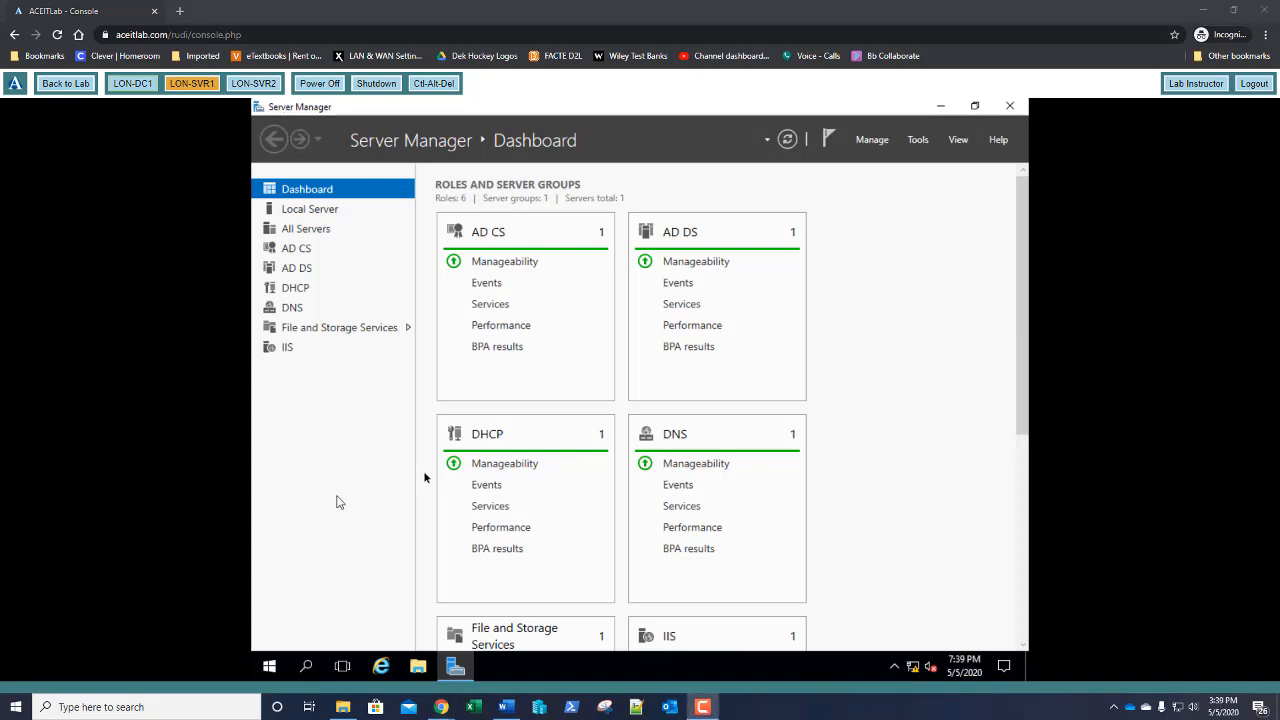
left_click(420, 672)
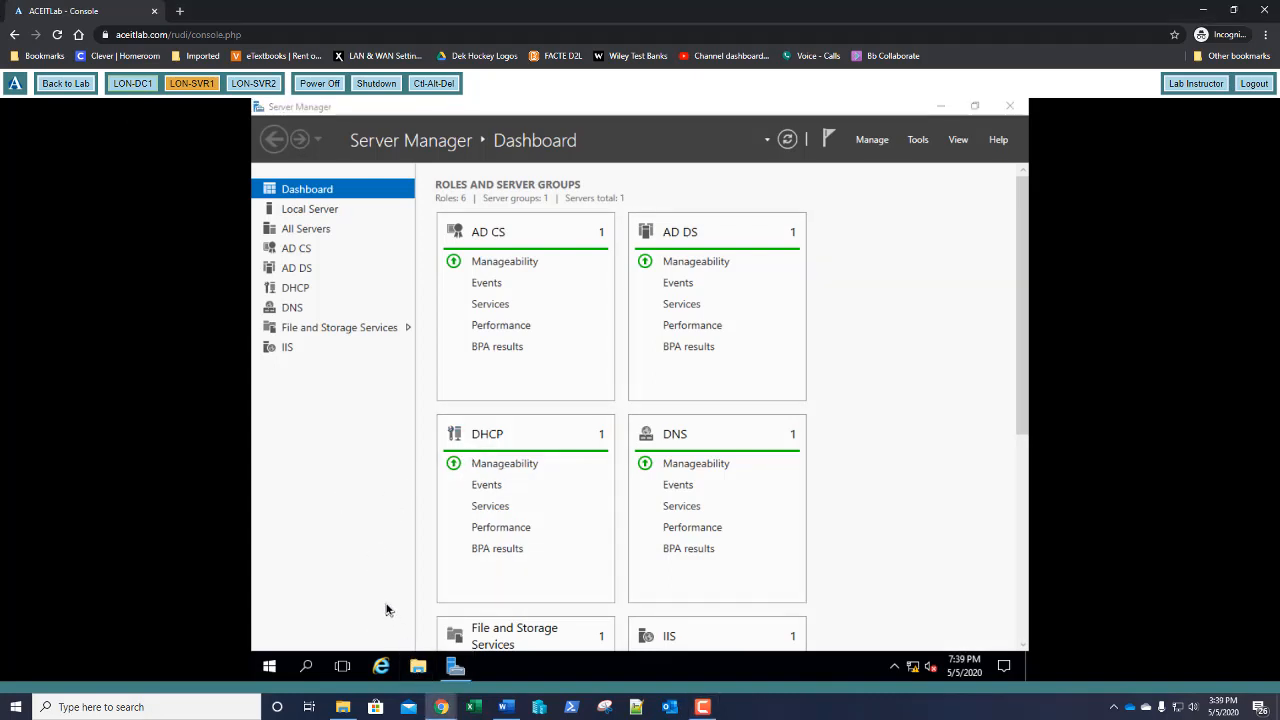
left_click(390, 352)
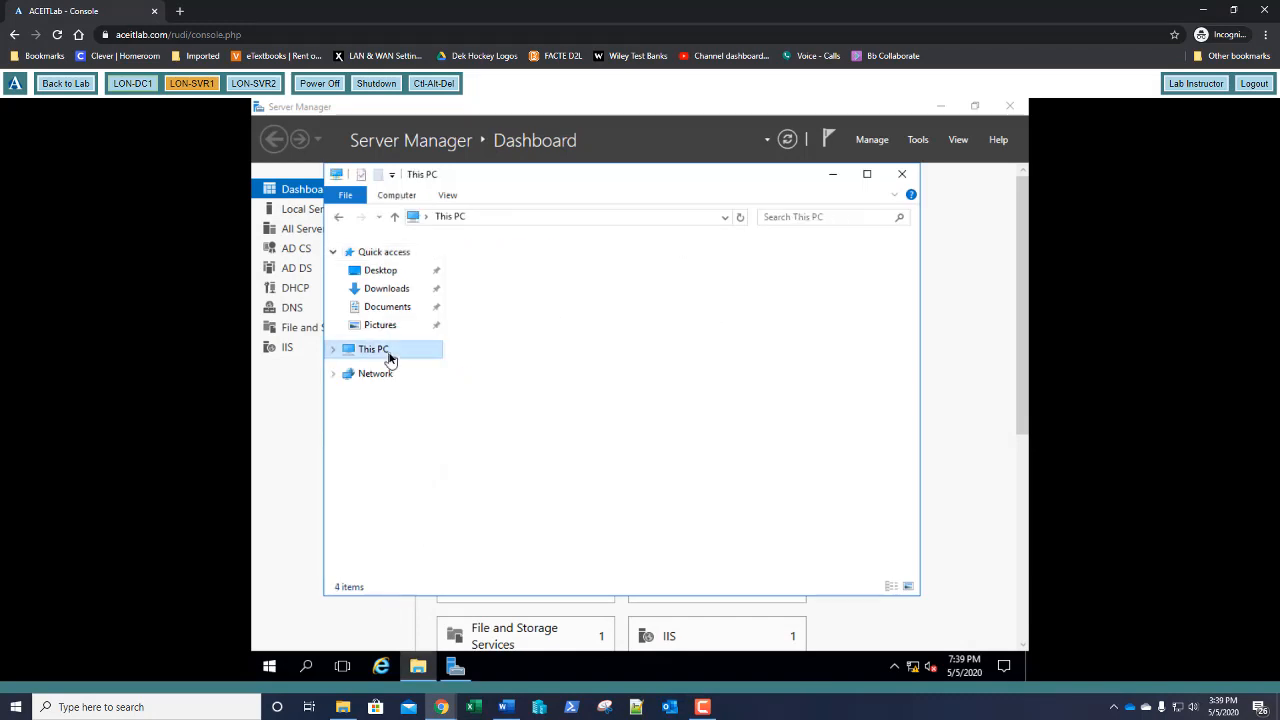
left_click(495, 436)
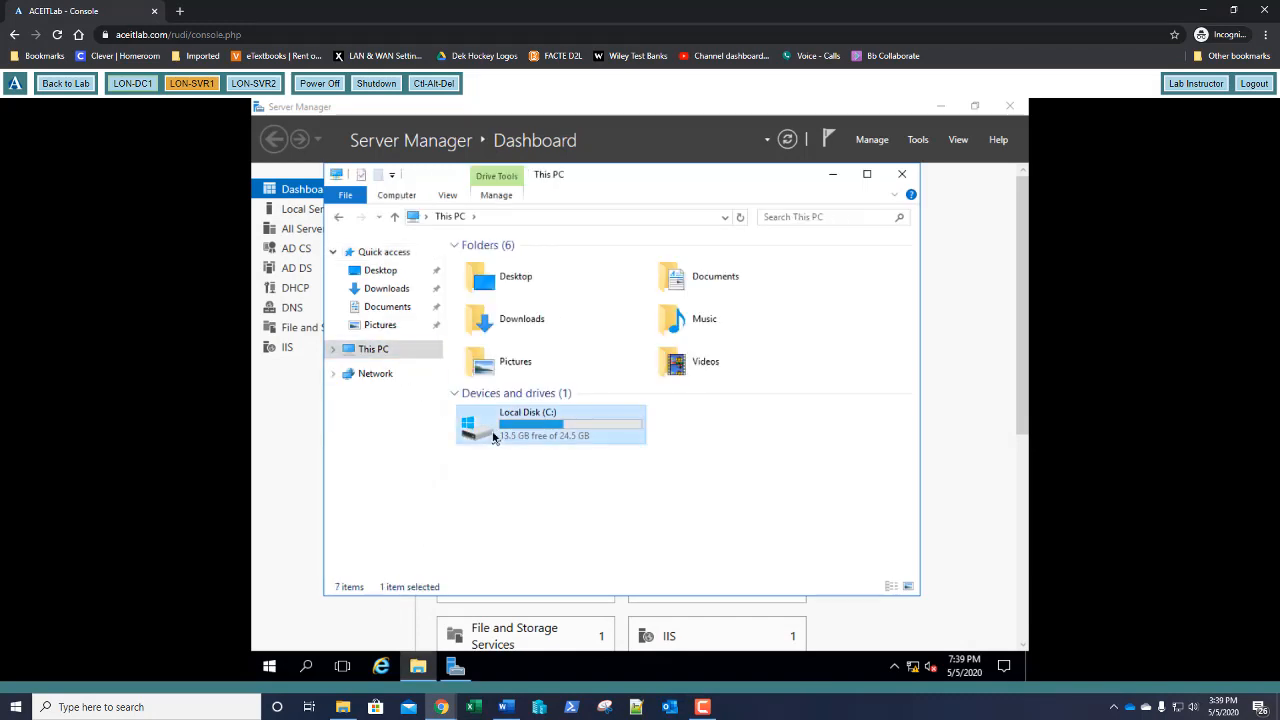
double_click(495, 436)
double_click(517, 330)
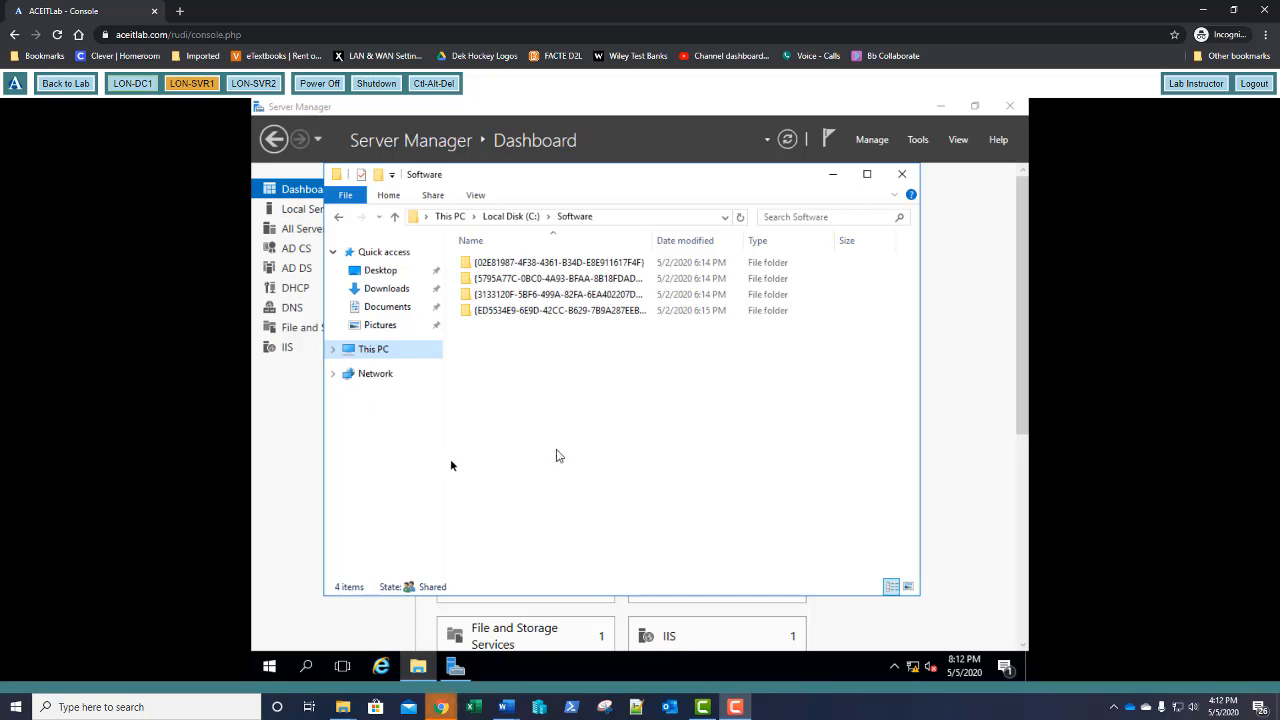
Return to the lab overview and expand the Lab Resources panel
left_click(62, 86)
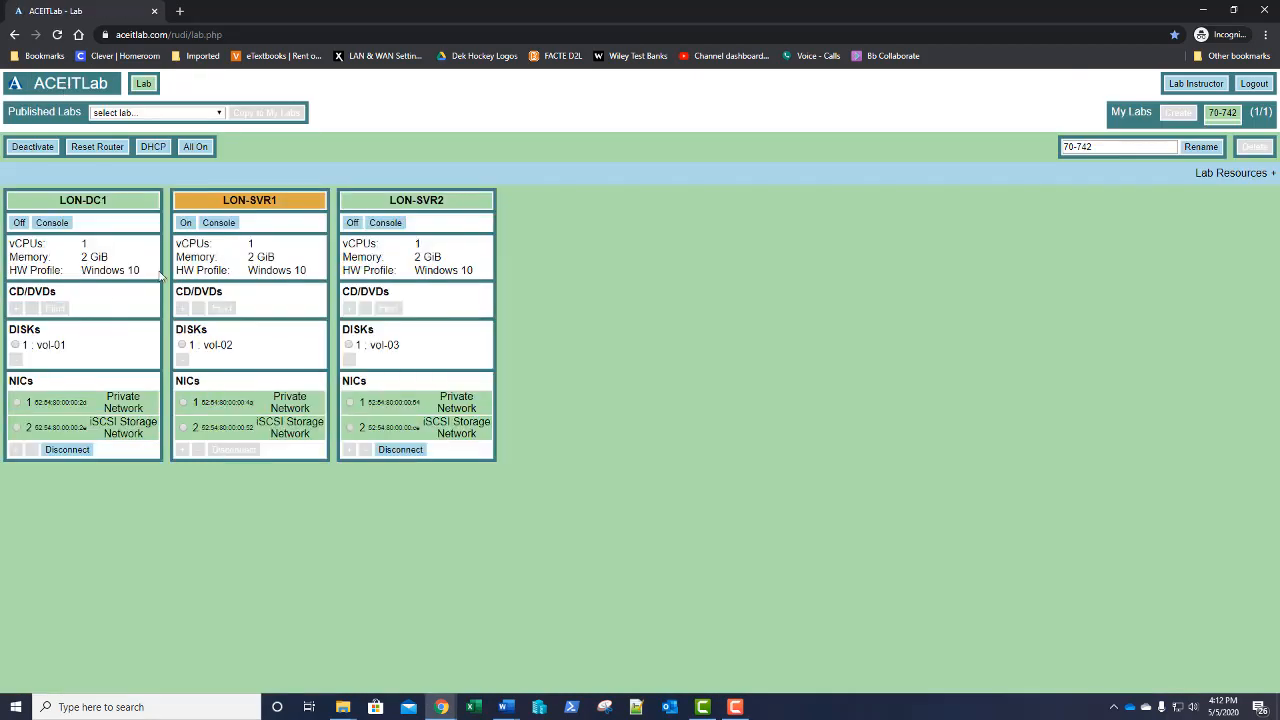
left_click(806, 184)
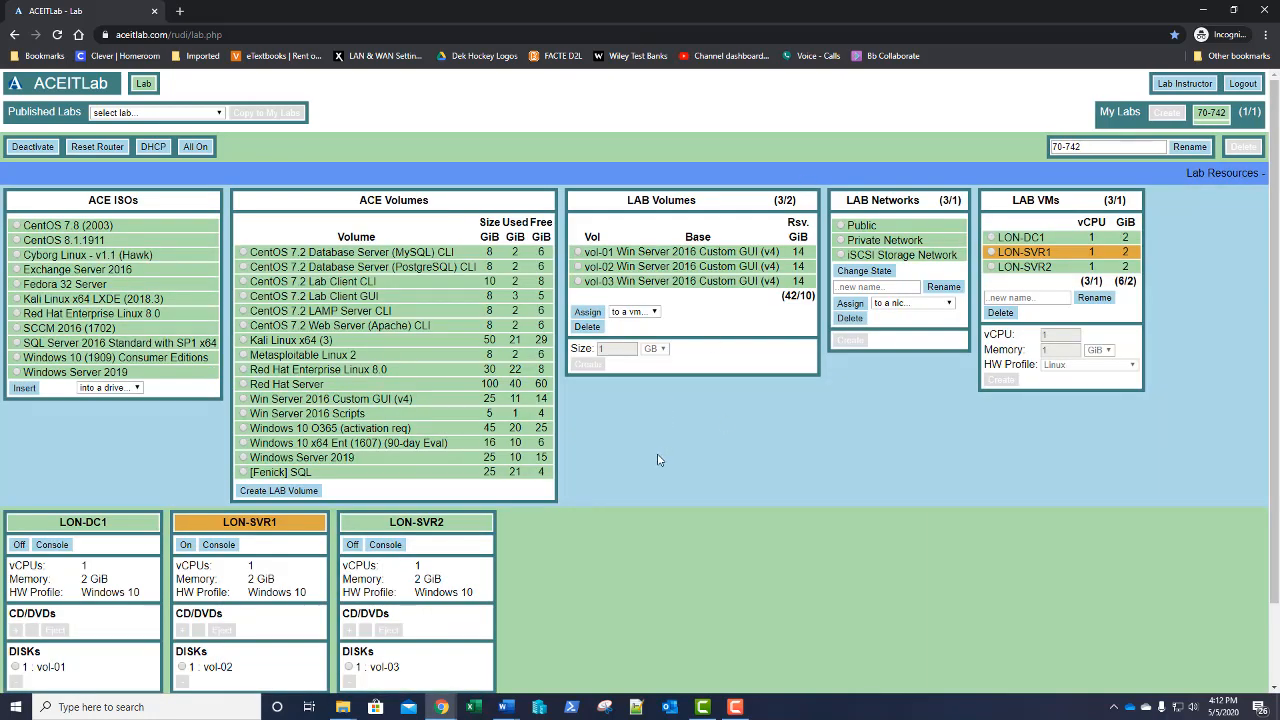
scroll(655, 460, "down", 1)
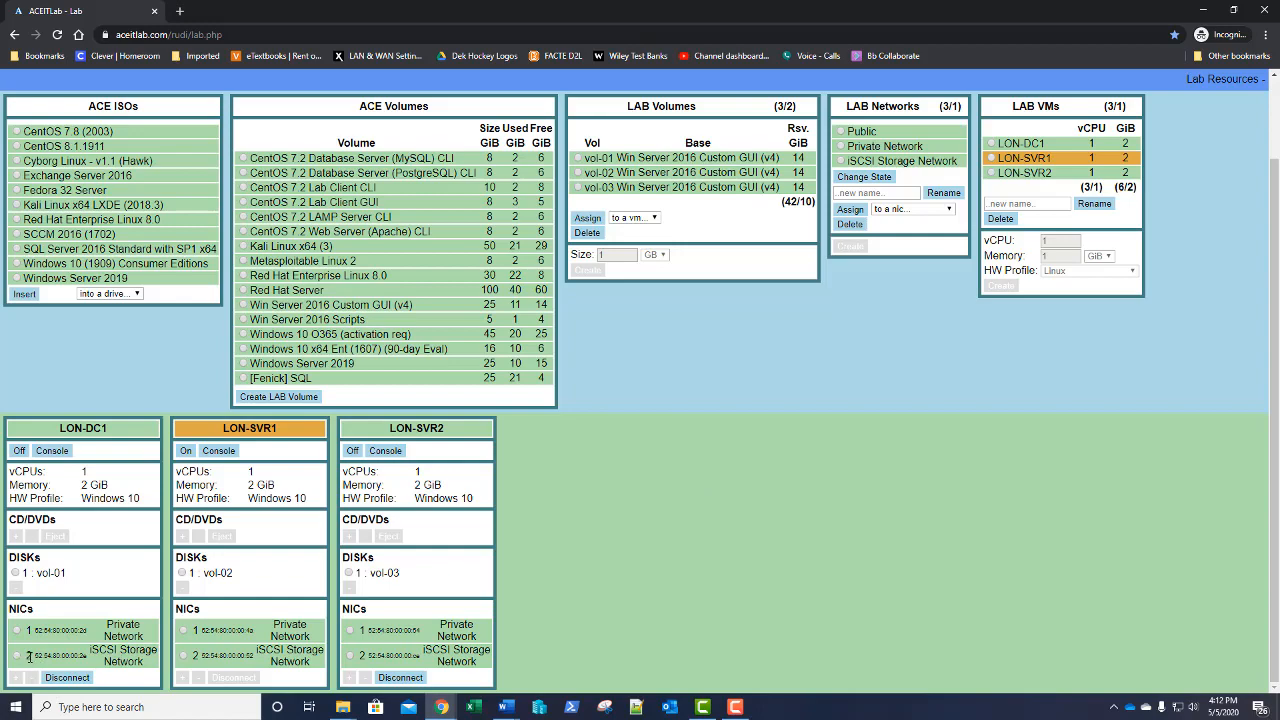
scroll(914, 449, "up", 1)
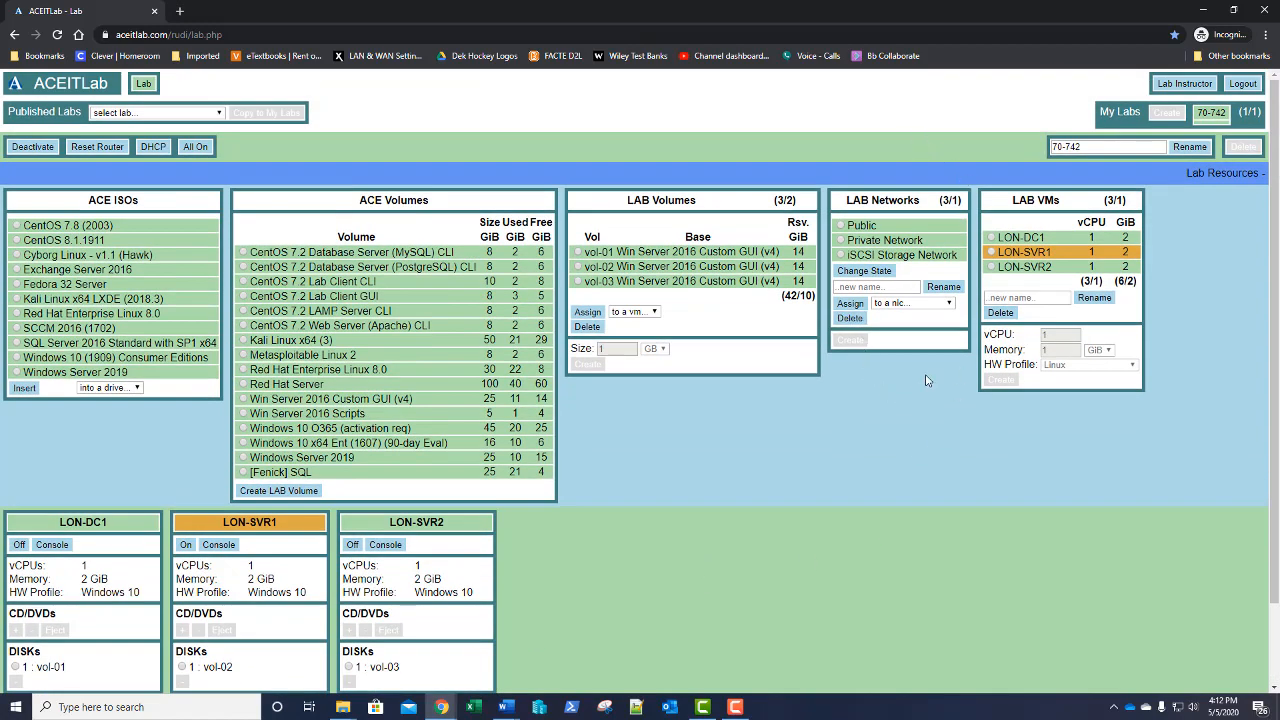
left_click_drag(918, 201, 851, 201)
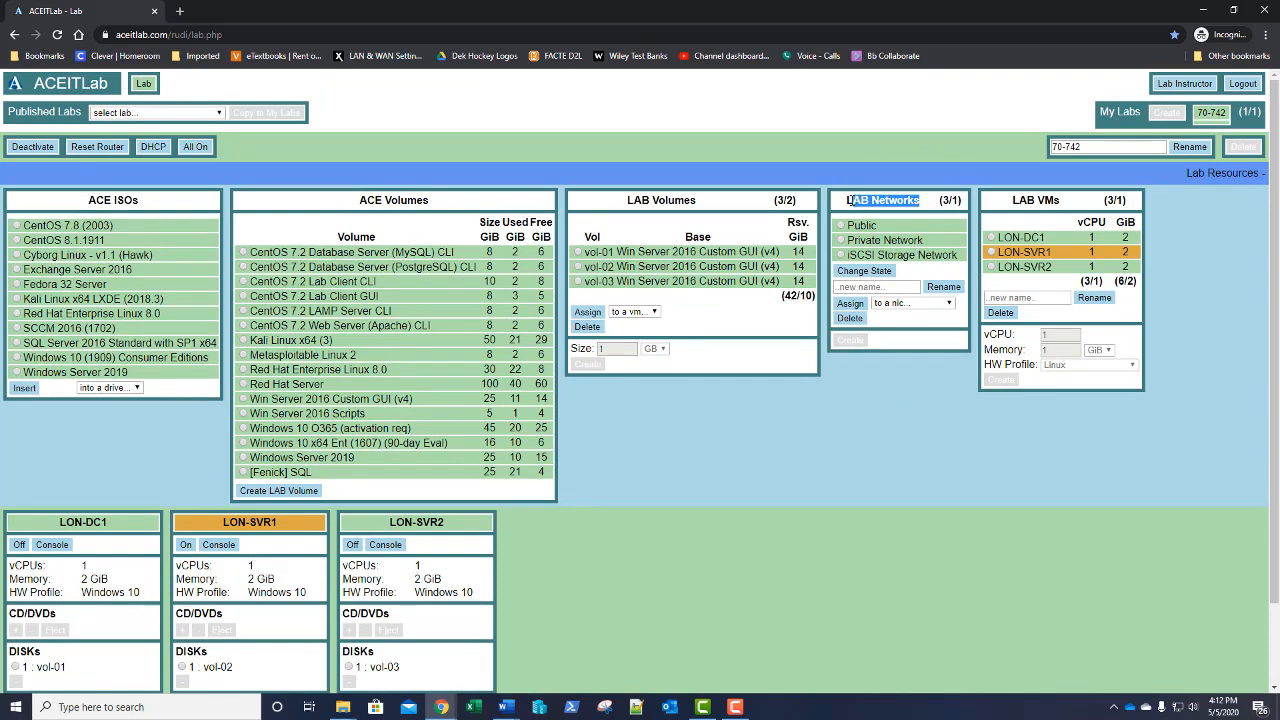
left_click(922, 402)
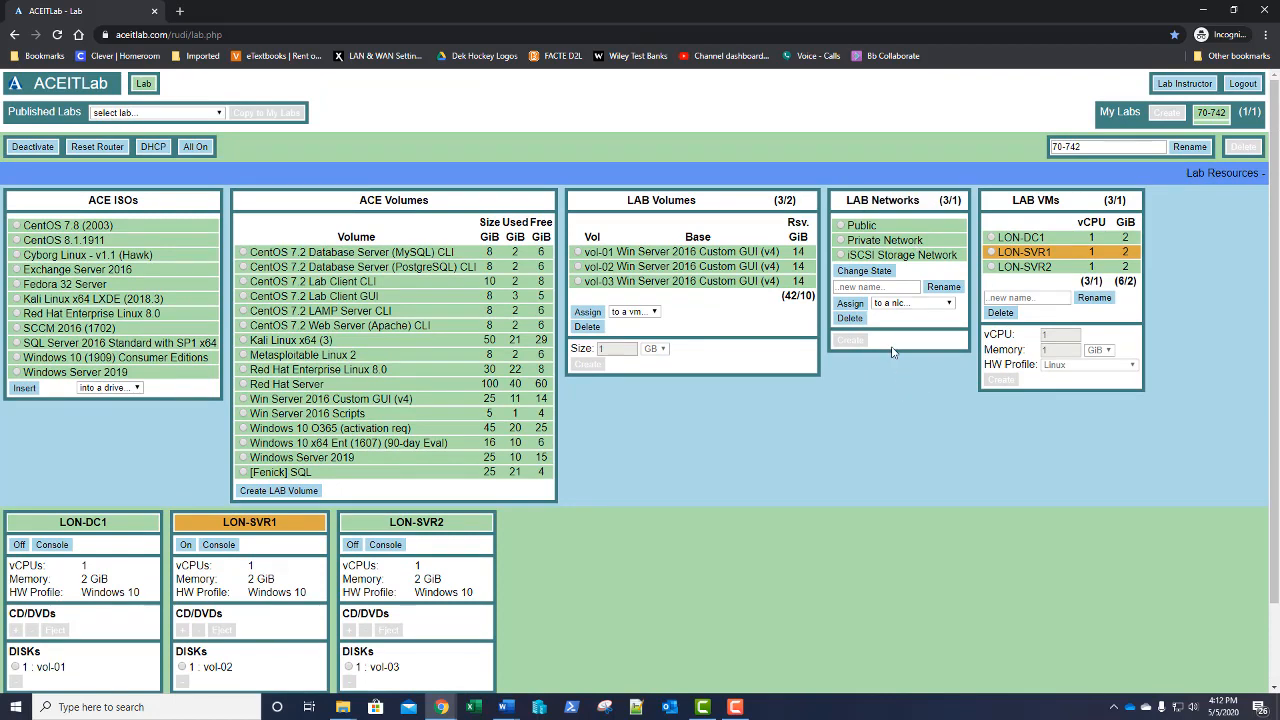
Assign the Public lab network to the LON-DC1 : nic2 adapter
left_click(842, 225)
left_click(902, 307)
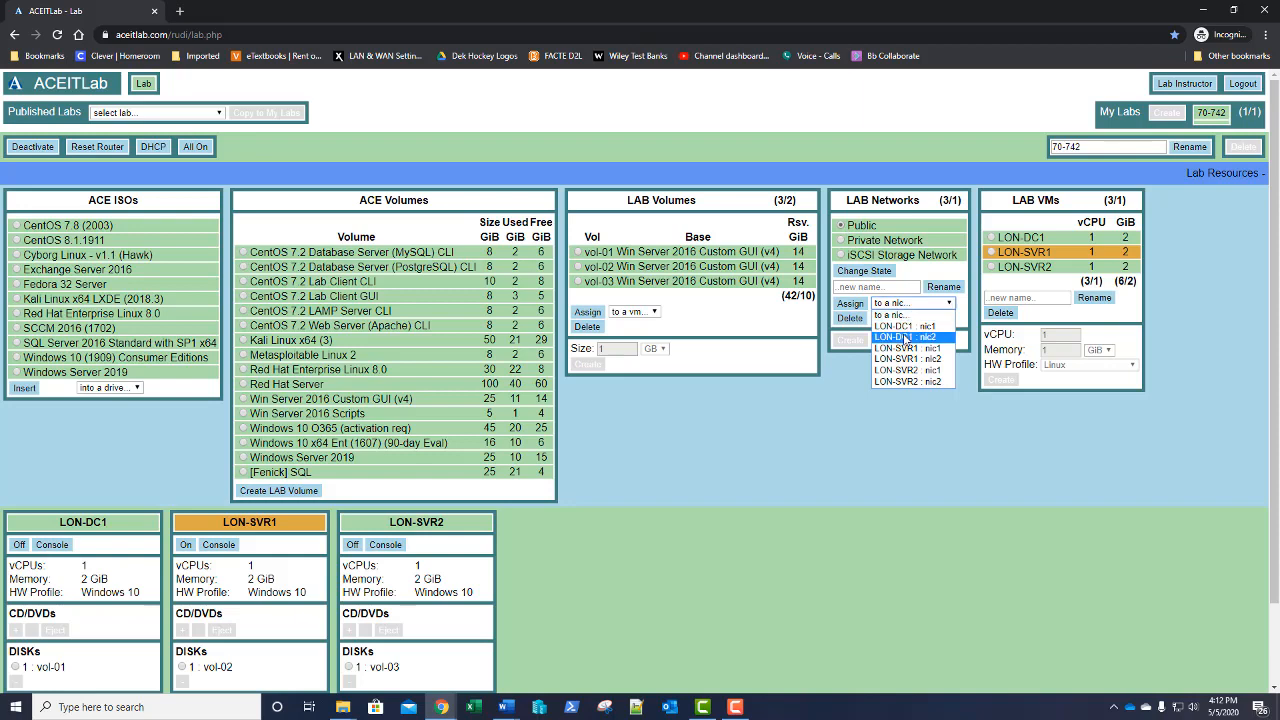
left_click(904, 338)
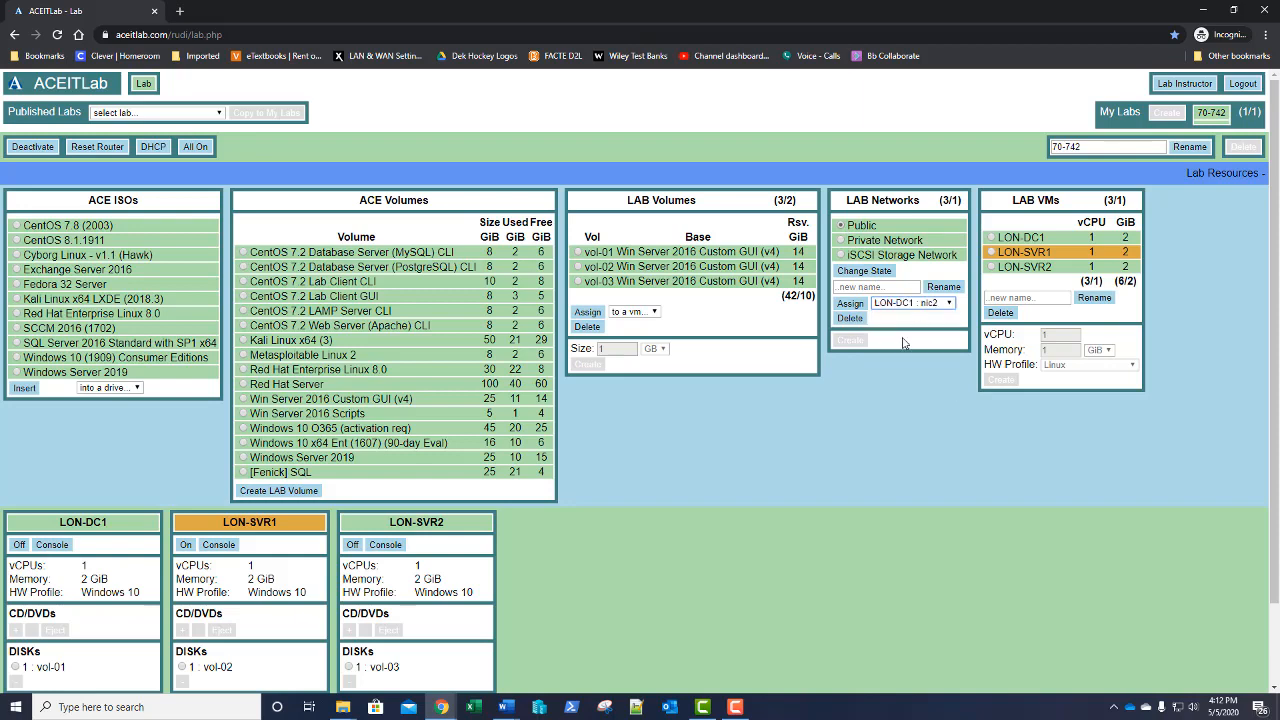
left_click(850, 305)
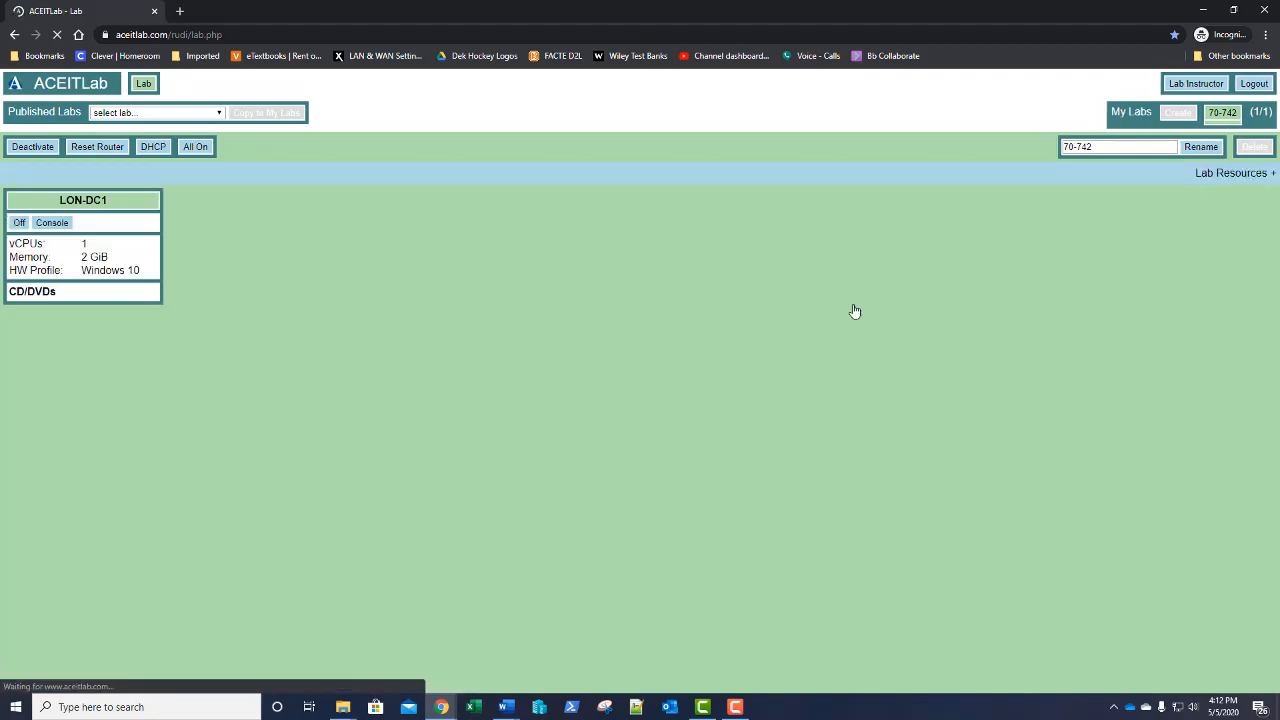
scroll(264, 580, "down", 2)
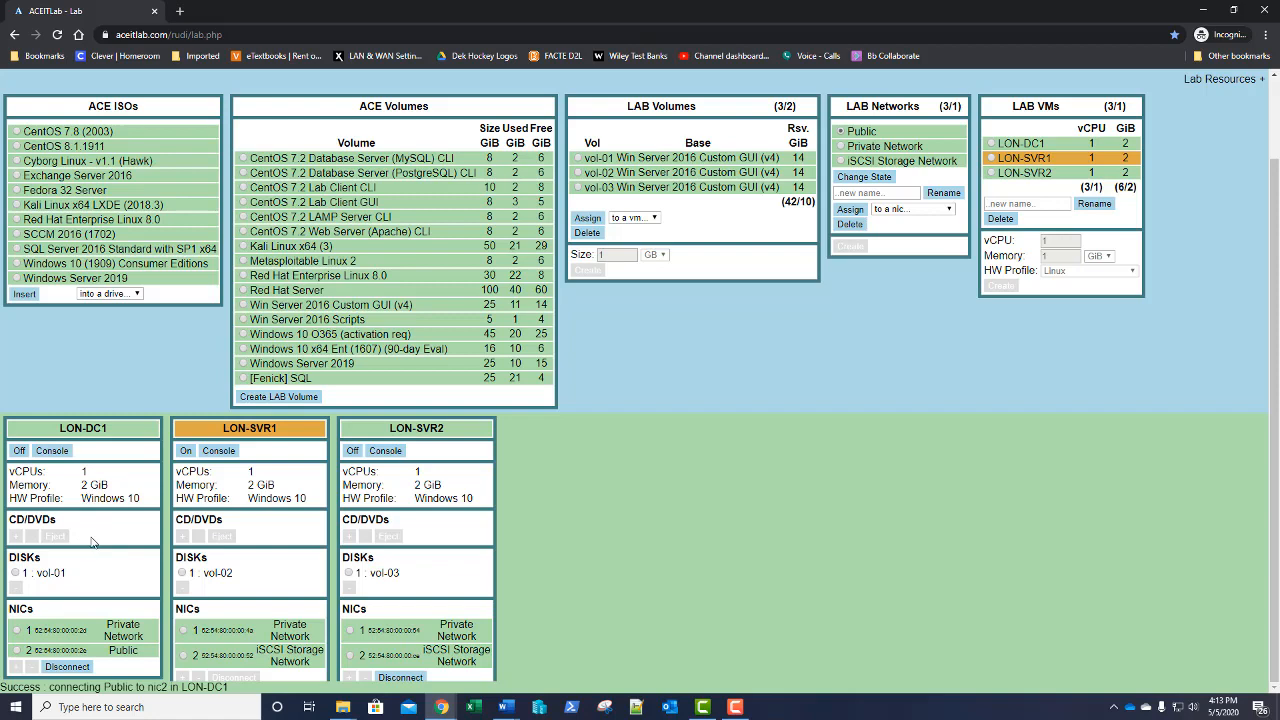
Open LON-DC1's console and launch sconfig from an administrator Command Prompt
left_click(52, 451)
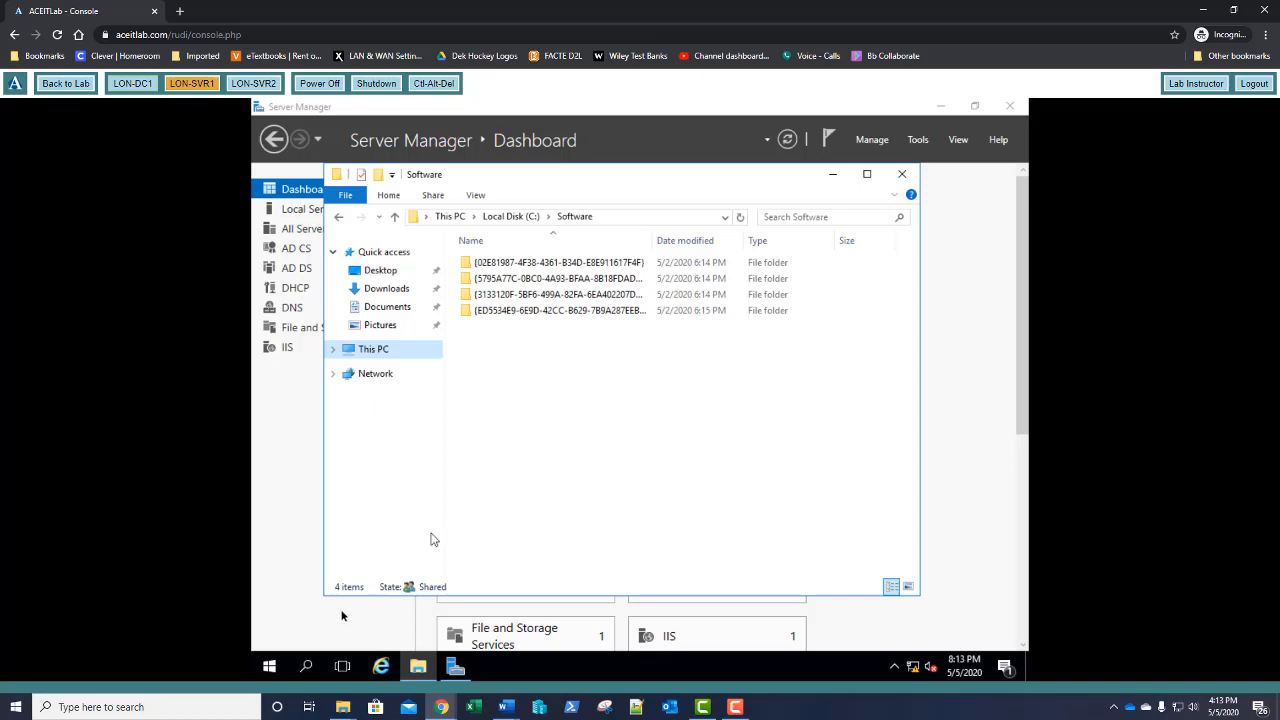
right_click(268, 675)
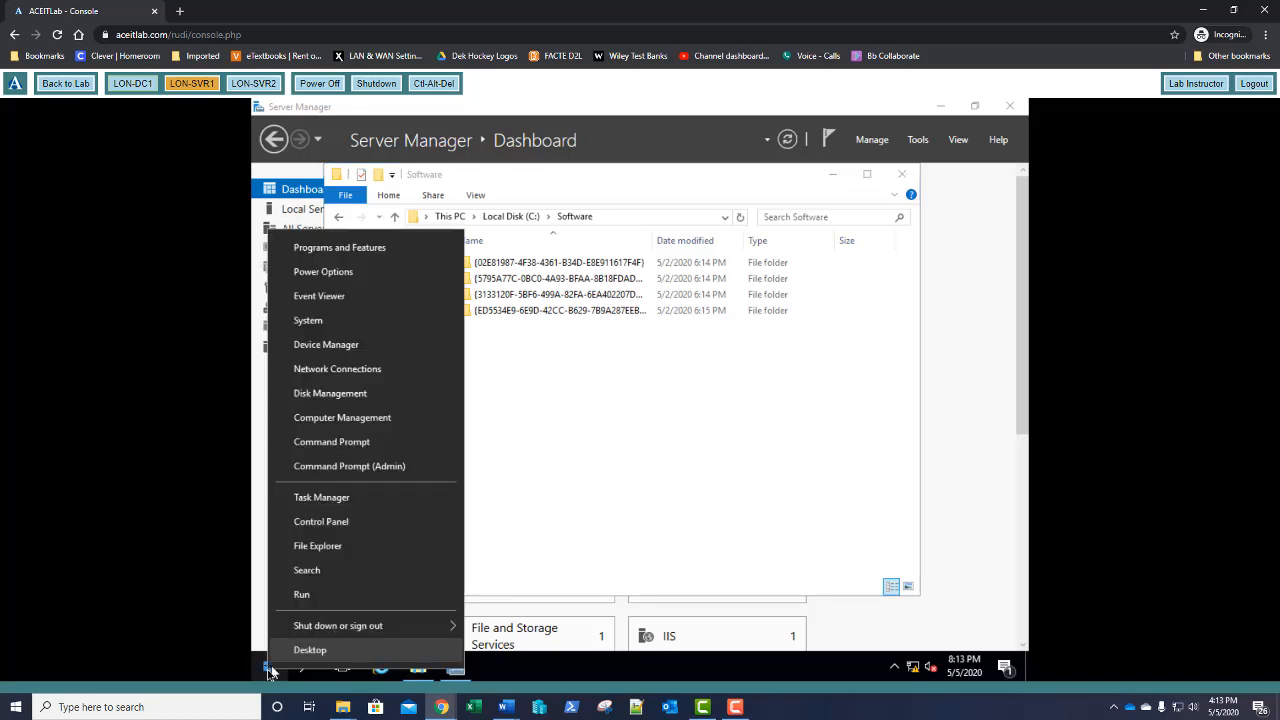
left_click(357, 467)
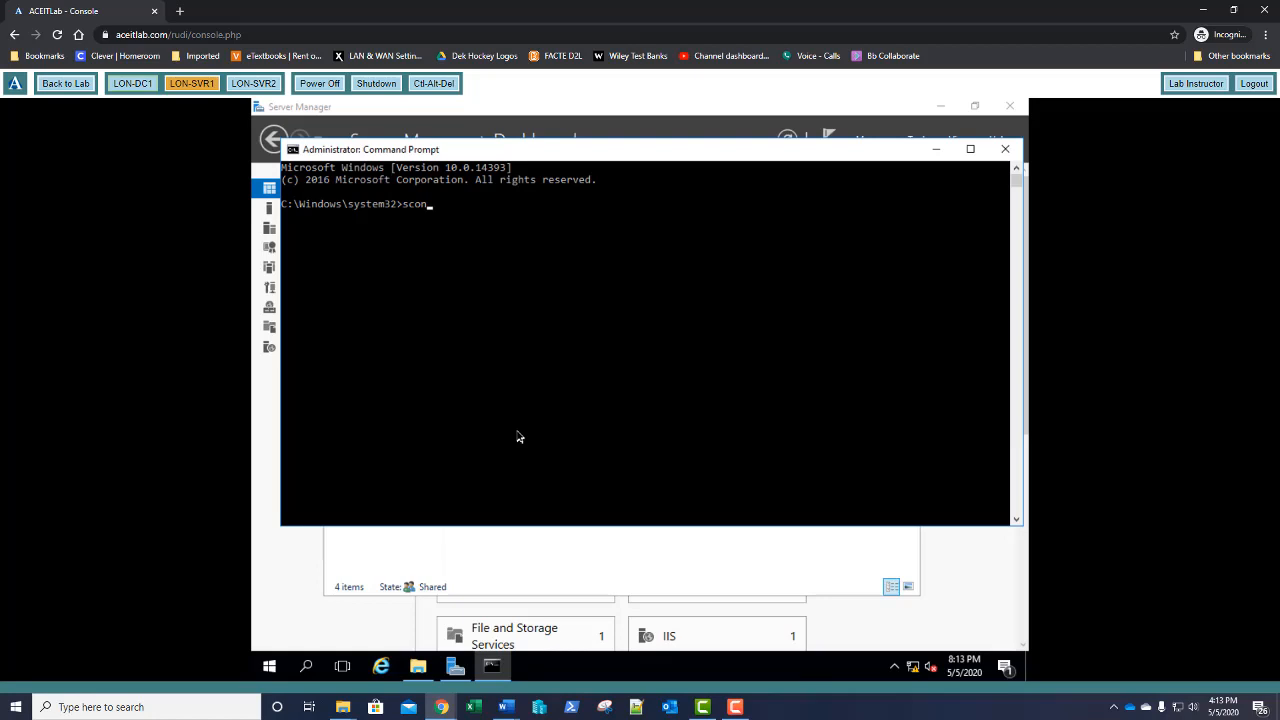
type("sconfig")
key("Return")
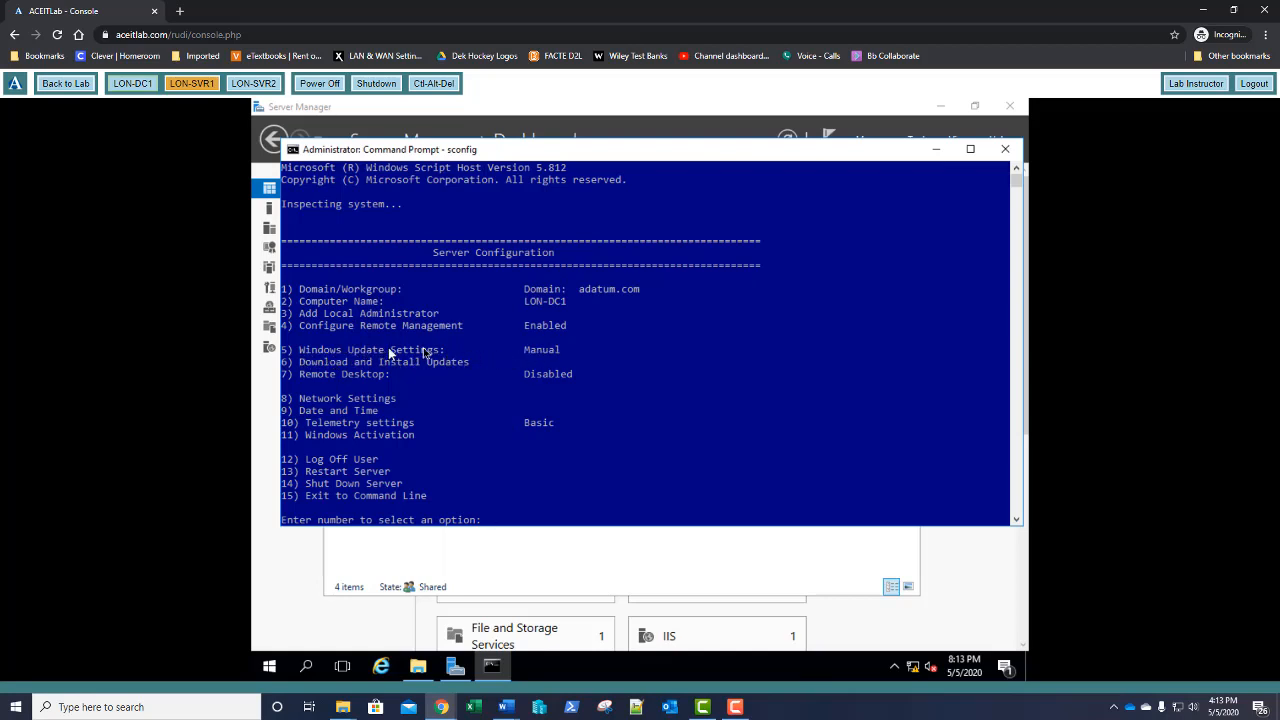
Set Windows Update to Manual (M), exit sconfig with option 15, and close the prompt
key("Return")
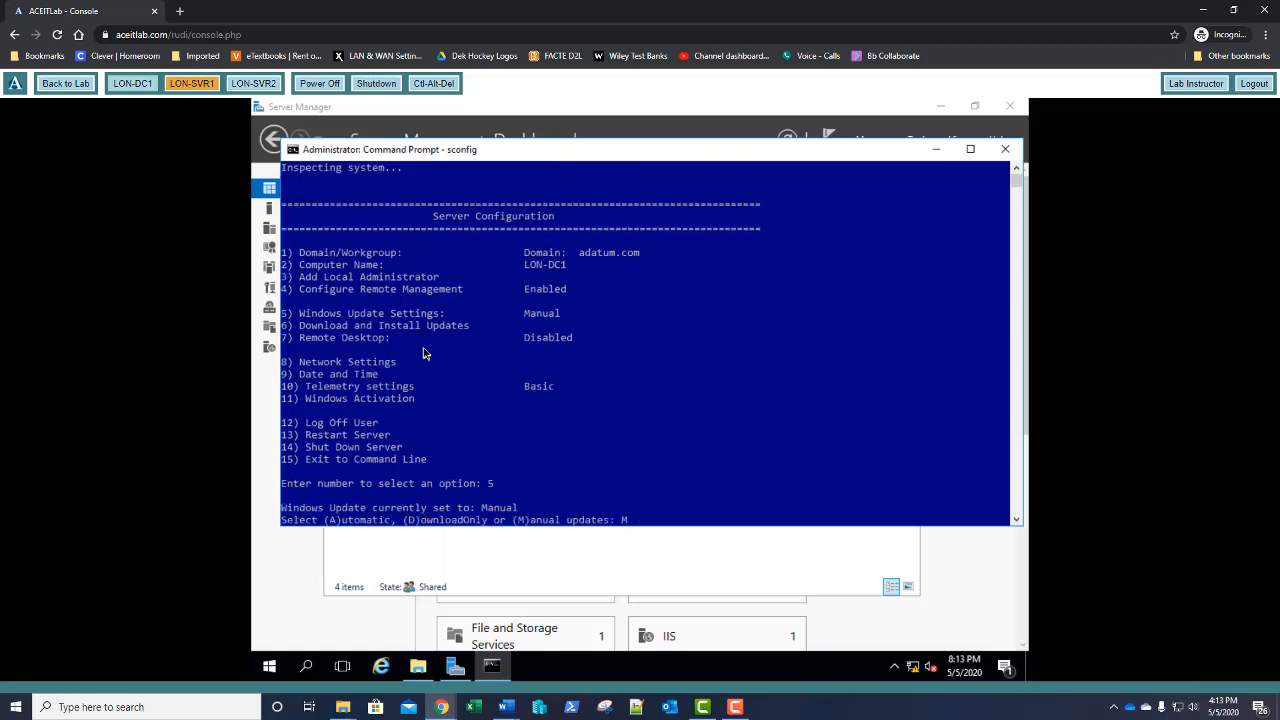
type("M")
key("Return")
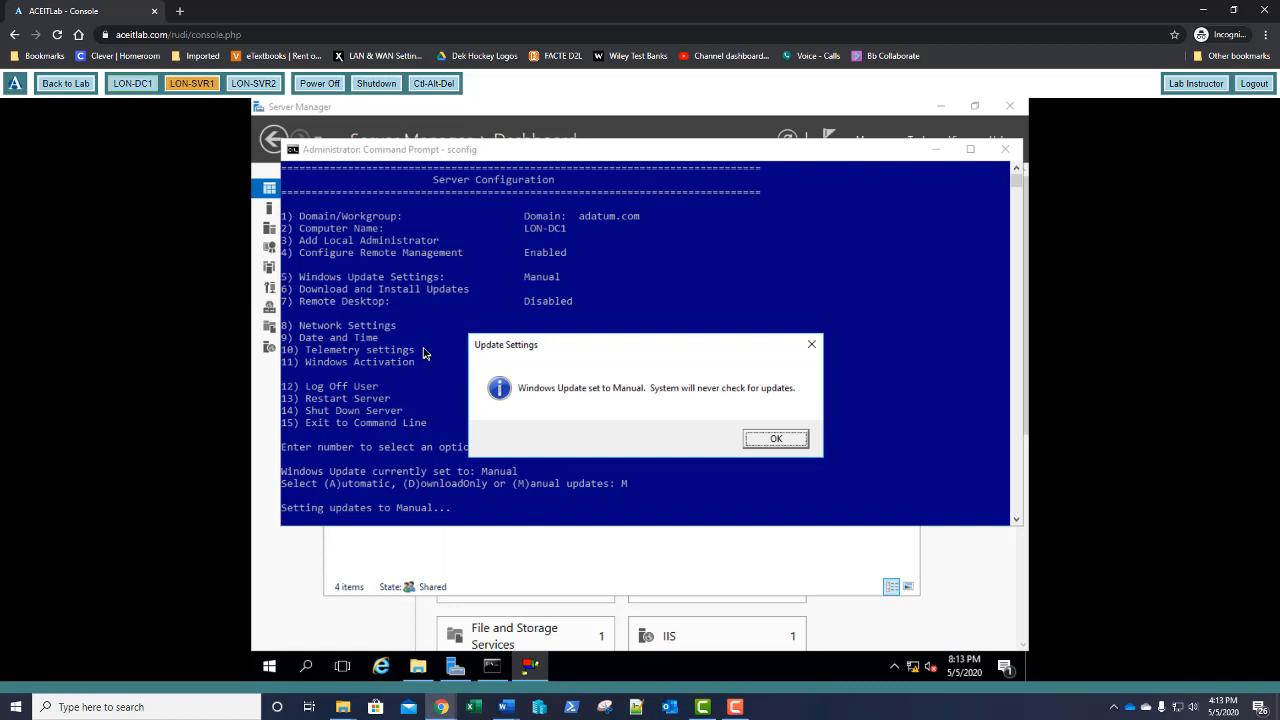
key("Return")
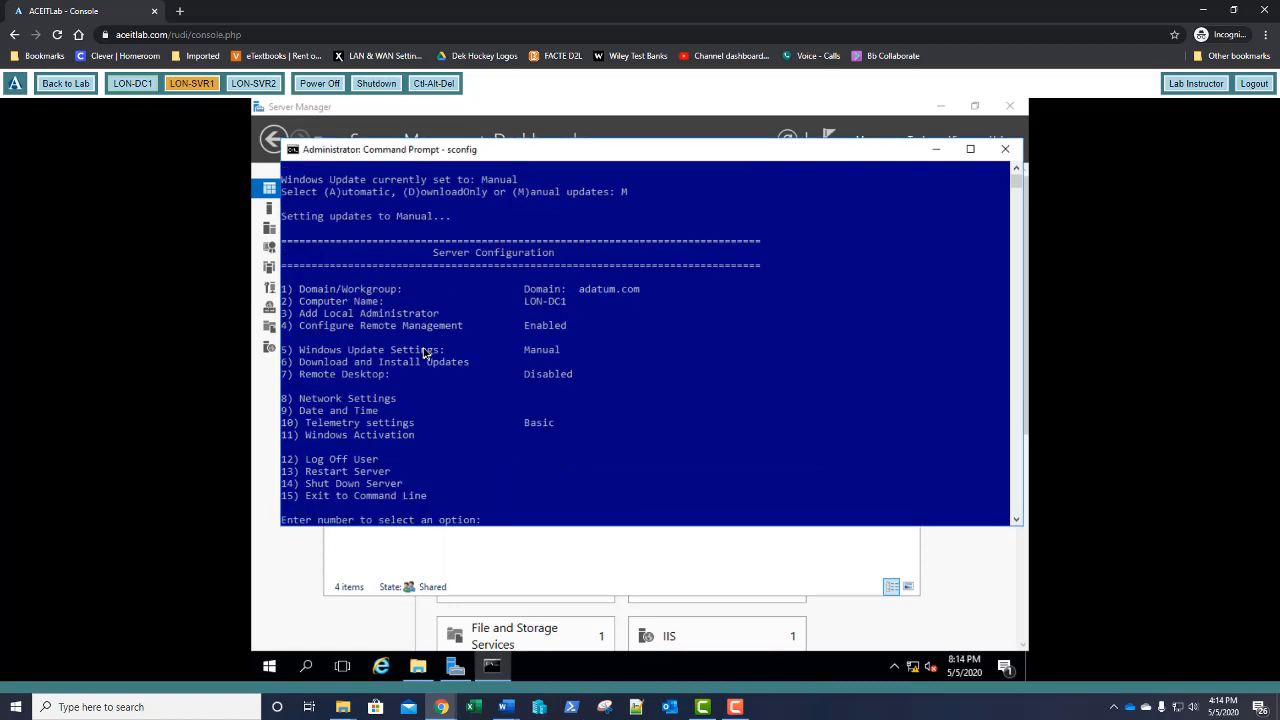
type("15")
key("Return")
type("e")
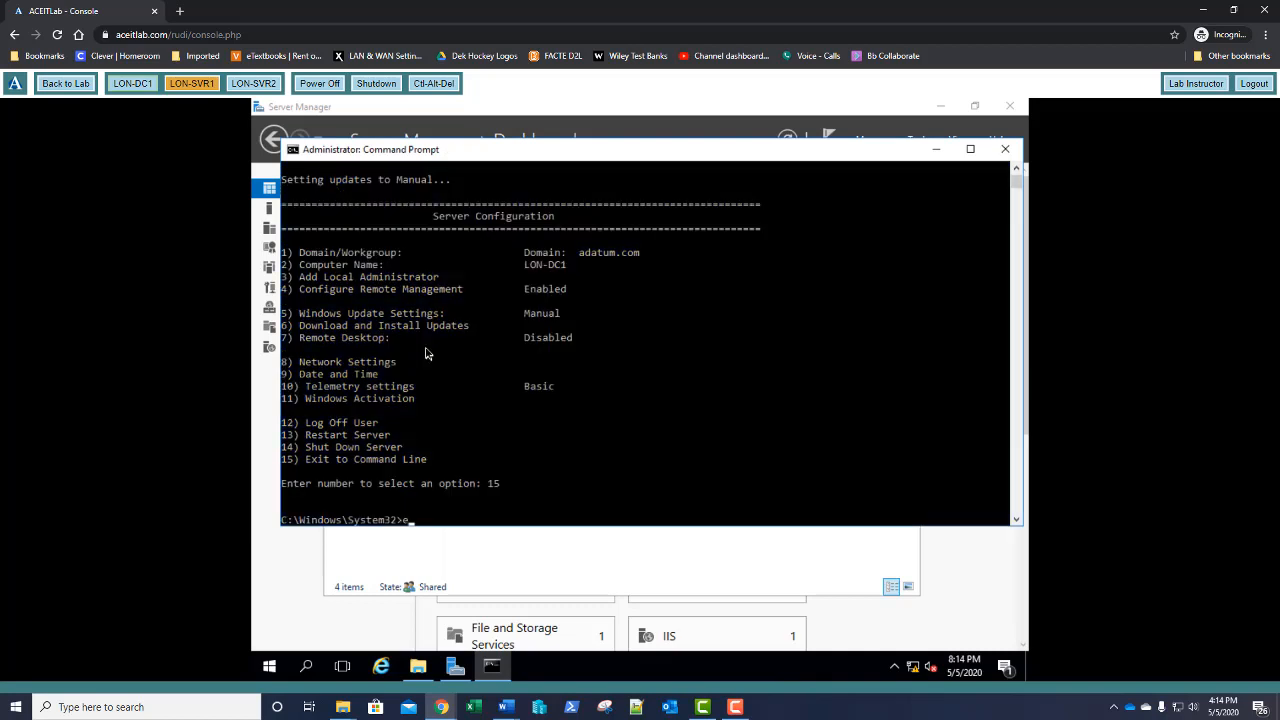
type("xit")
key("Return")
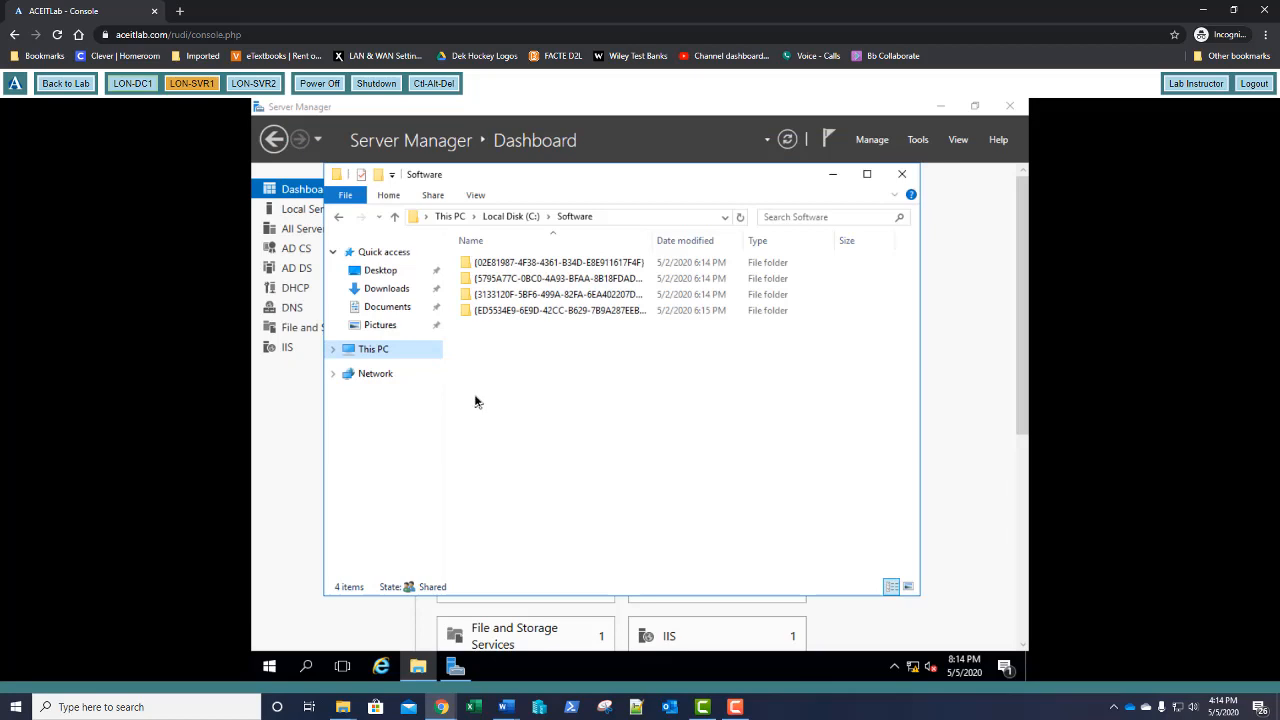
From Local Server's network link, enable the iSCSI Storage Network adapter and open its Properties
left_click(296, 212)
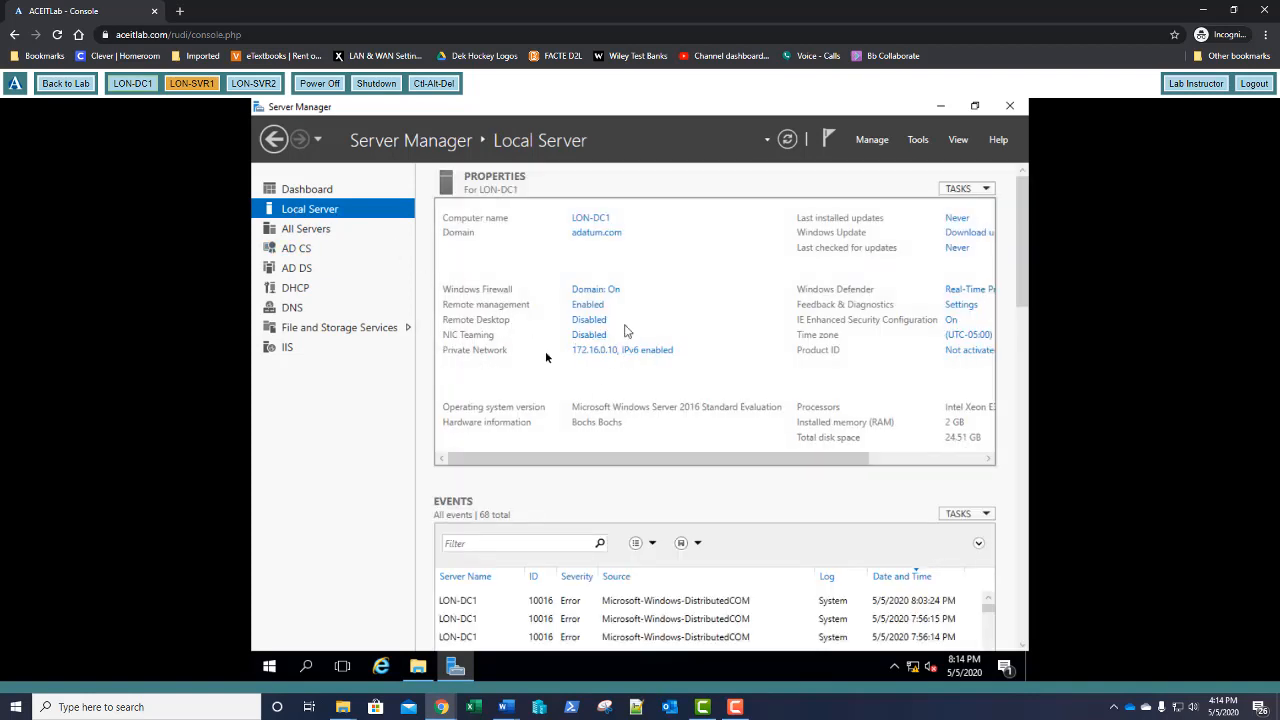
left_click(588, 352)
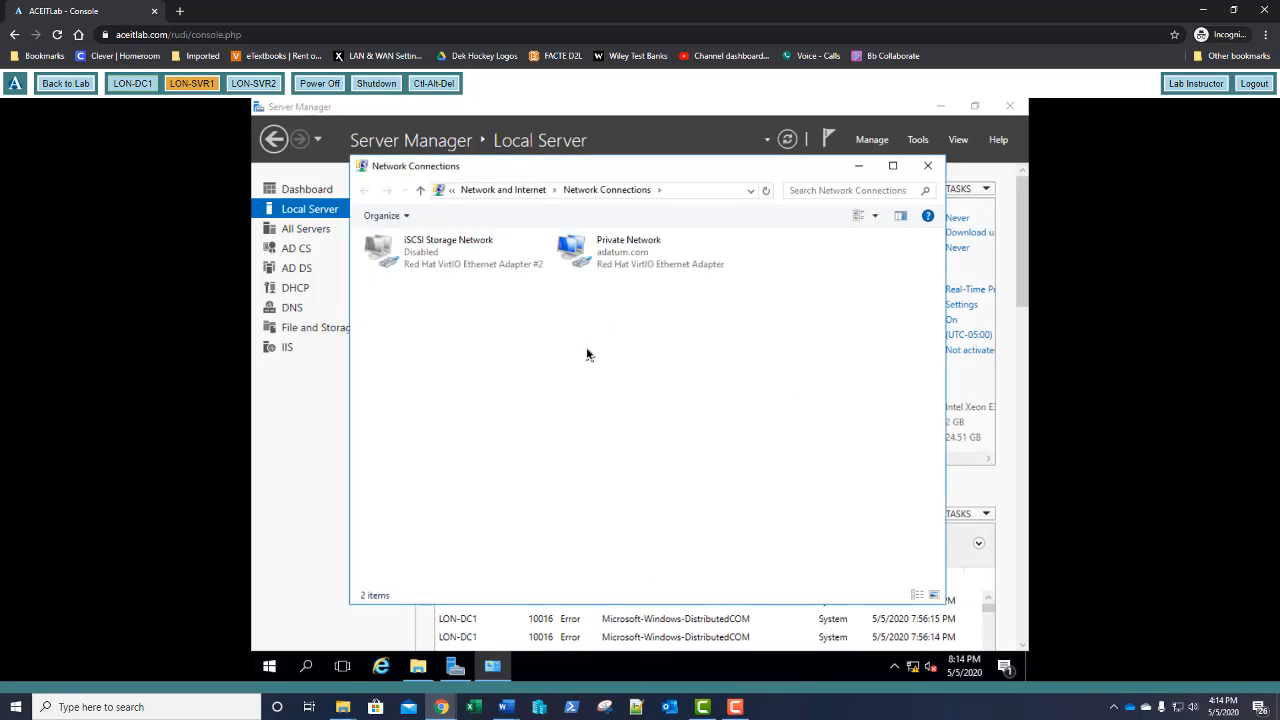
right_click(421, 254)
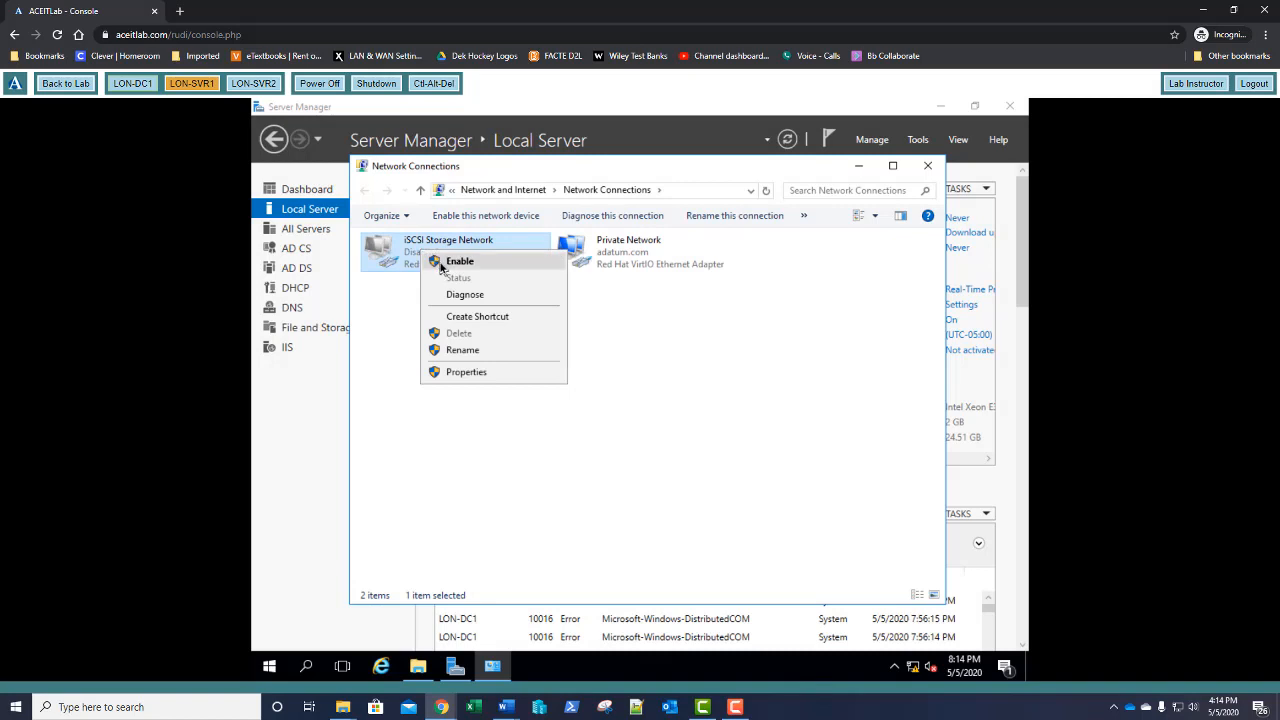
left_click(439, 263)
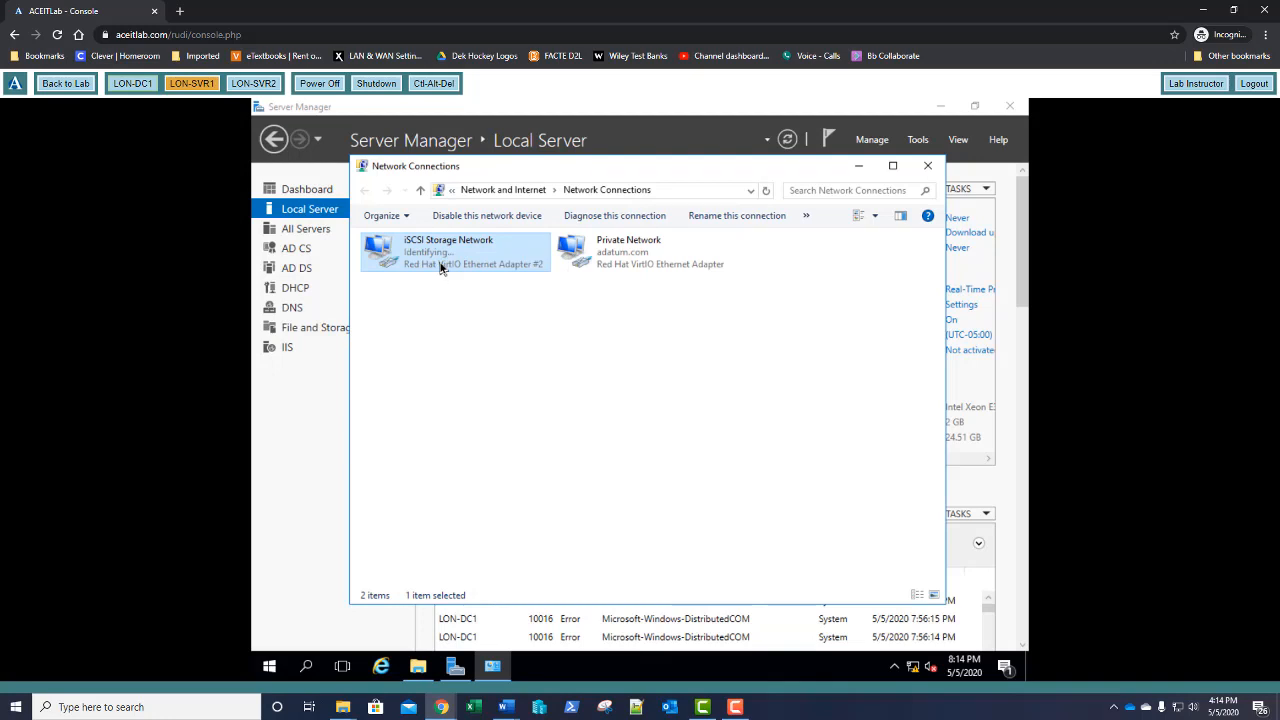
right_click(440, 267)
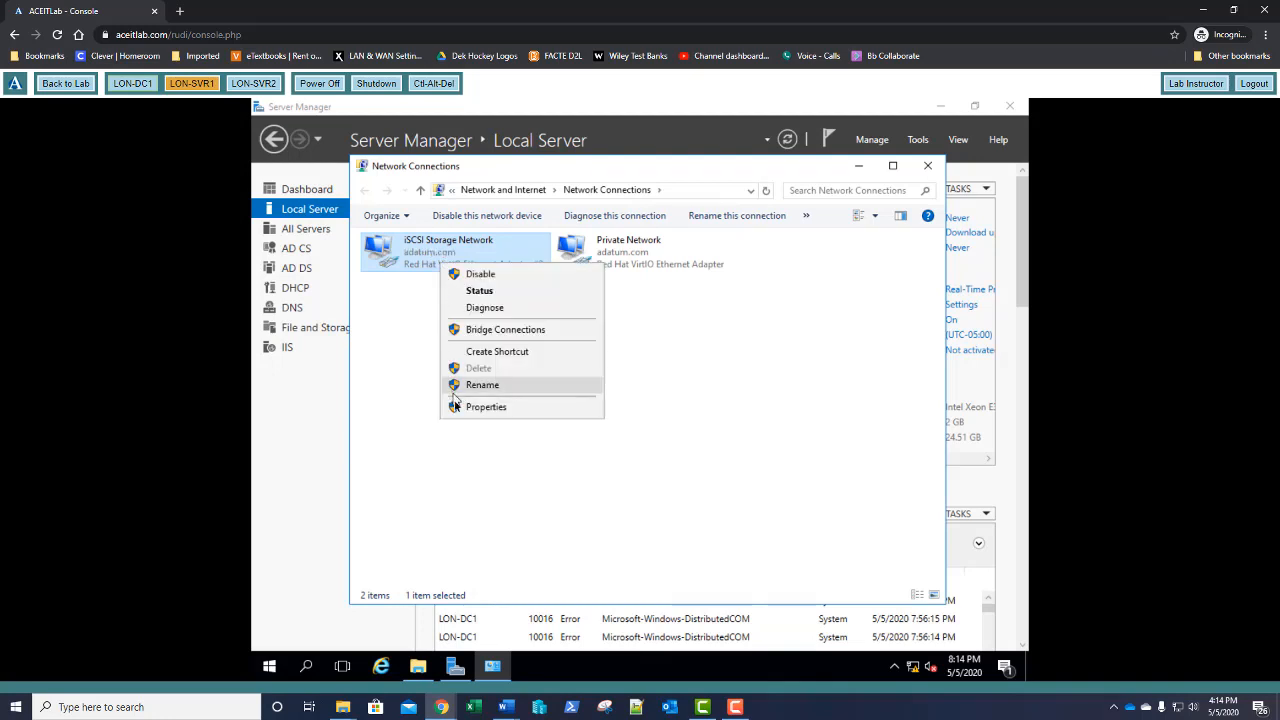
left_click(485, 407)
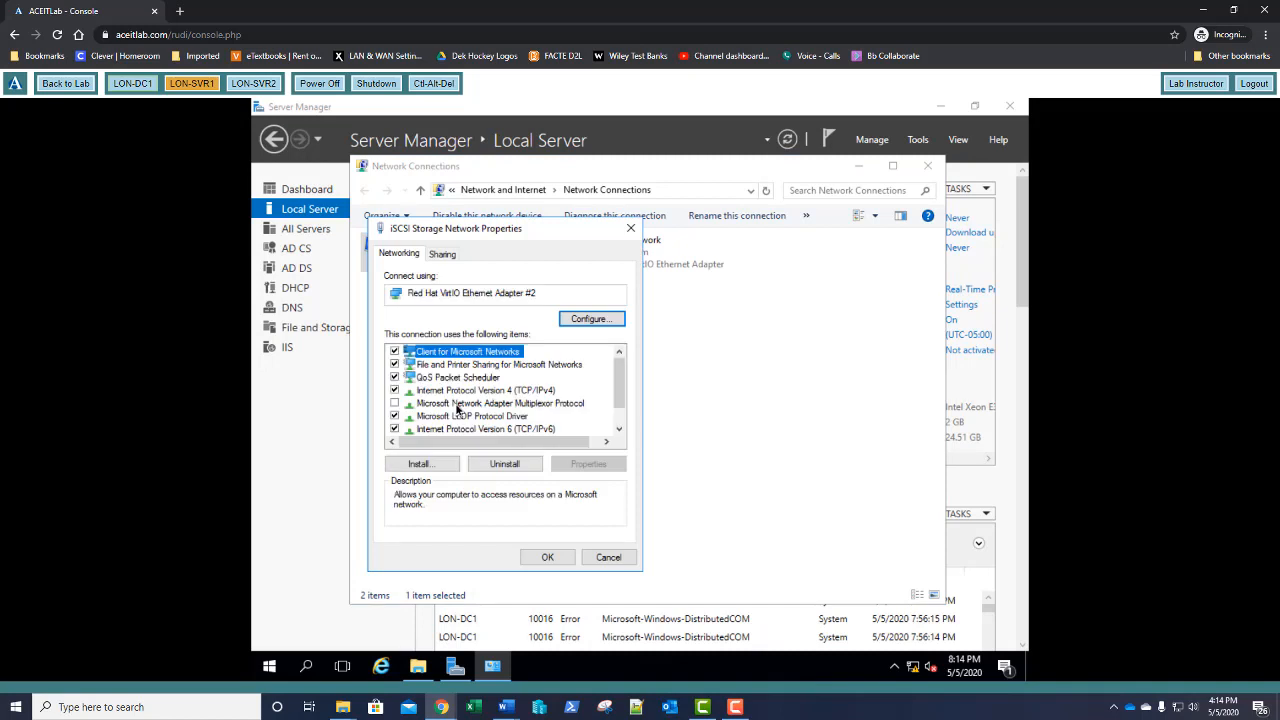
Set the adapter's IPv4 to obtain an address automatically, with DNS servers 8.8.8.8 and 8.8.4.4
double_click(462, 391)
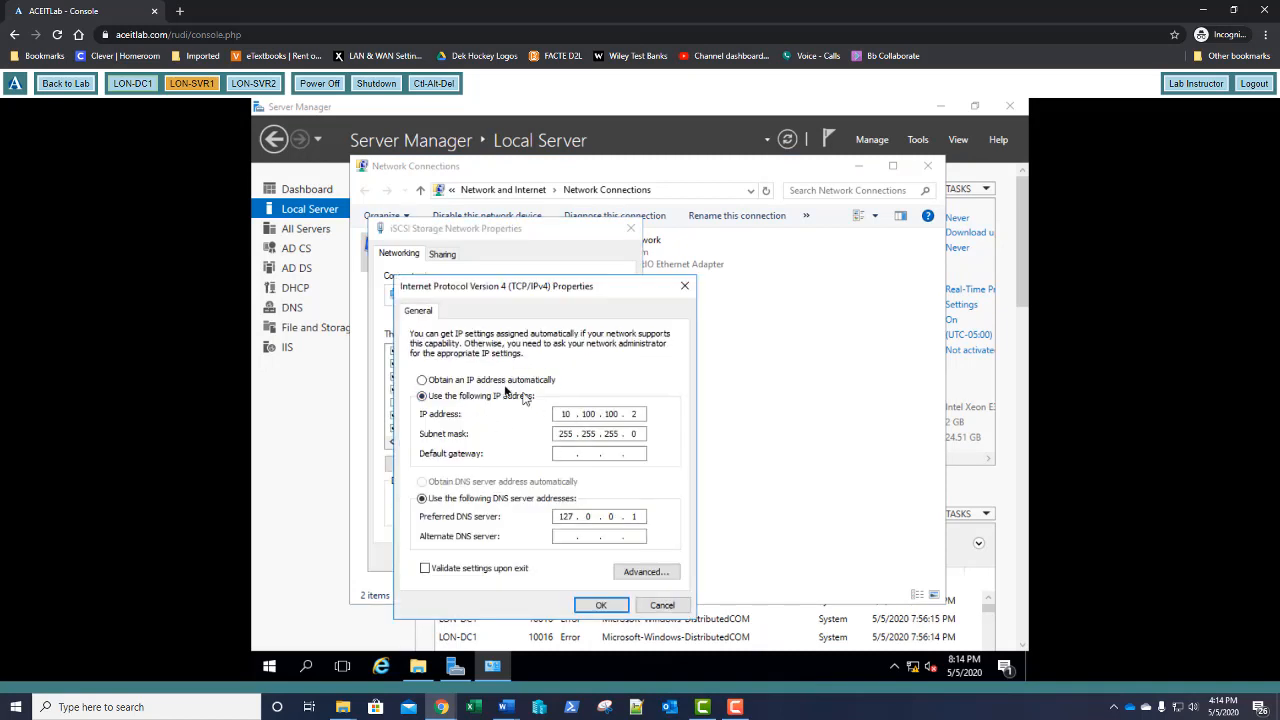
left_click(447, 383)
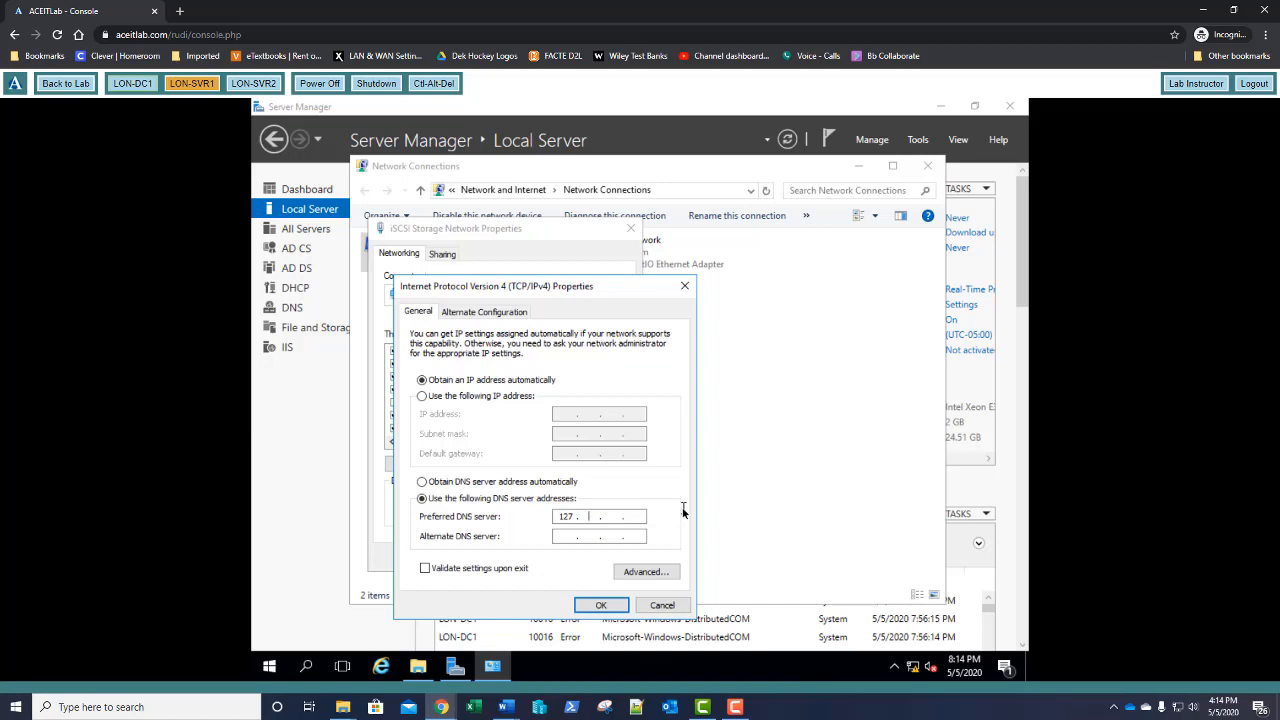
key("BackSpace")
key("BackSpace")
key("BackSpace")
key("BackSpace")
type("8 .")
left_click(601, 606)
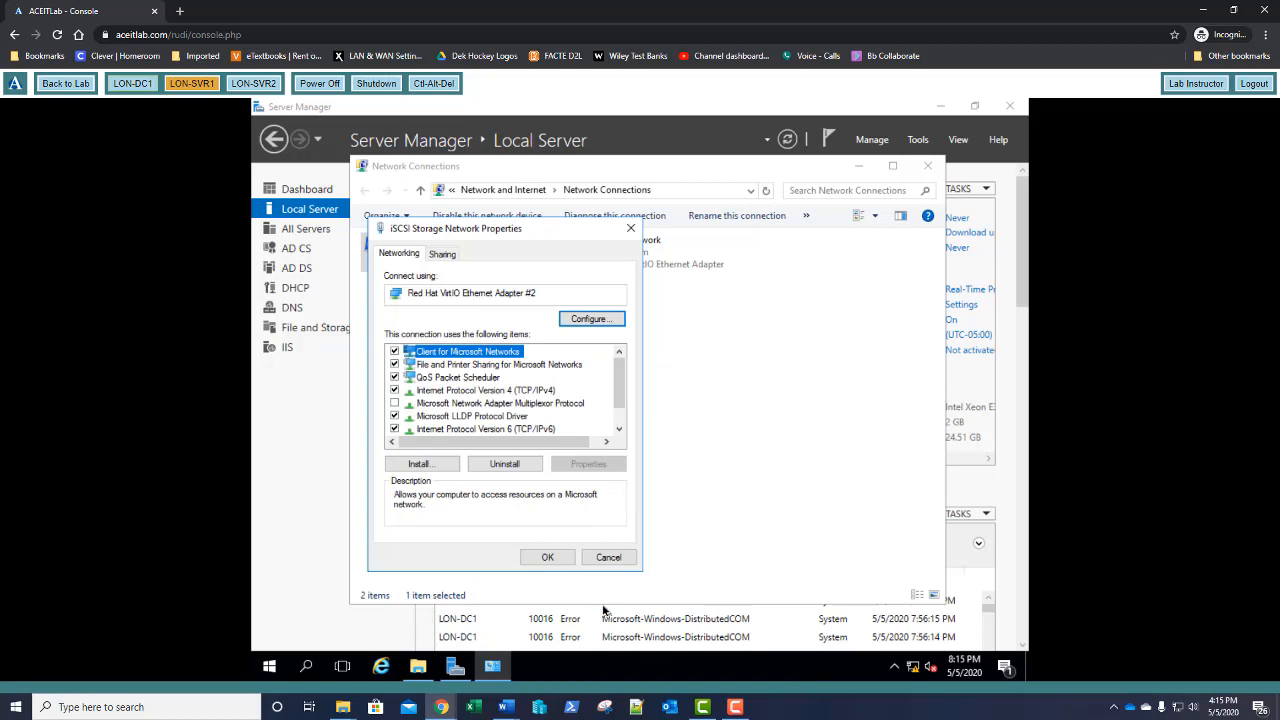
Check the iSCSI Storage Network connection details (DHCP address 10.0.0.10), then close Network Connections
left_click(550, 558)
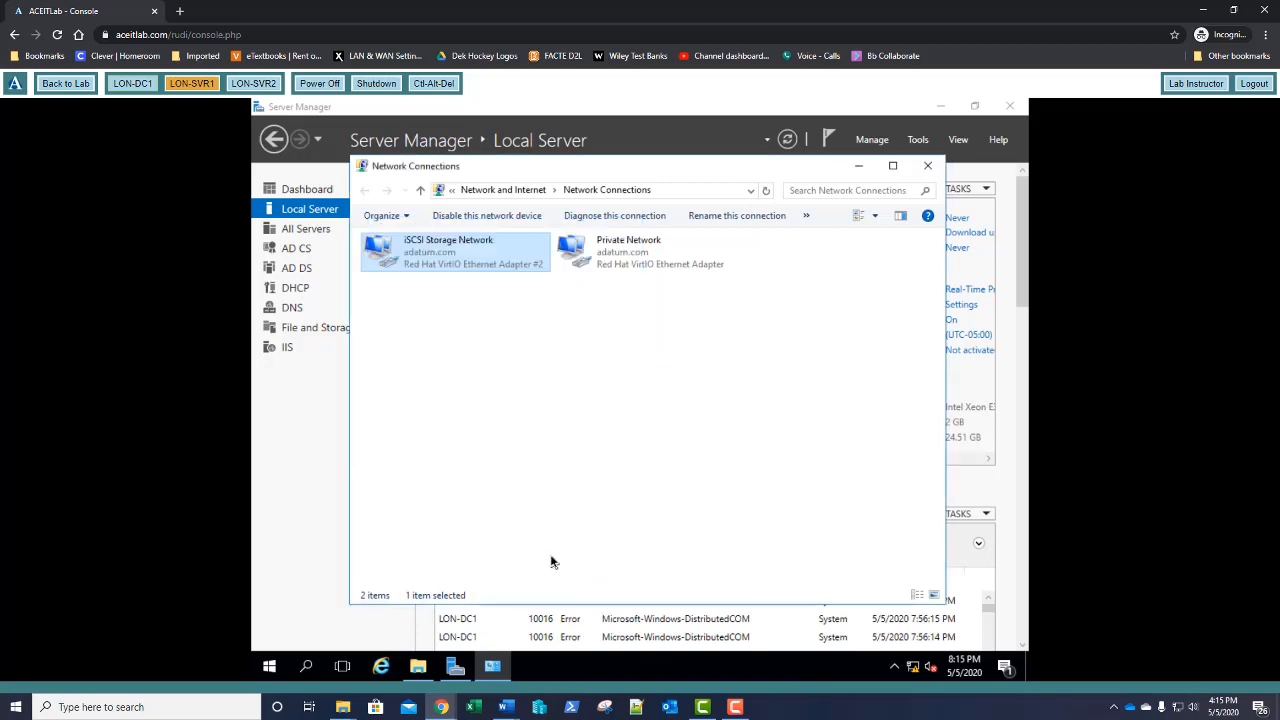
right_click(440, 259)
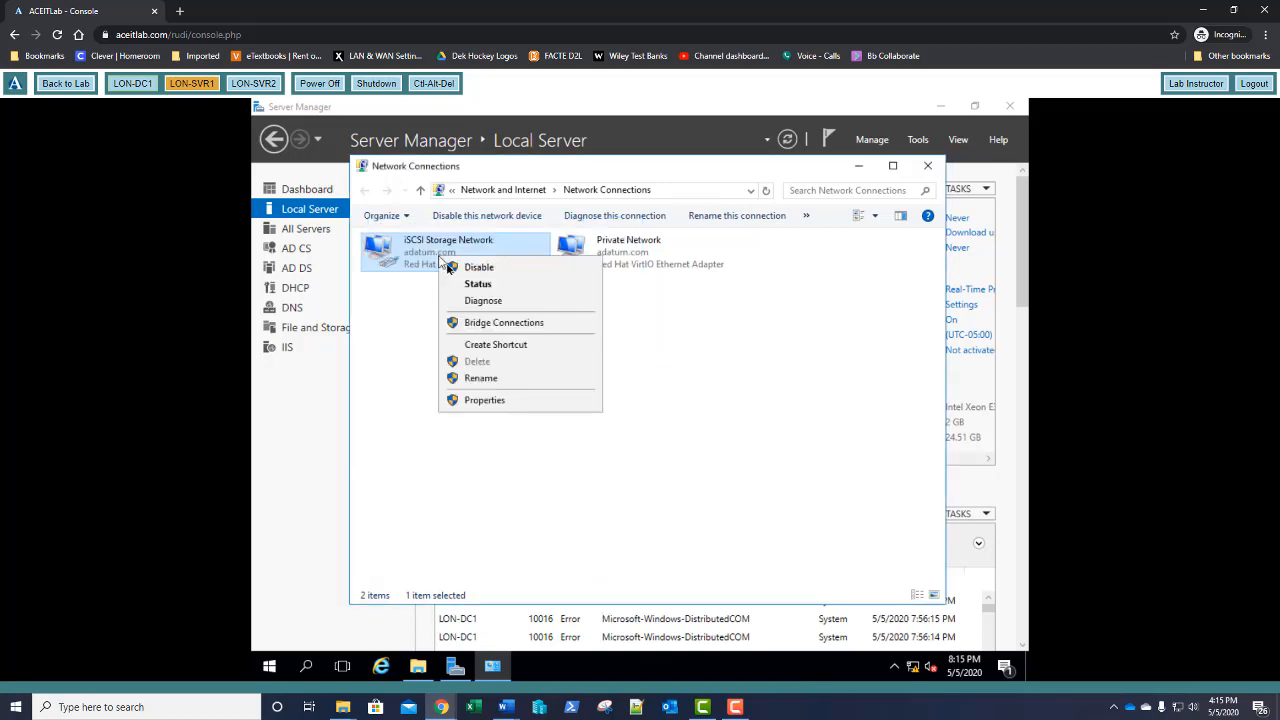
left_click(477, 284)
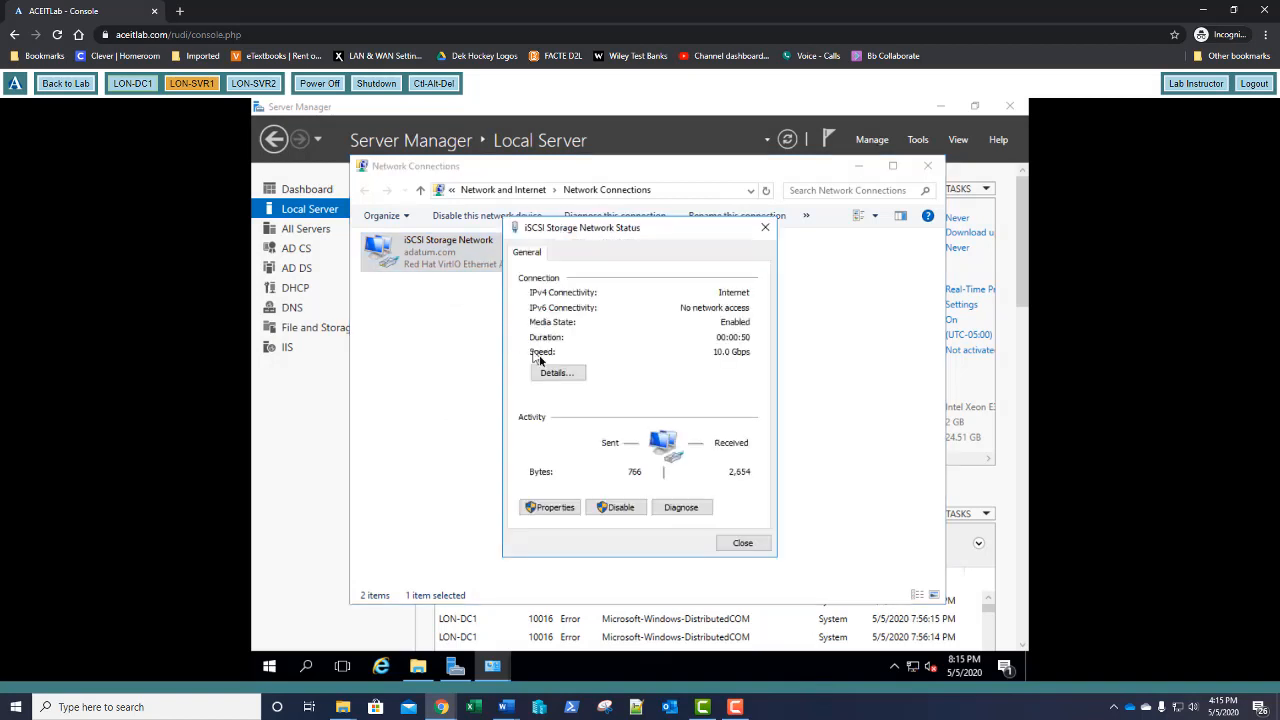
left_click(556, 373)
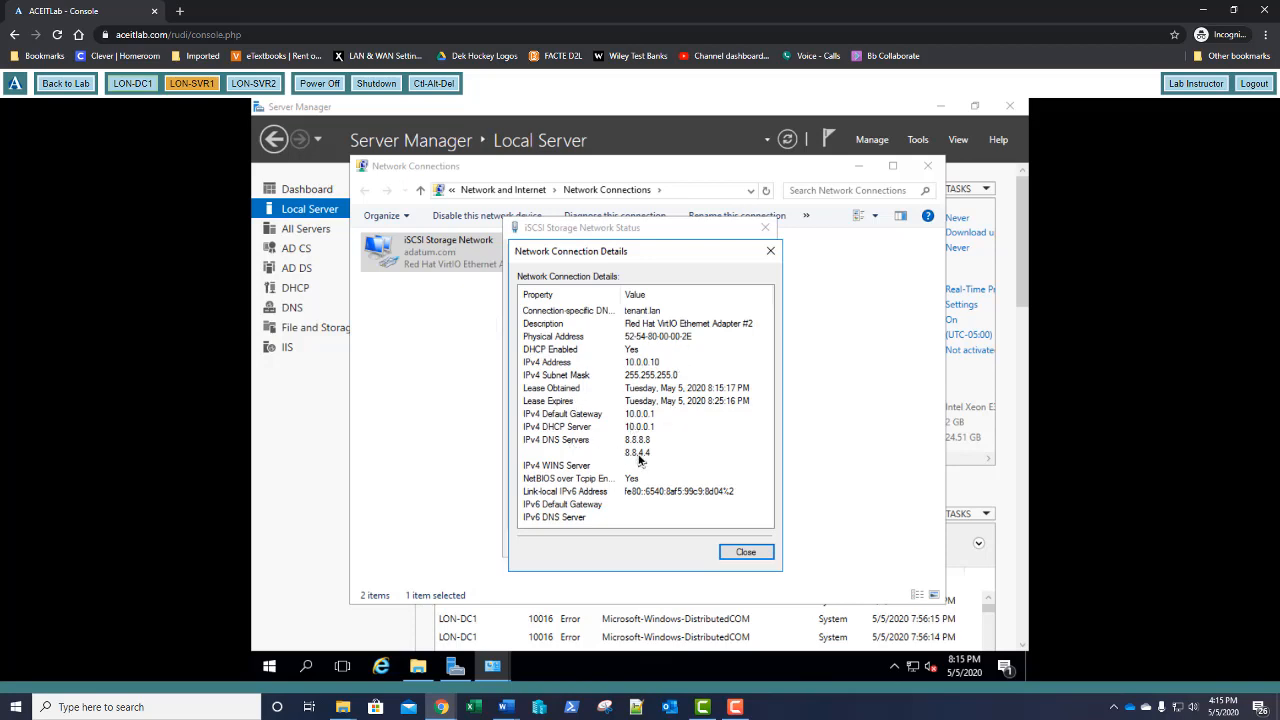
left_click(743, 558)
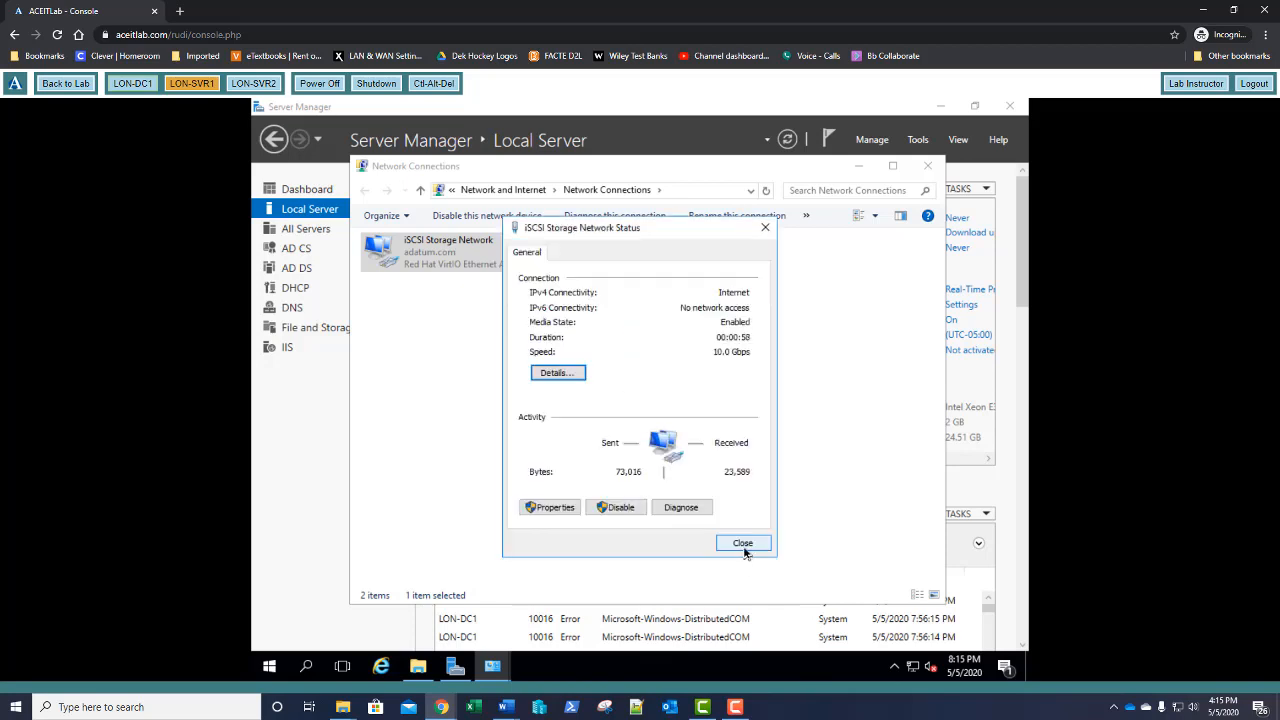
left_click(743, 545)
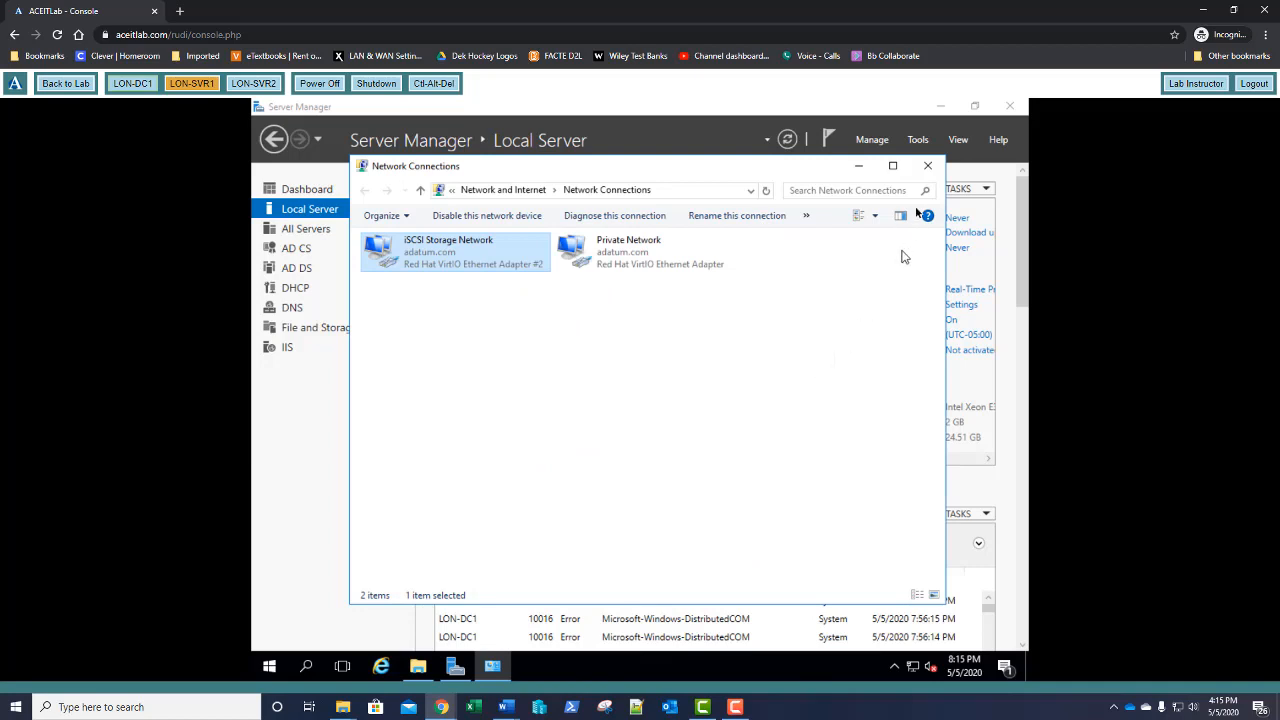
left_click(927, 170)
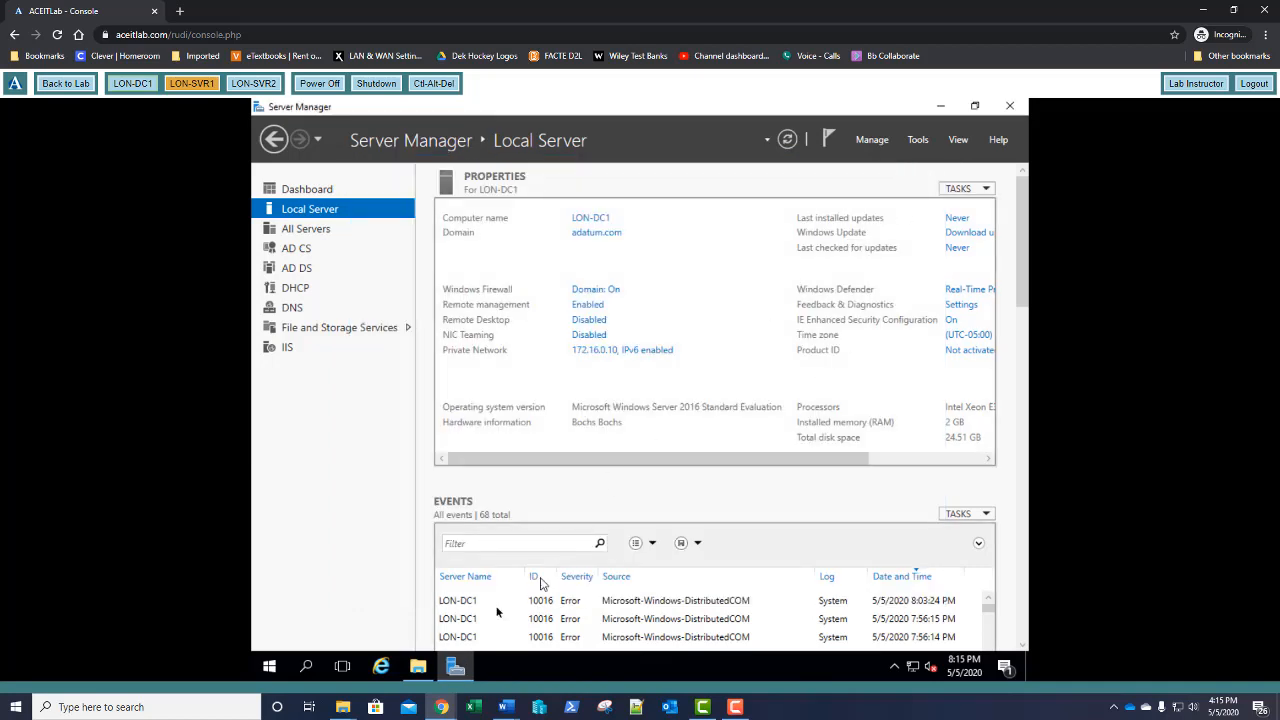
Launch and close Internet Explorer, then open the IE Enhanced Security Configuration settings
left_click(381, 669)
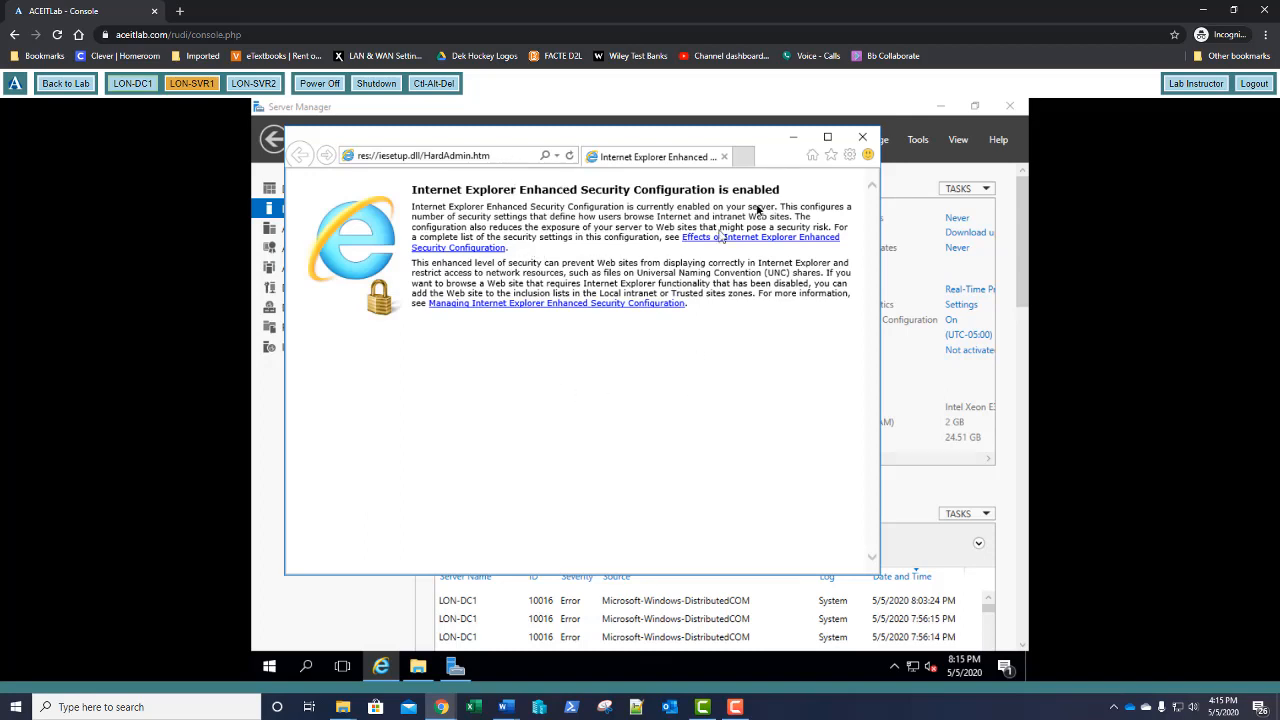
left_click(861, 139)
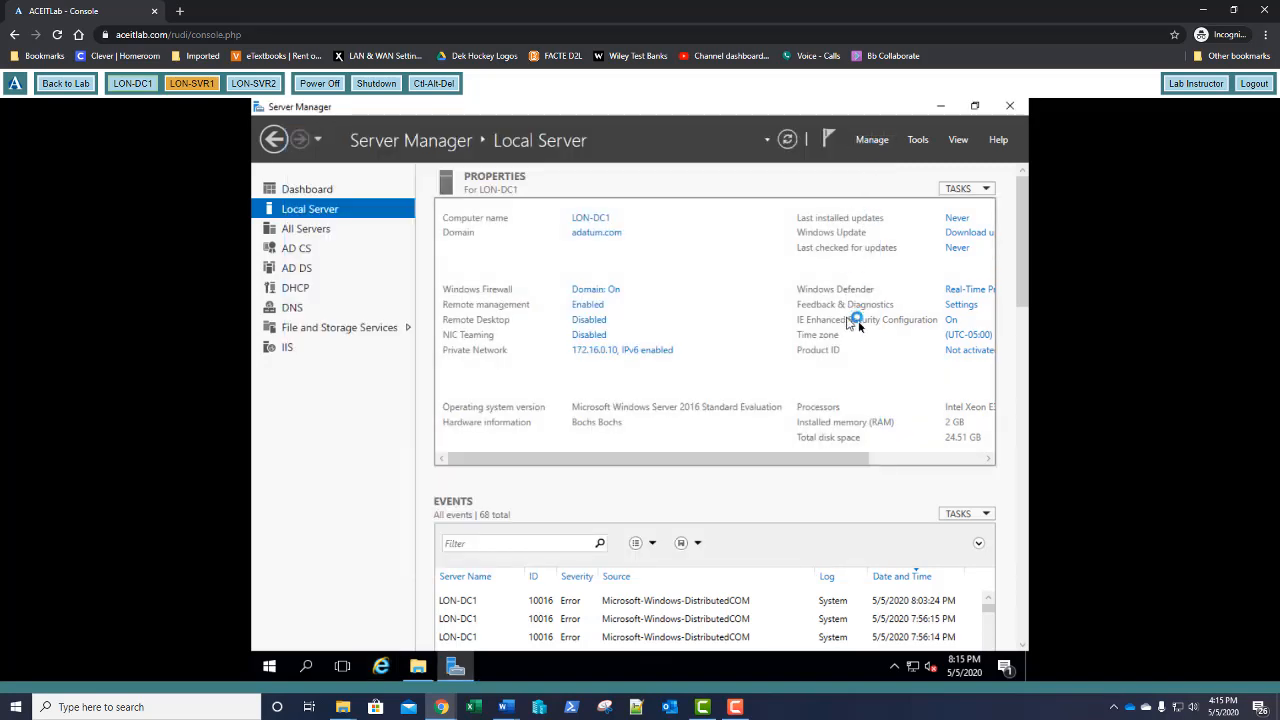
left_click(952, 320)
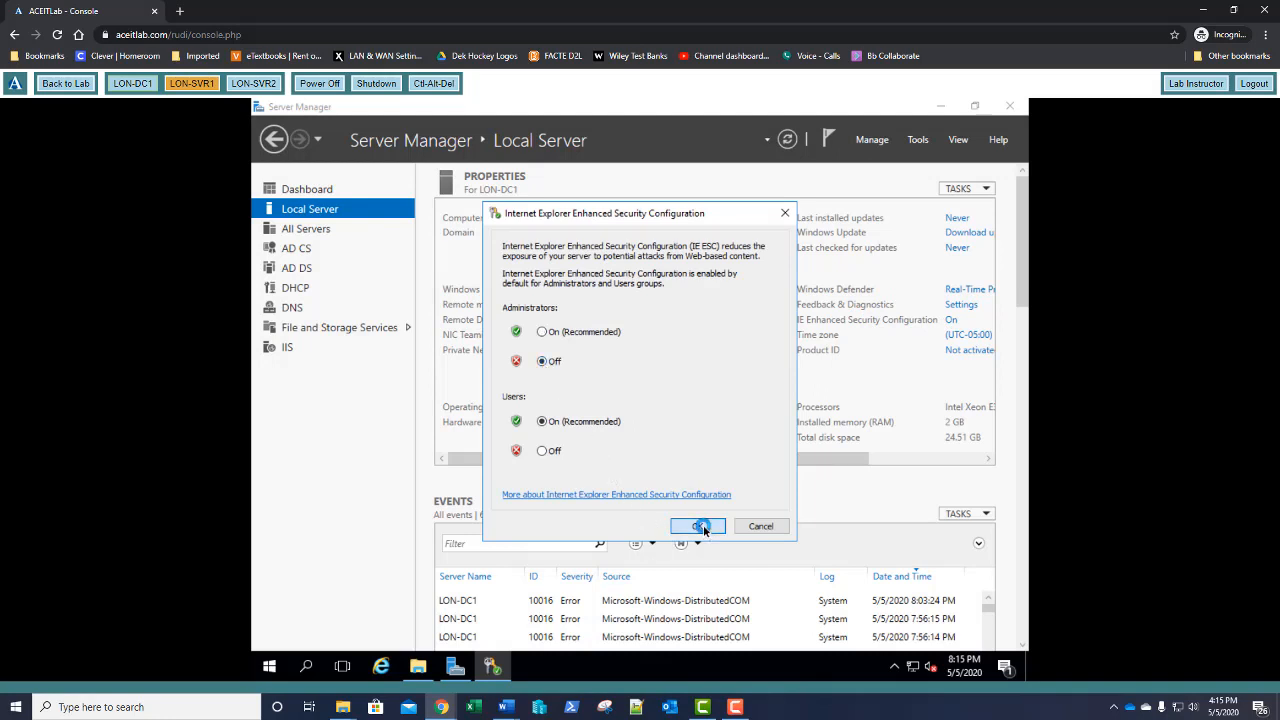
Reopen Internet Explorer, suppress the protected mode notice permanently, and load bing.com
left_click(378, 668)
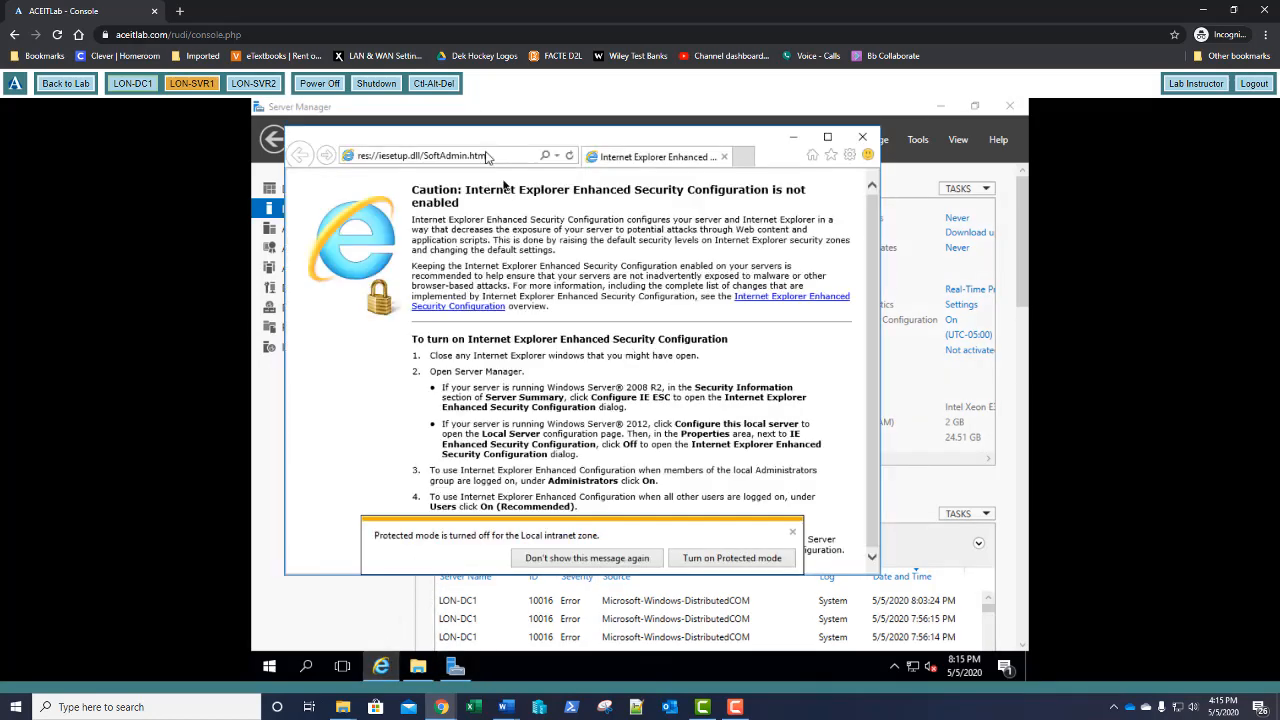
left_click(580, 558)
left_click(506, 156)
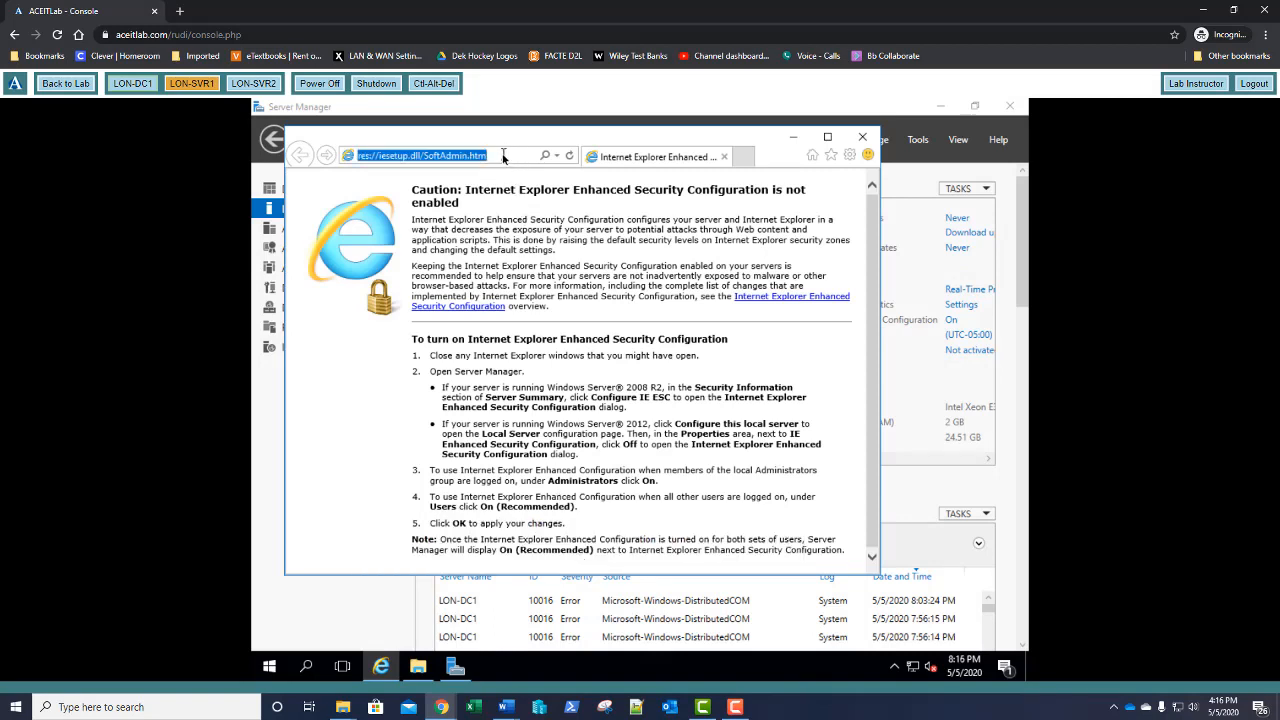
type("bing.com/")
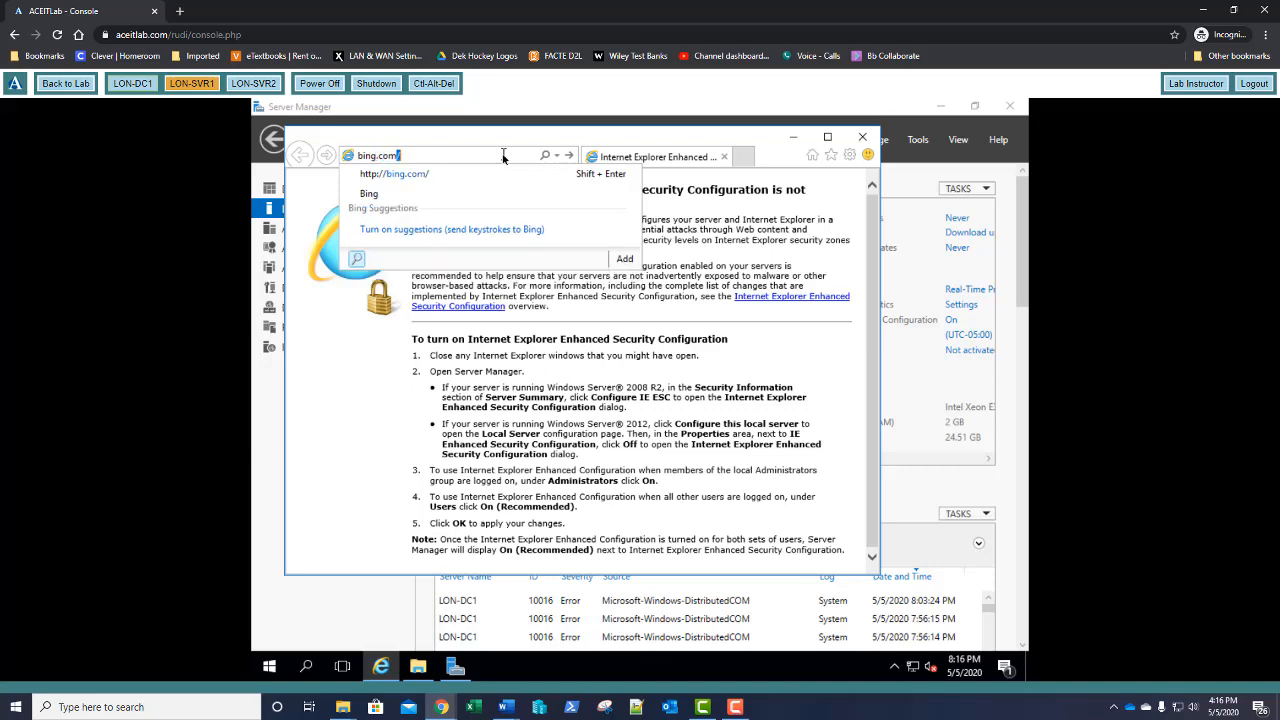
key("Return")
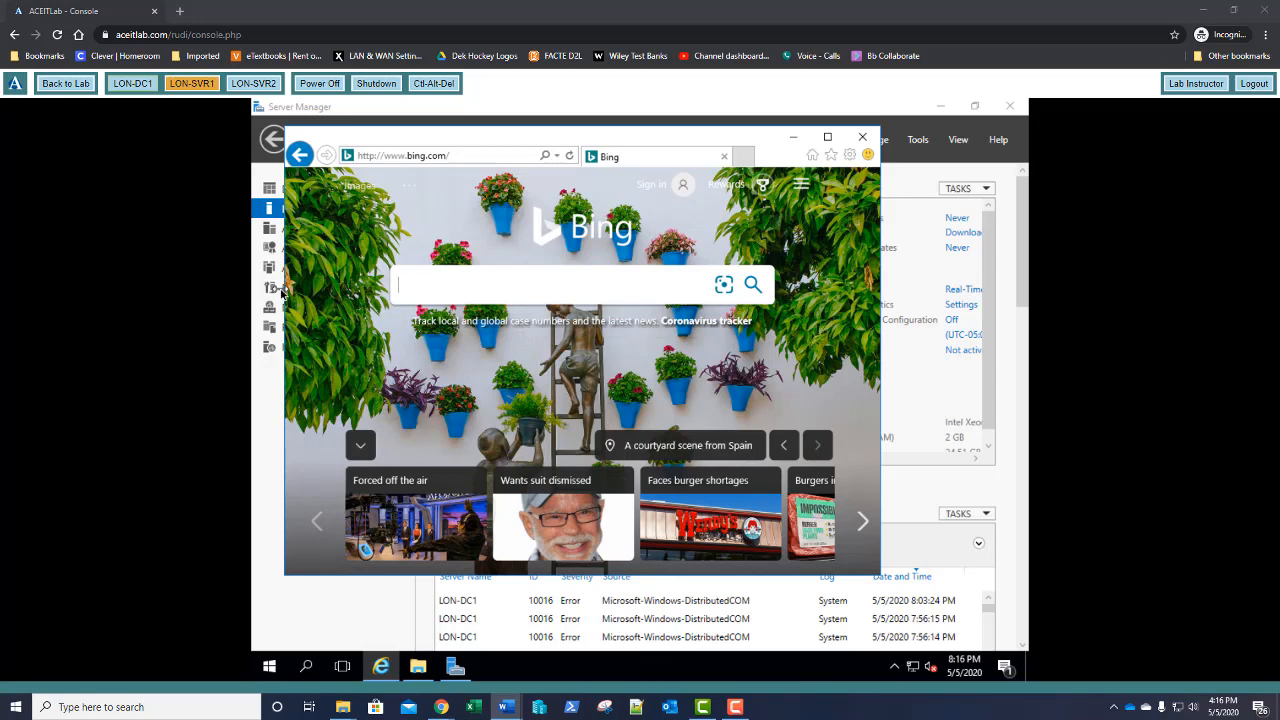
Search Bing for 'system center management pack for configuration manager', correcting the typo
left_click(433, 281)
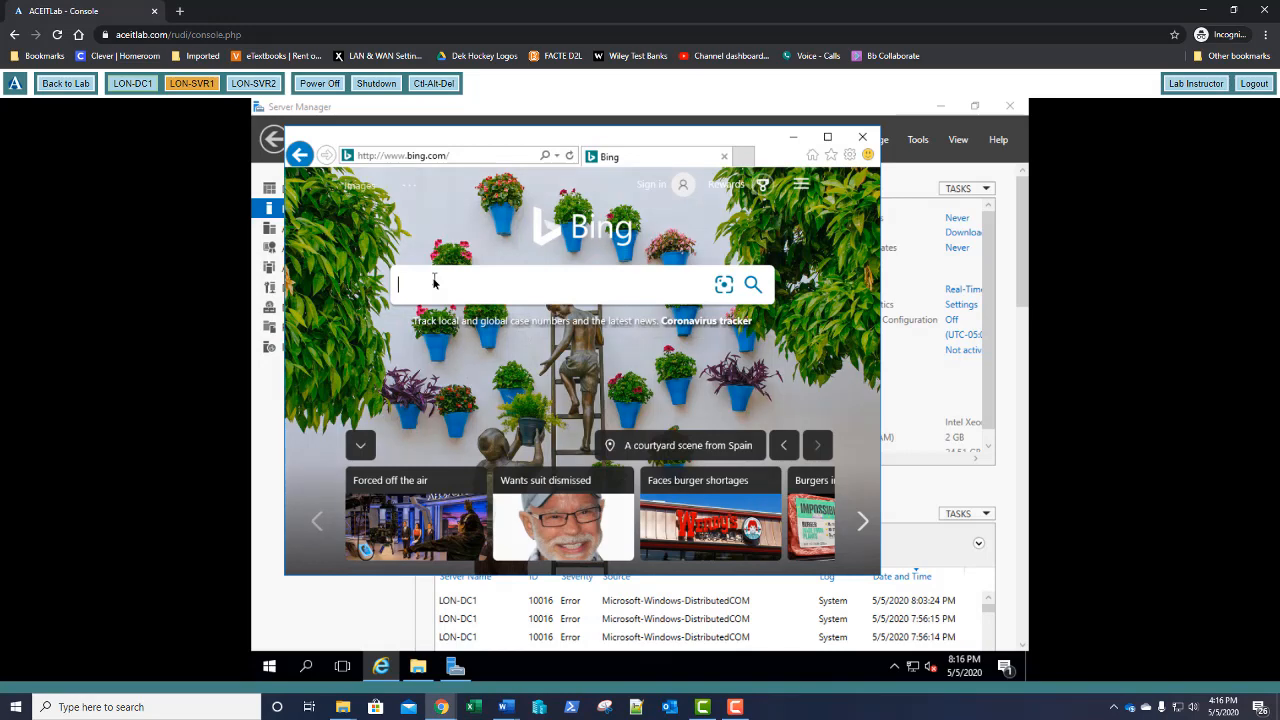
type("sy")
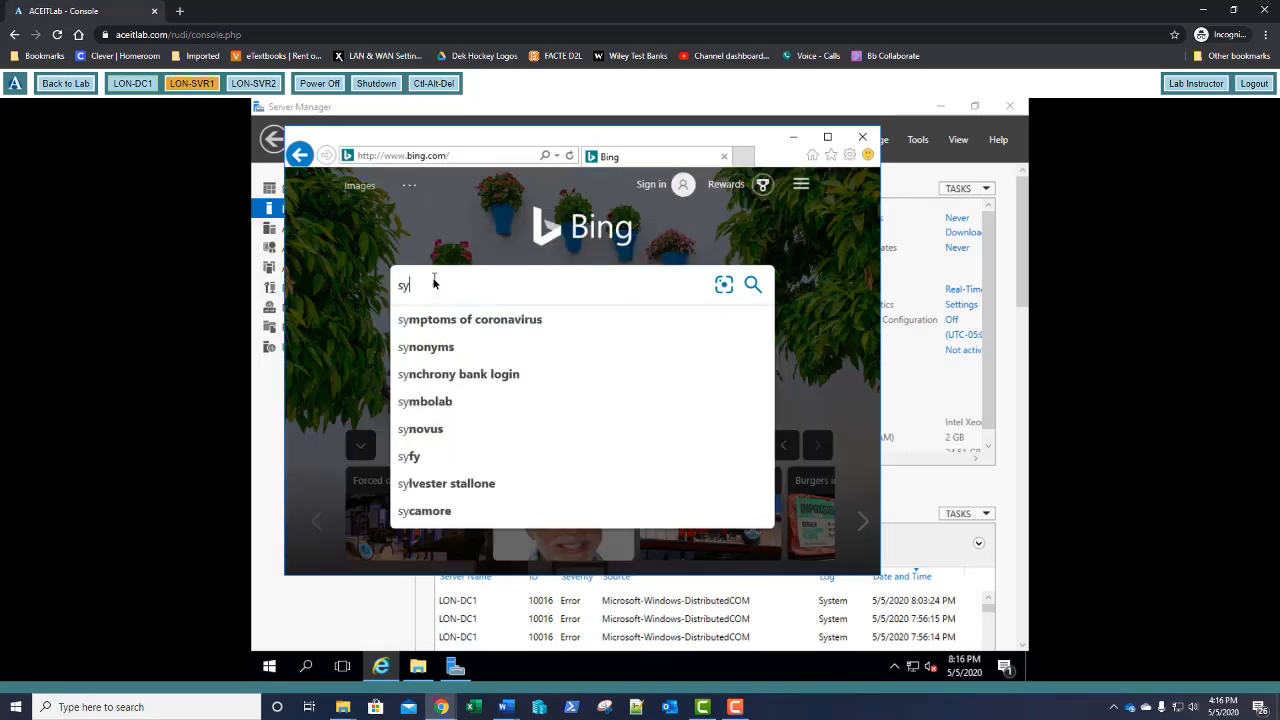
type("tem")
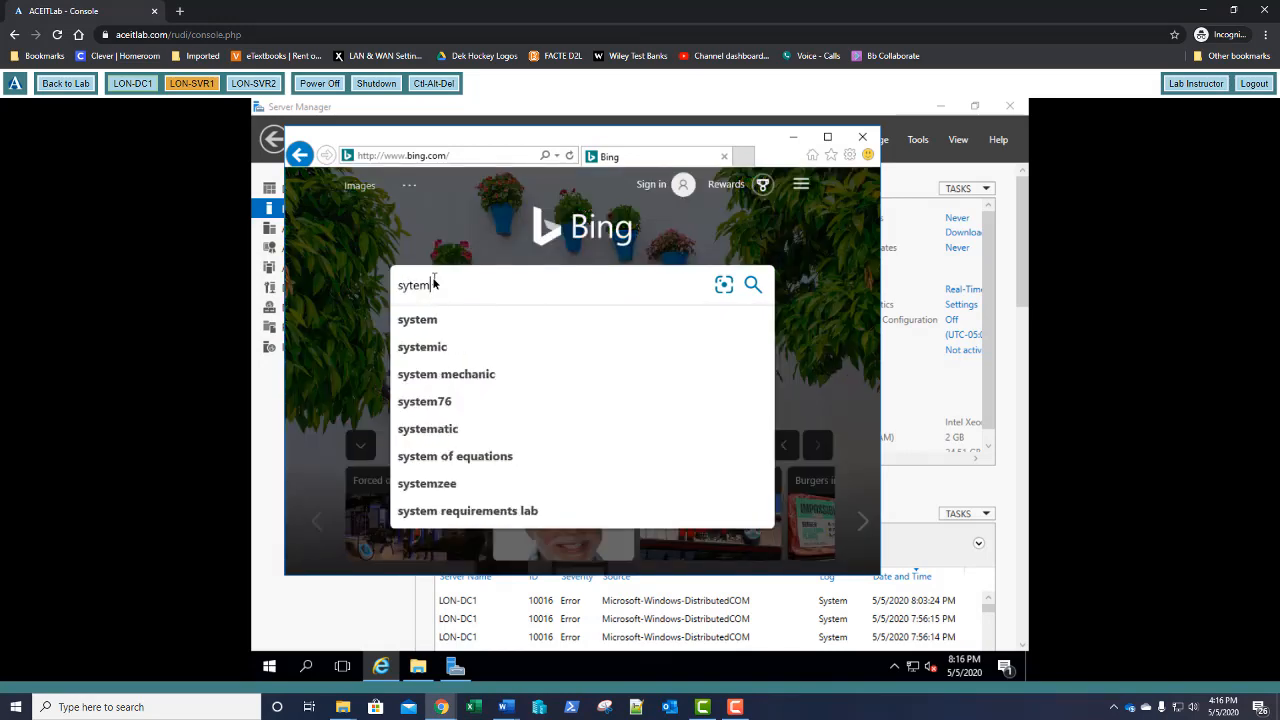
key("BackSpace")
key("BackSpace")
key("BackSpace")
type("sys")
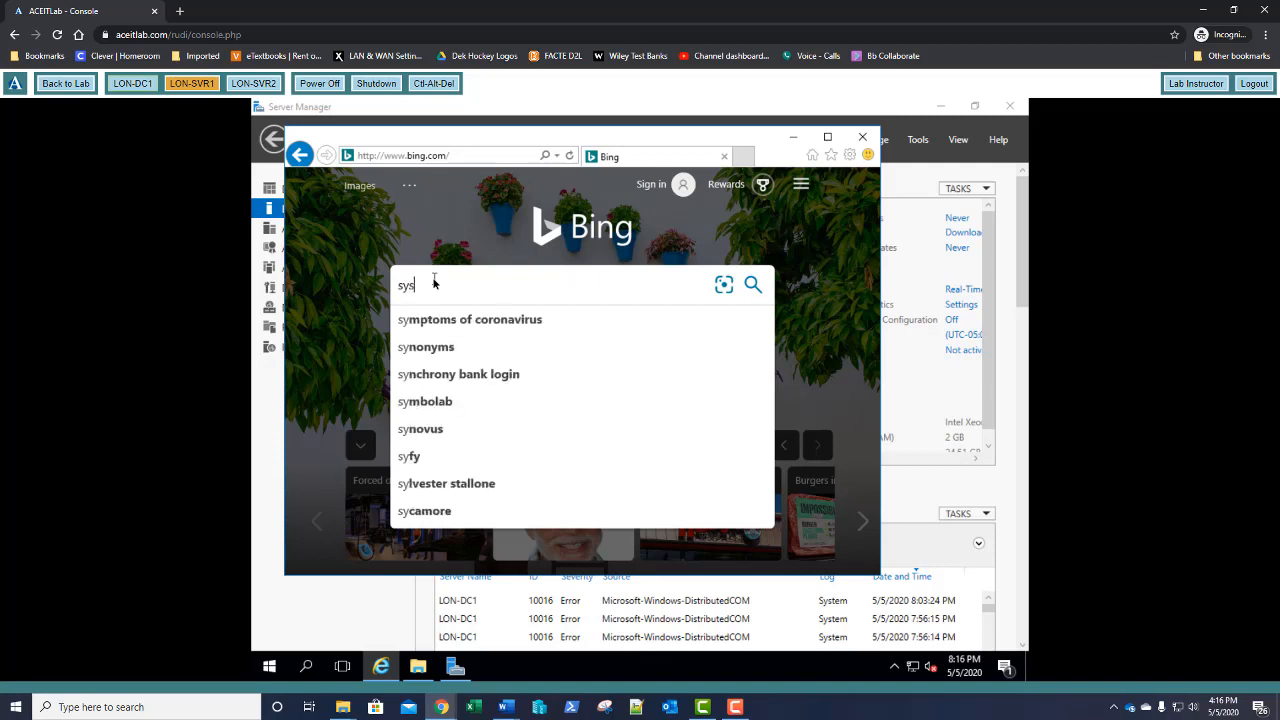
type("tem center")
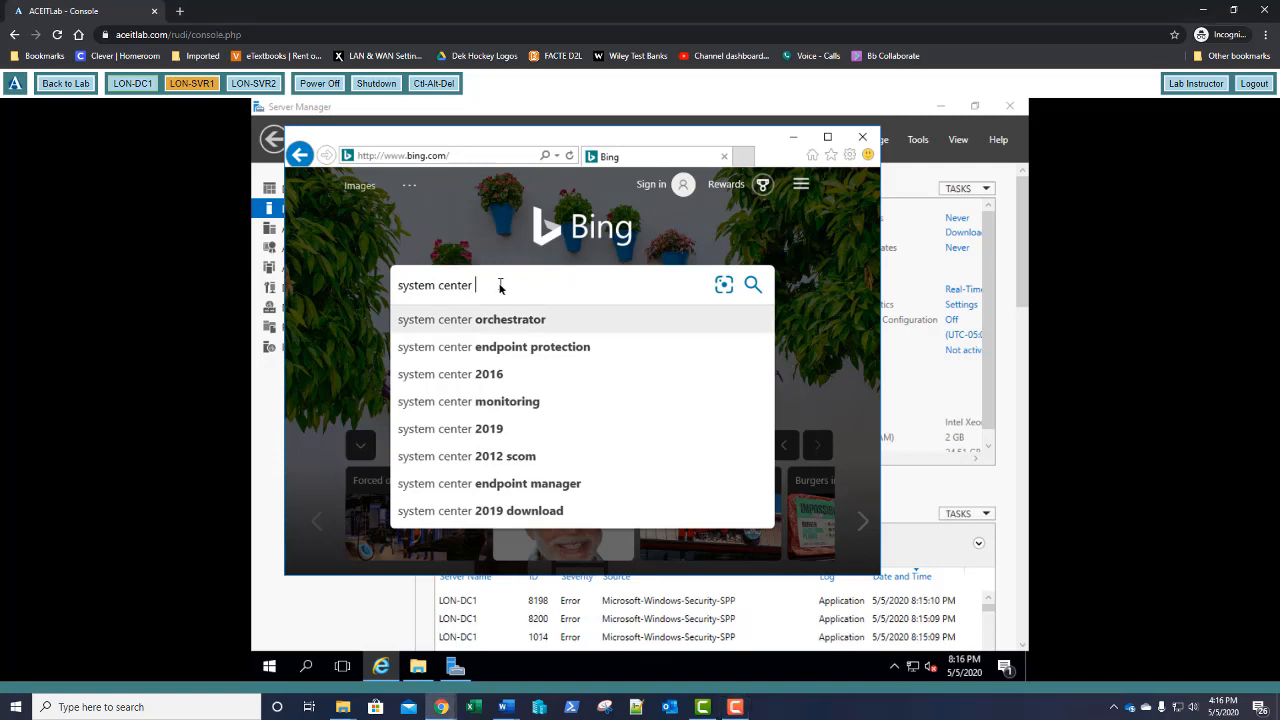
type("manageme")
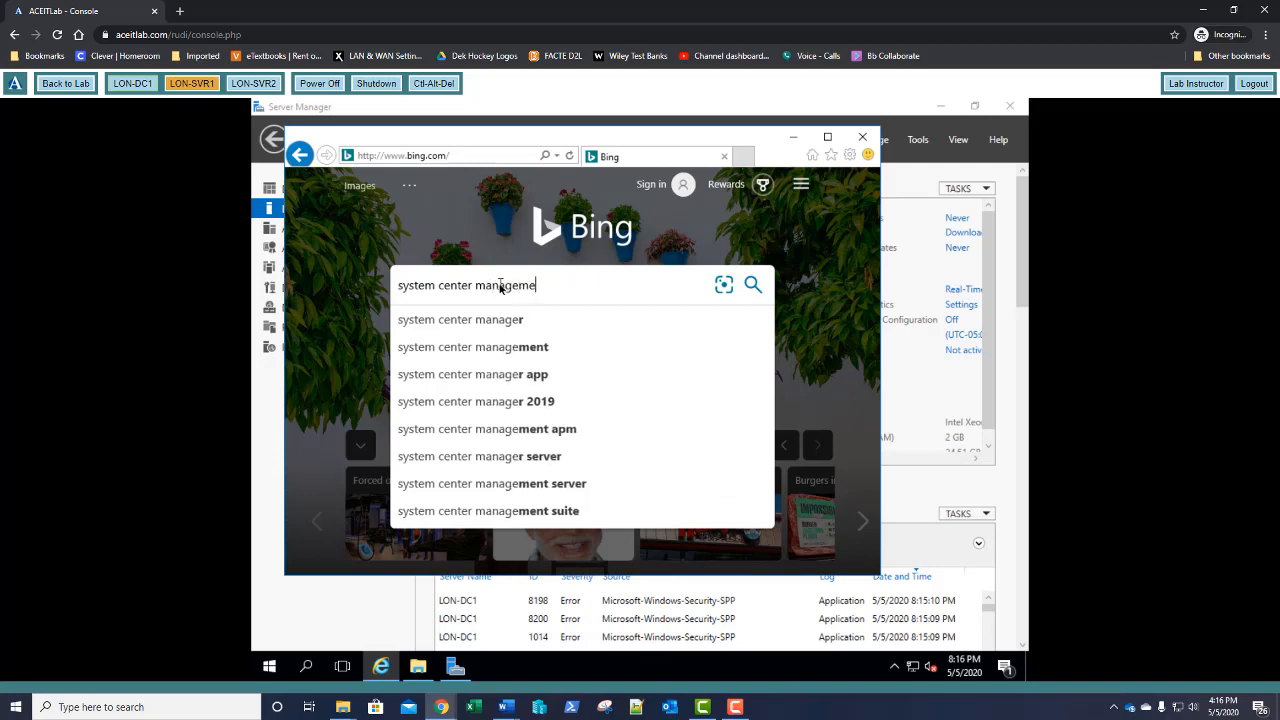
type("nt pack")
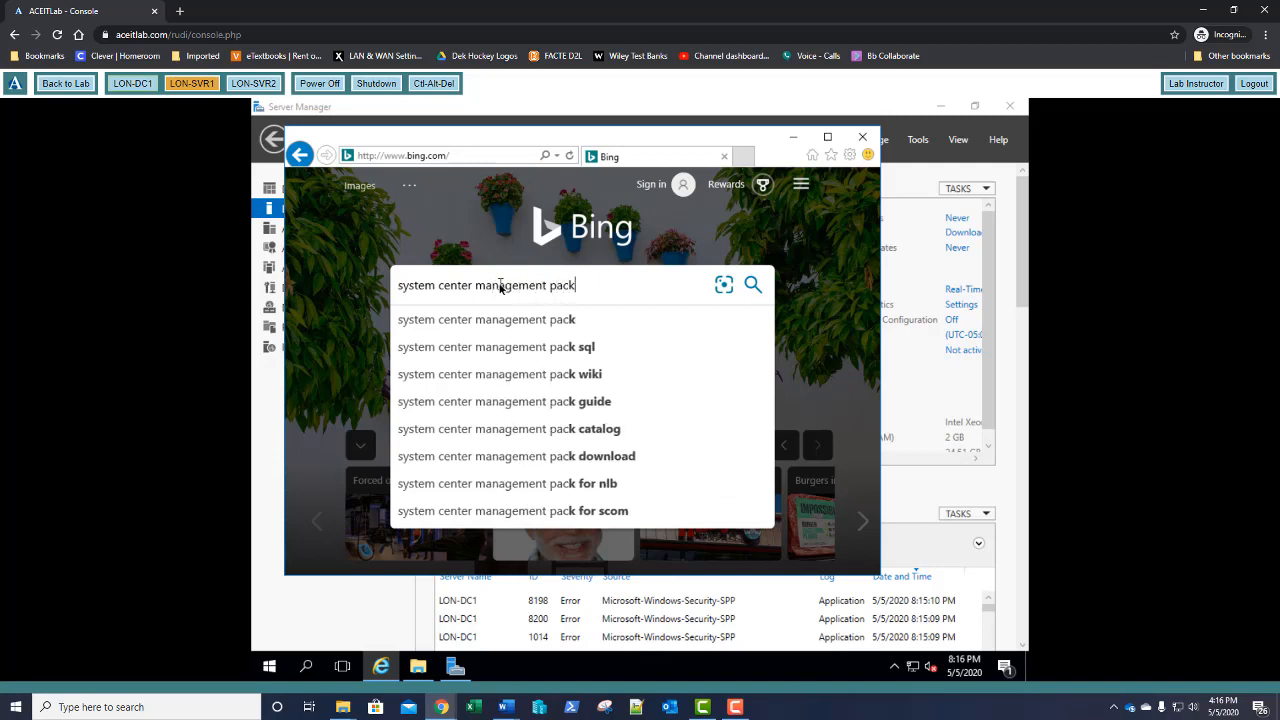
type(" for ")
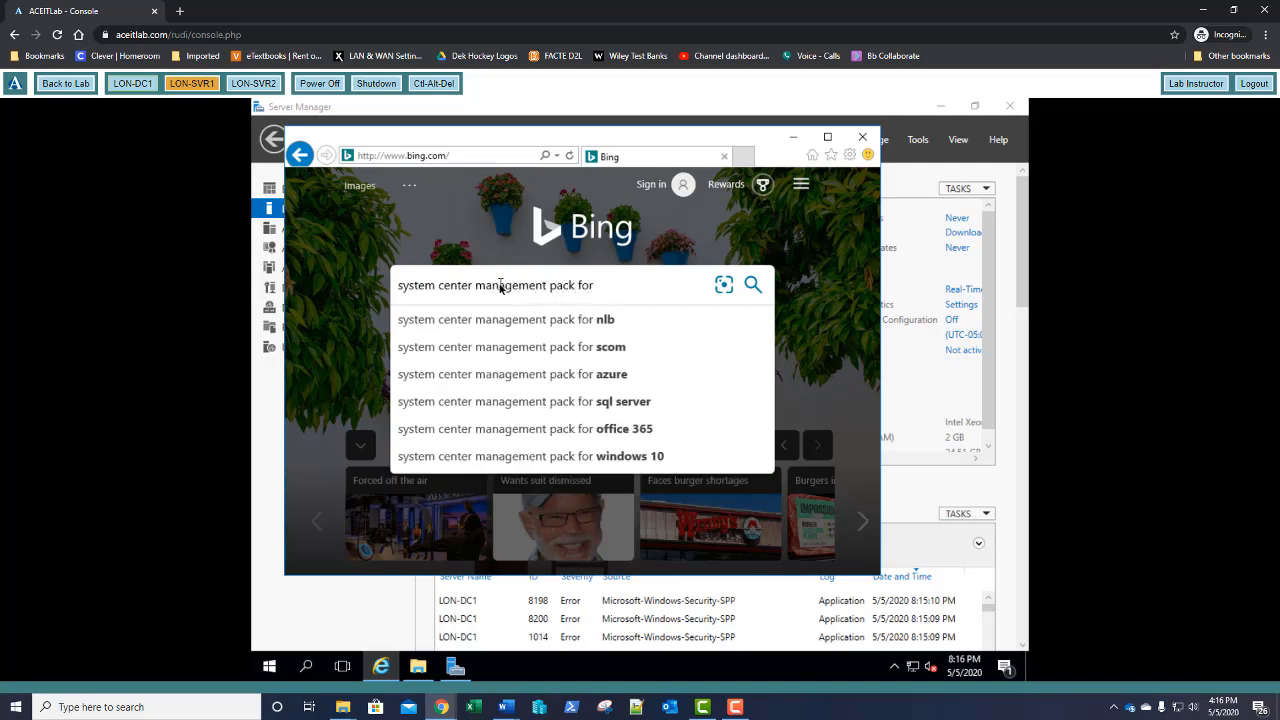
type("con")
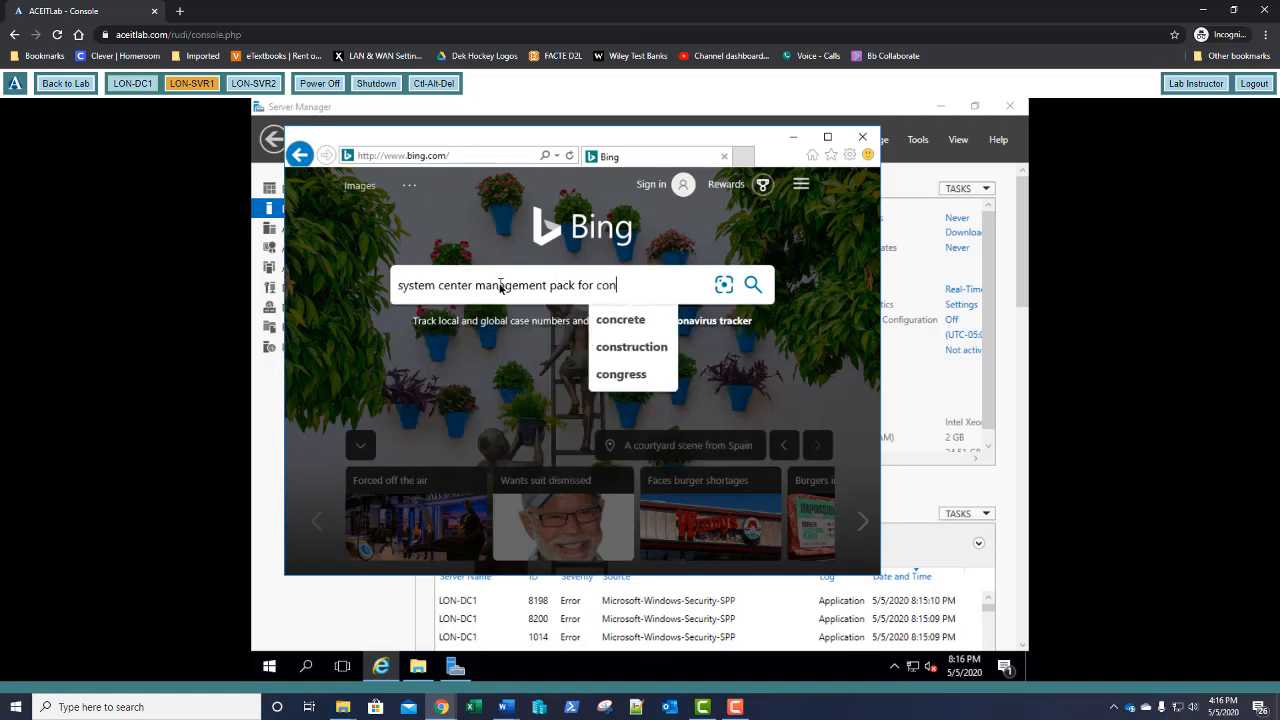
type("fi")
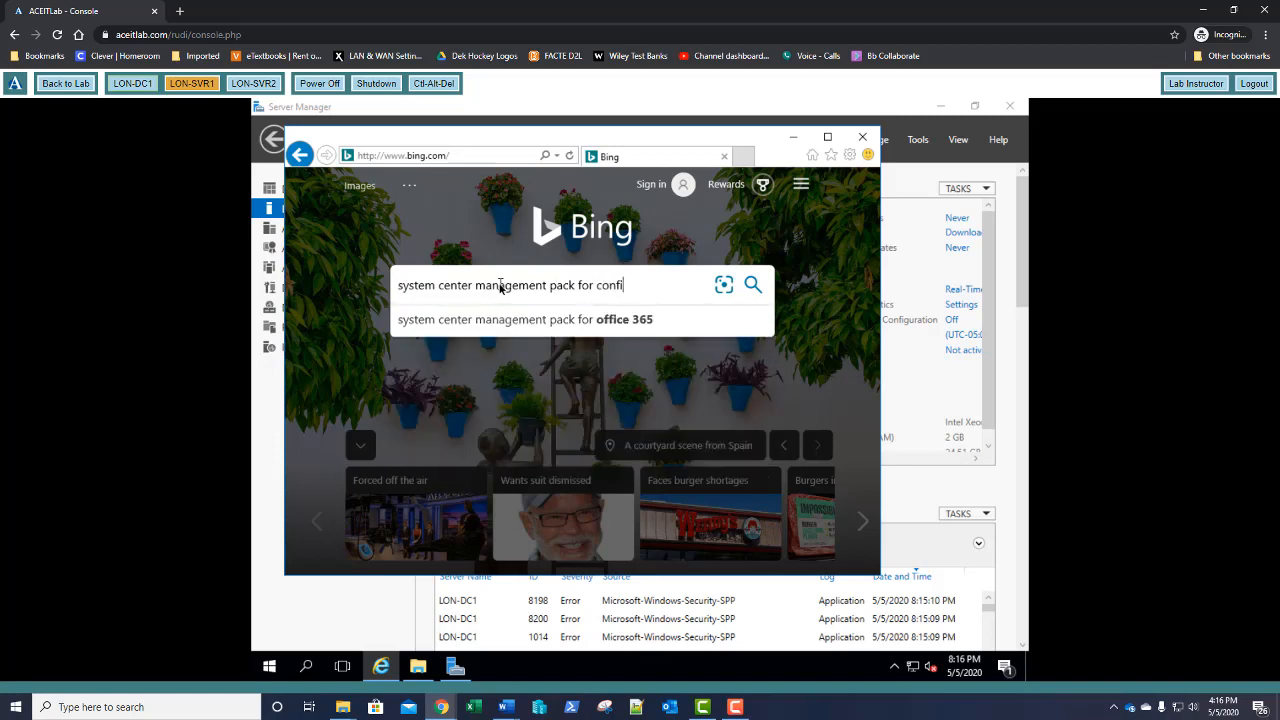
type("guration m")
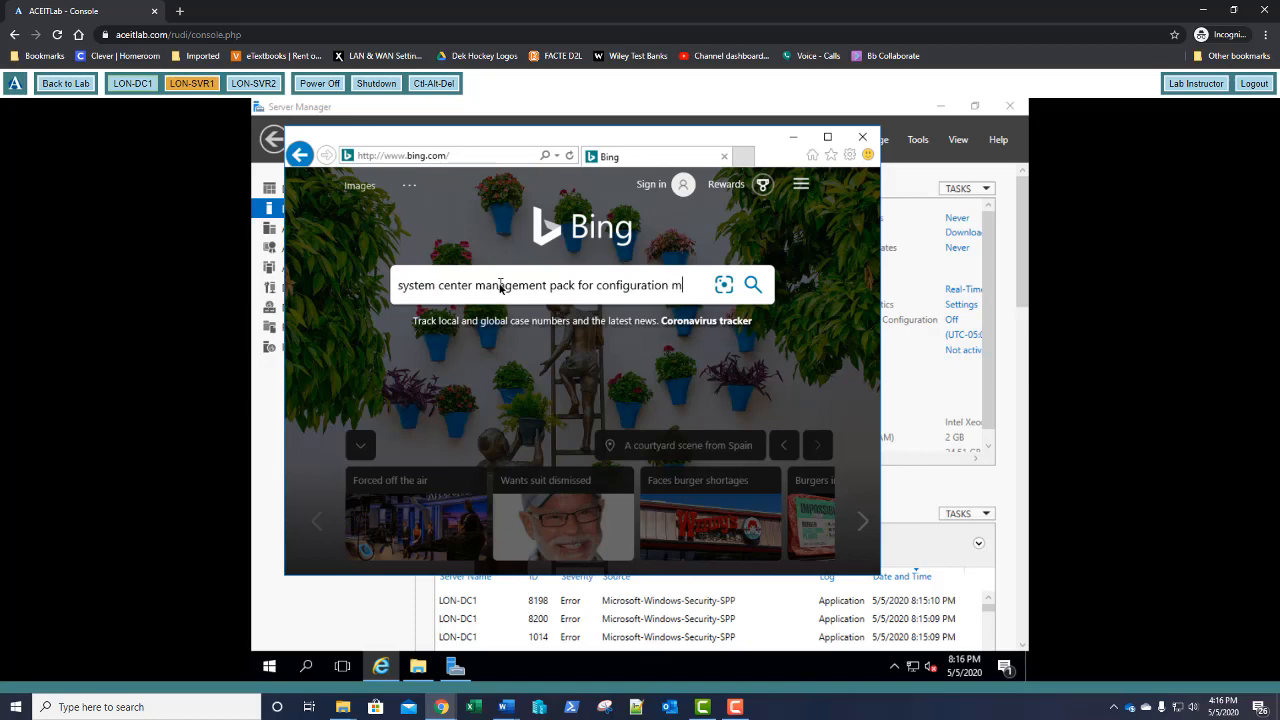
type("anager")
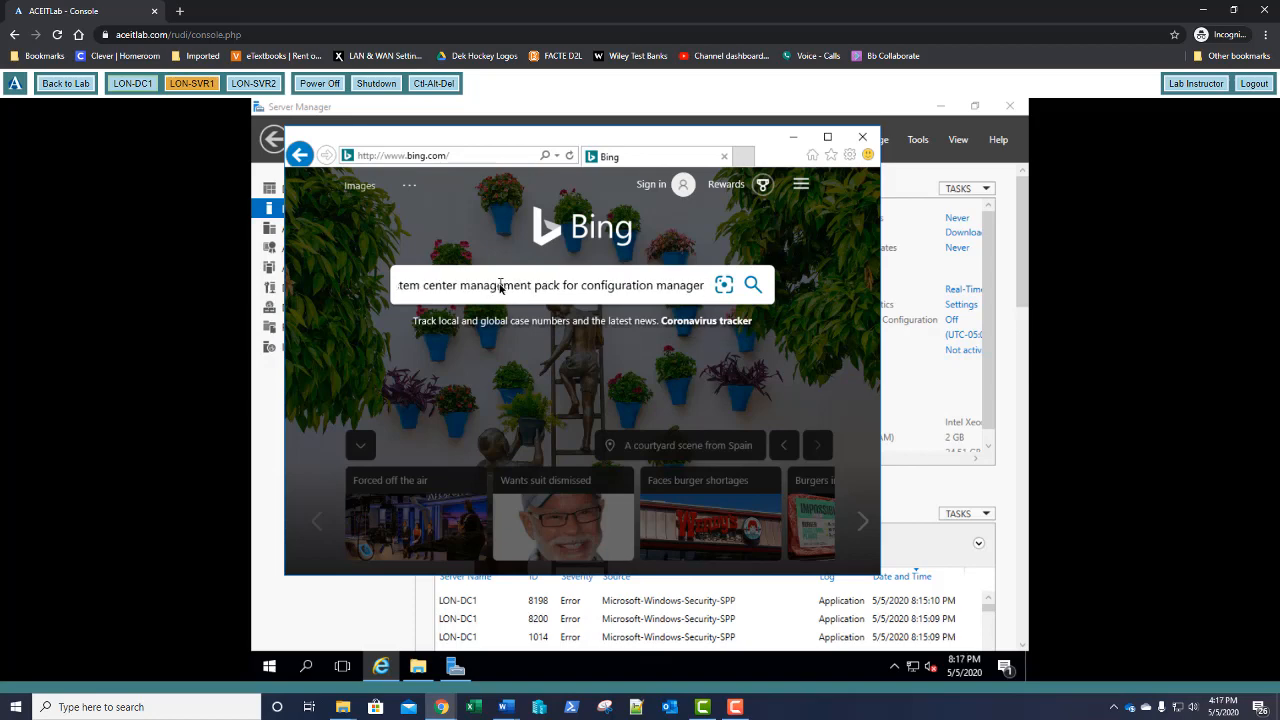
key("Return")
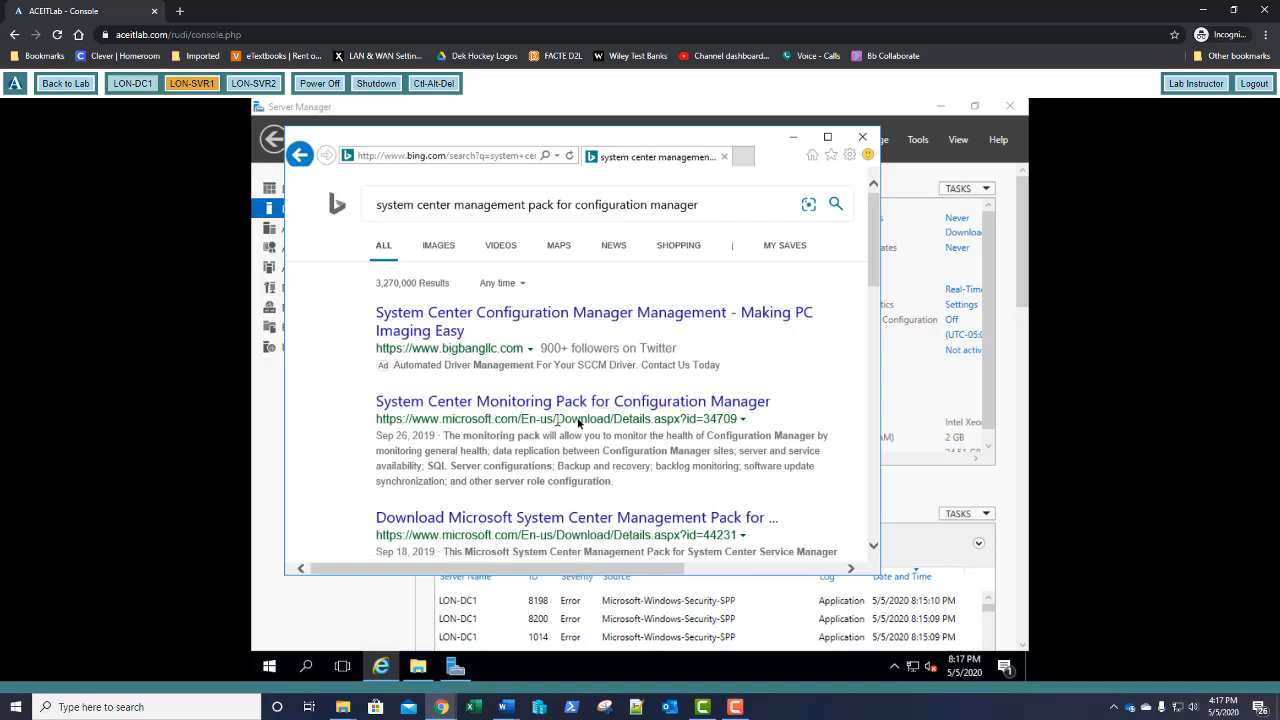
Open the System Center Monitoring Pack for Configuration Manager page and select the .msi download
left_click(630, 404)
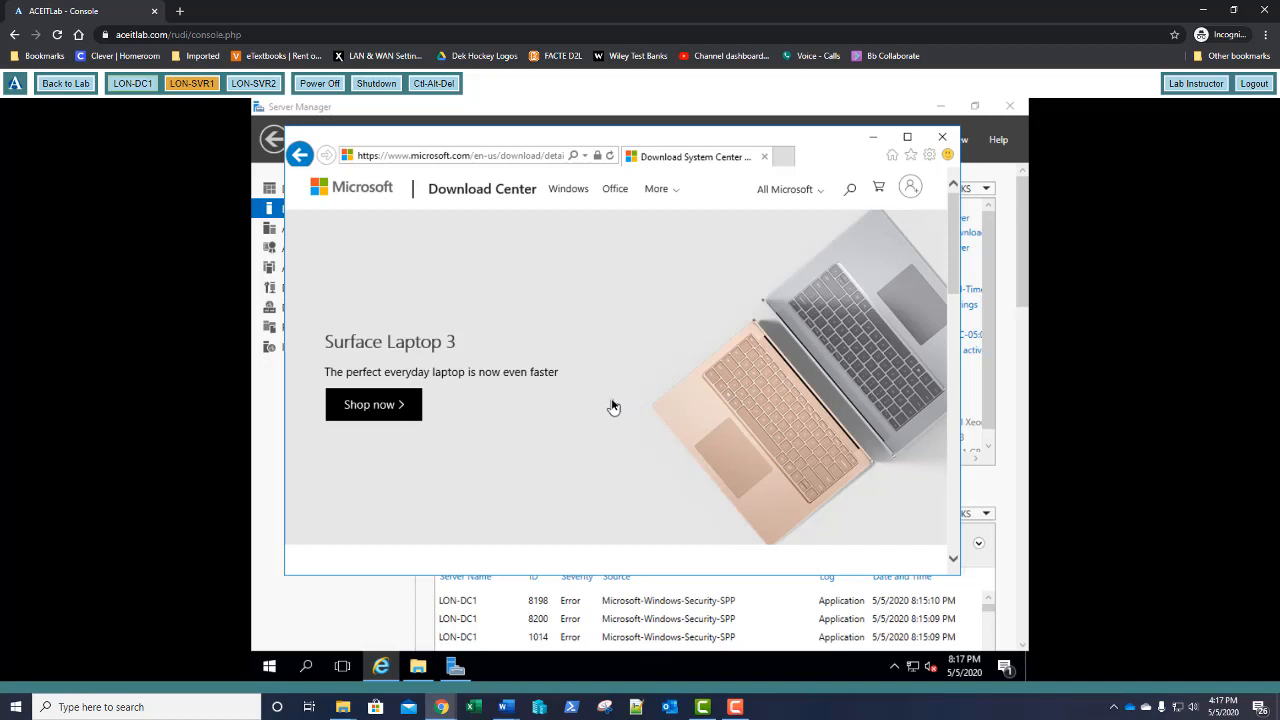
scroll(613, 405, "down", 1)
scroll(613, 405, "down", 4)
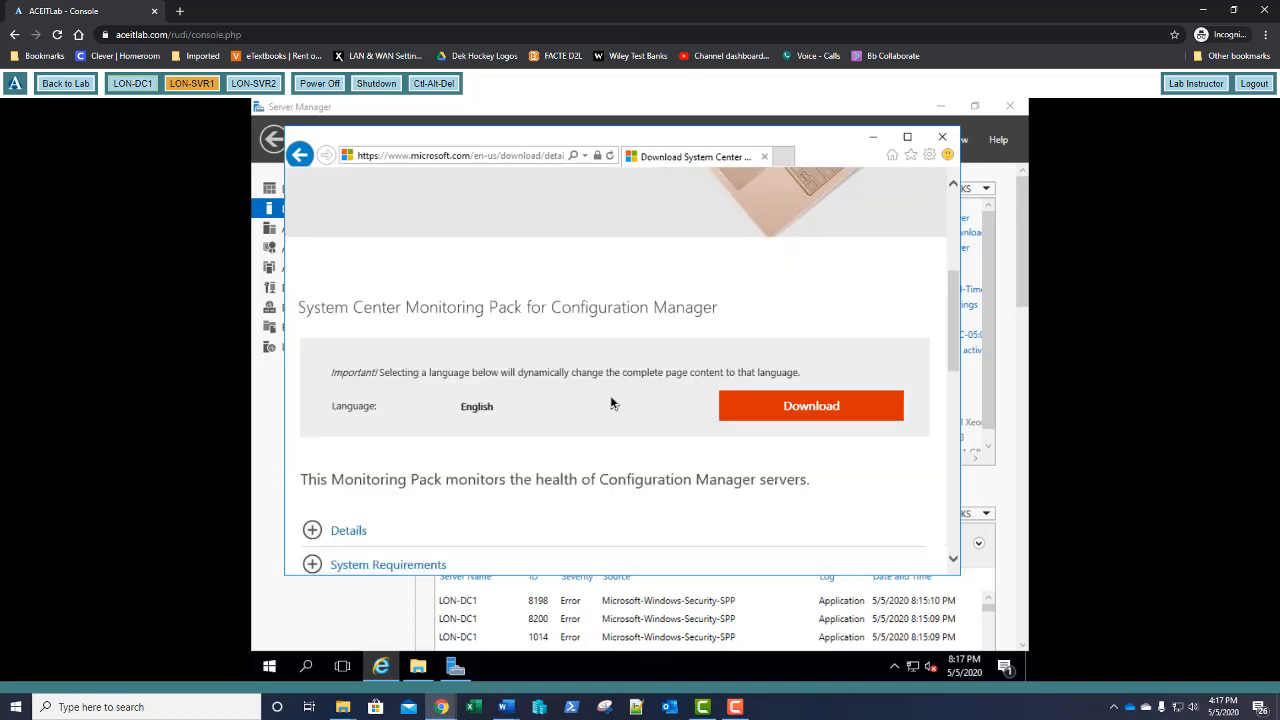
scroll(613, 403, "down", 1)
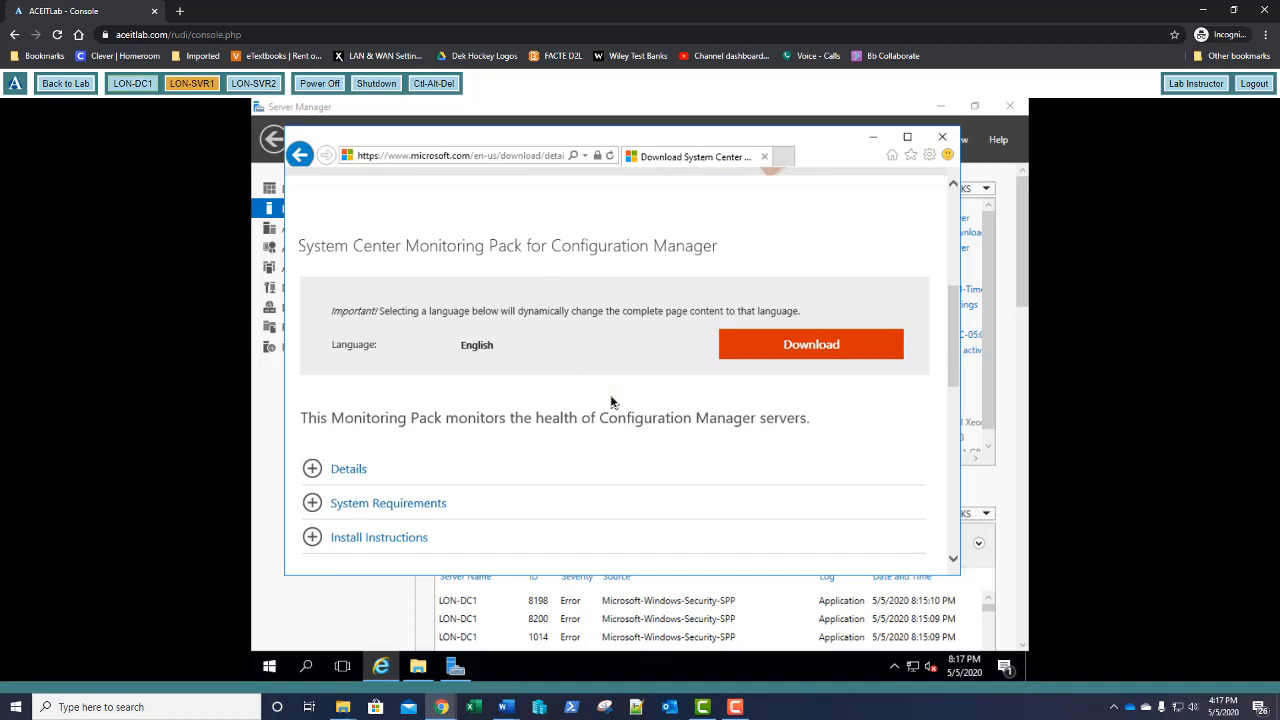
left_click(823, 349)
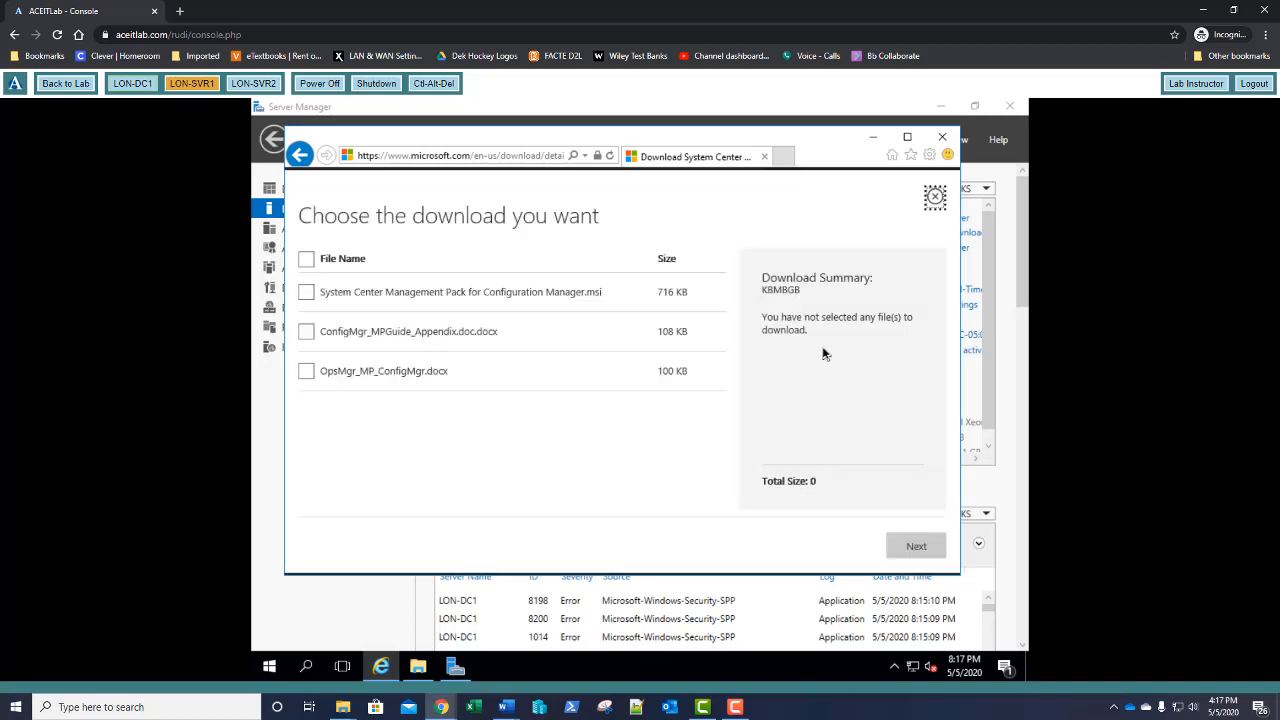
left_click(307, 293)
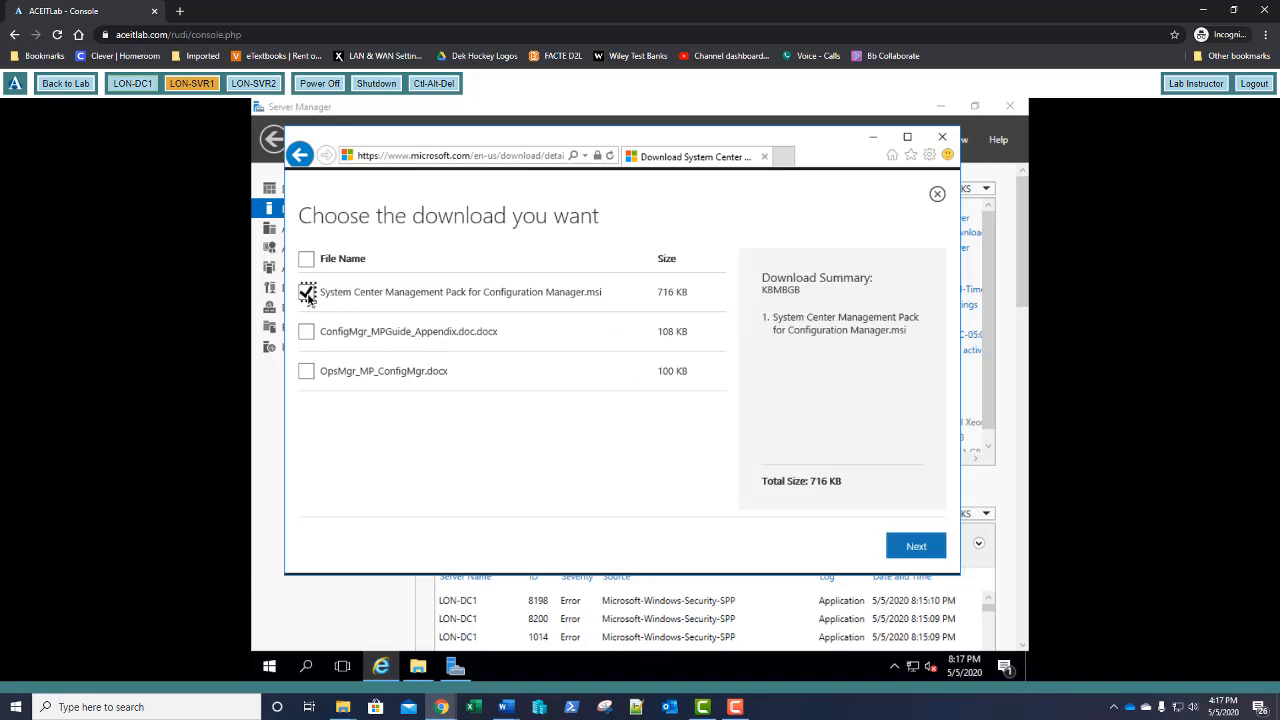
left_click(922, 549)
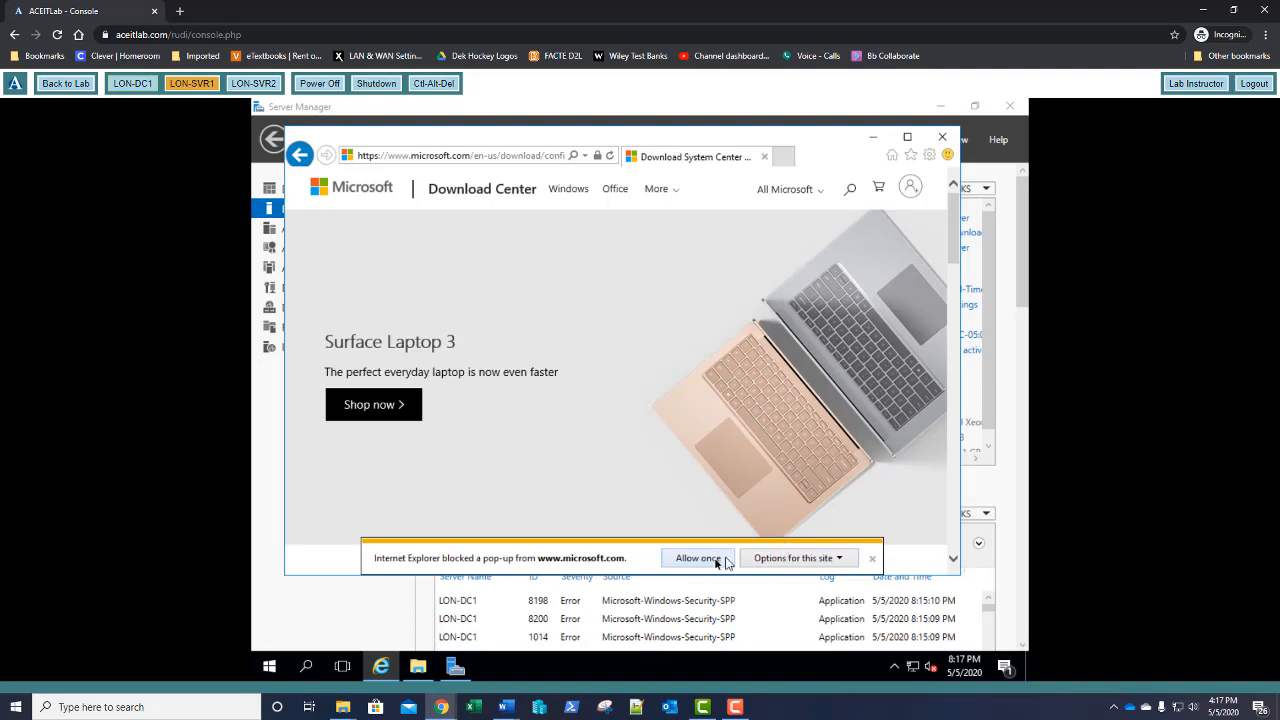
Always allow microsoft.com pop-ups, save the .msi into C:\Software, and close the browser
left_click(766, 564)
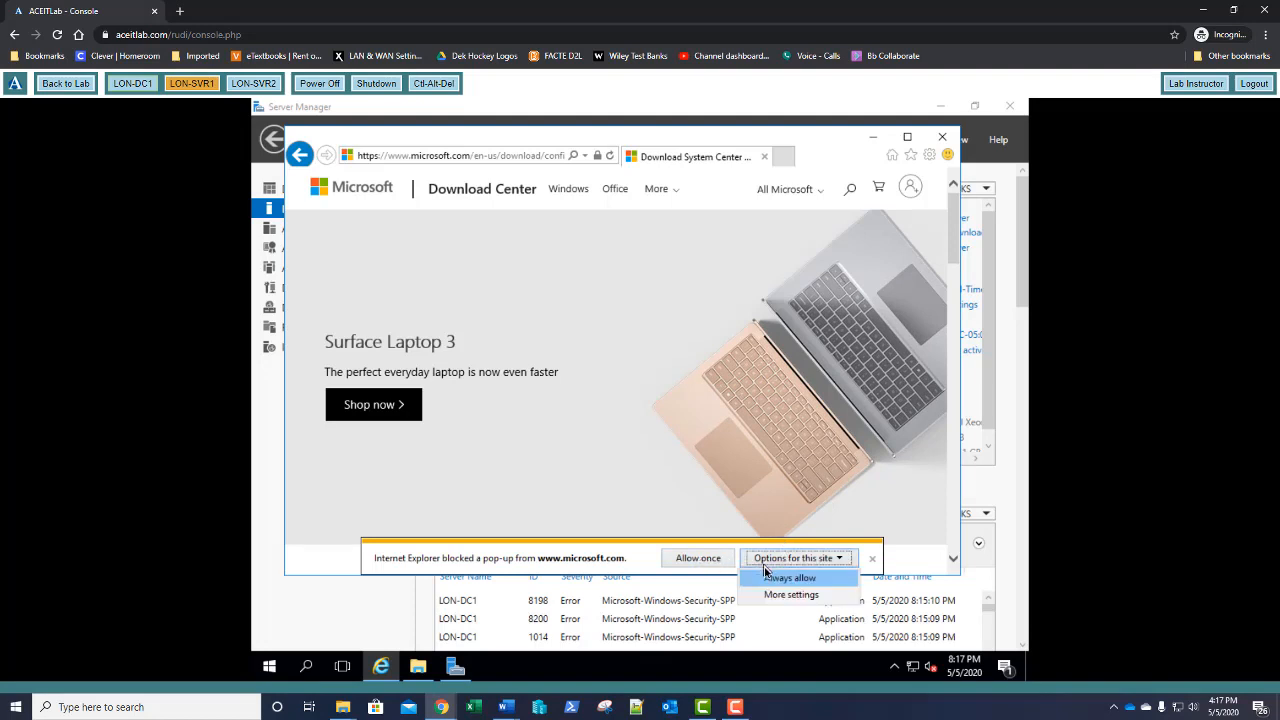
left_click(766, 582)
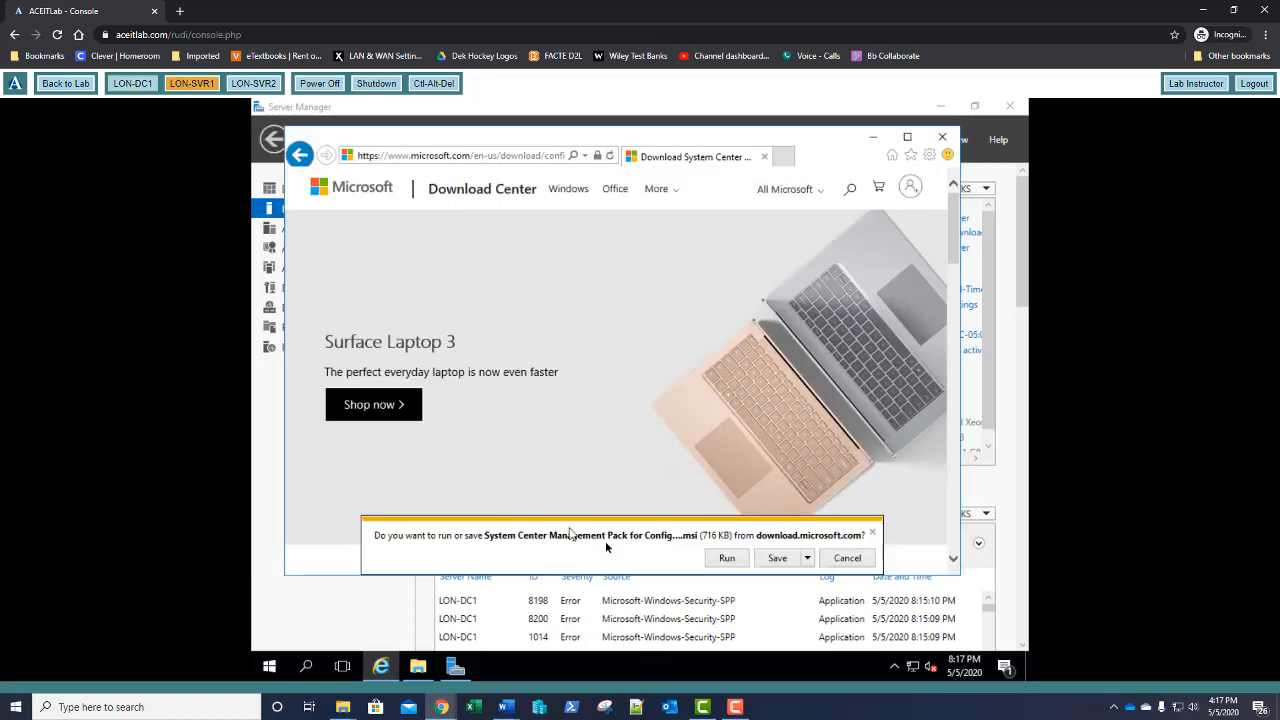
left_click(807, 560)
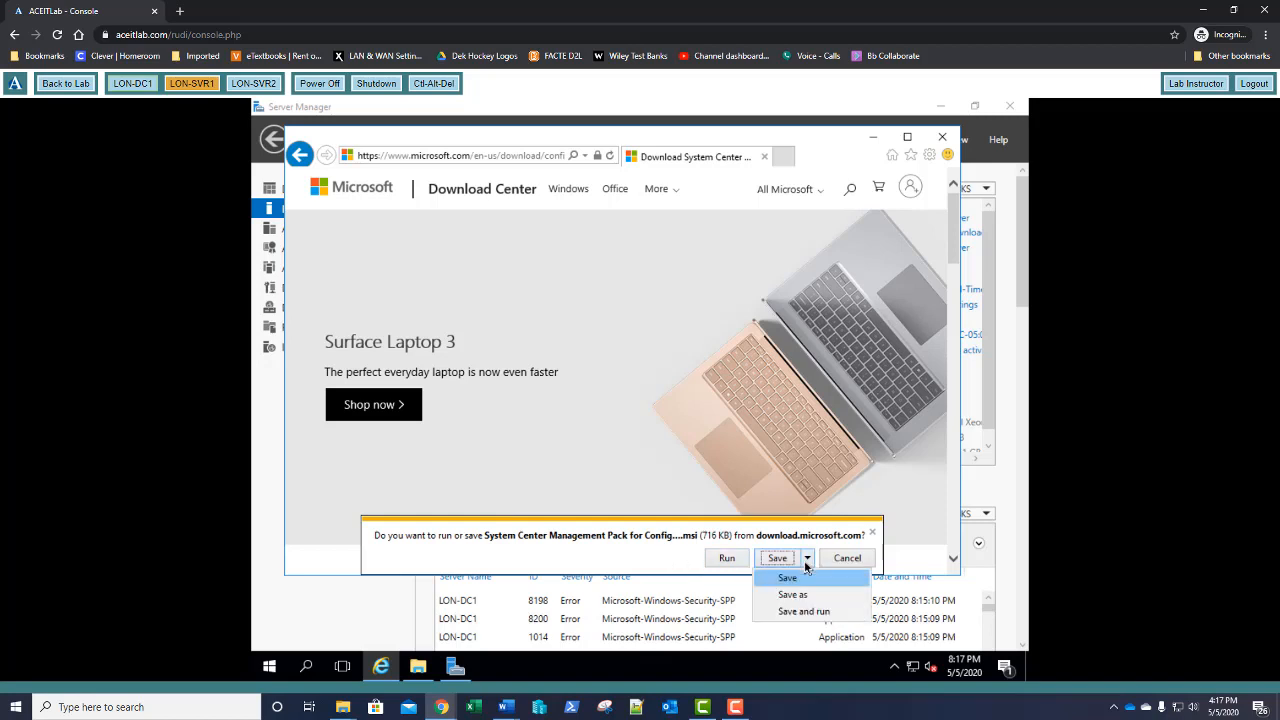
left_click(797, 597)
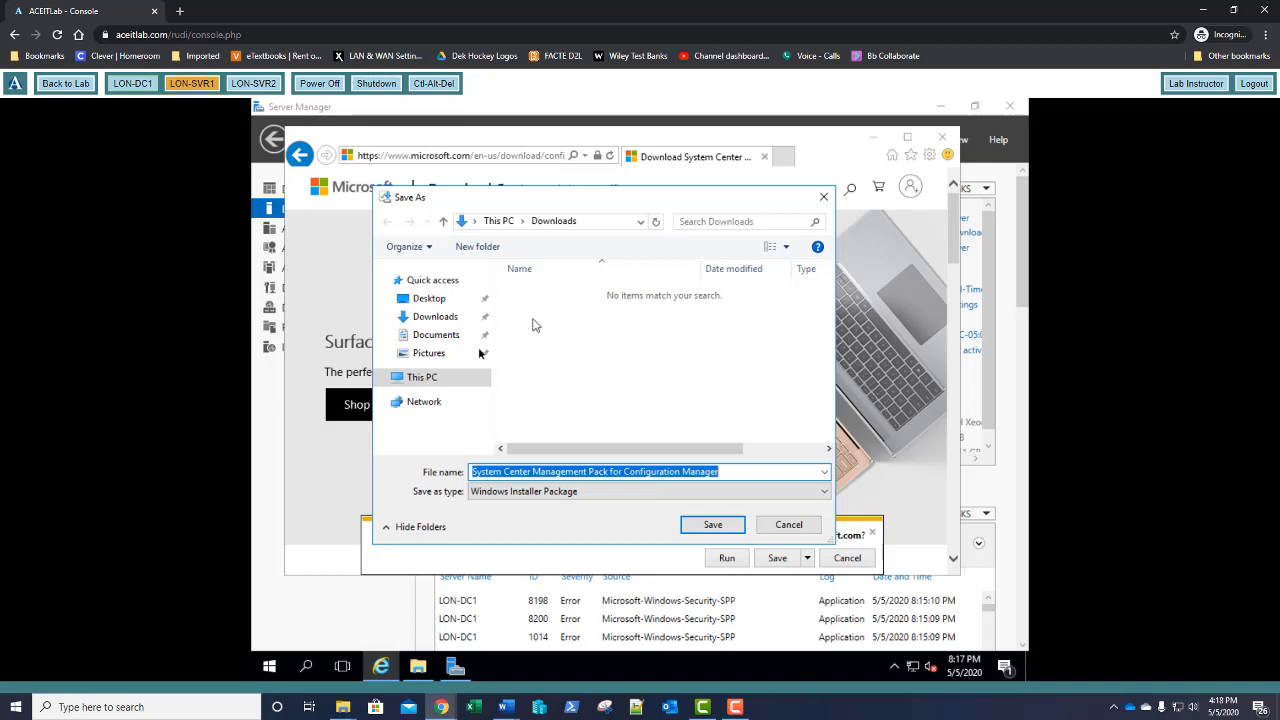
left_click(434, 380)
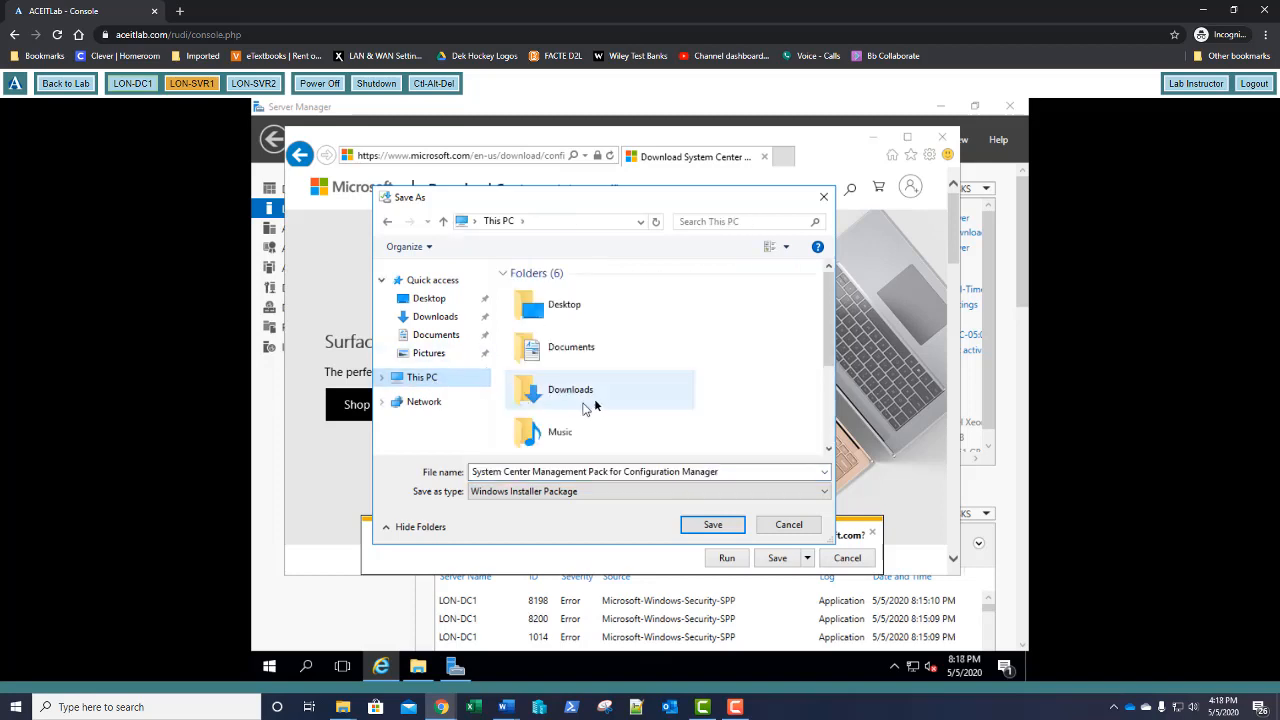
scroll(590, 405, "down", 3)
double_click(592, 437)
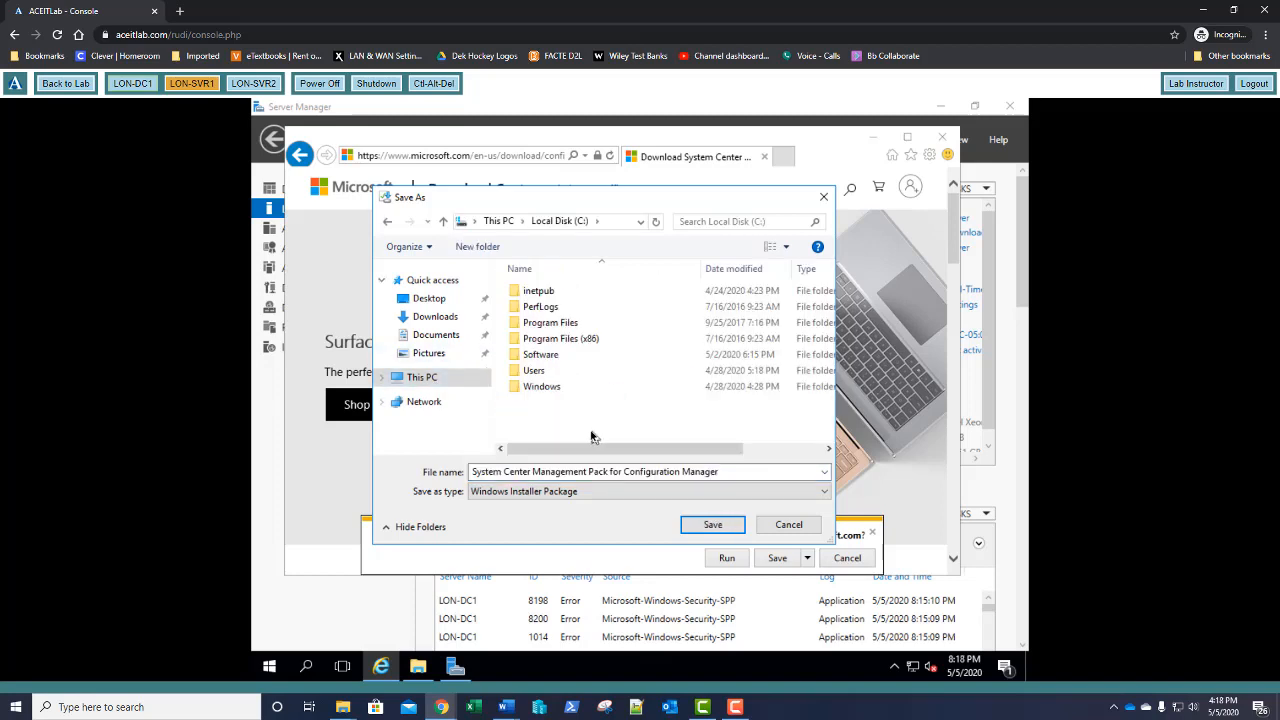
double_click(551, 357)
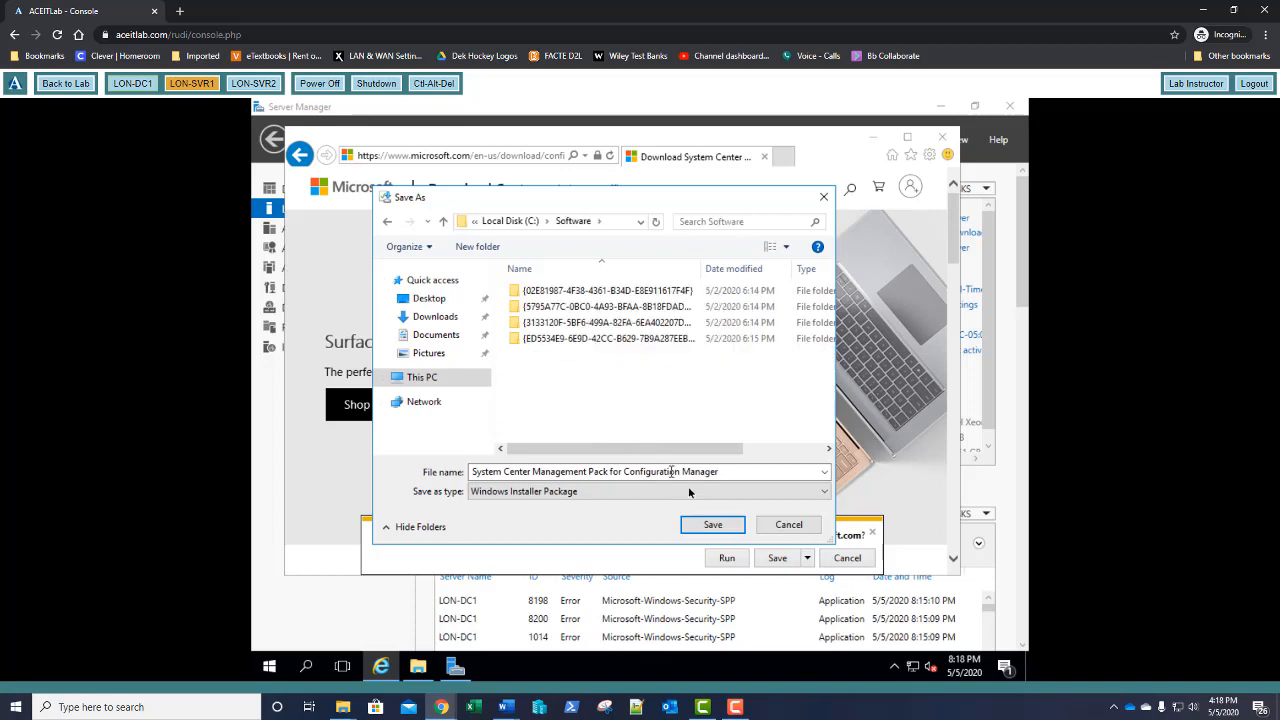
left_click(714, 524)
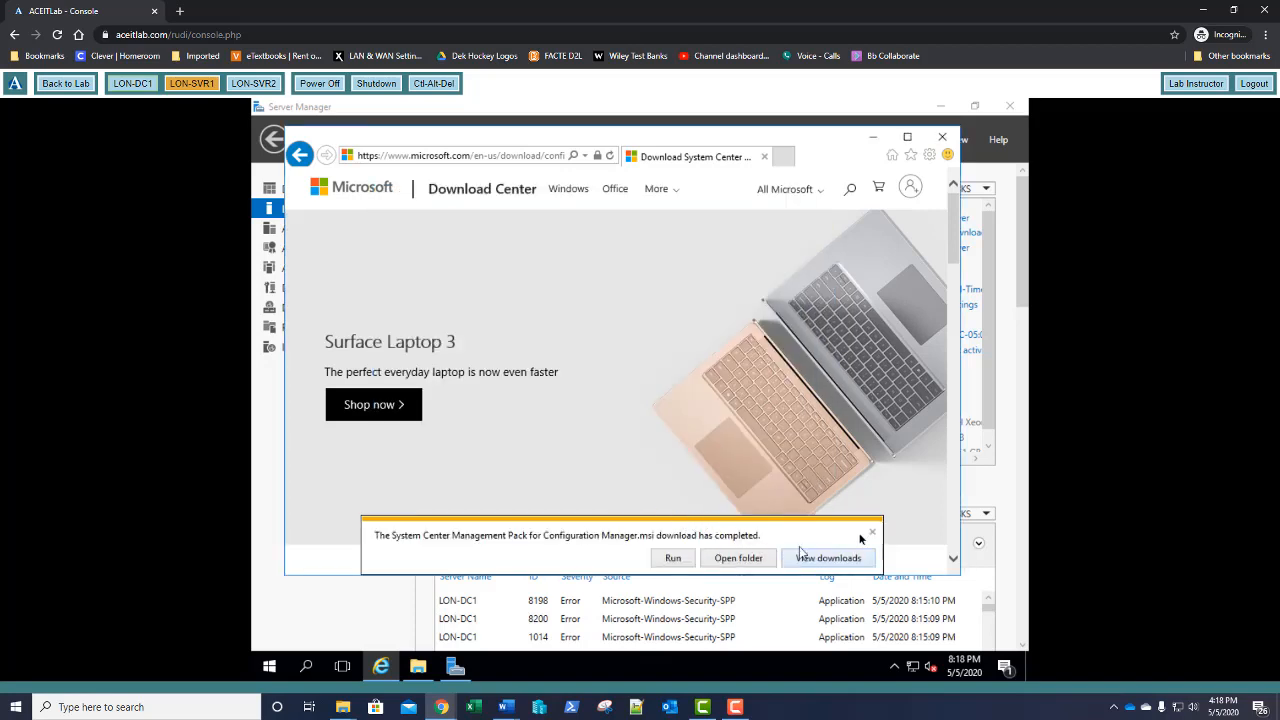
left_click(871, 536)
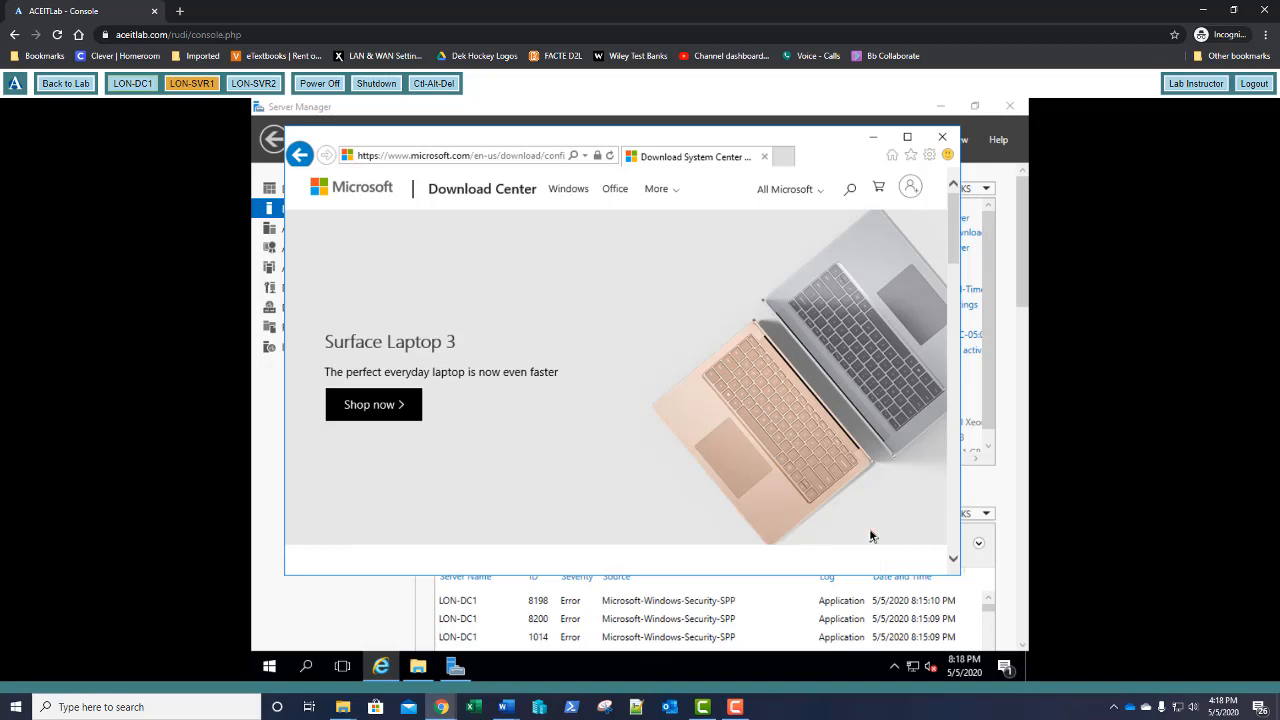
left_click(944, 139)
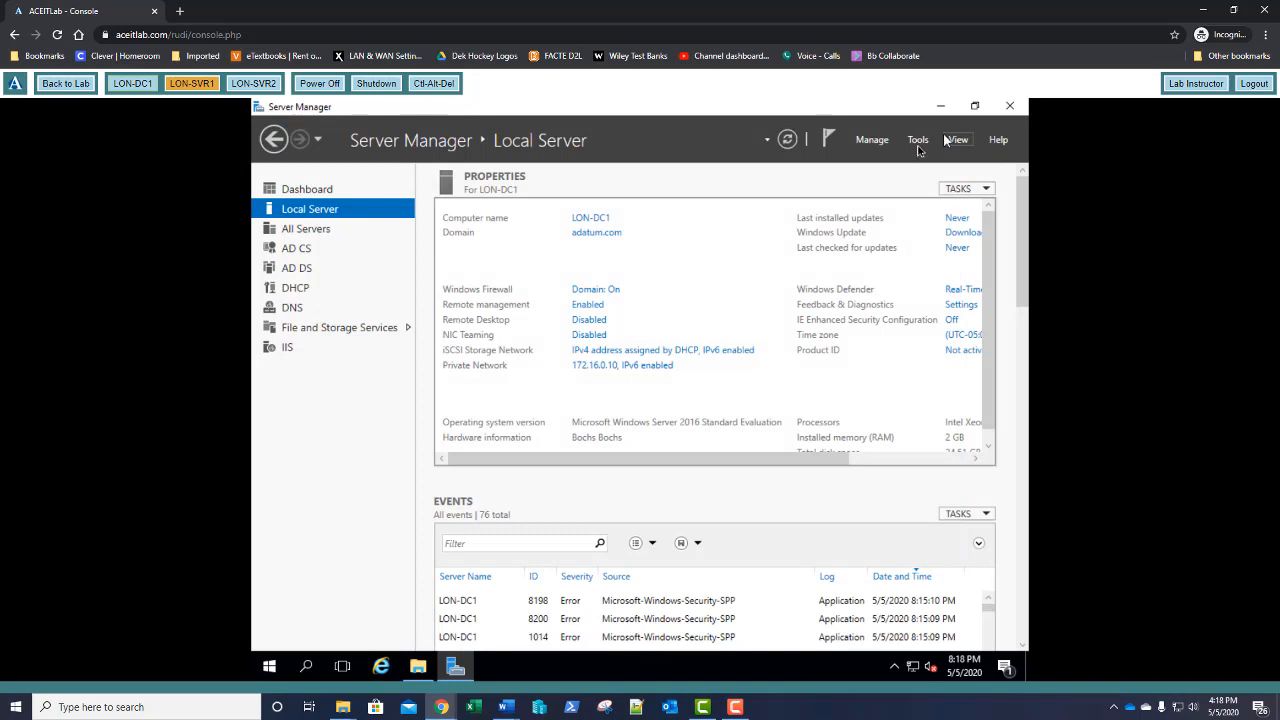
Disable the iSCSI Storage Network adapter and close the Network Connections list
left_click(658, 354)
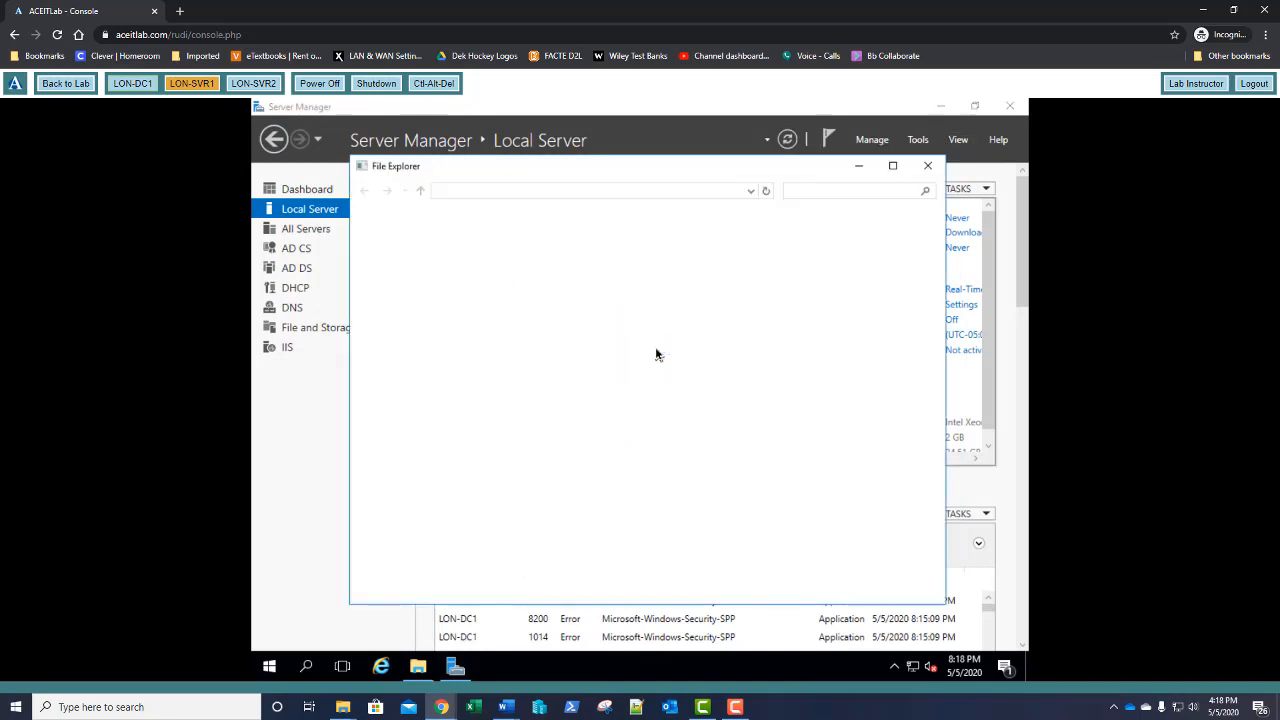
left_click(423, 252)
right_click(423, 252)
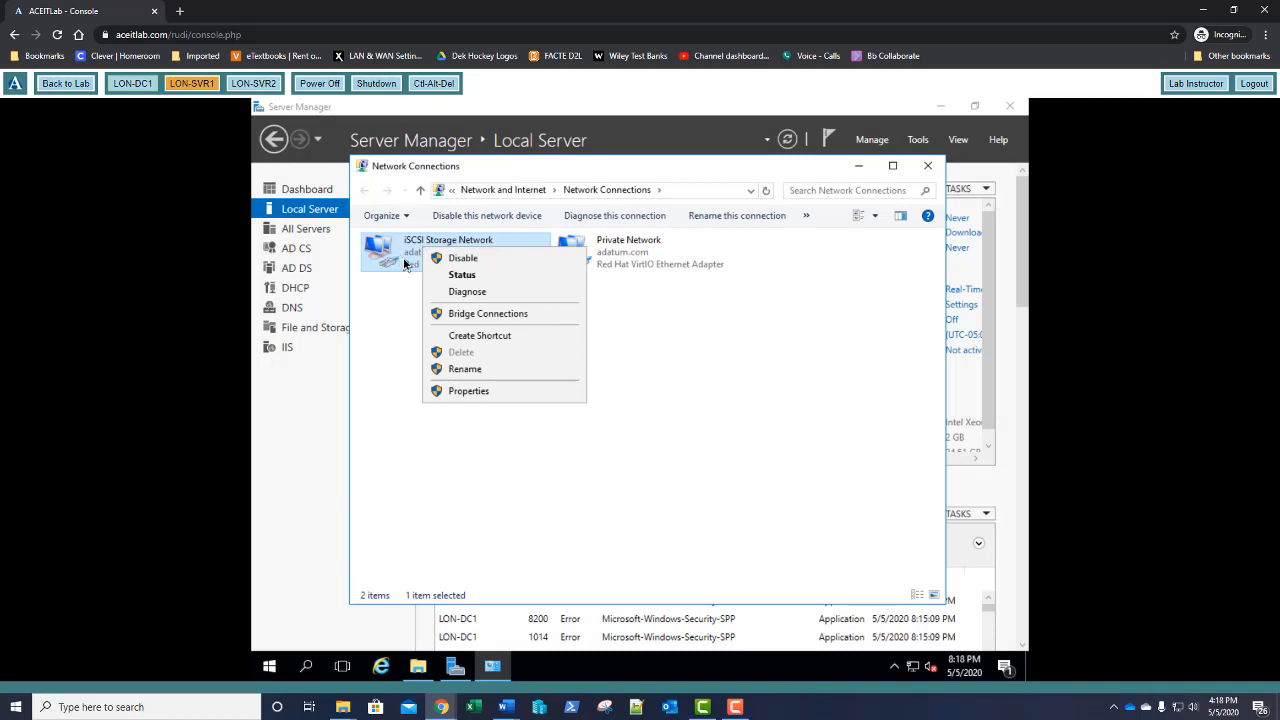
left_click(444, 260)
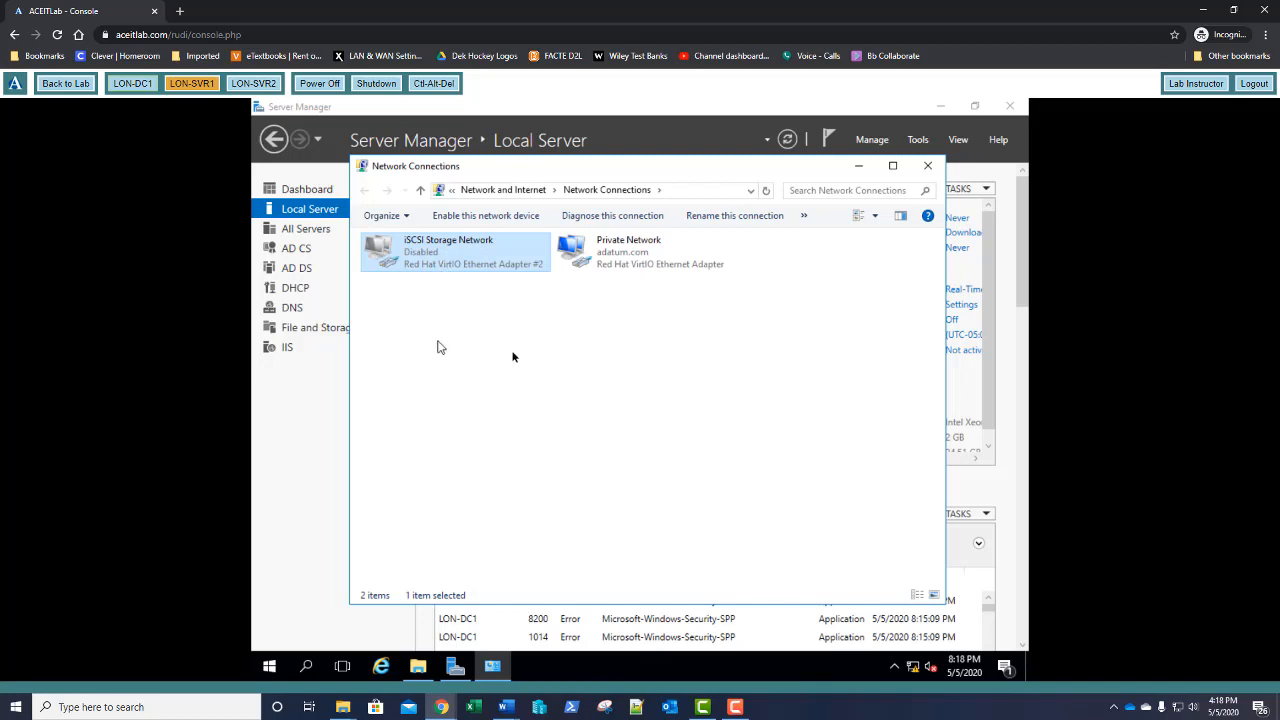
left_click(928, 170)
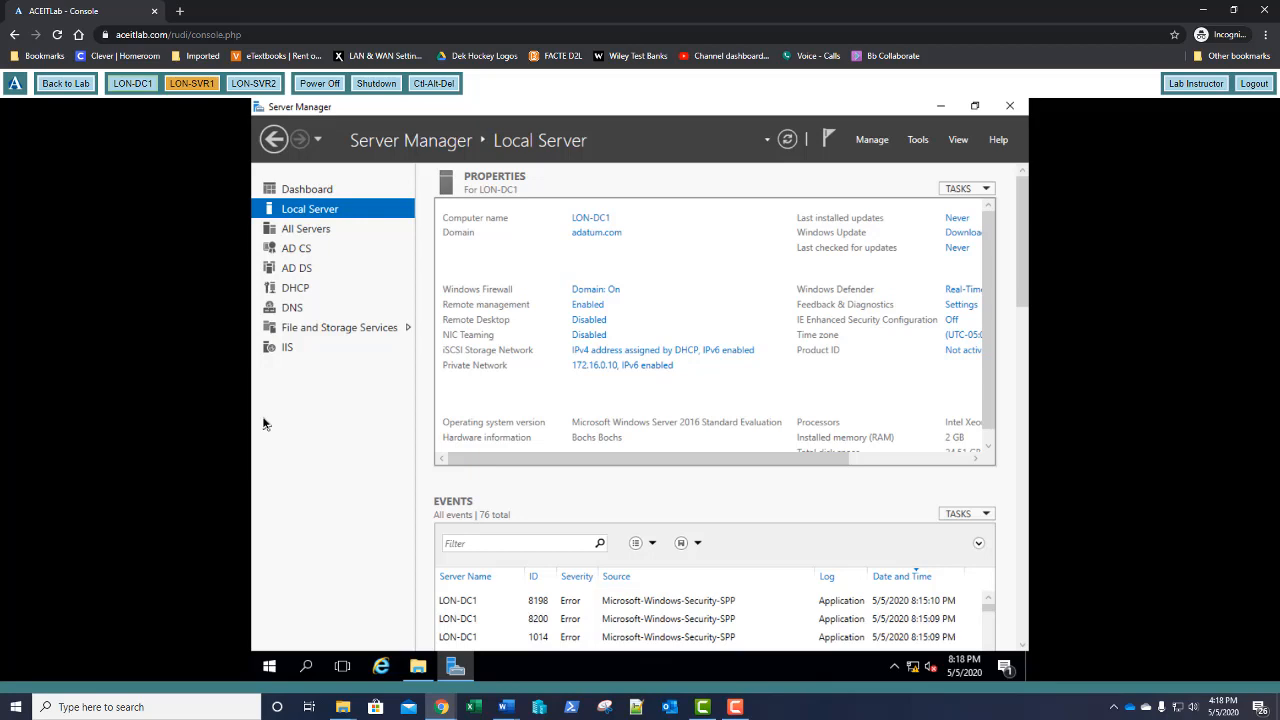
Launch Active Directory Users and Computers and view the Engineering OU
left_click(920, 141)
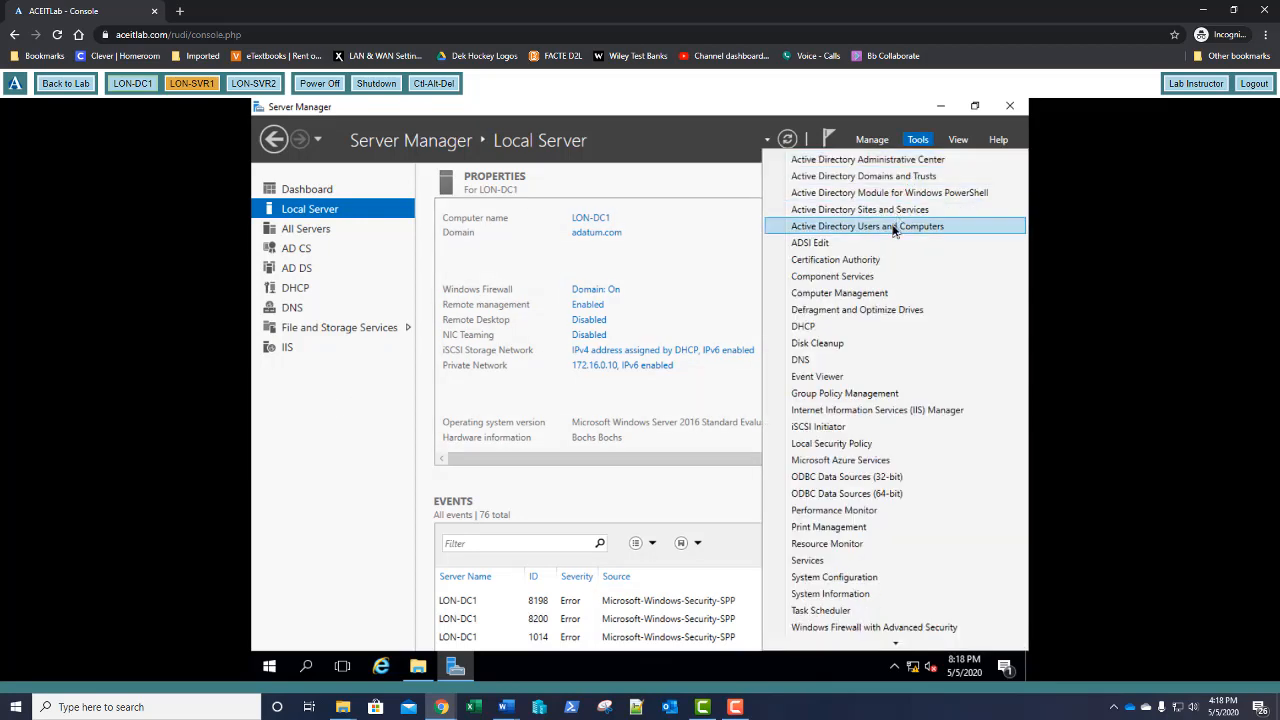
left_click(894, 228)
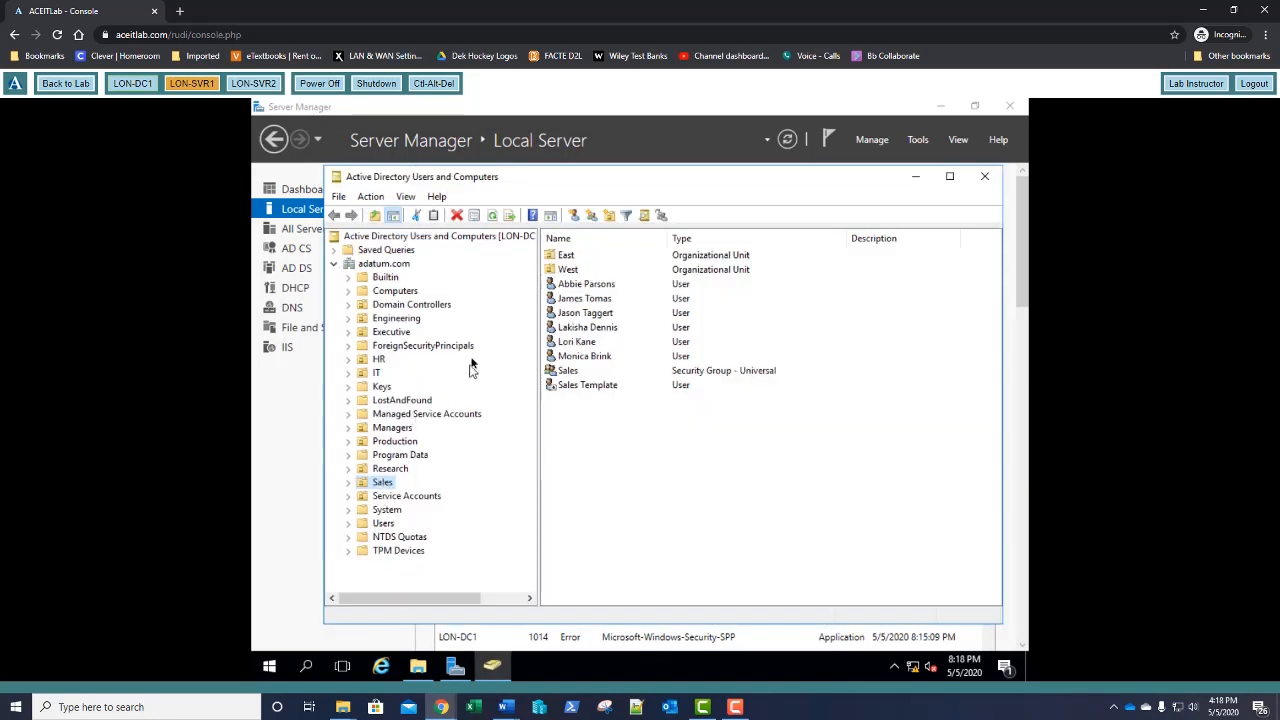
left_click(399, 320)
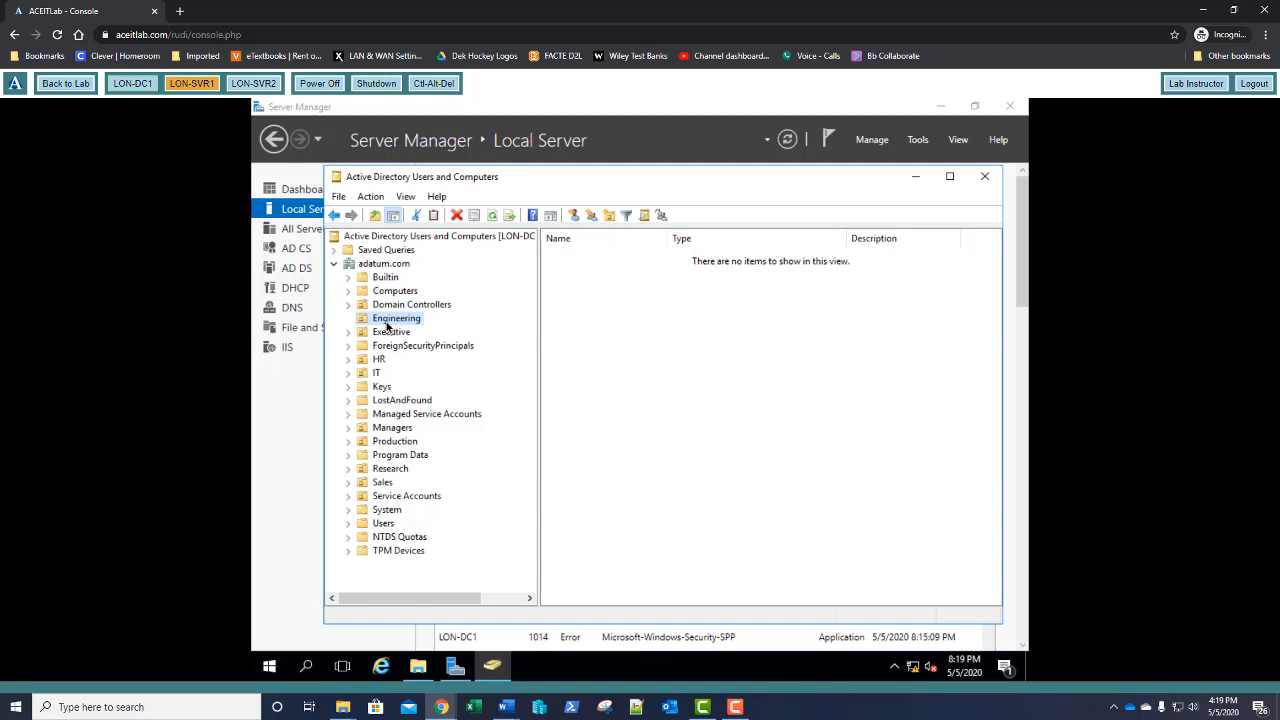
Start a new user in the Engineering OU via New > User
right_click(400, 265)
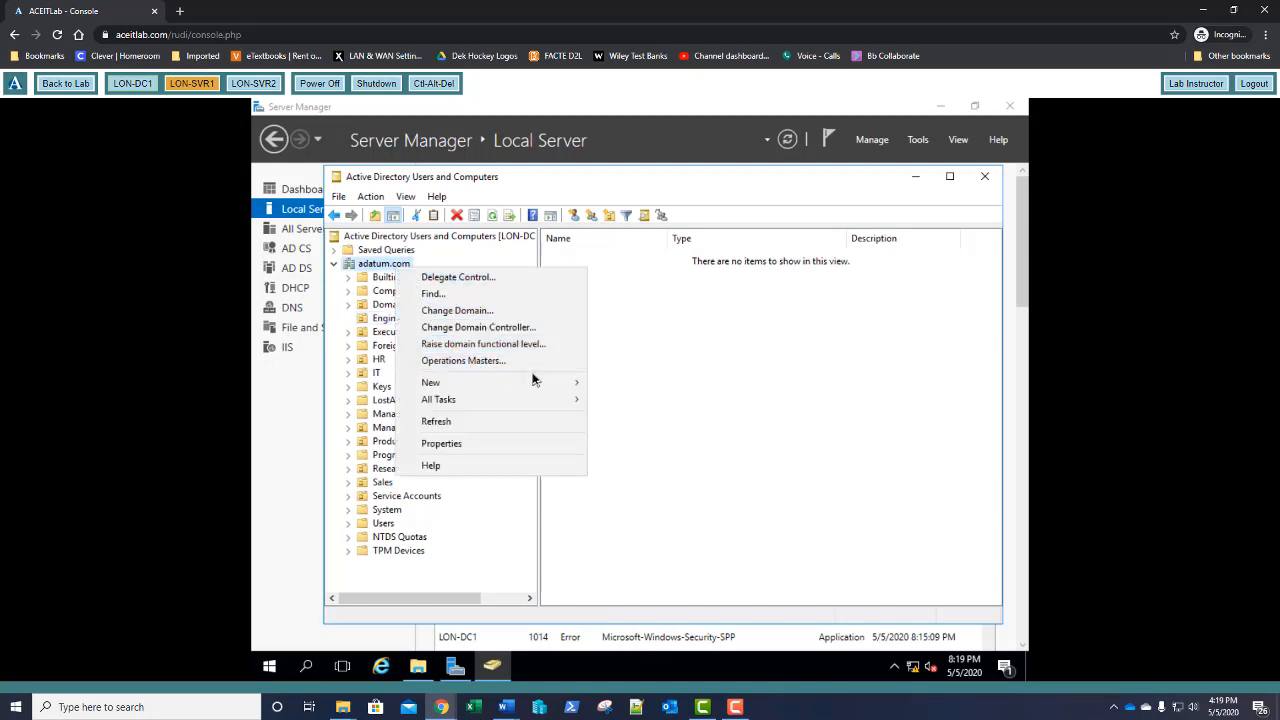
mouse_move(539, 383)
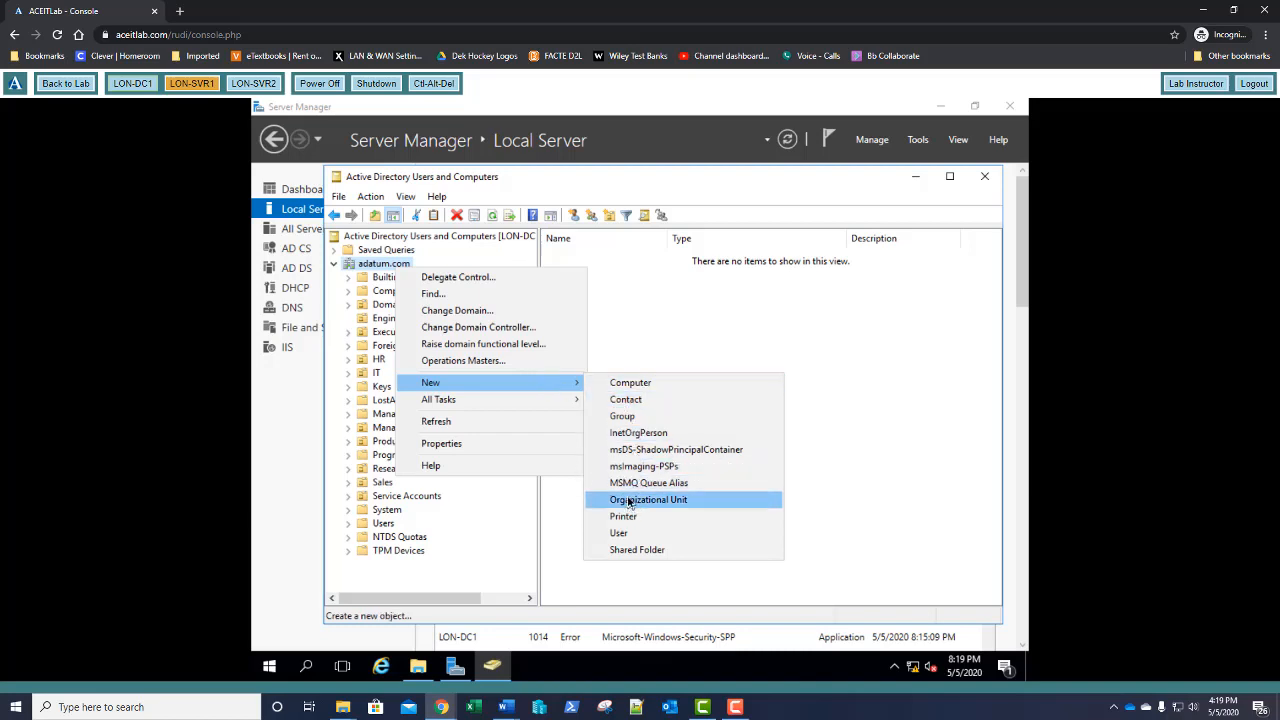
left_click(720, 356)
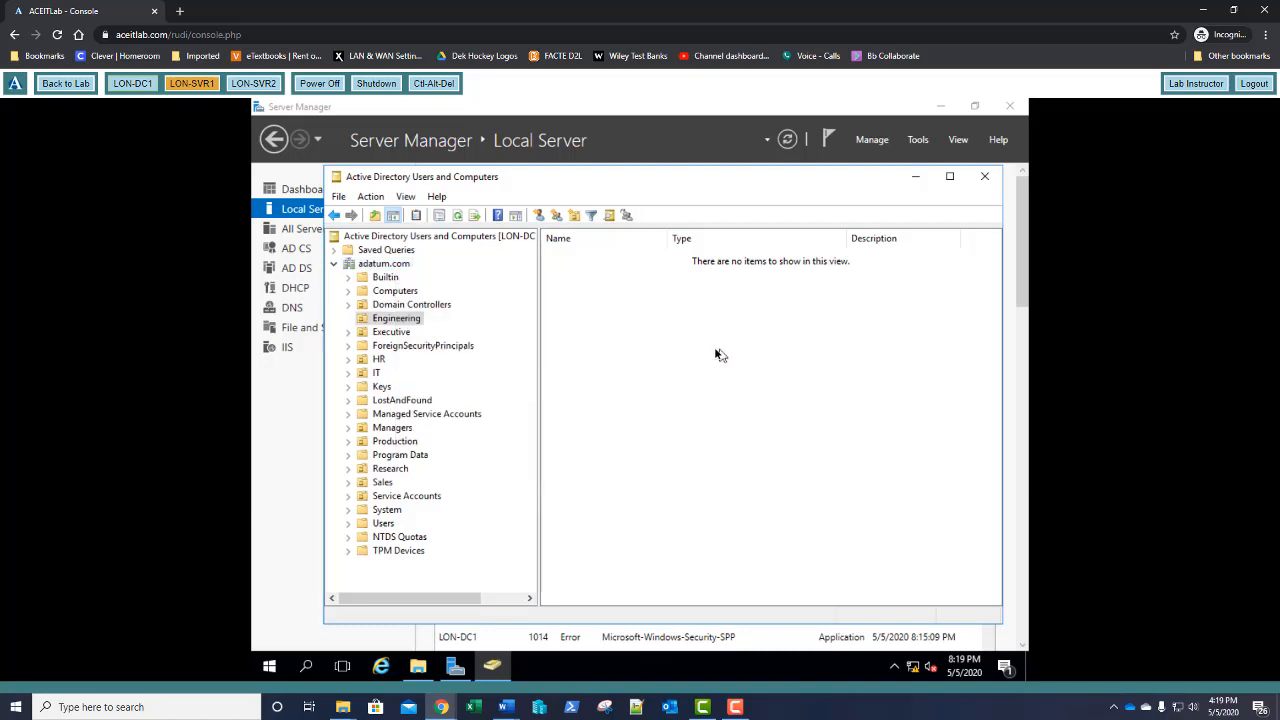
right_click(641, 366)
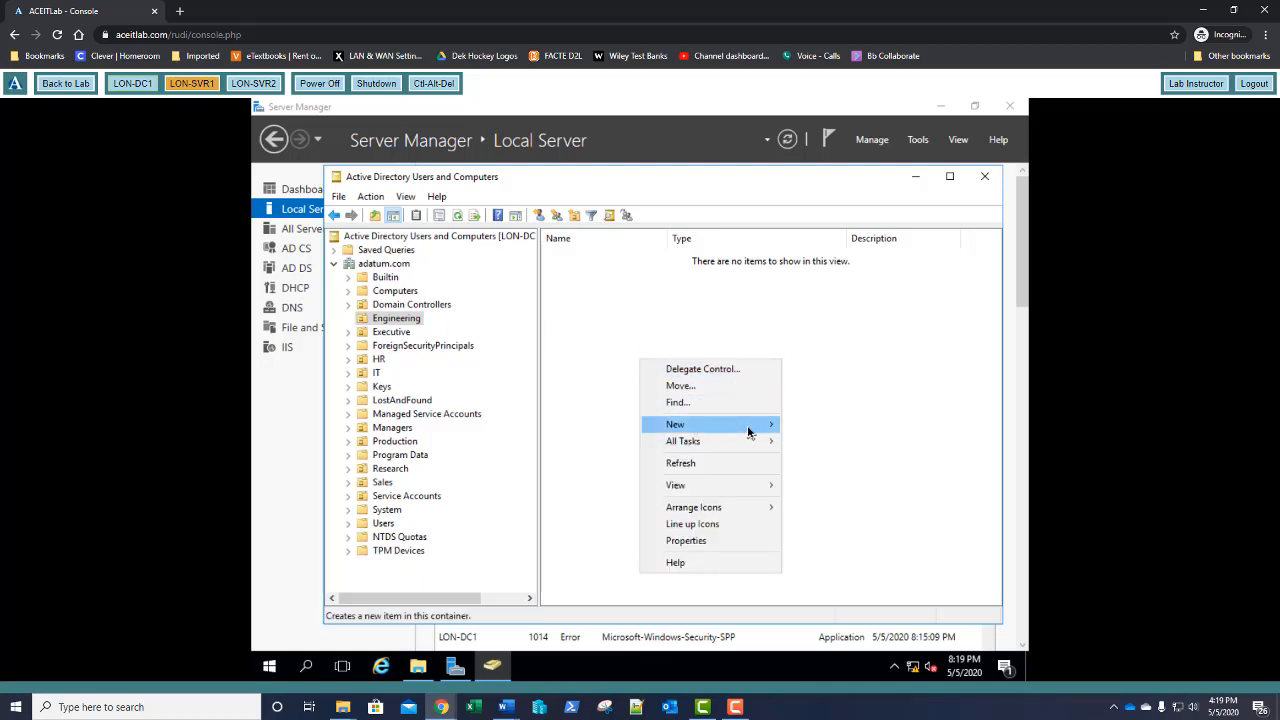
mouse_move(750, 431)
left_click(813, 574)
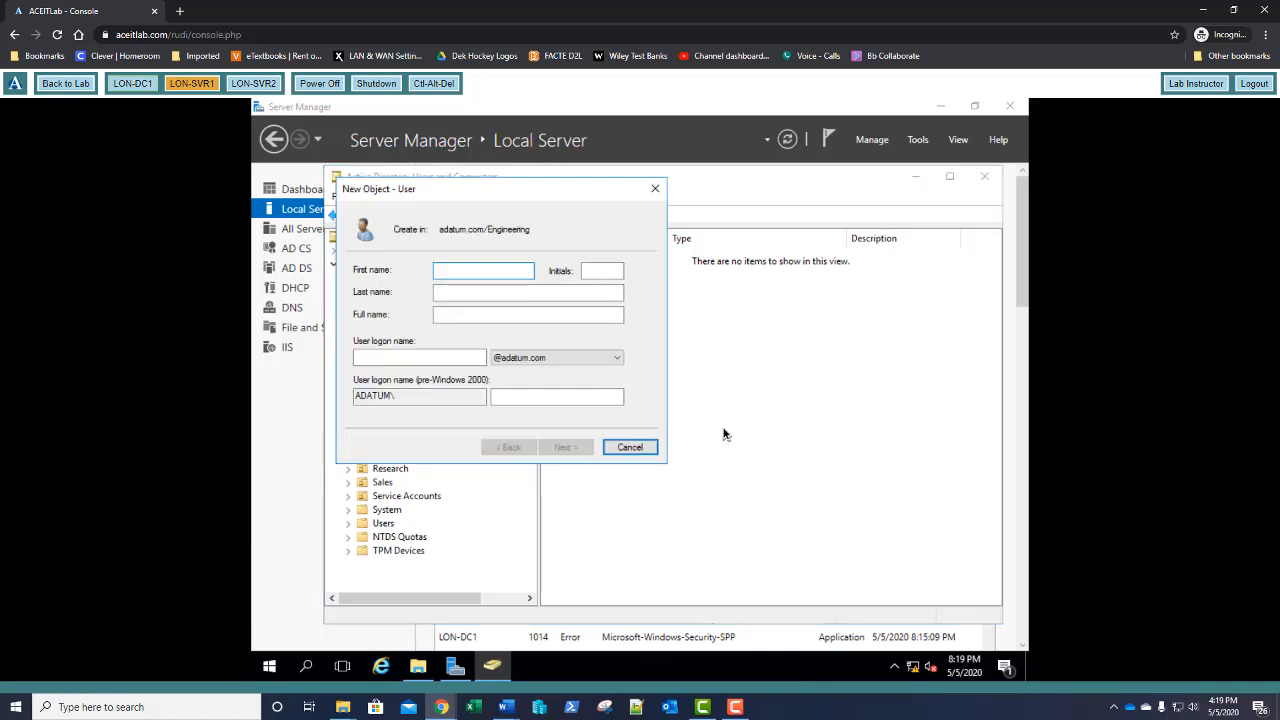
Enter the new user's first name, last name and logon name
type("T")
key("Tab")
key("Tab")
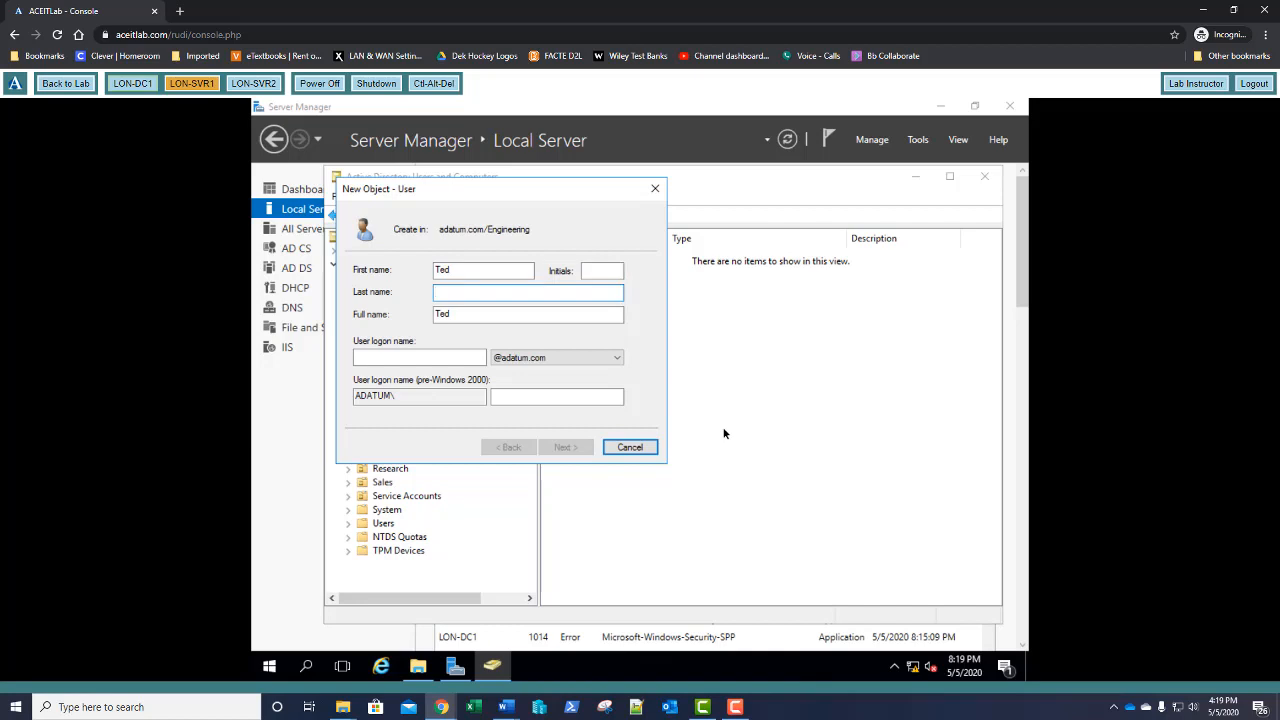
type("Reyno")
key("Tab")
key("Tab")
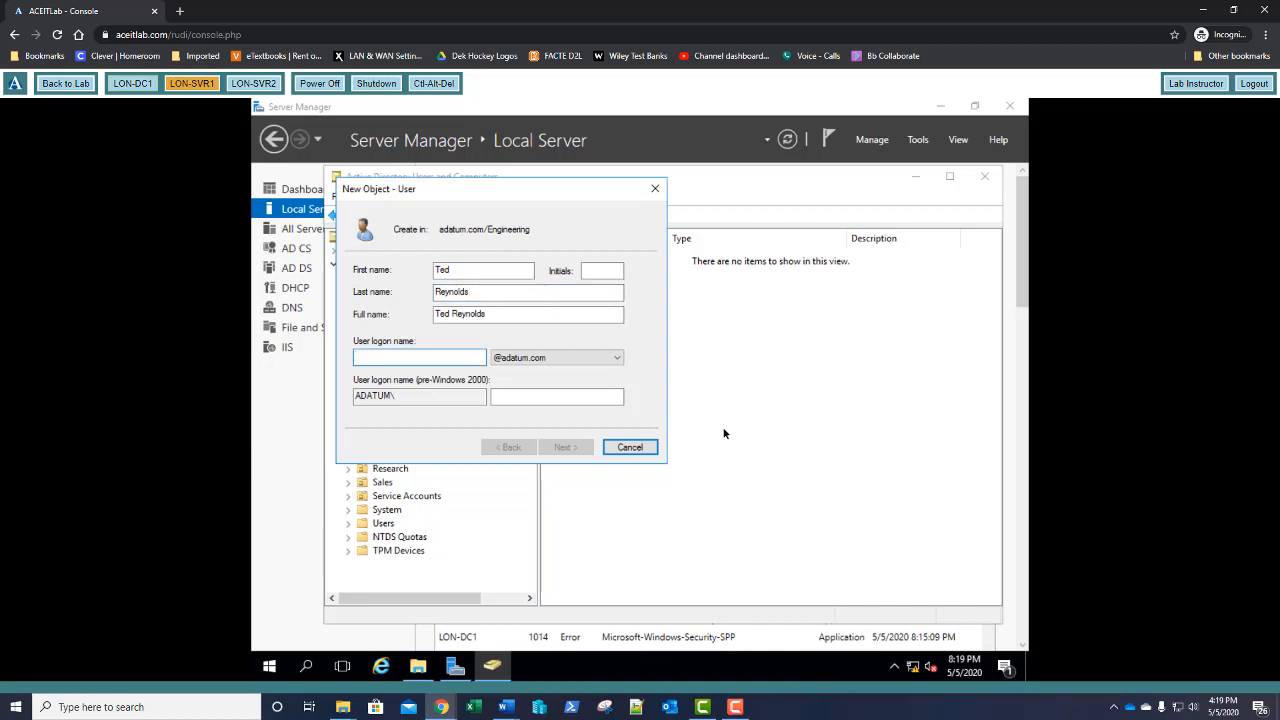
type("TReynolds")
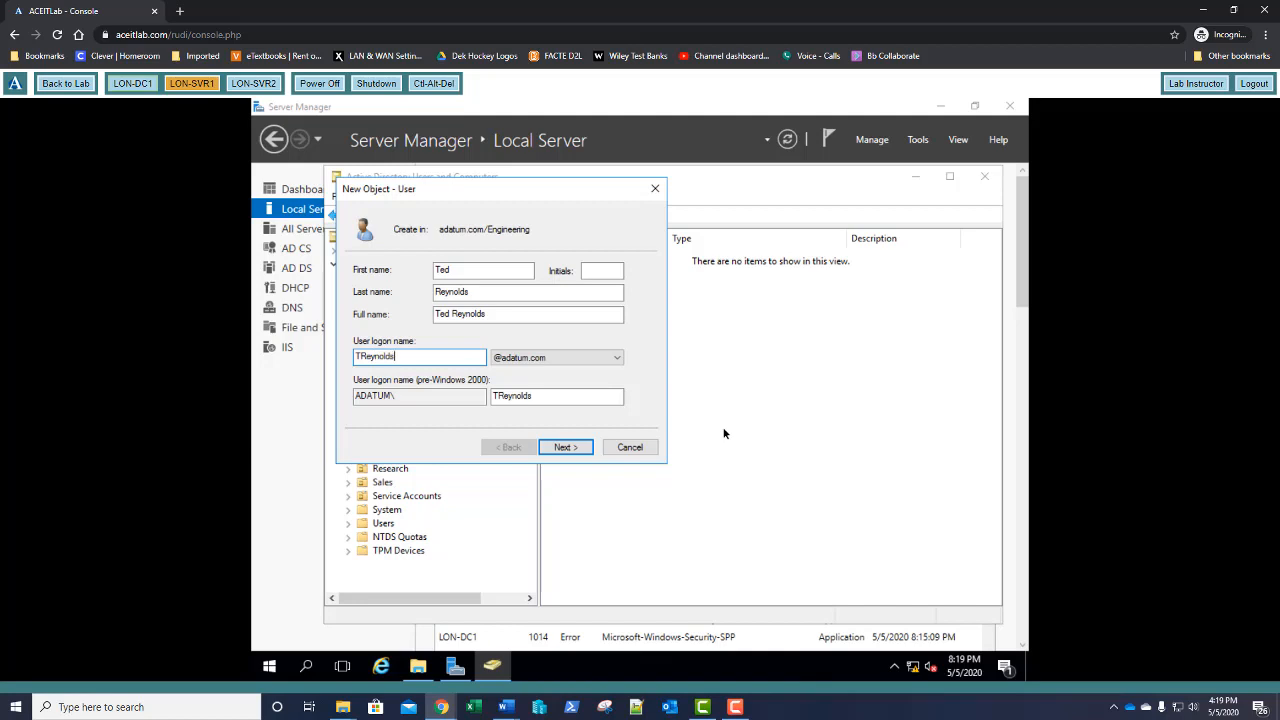
key("Return")
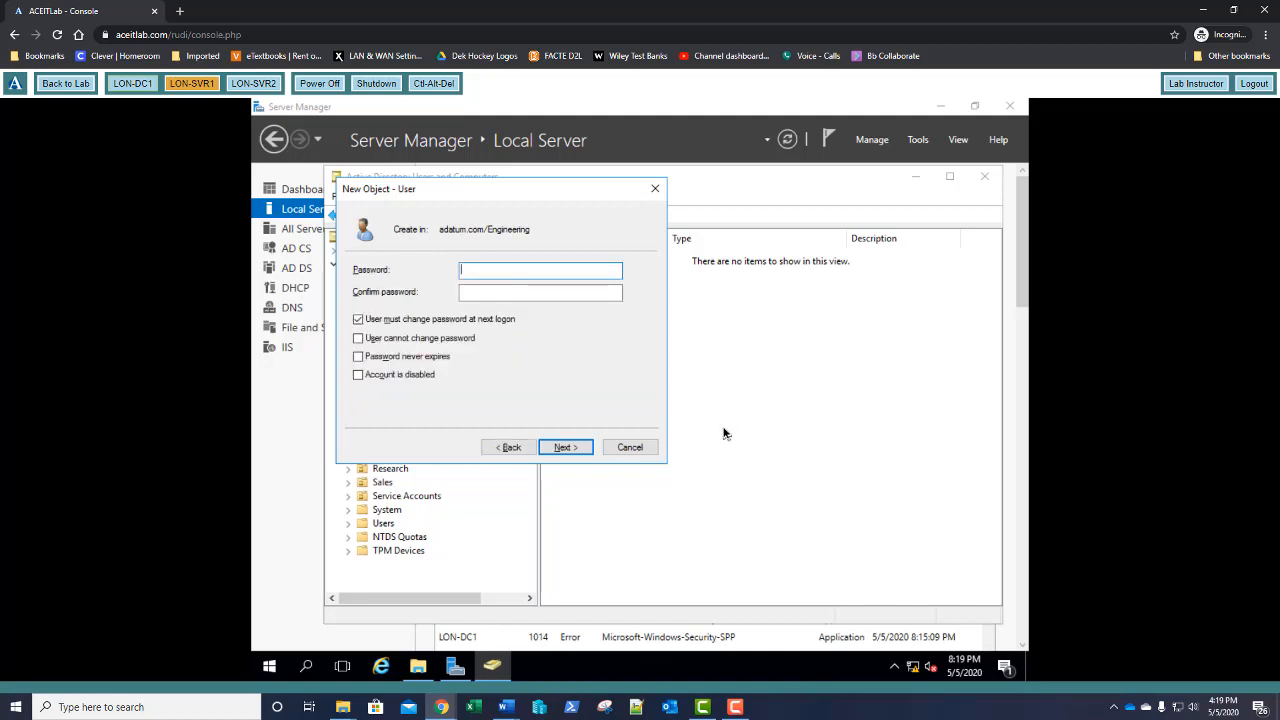
Give the user a password set to never expire and finish creating the account
type("Pa$$w0rd")
key("Tab")
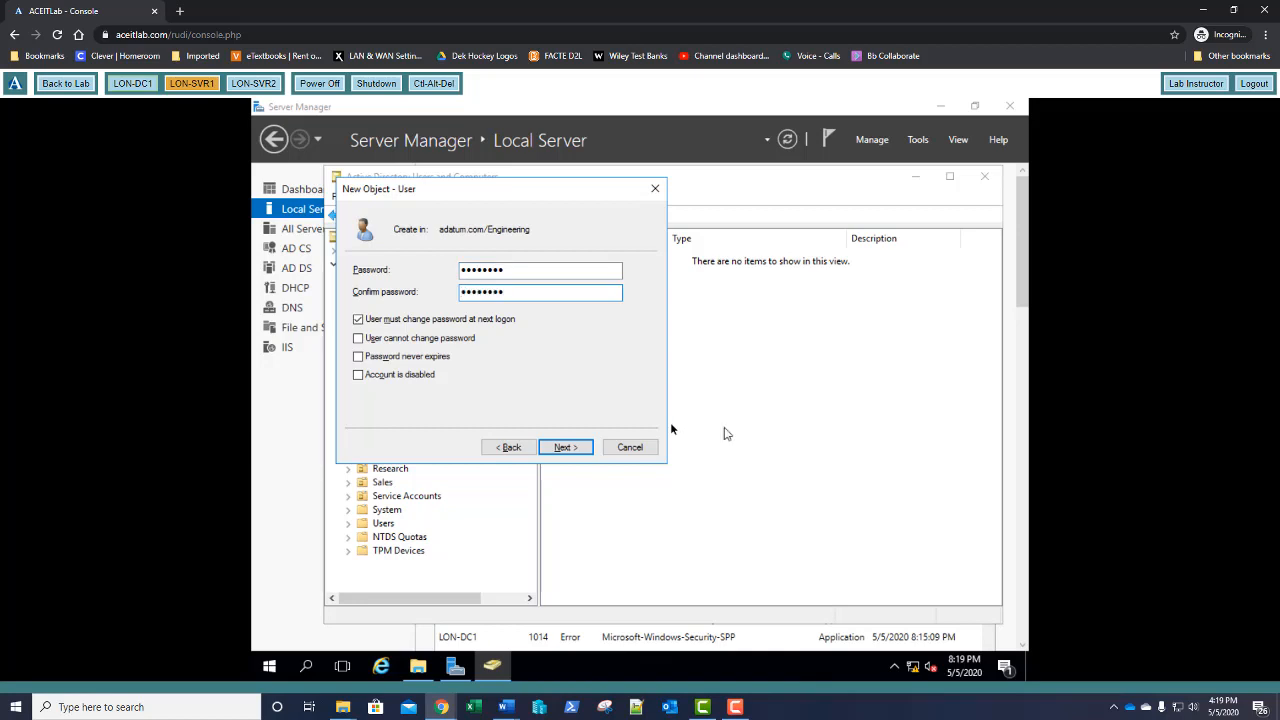
left_click(358, 356)
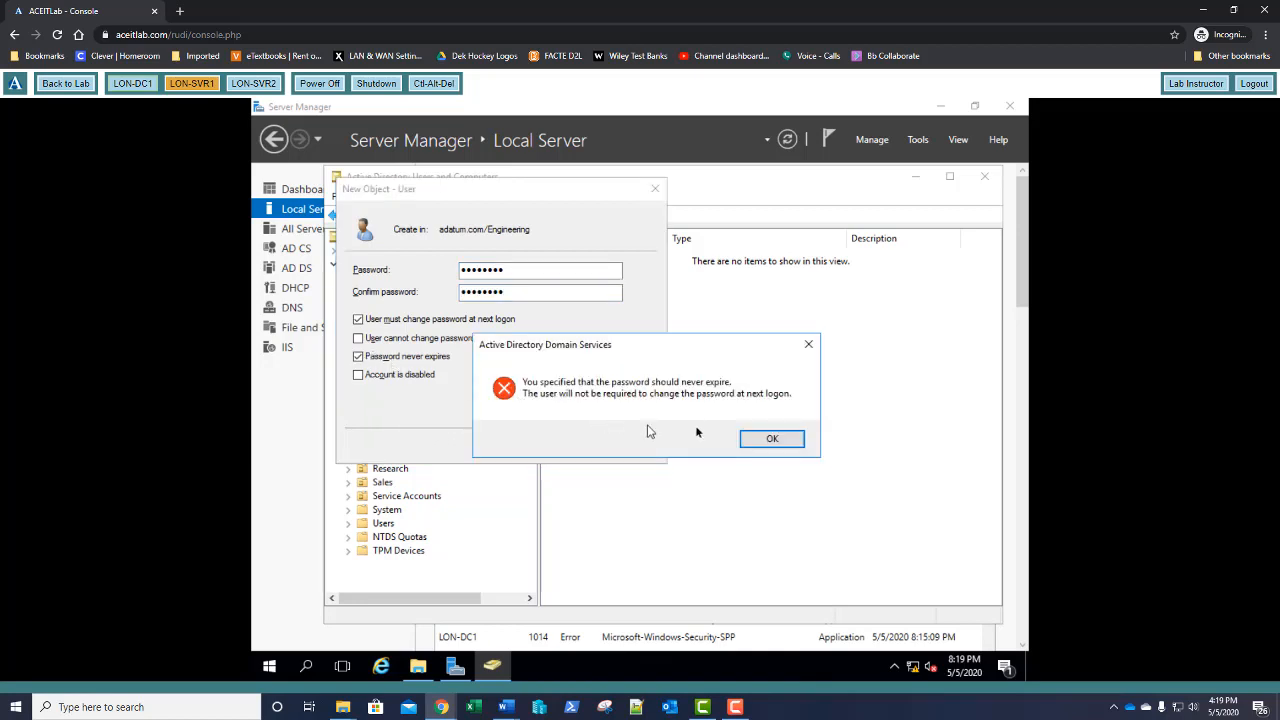
left_click(764, 438)
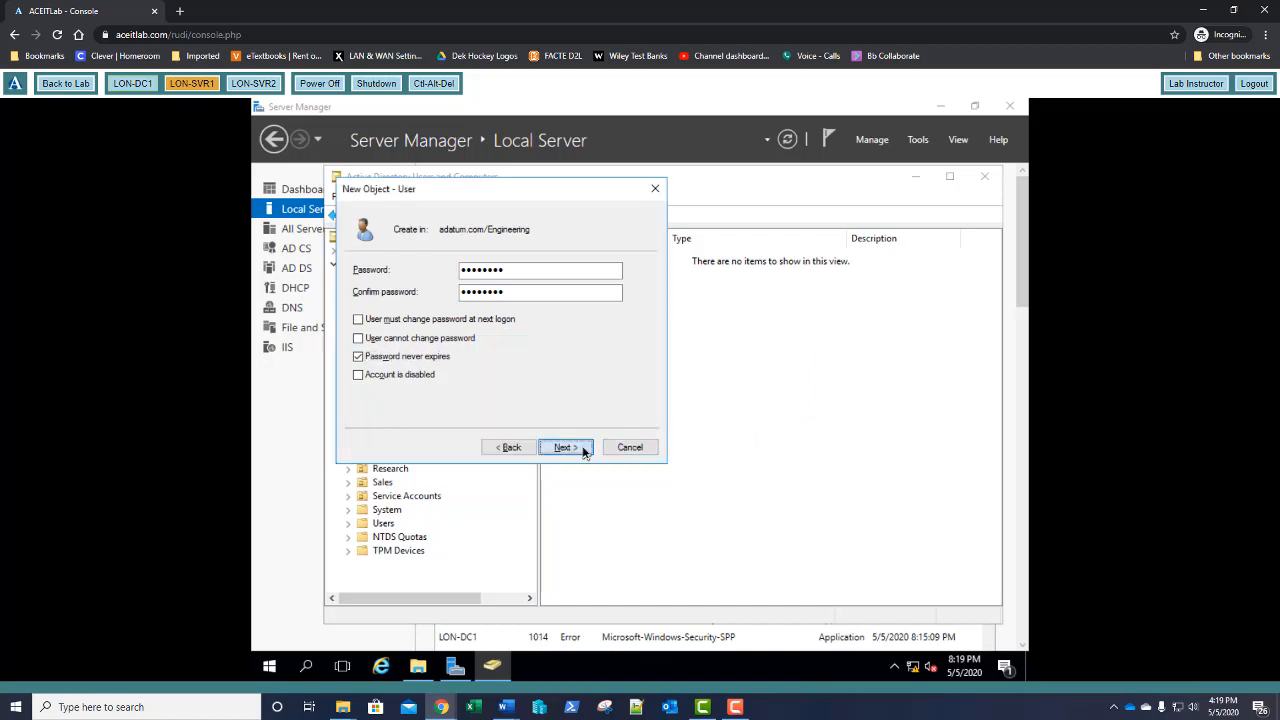
left_click(585, 450)
left_click(587, 450)
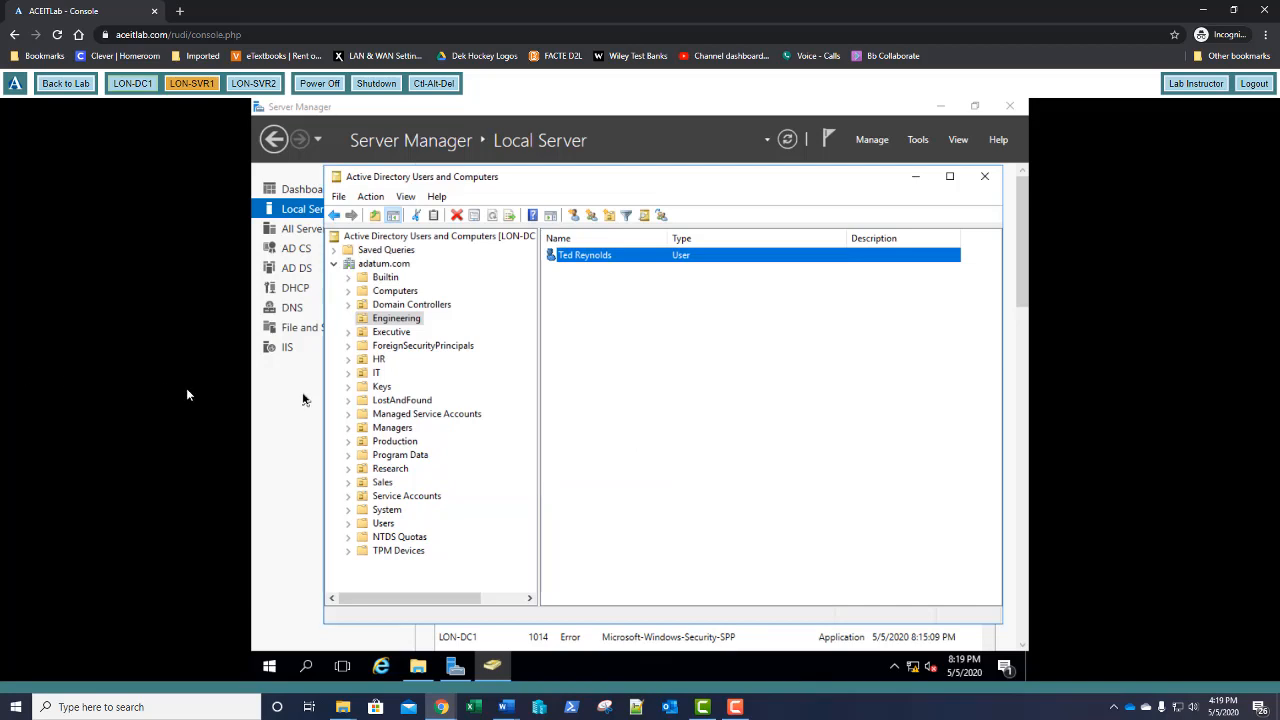
Move LON-SVR2 from Computers into Engineering, confirm it is listed there, and close ADUC
left_click(404, 294)
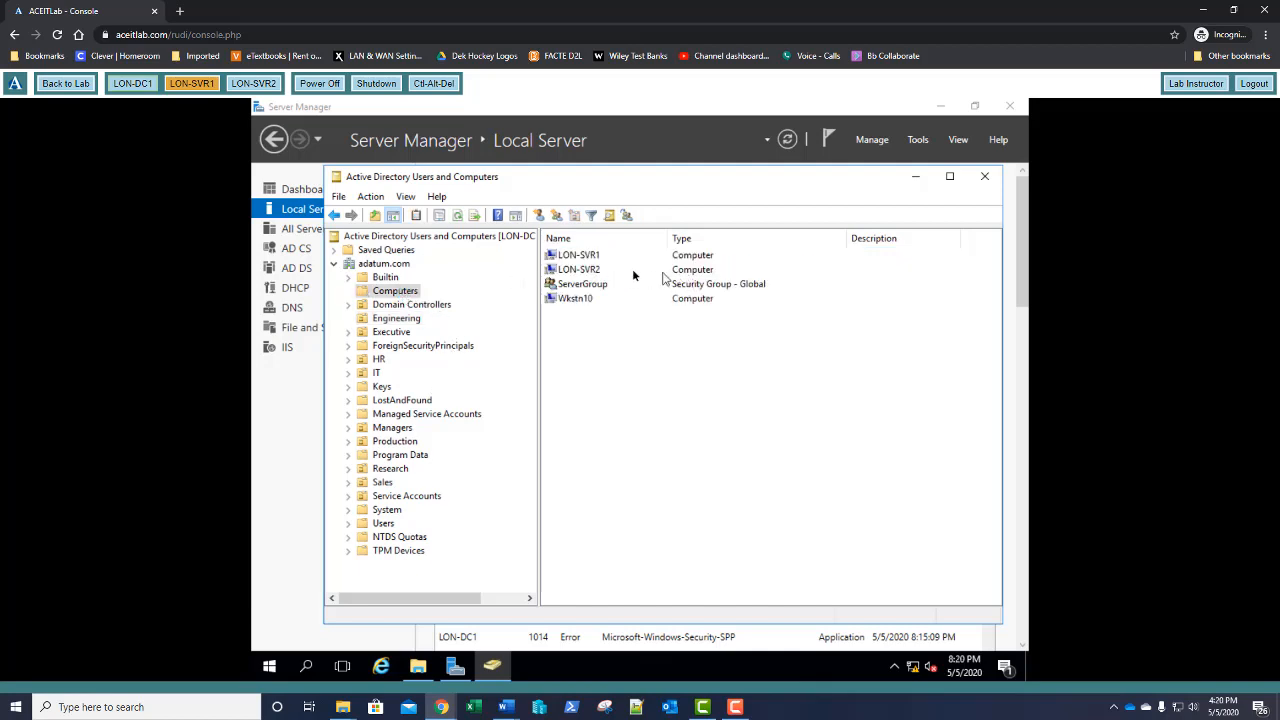
left_click(581, 271)
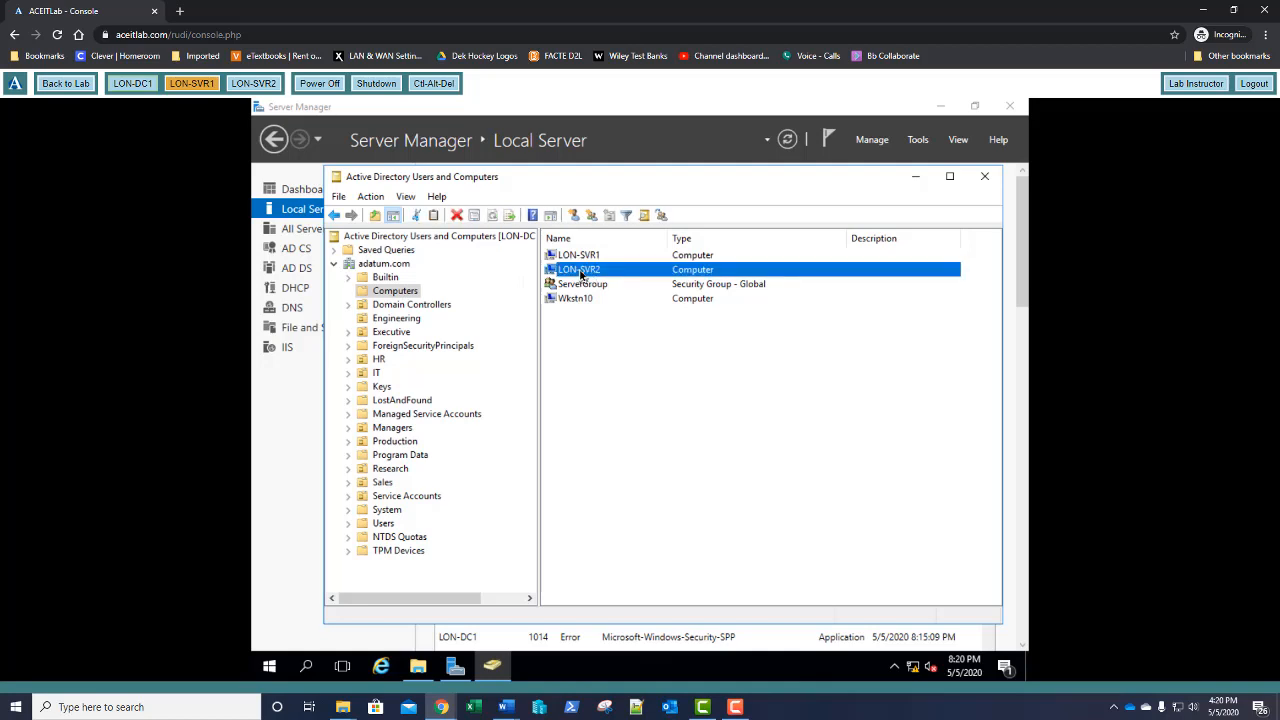
right_click(581, 272)
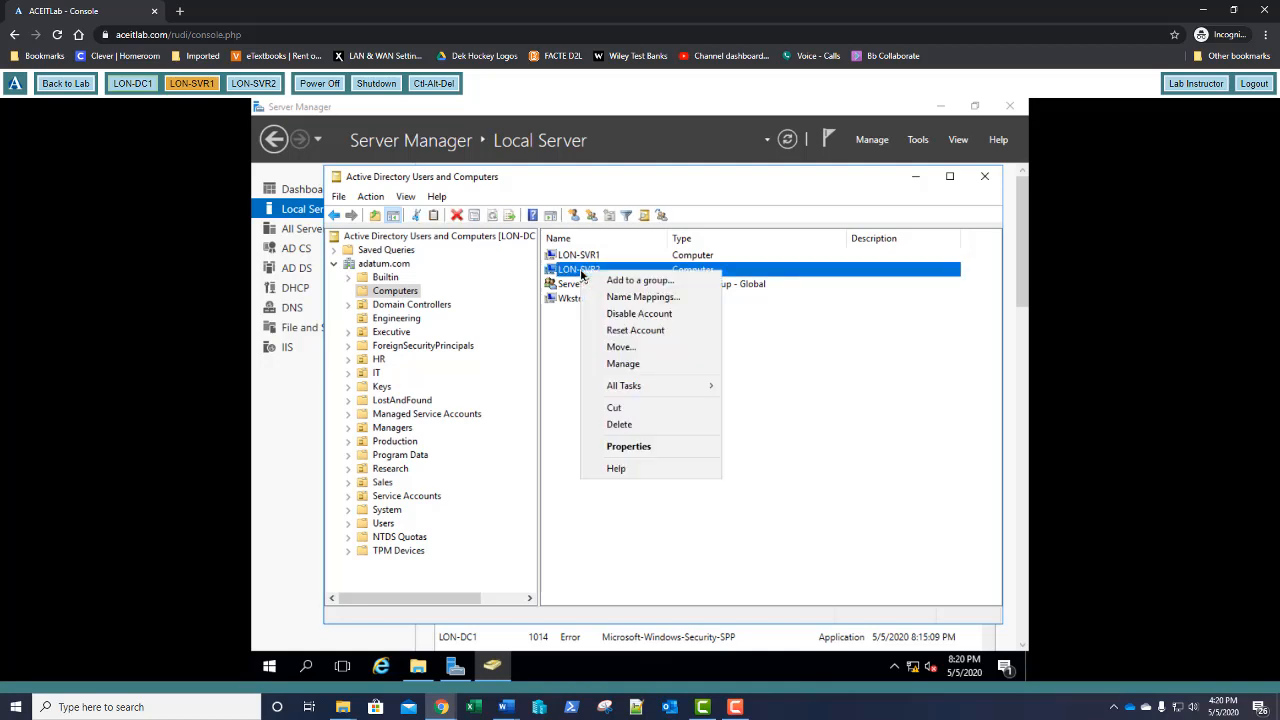
left_click(609, 348)
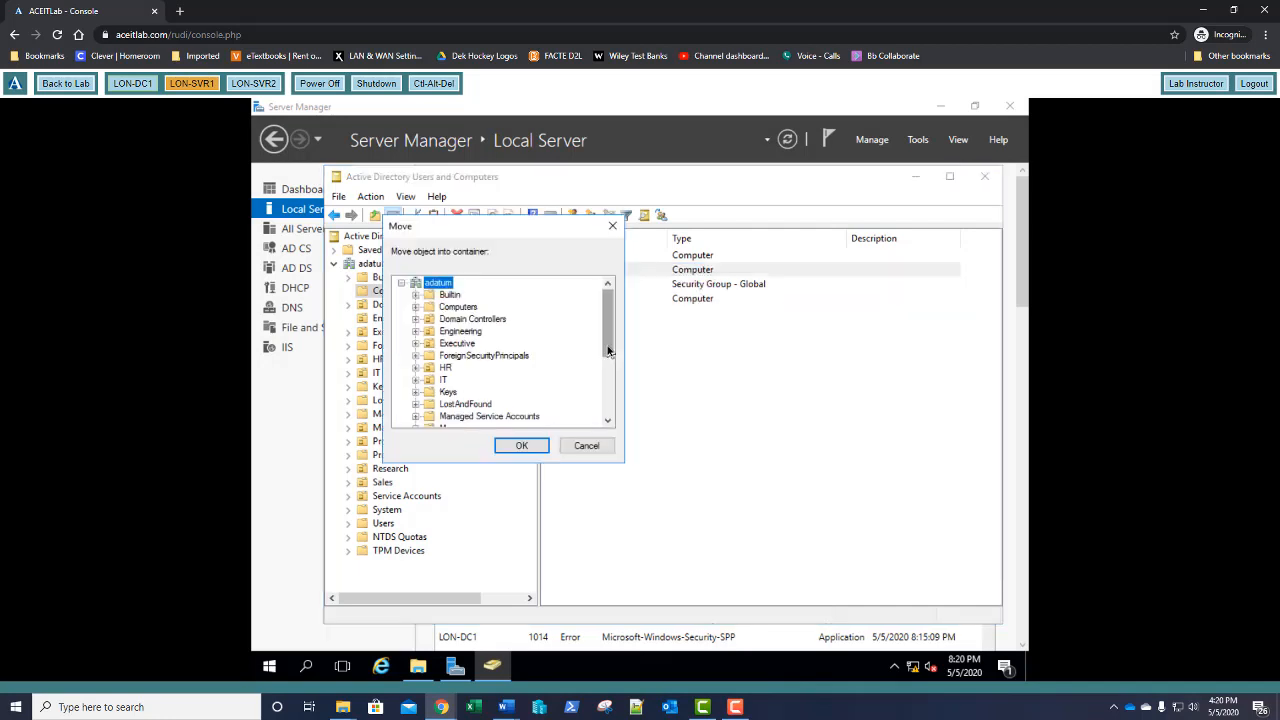
left_click(459, 334)
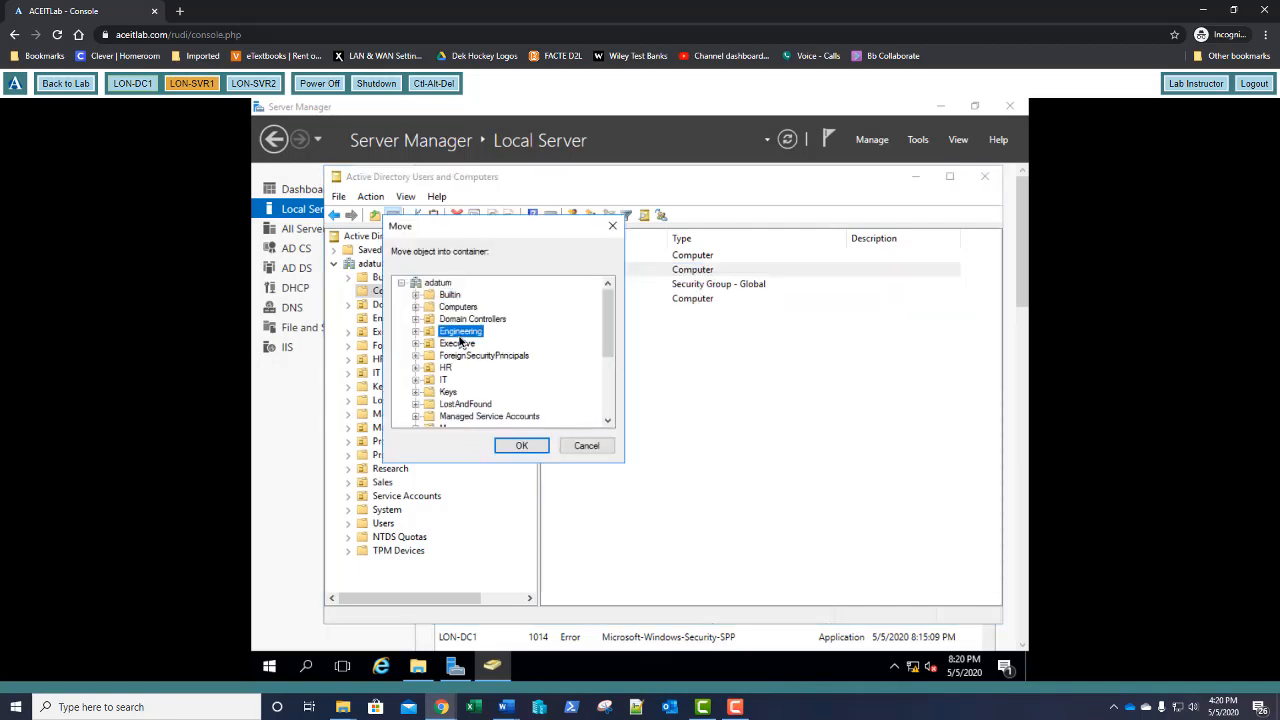
left_click(521, 446)
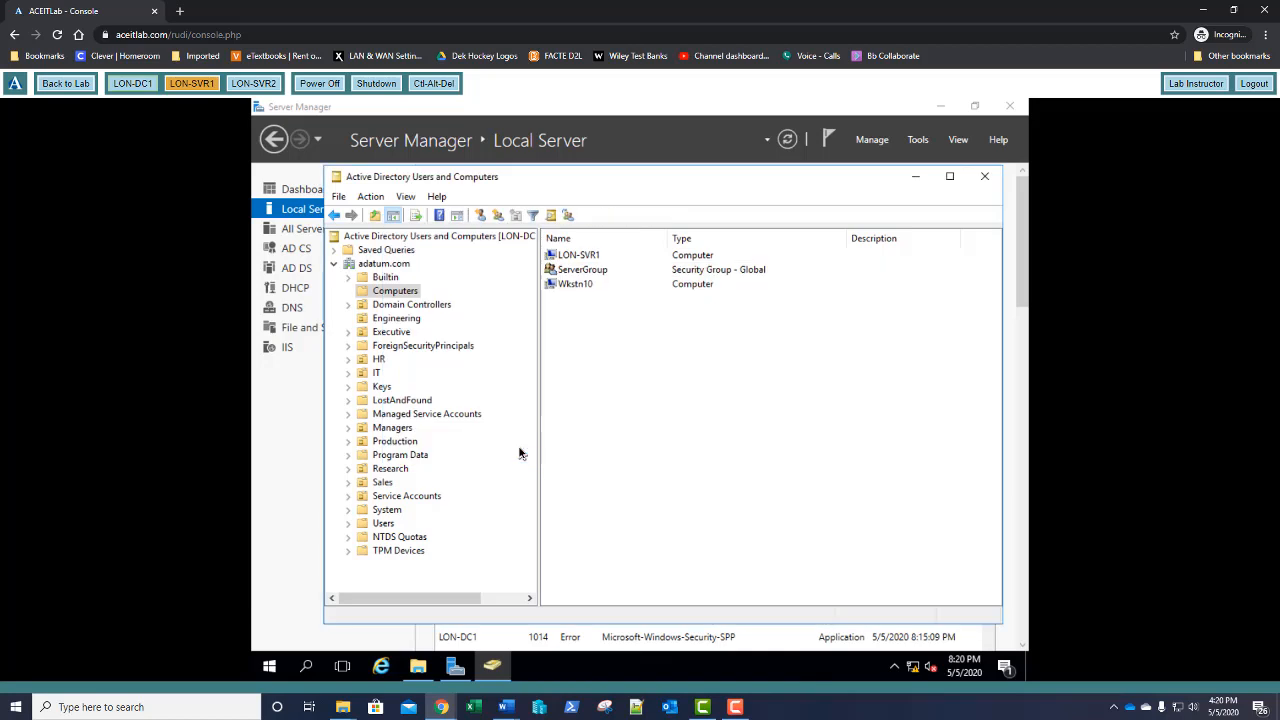
left_click(408, 320)
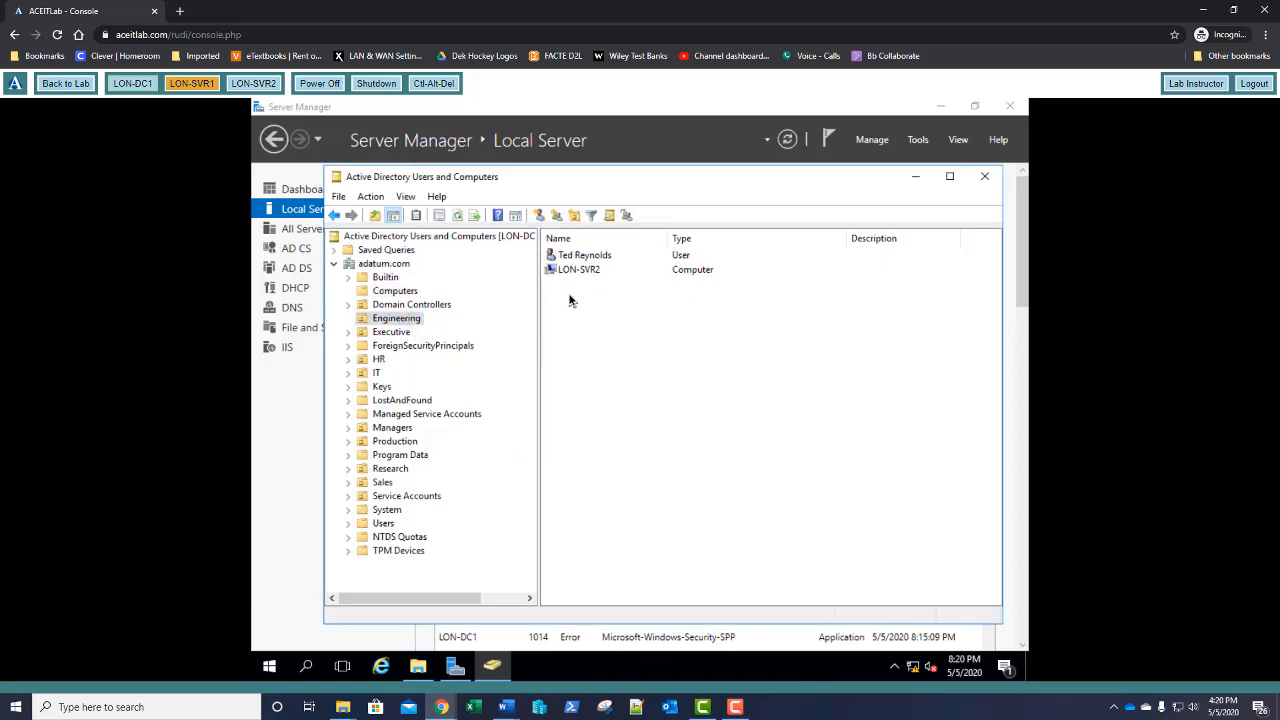
left_click(985, 182)
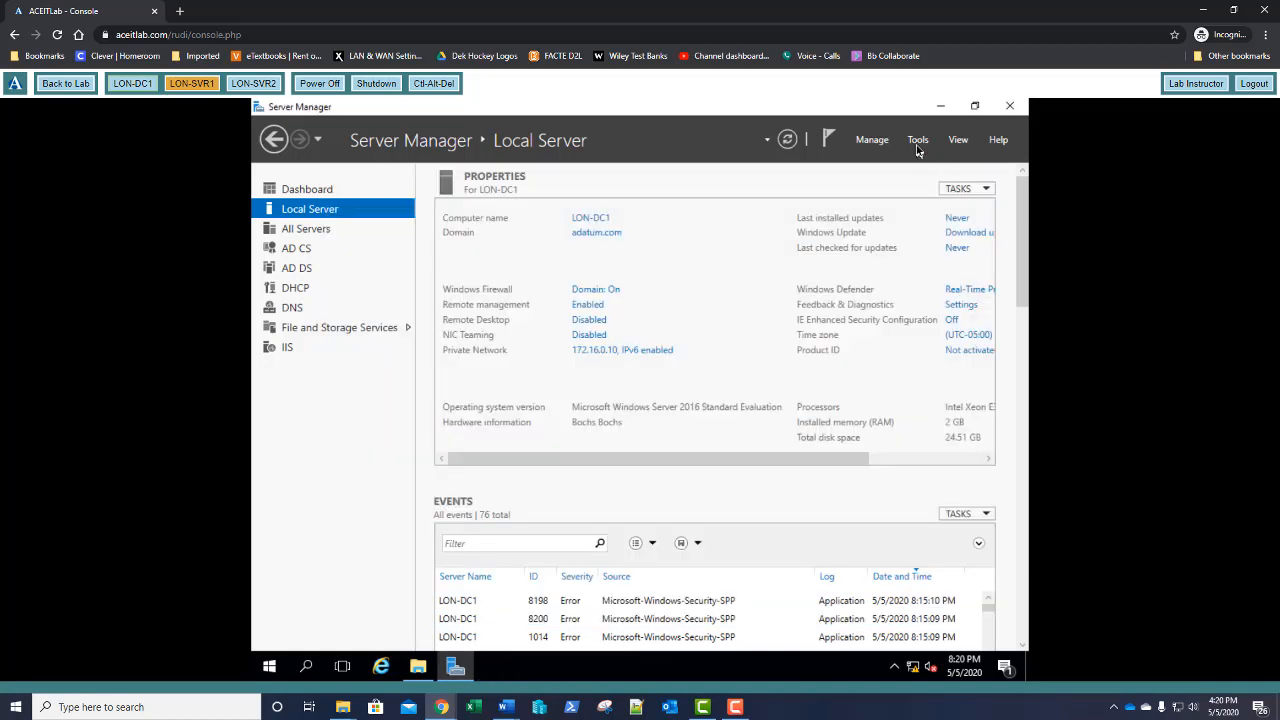
Launch Group Policy Management from Server Manager's Tools menu
left_click(918, 143)
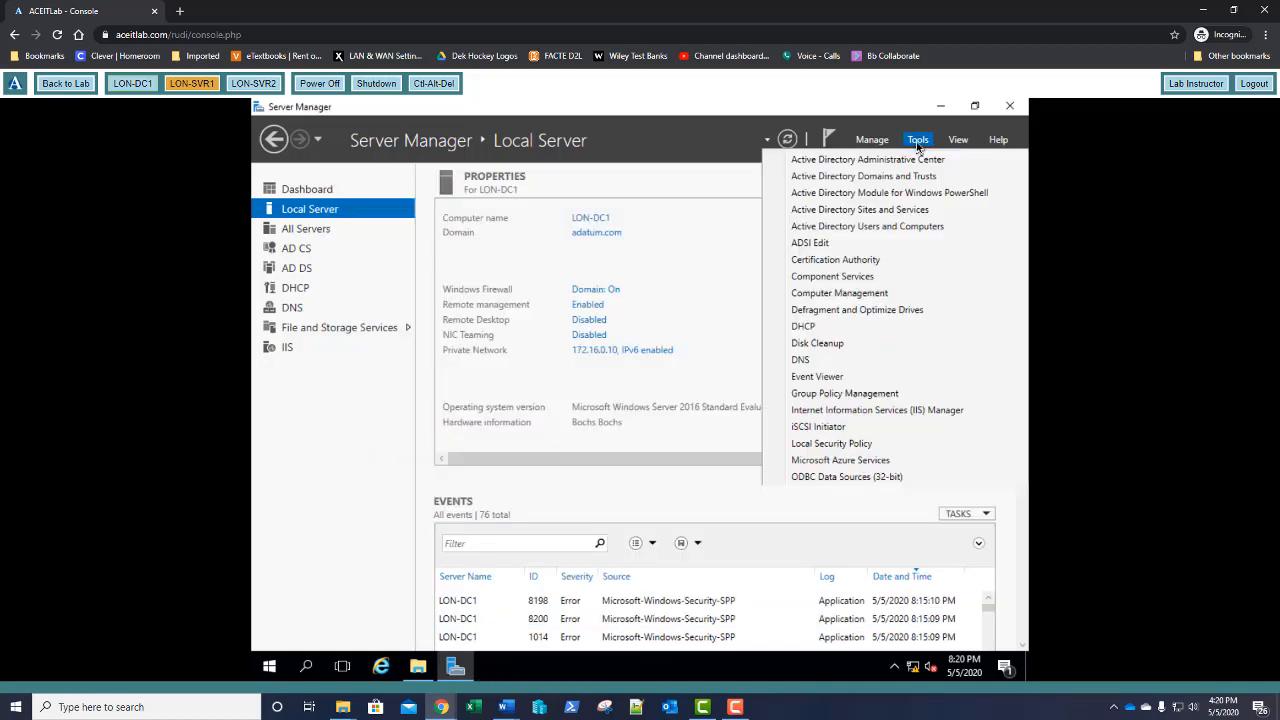
left_click(833, 394)
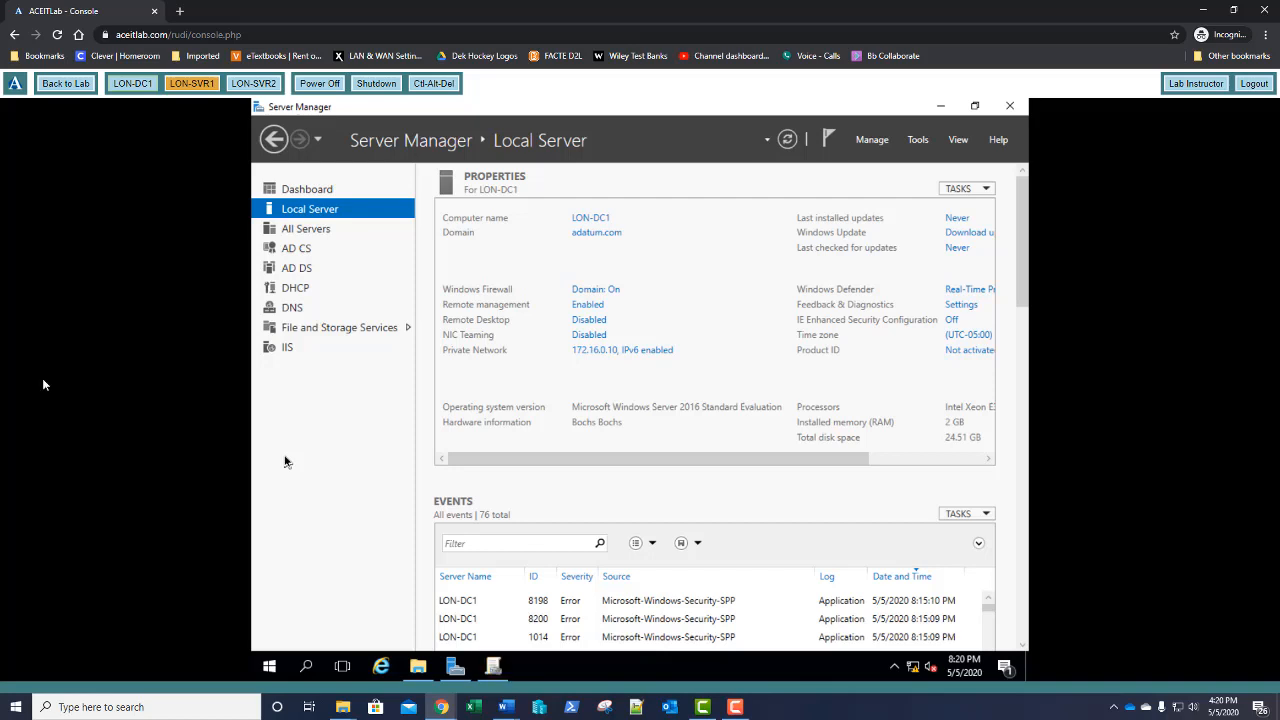
left_click(493, 666)
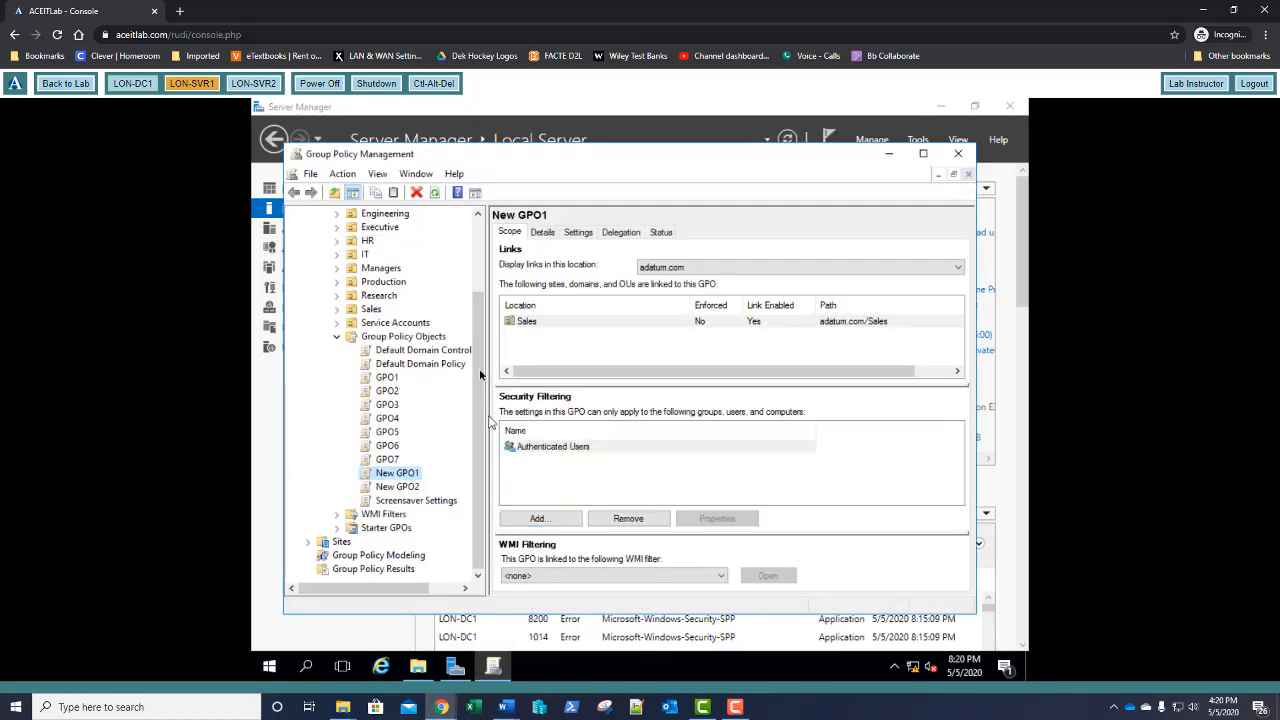
scroll(480, 374, "up", 3)
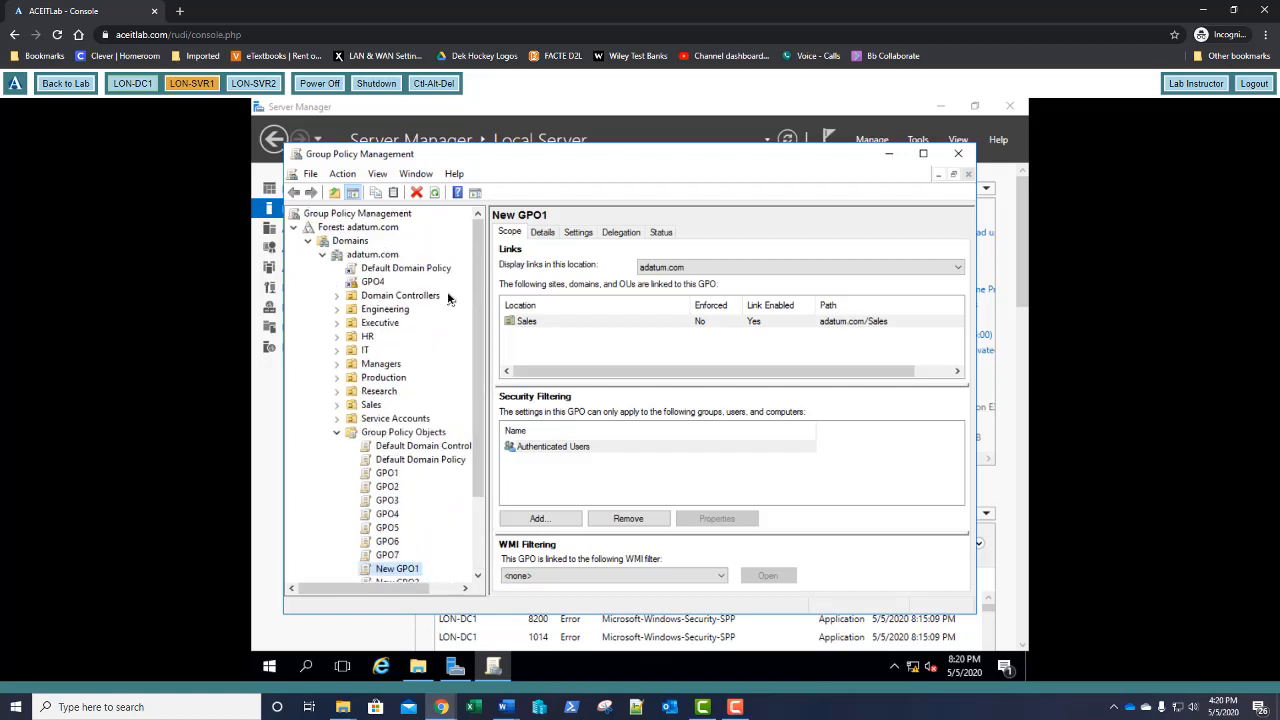
Create a GPO named GPO20 linked to the Engineering OU
right_click(390, 316)
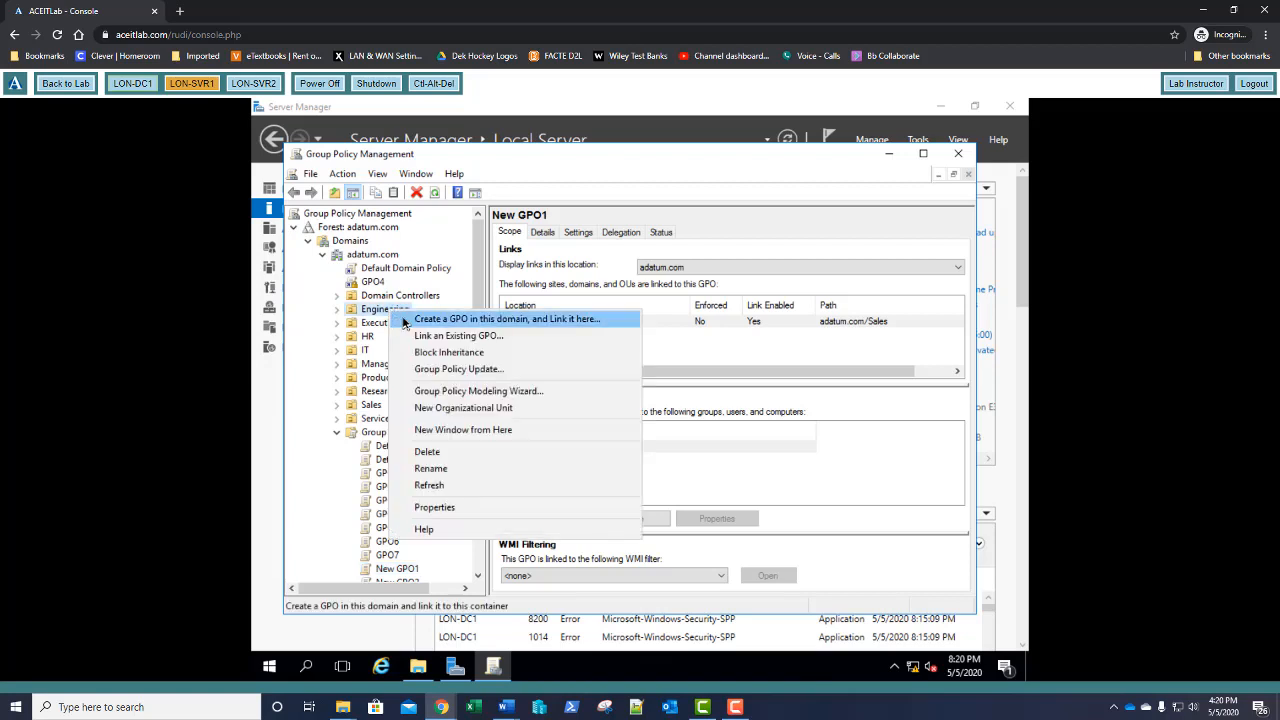
left_click(406, 320)
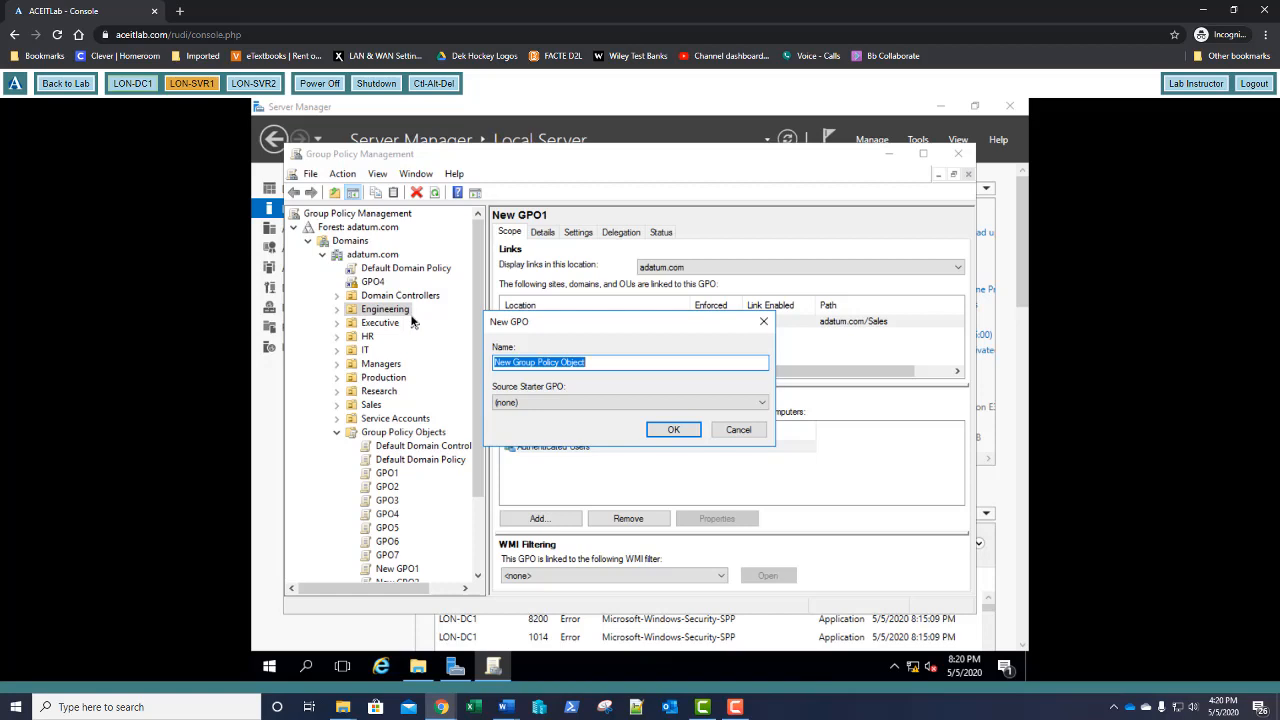
type("GP")
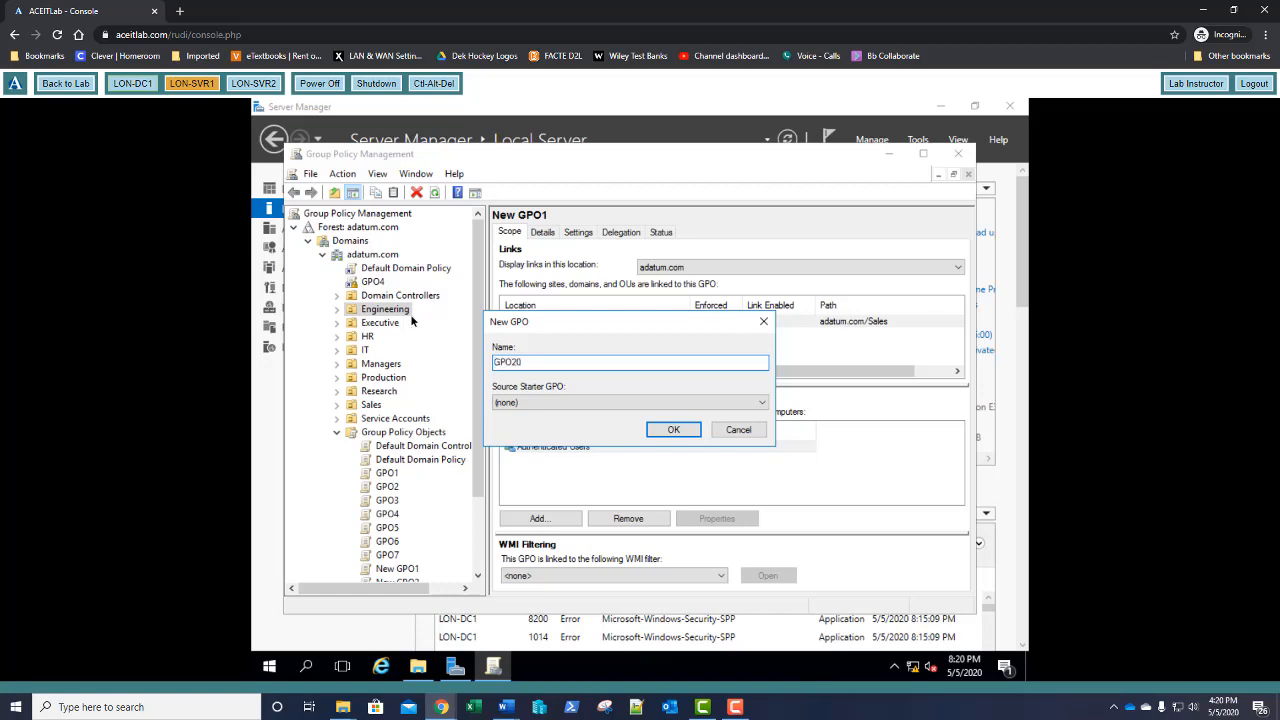
type("O20")
key("Return")
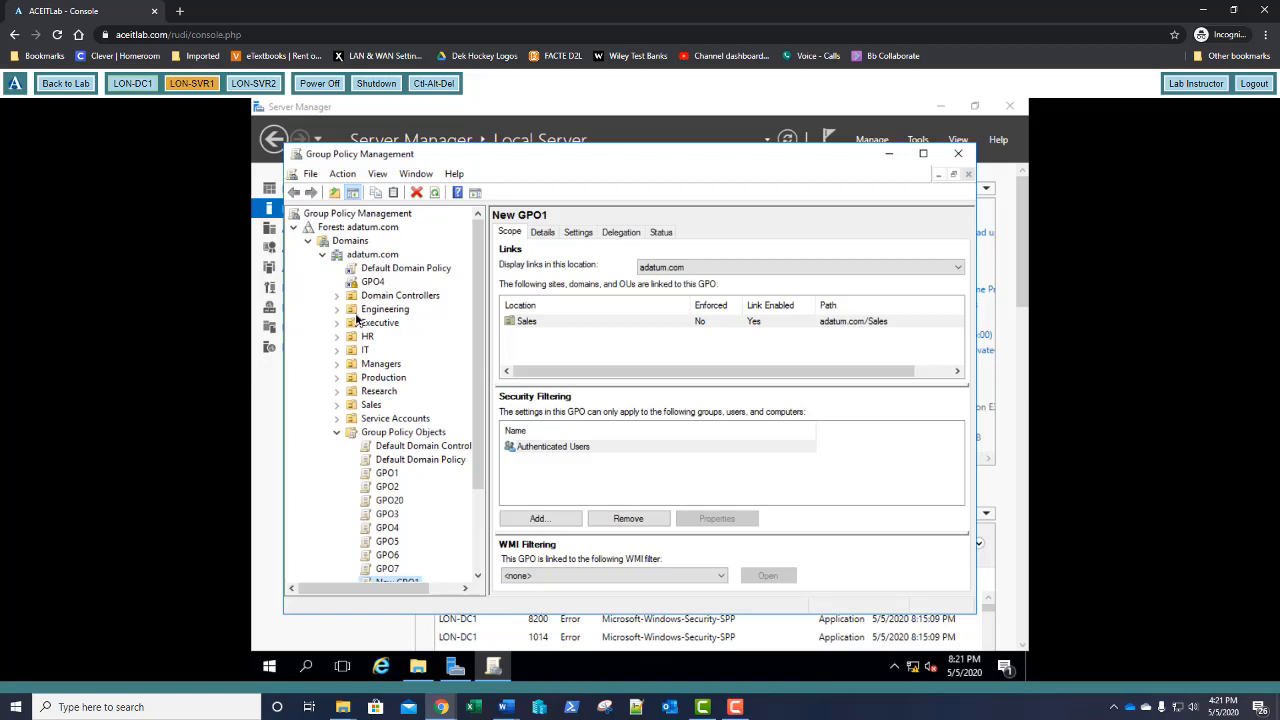
left_click(338, 309)
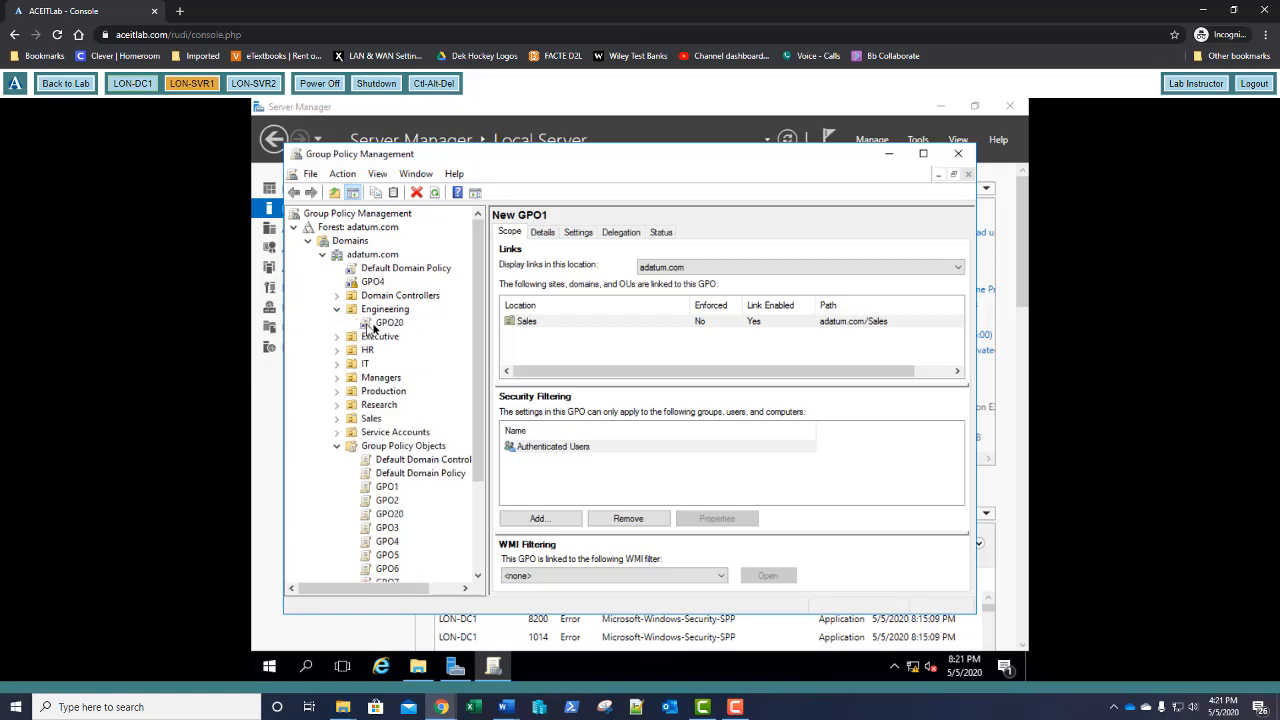
right_click(378, 324)
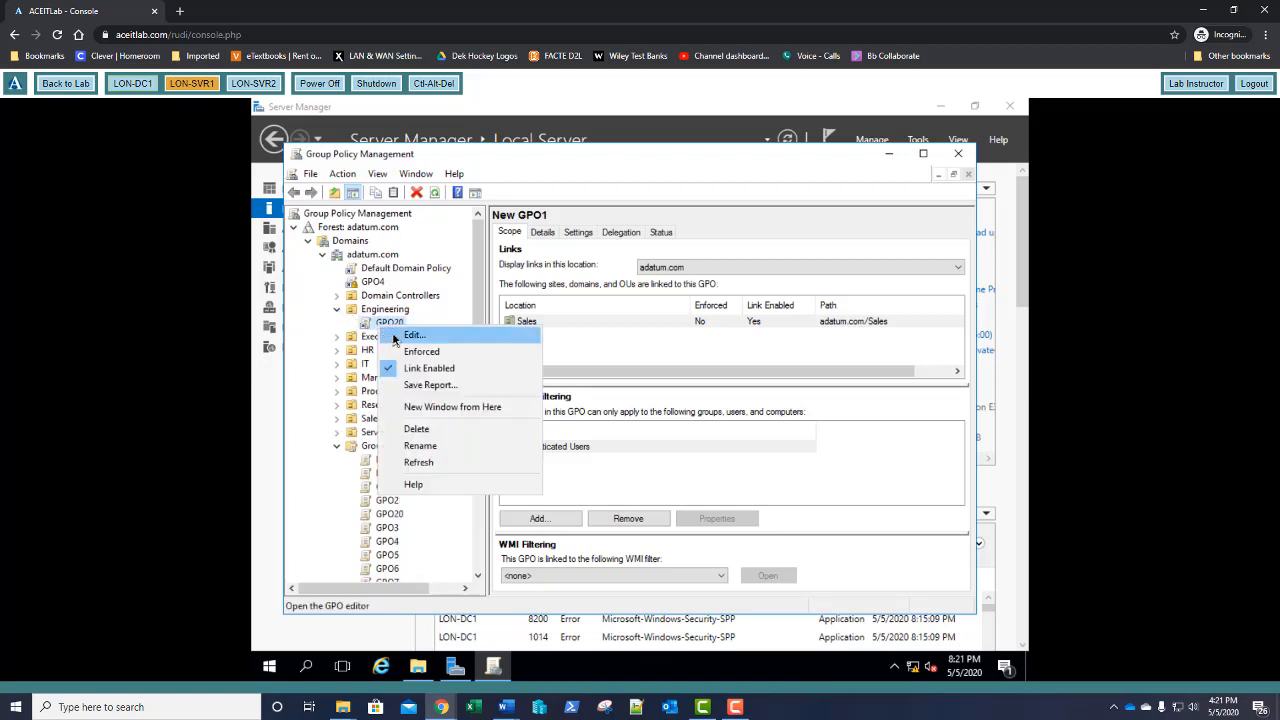
Open GPO20 in a maximized policy editor and expand Computer Configuration to Software installation
left_click(394, 337)
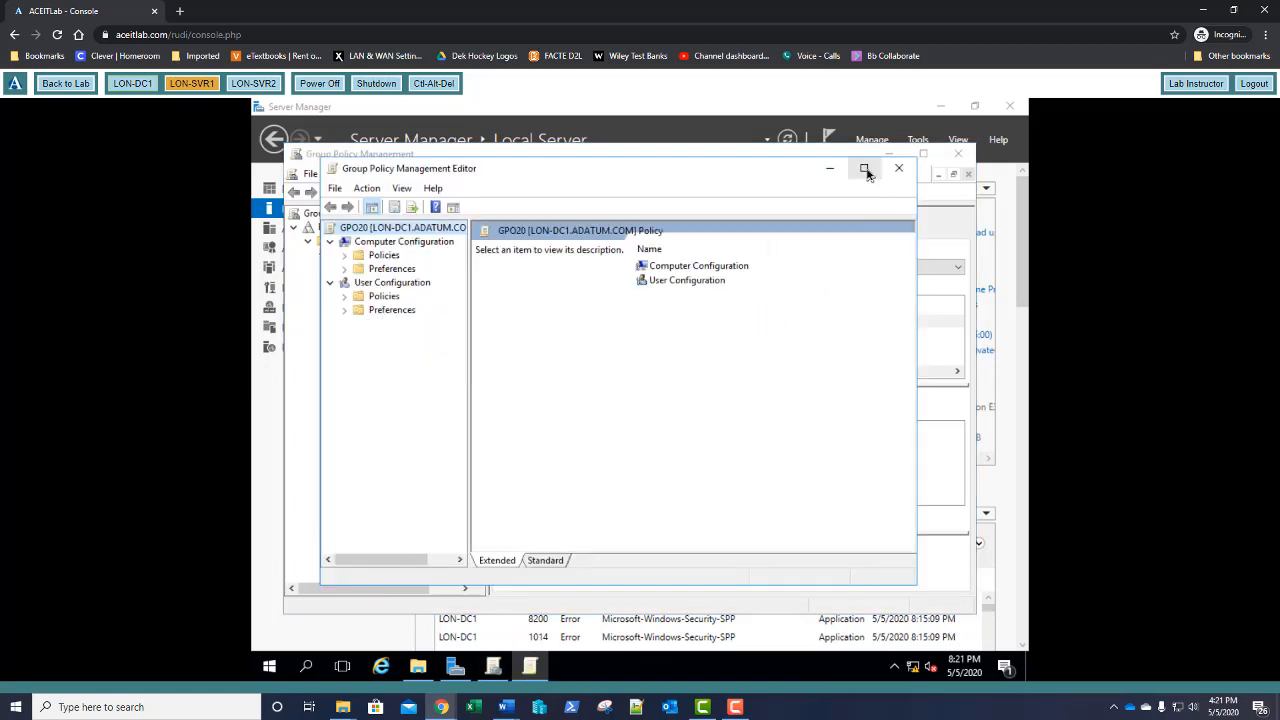
left_click(863, 166)
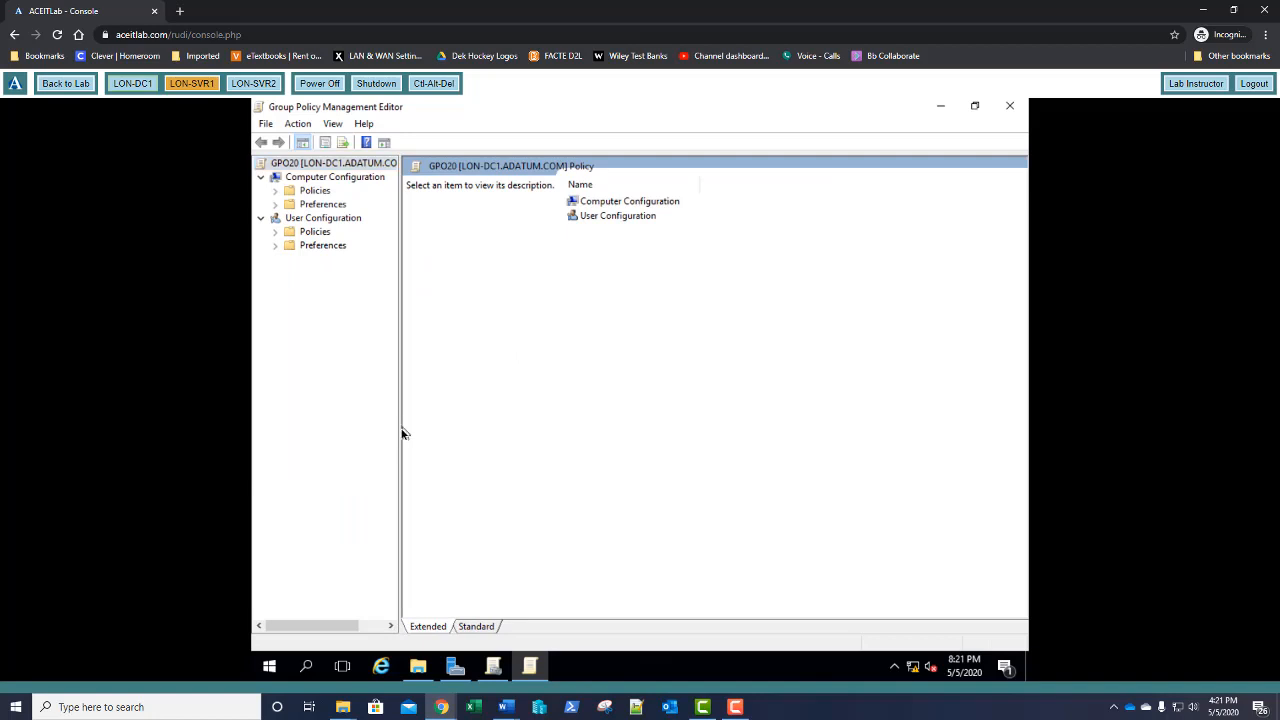
left_click_drag(400, 434, 434, 440)
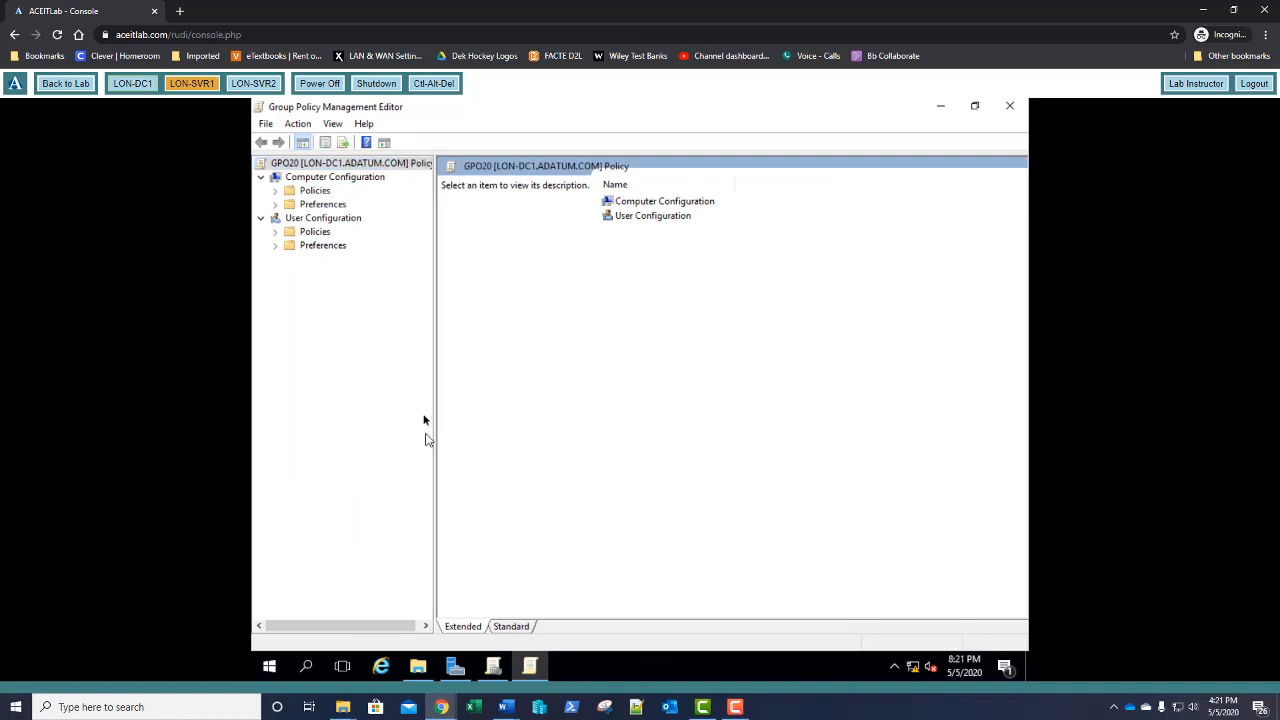
left_click(277, 192)
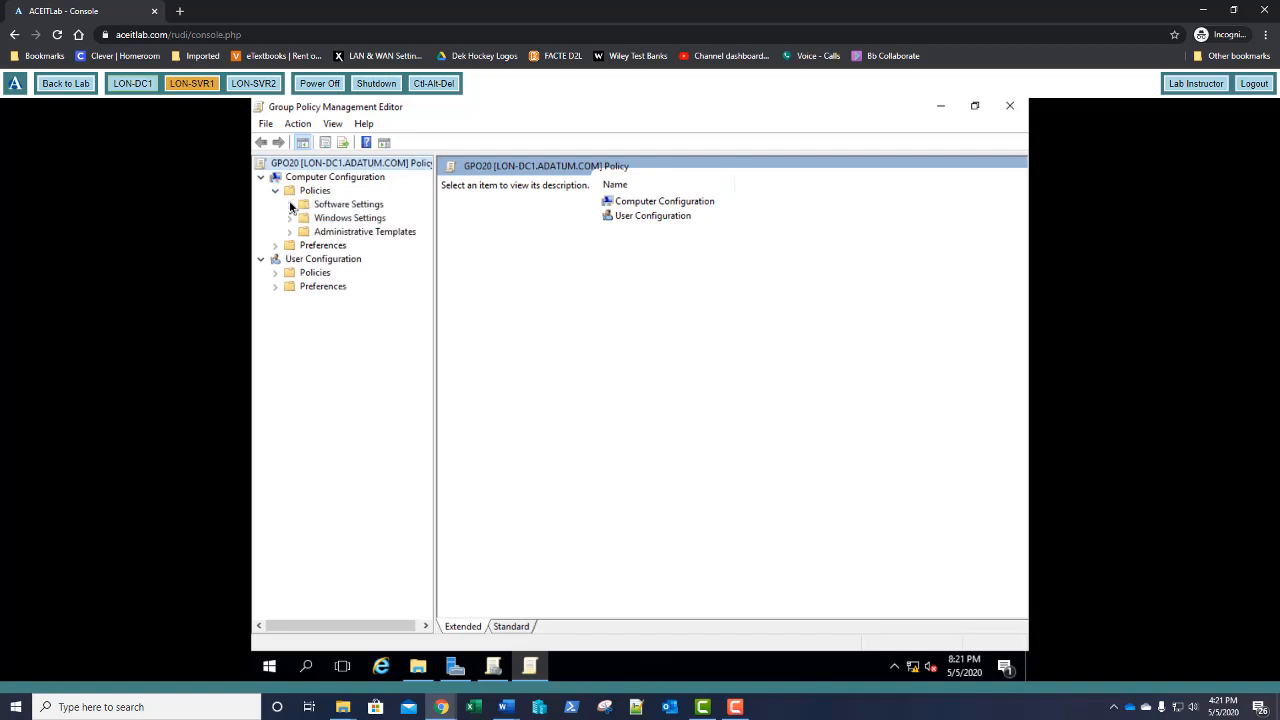
left_click(290, 205)
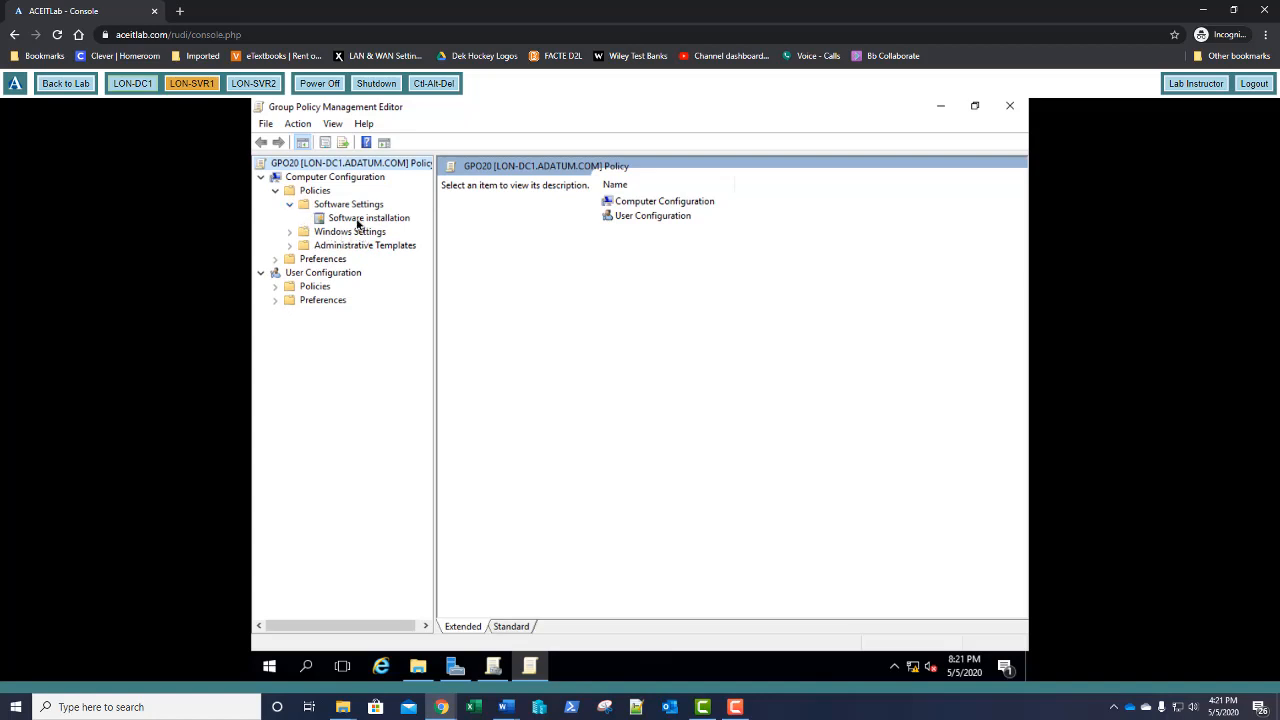
left_click(357, 220)
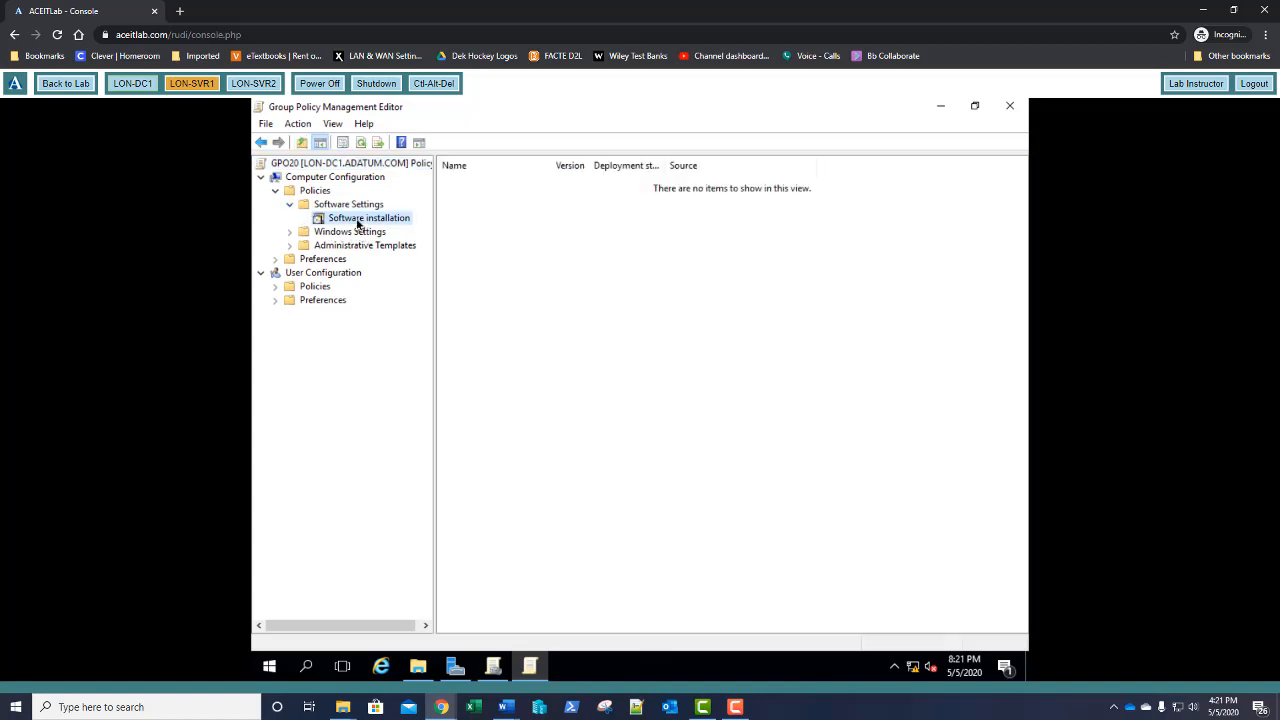
Start a new package from the installer in C:\Software, then decline the local-path warning
right_click(357, 221)
mouse_move(408, 232)
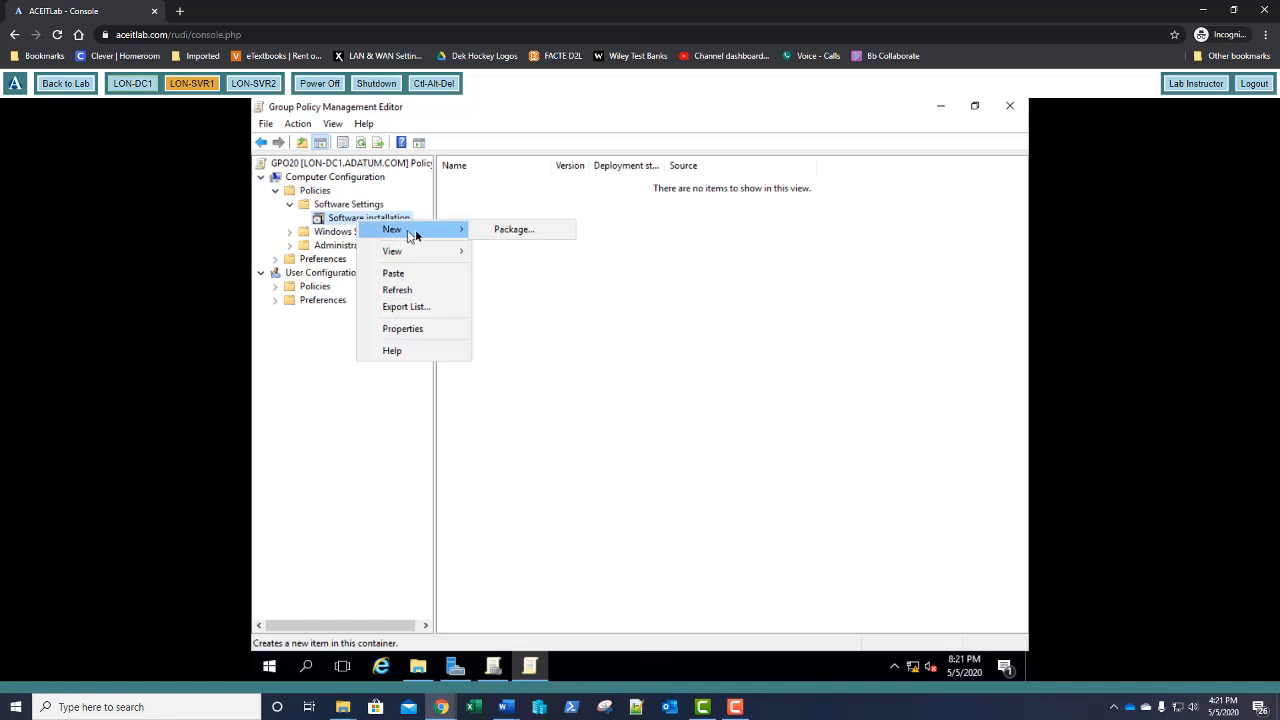
left_click(486, 230)
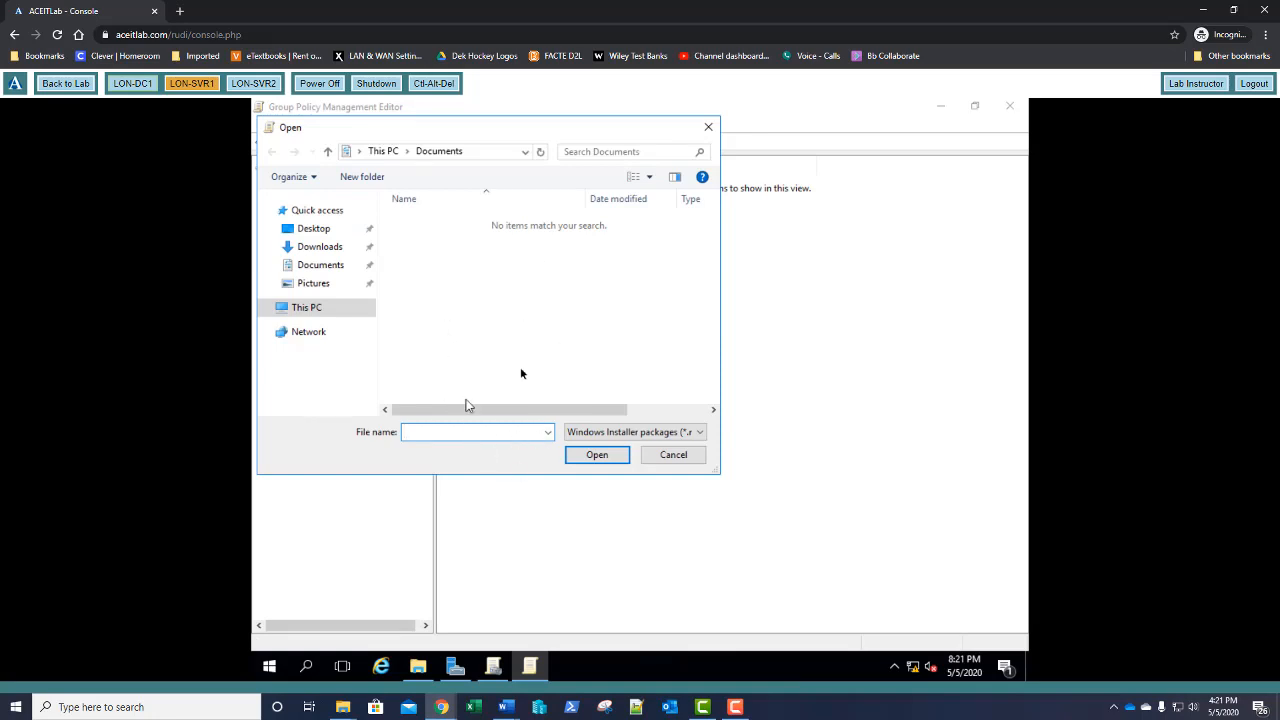
left_click(310, 308)
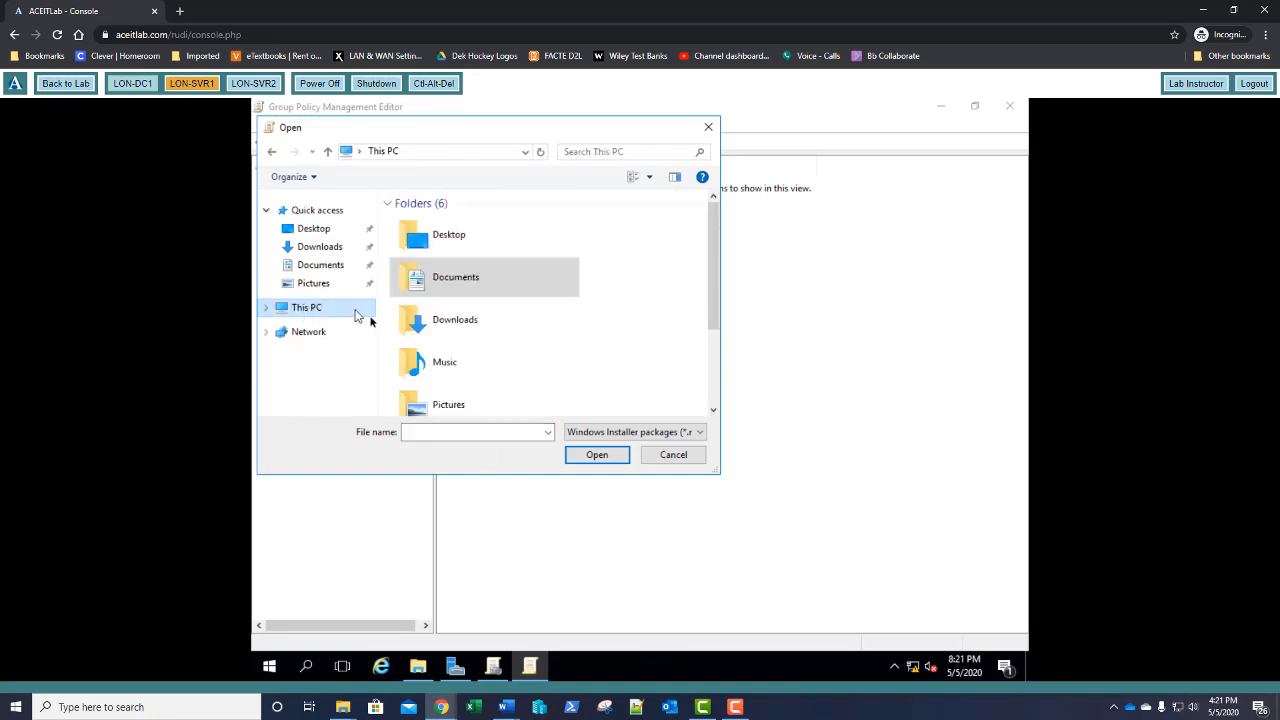
scroll(512, 345, "down", 2)
left_click(470, 410)
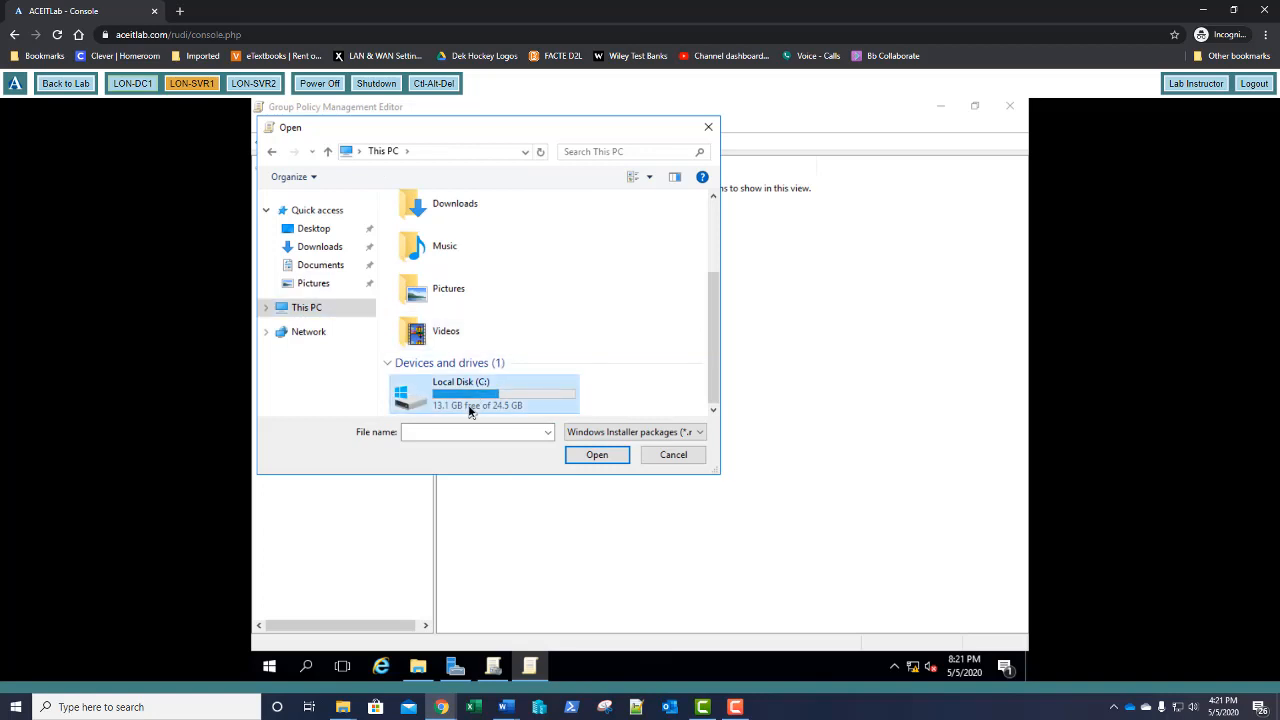
double_click(470, 410)
left_click(432, 286)
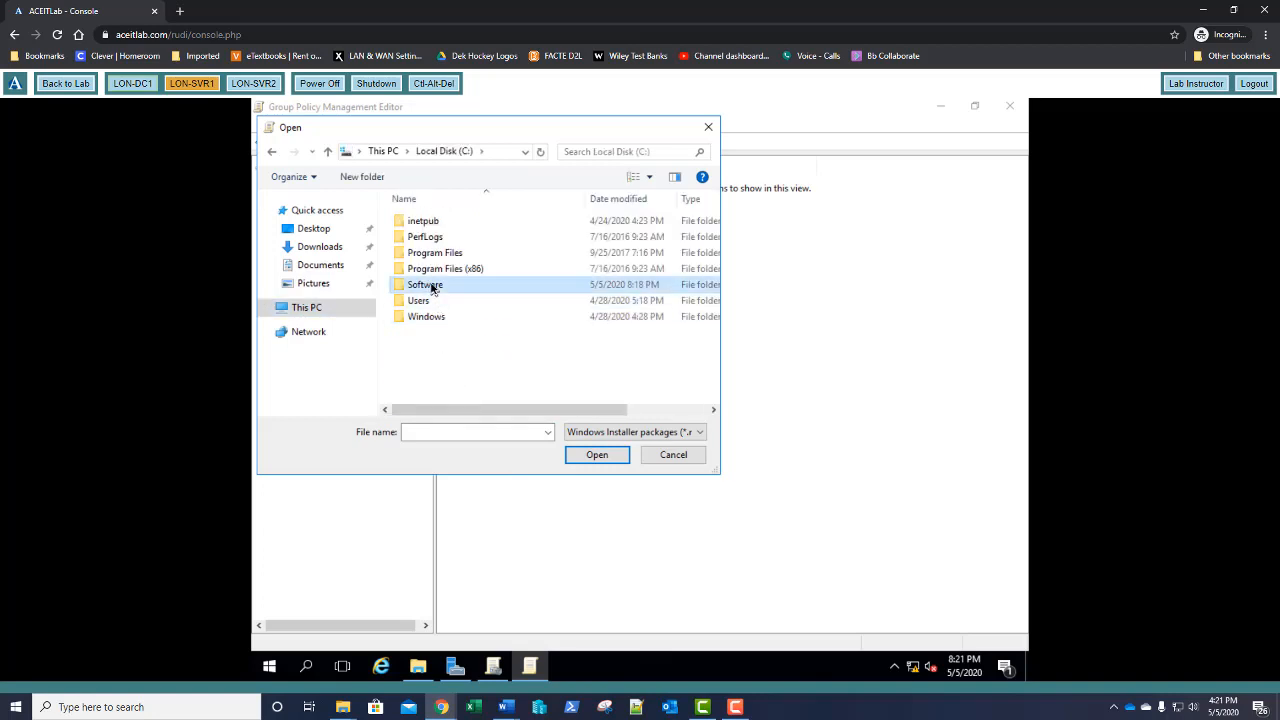
double_click(432, 286)
double_click(432, 287)
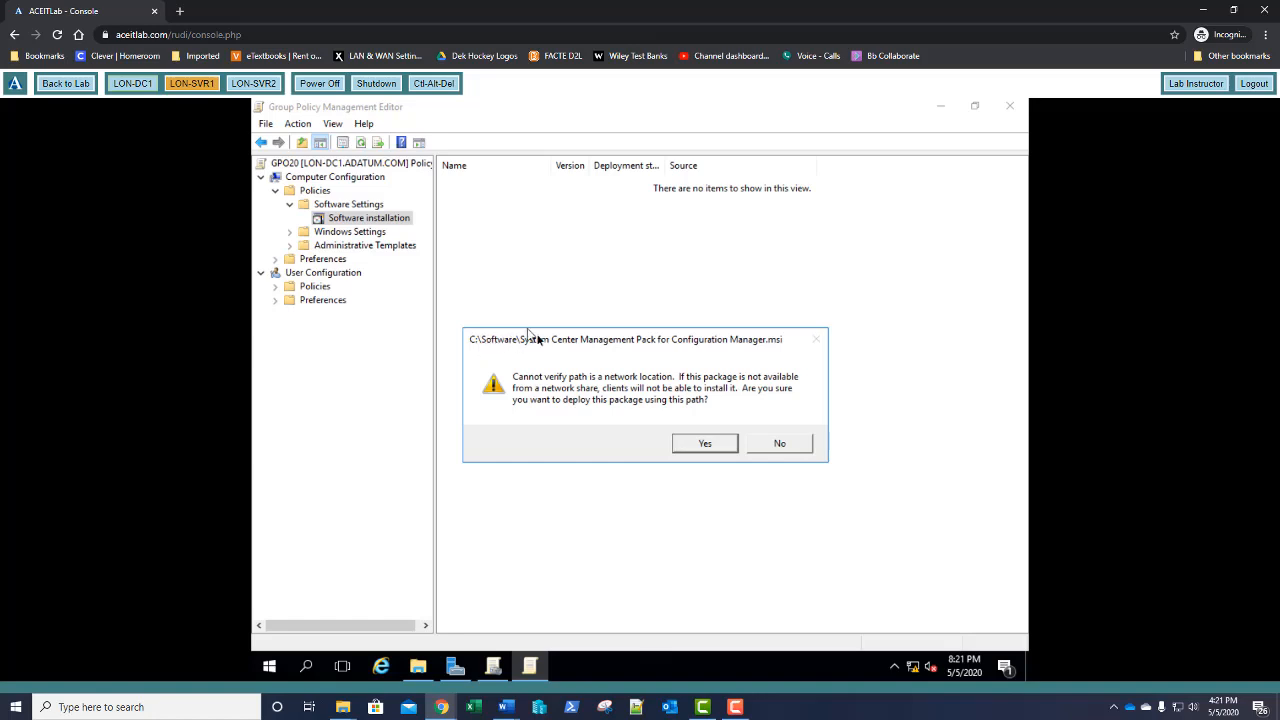
left_click(780, 444)
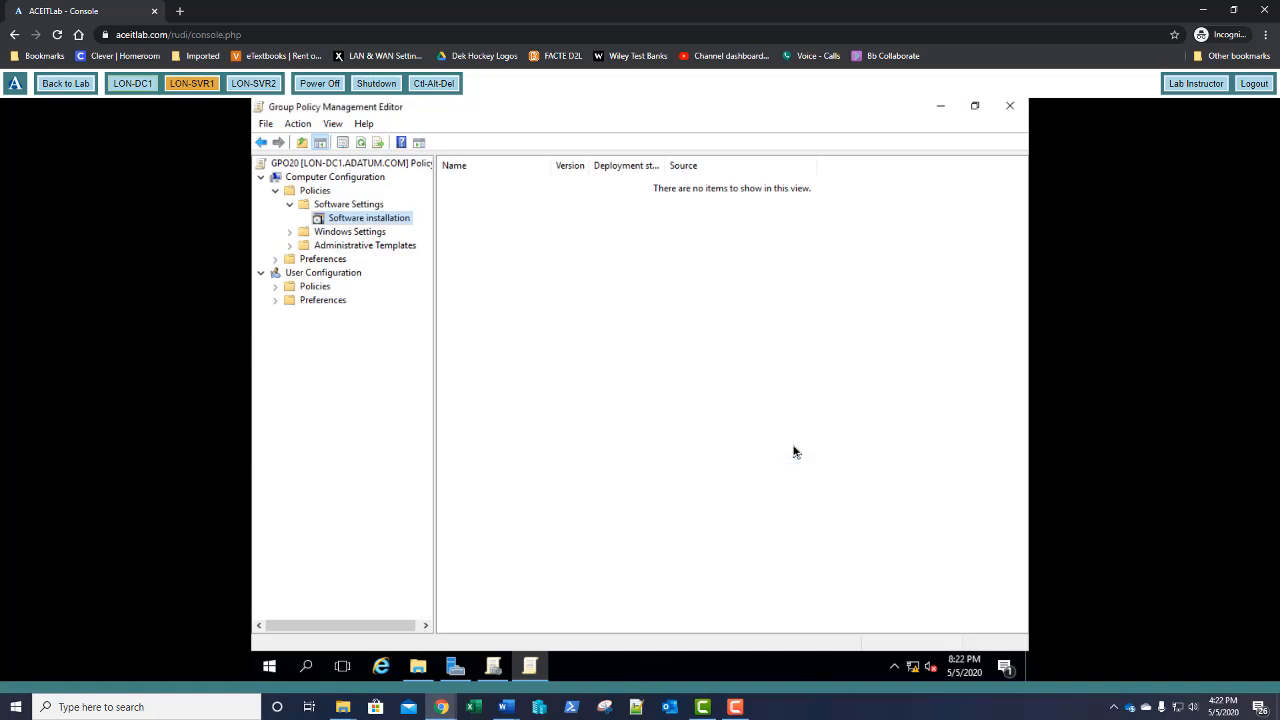
Add a new package using the management pack .msi from \\lon-dc1\Software
right_click(354, 222)
mouse_move(416, 231)
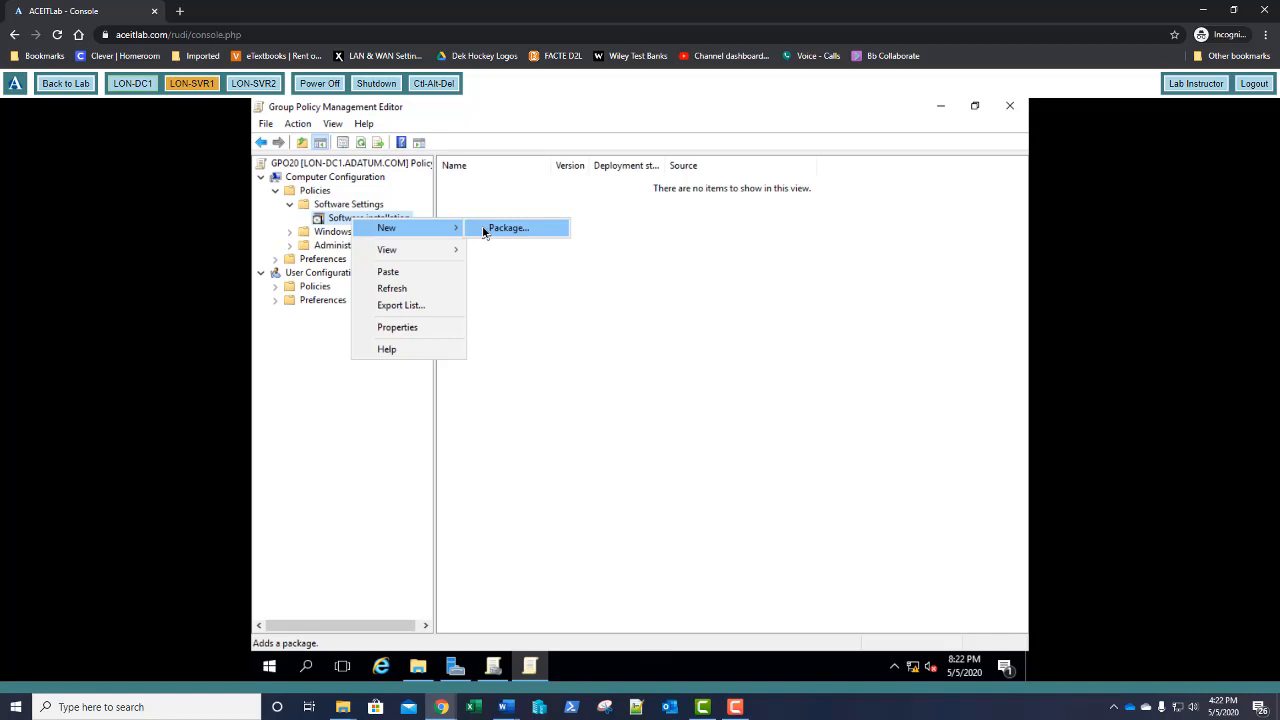
left_click(484, 230)
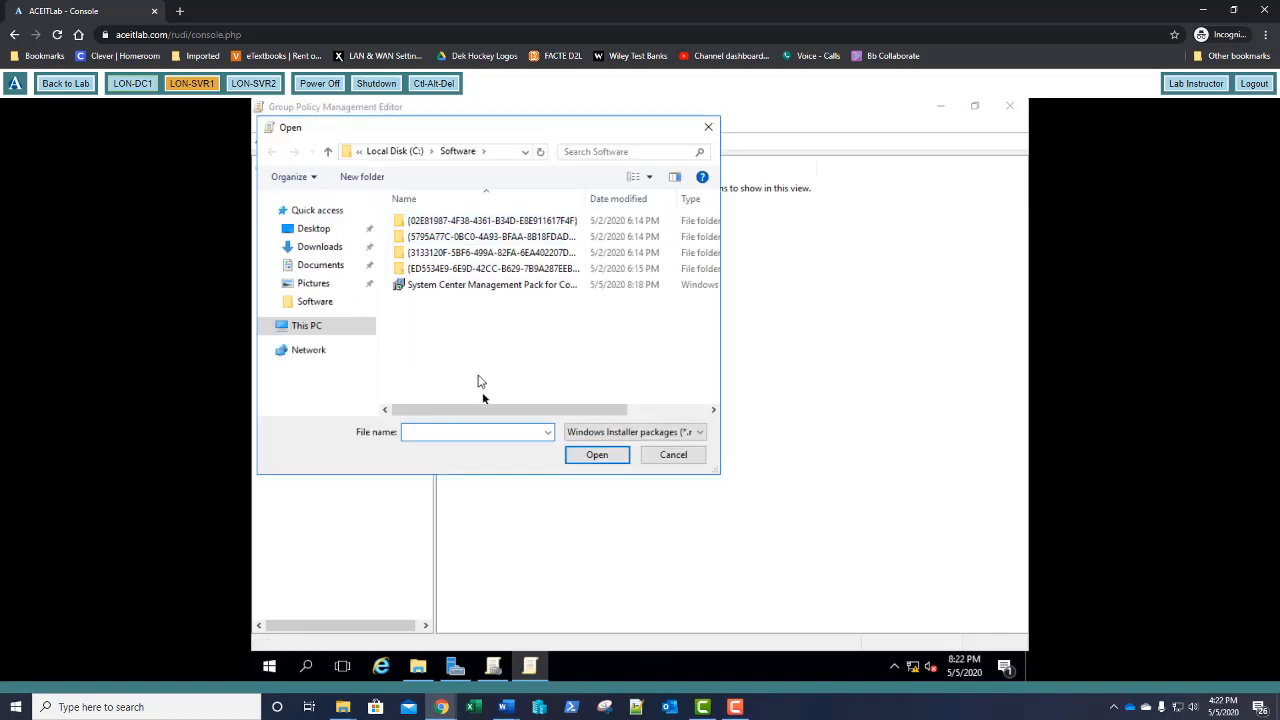
type("\\\\")
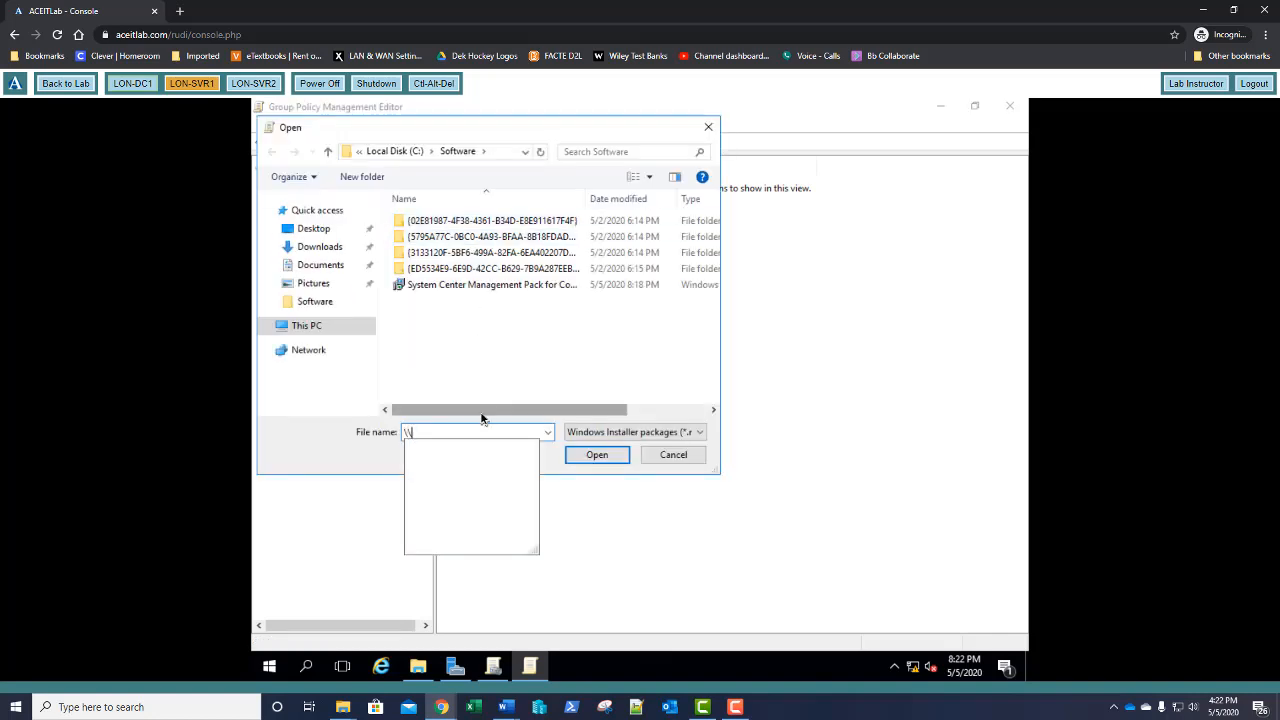
type("lon")
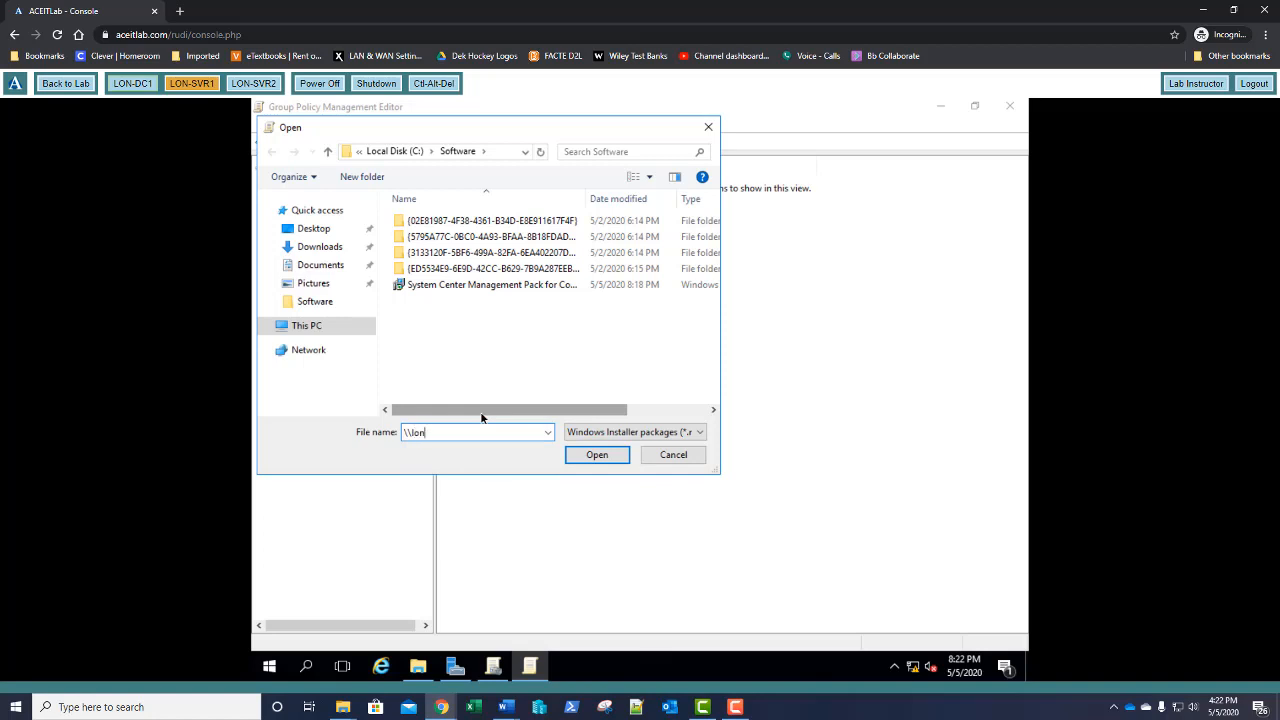
type("-dc1\\so")
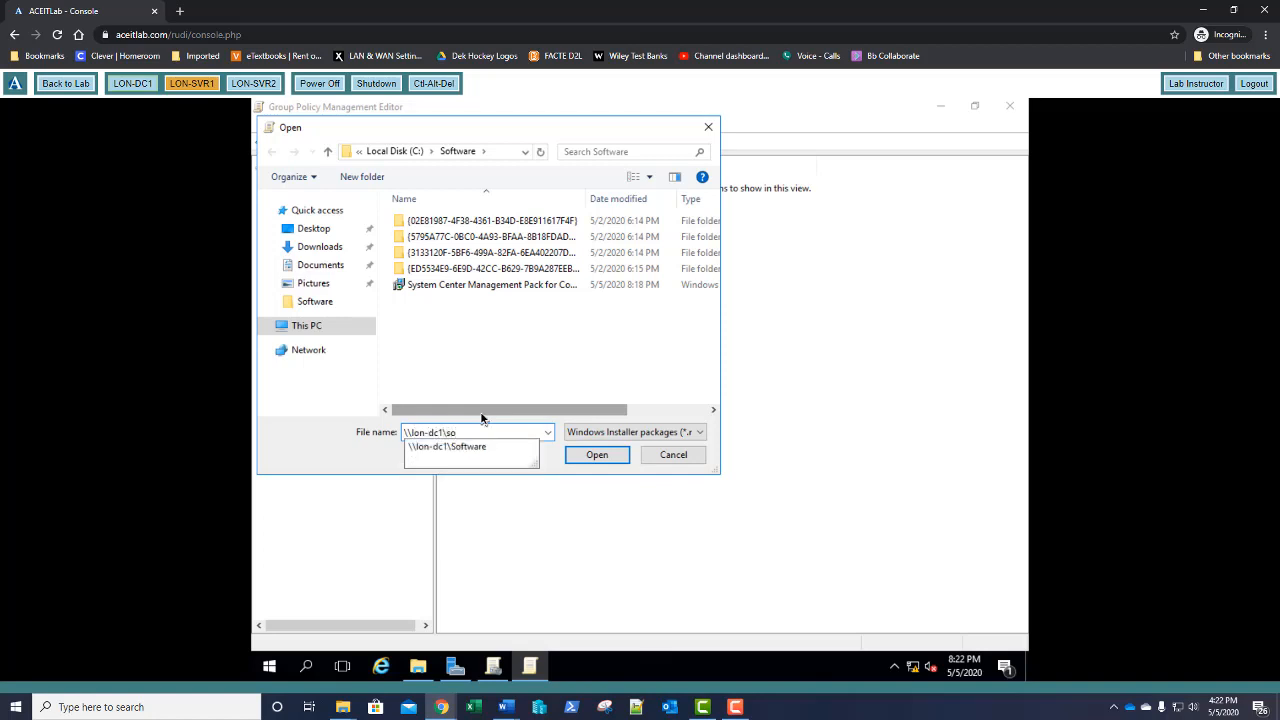
key("Down")
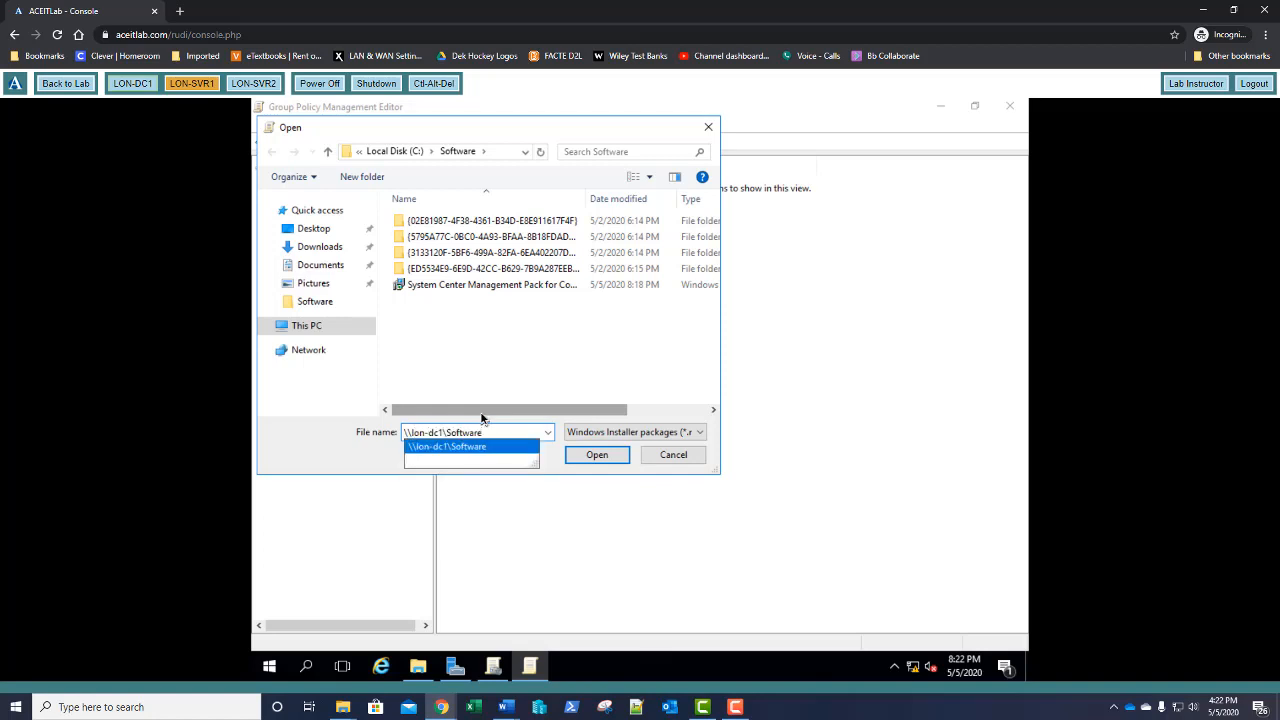
type("\\")
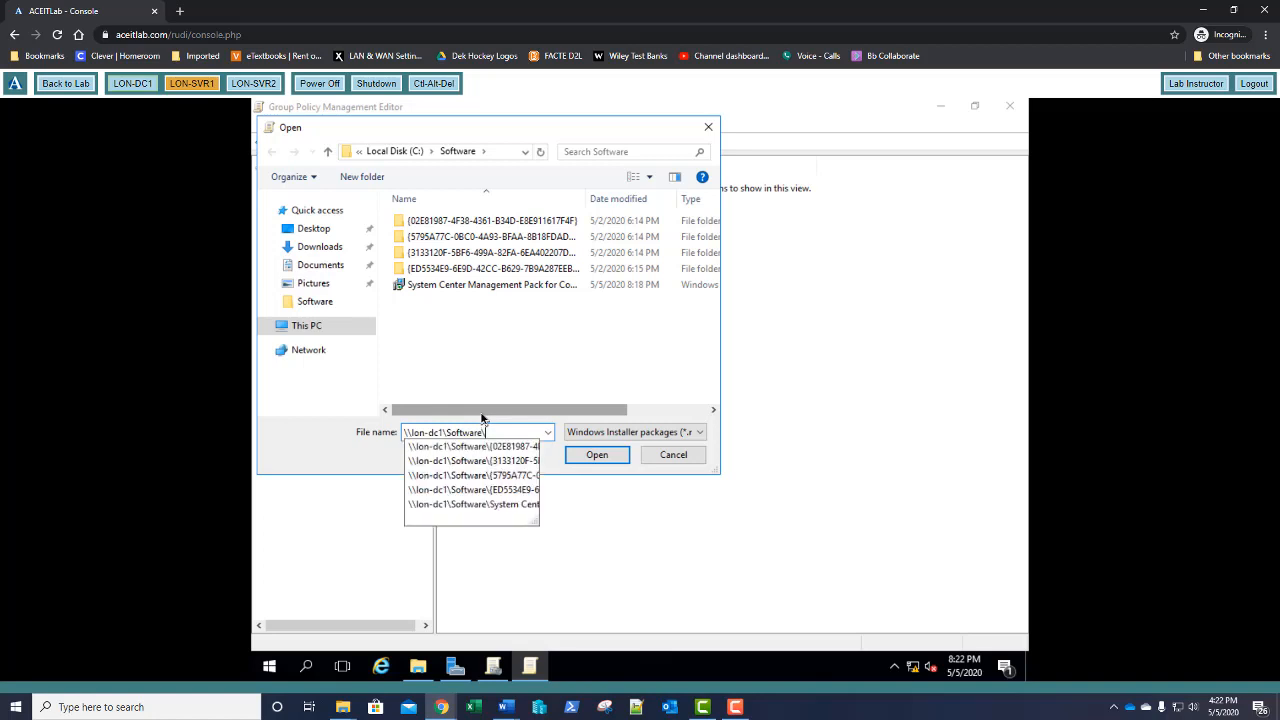
type("s")
key("Down")
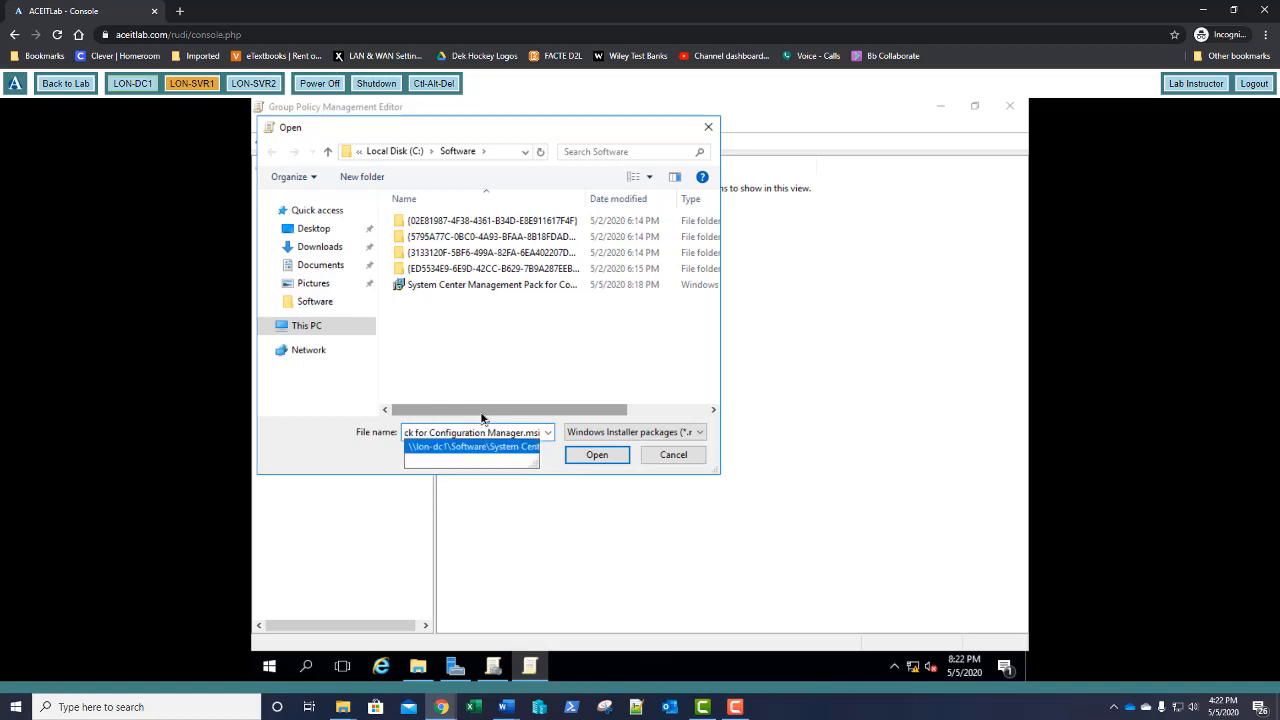
key("Return")
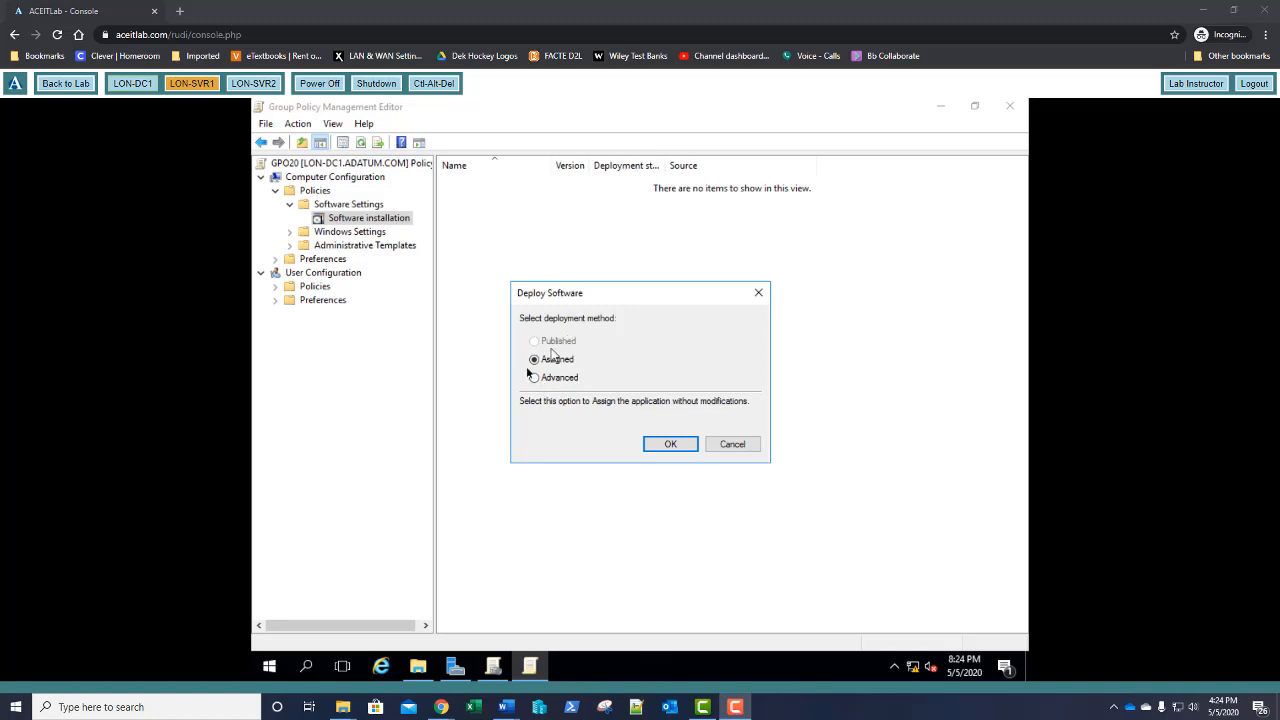
Deploy the management pack package as Assigned and widen the Name column to read it
left_click(662, 446)
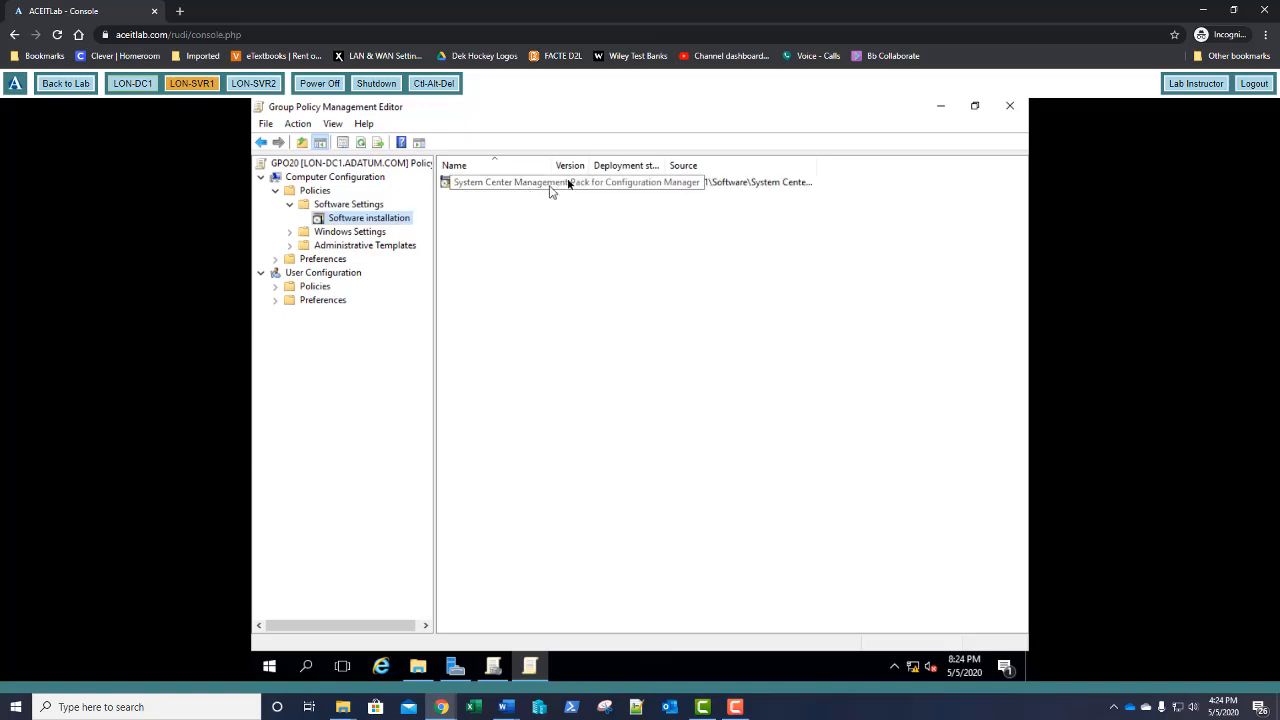
left_click_drag(552, 165, 641, 171)
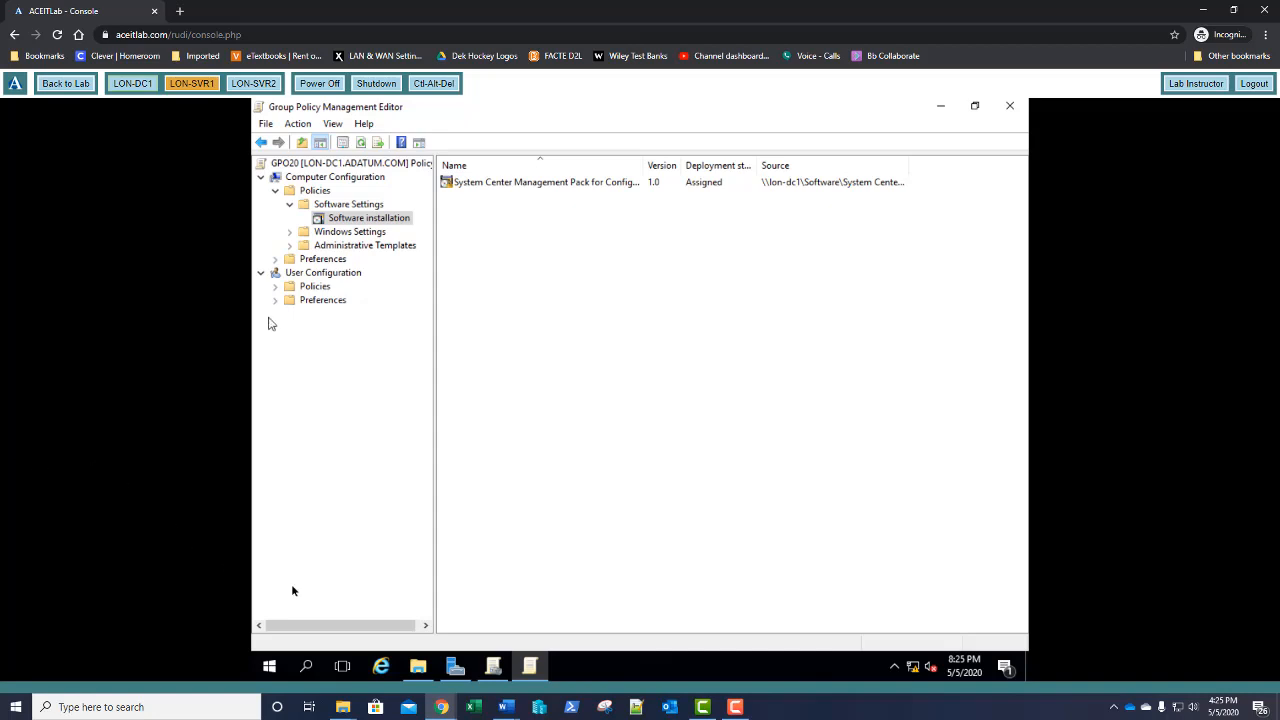
Create a new folder named UserData on the C: drive
left_click(418, 666)
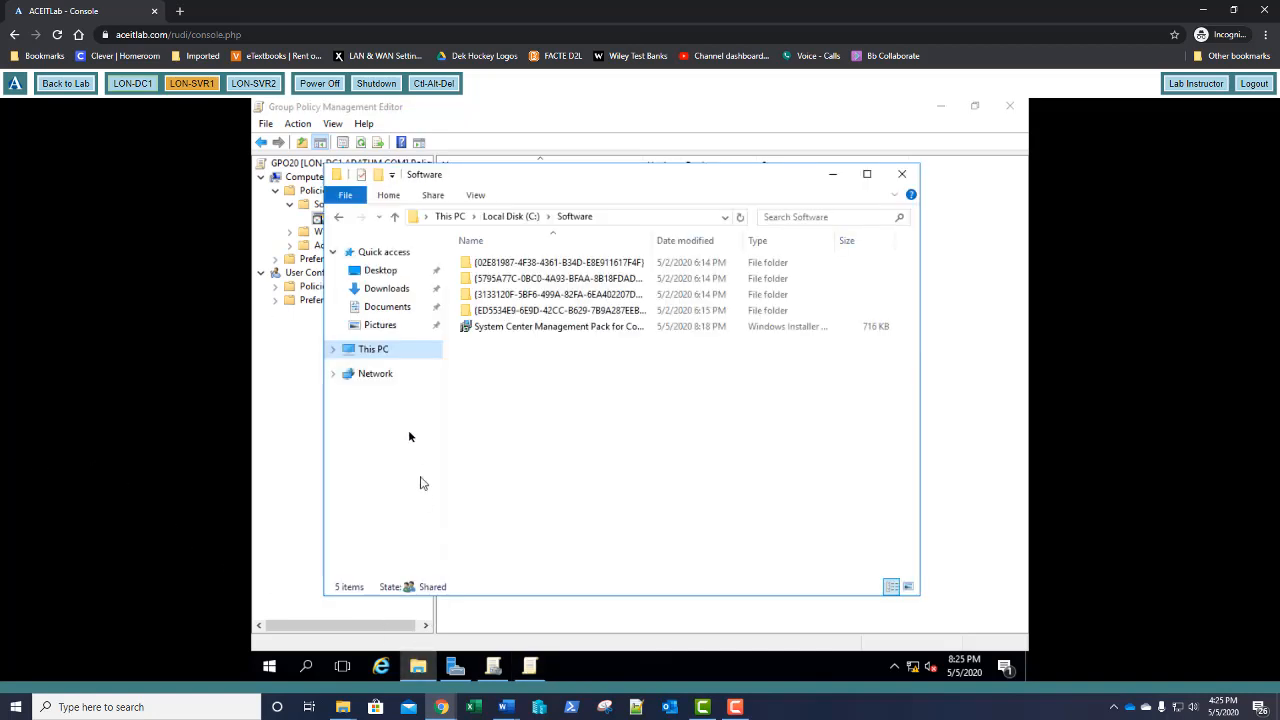
left_click(398, 352)
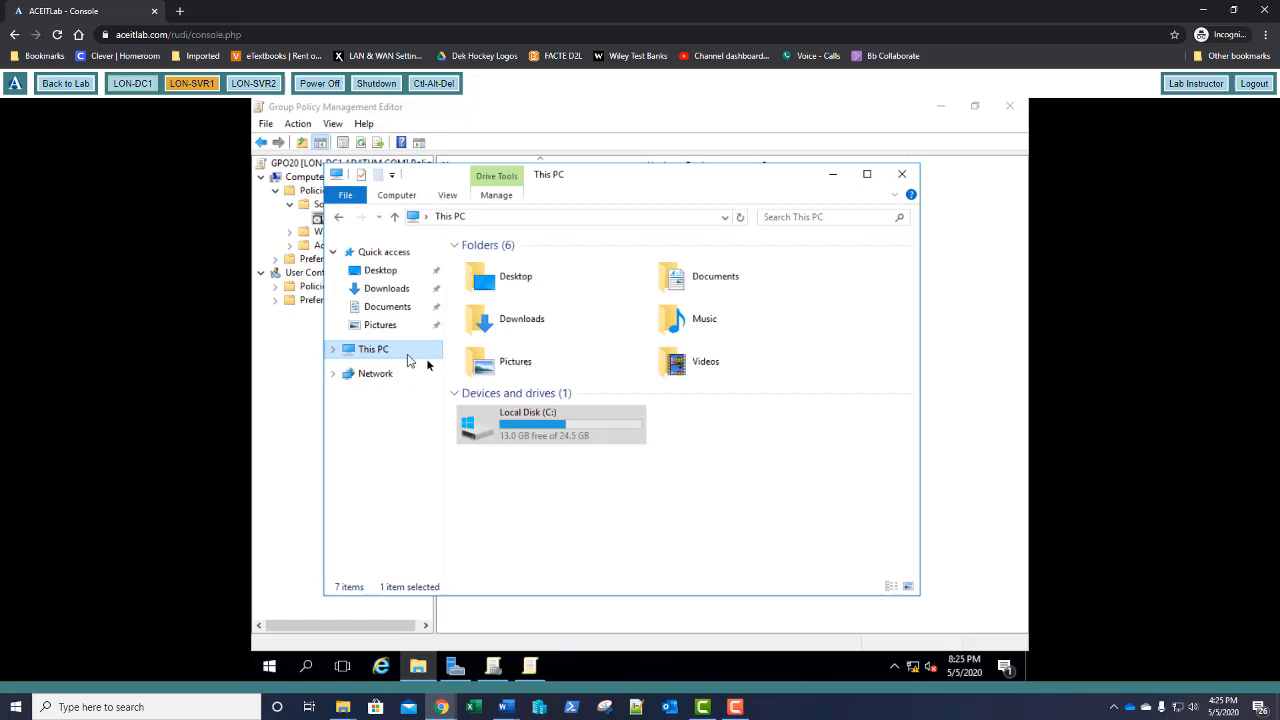
double_click(499, 427)
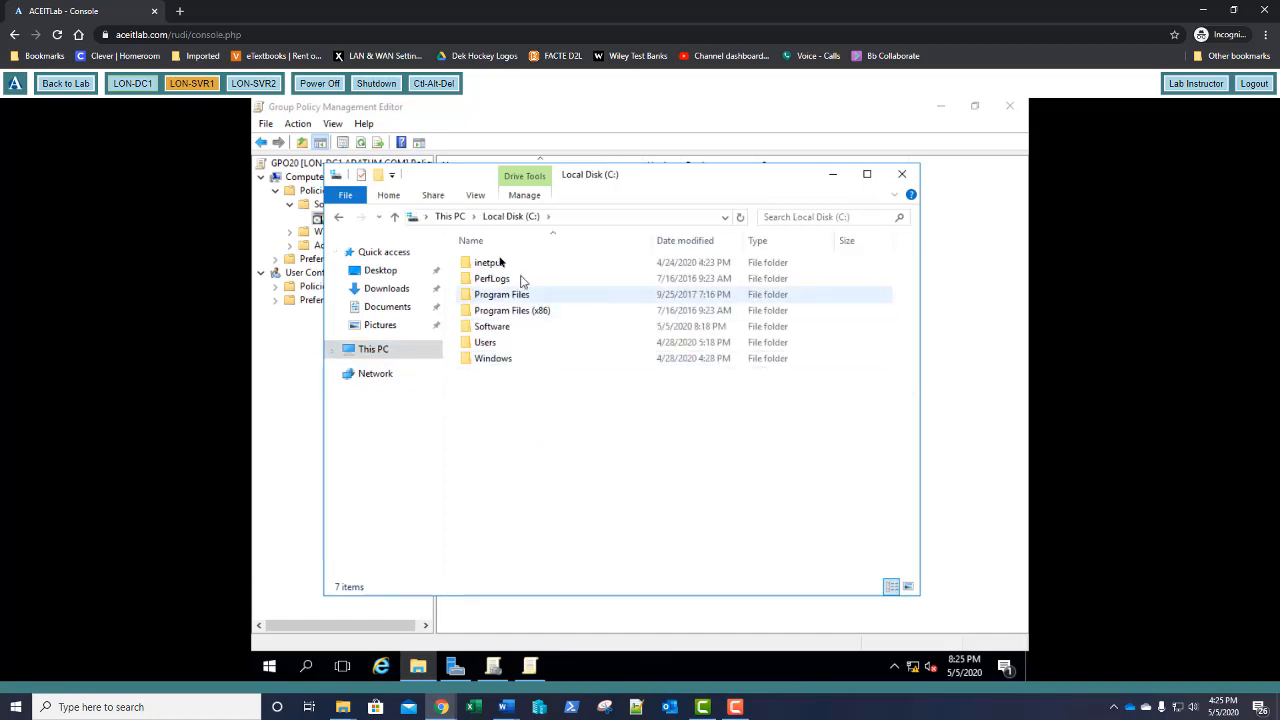
left_click(379, 176)
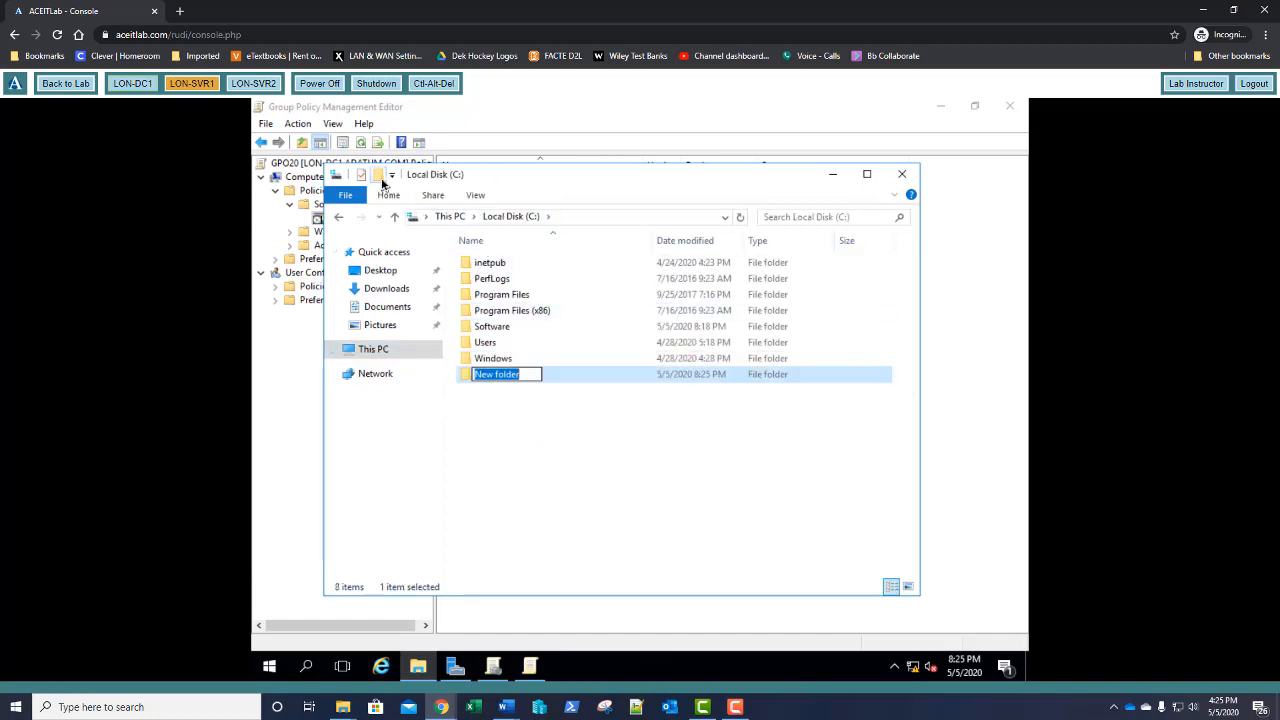
type("U")
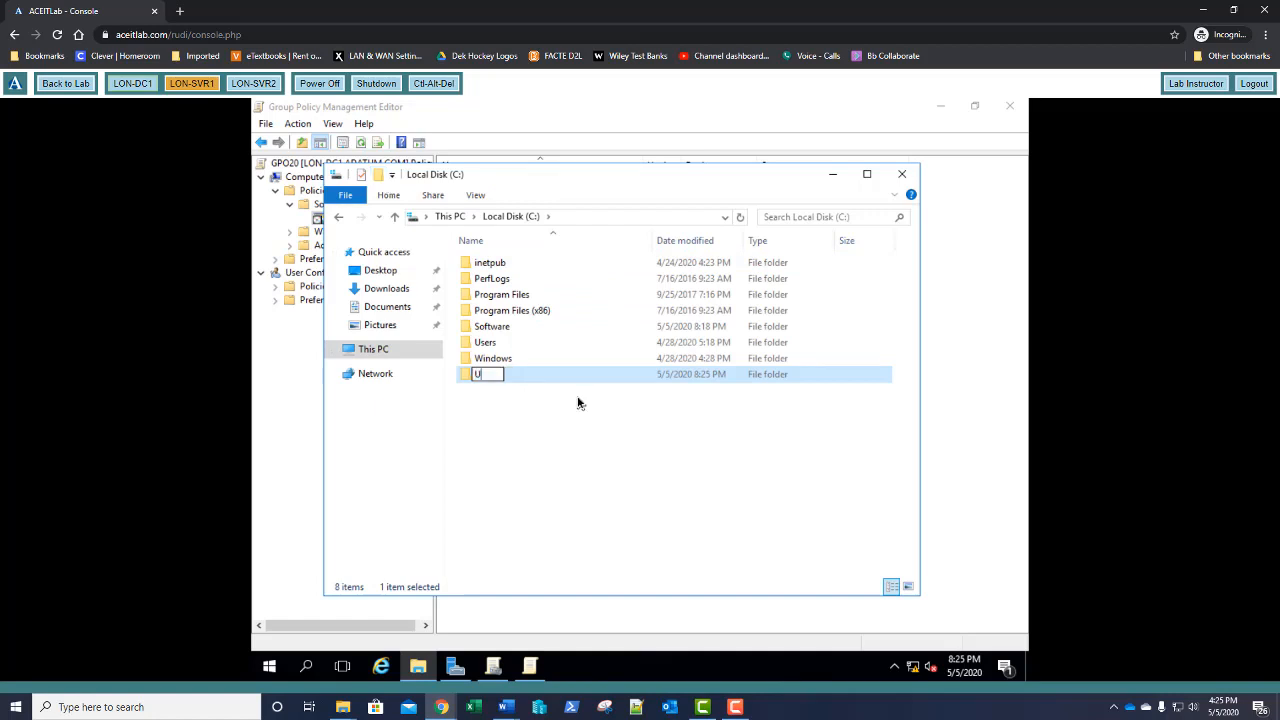
type("serData")
key("Return")
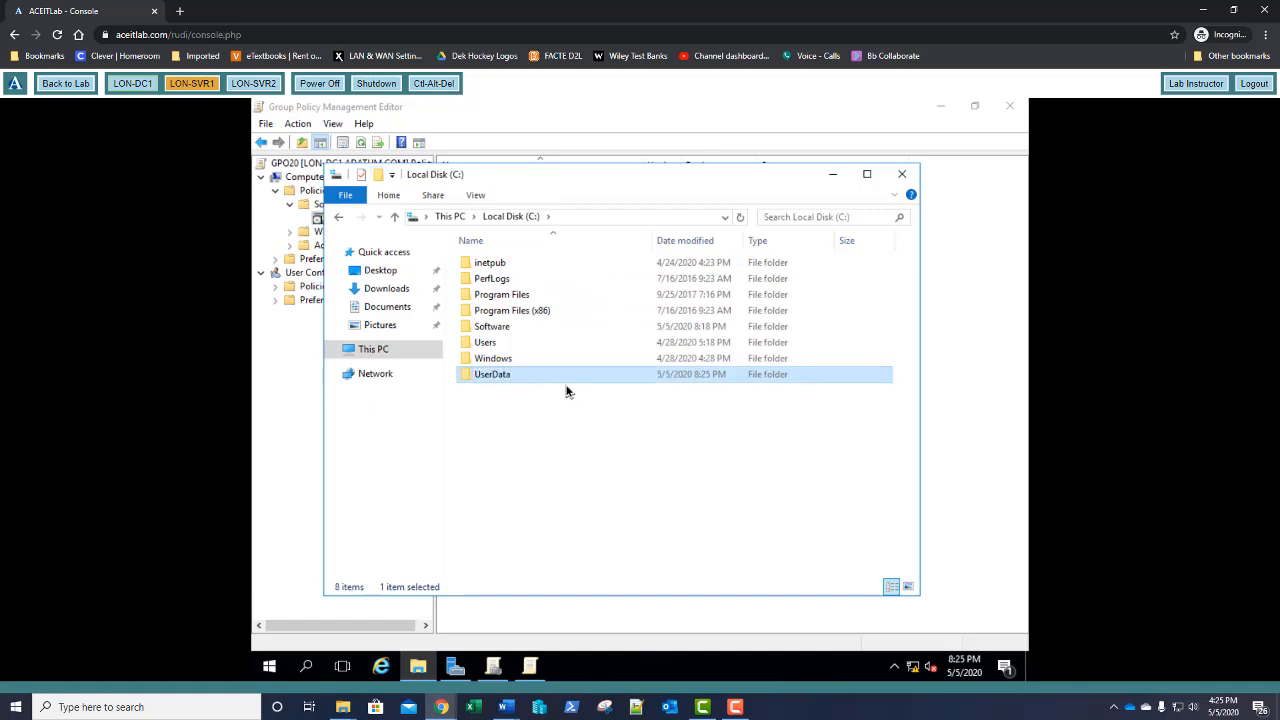
Share UserData with Full Control for Everyone, then return to the Group Policy editor
right_click(506, 374)
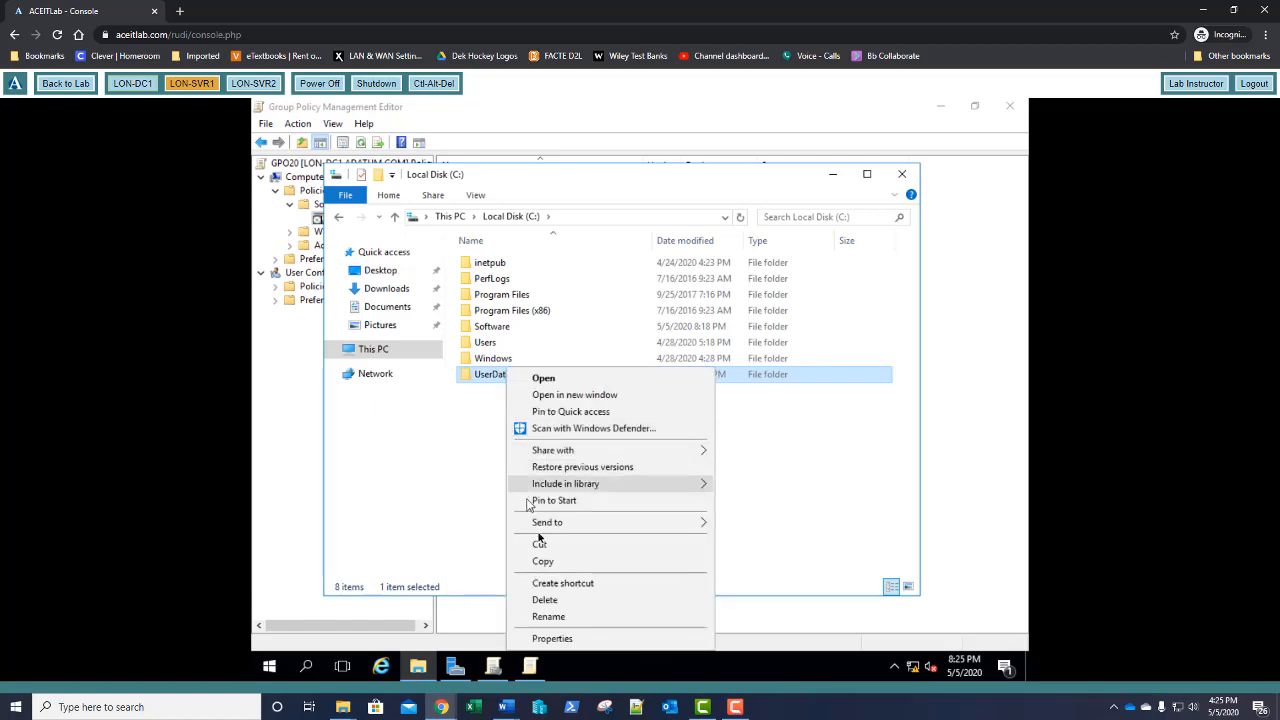
left_click(552, 638)
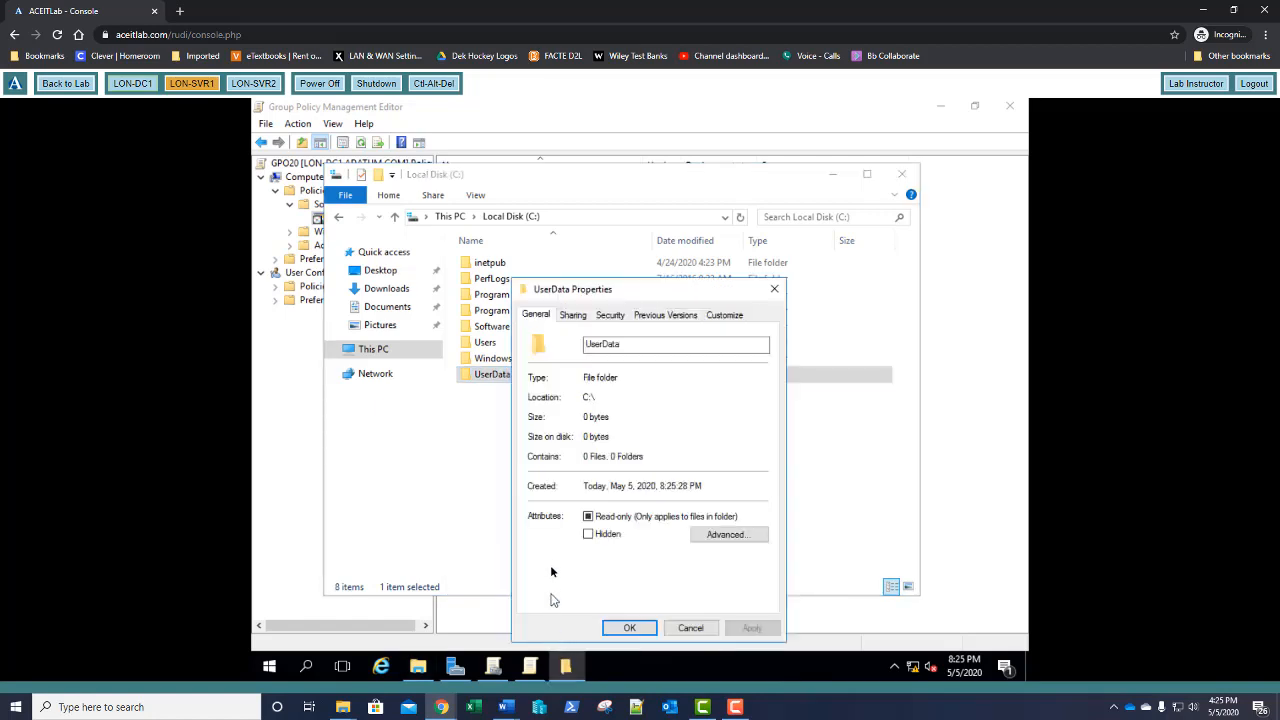
left_click(573, 315)
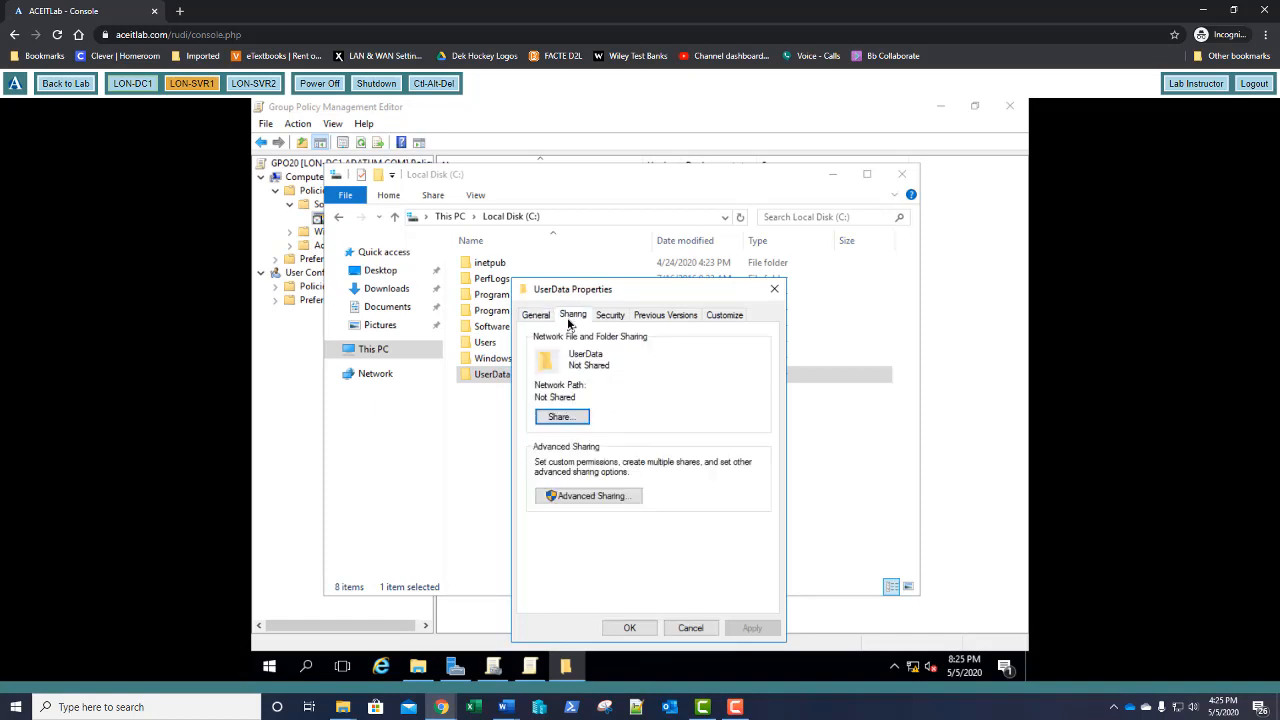
left_click(586, 496)
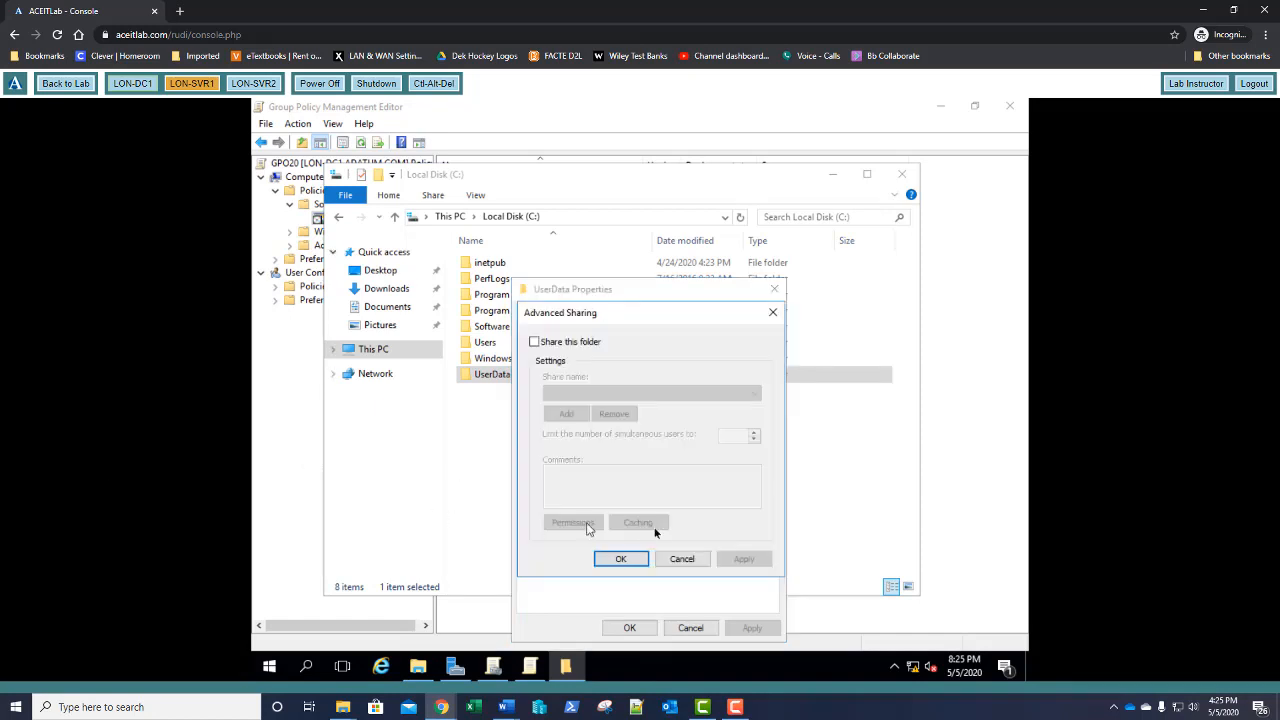
left_click(565, 345)
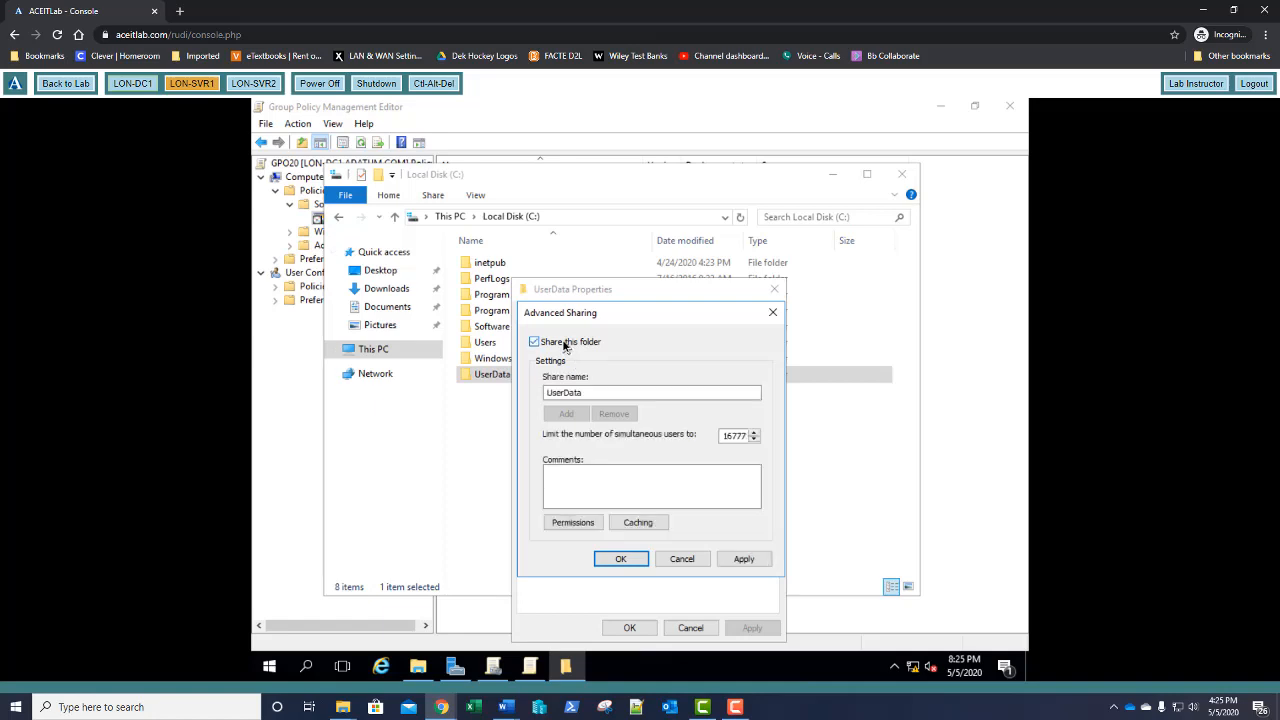
left_click(575, 523)
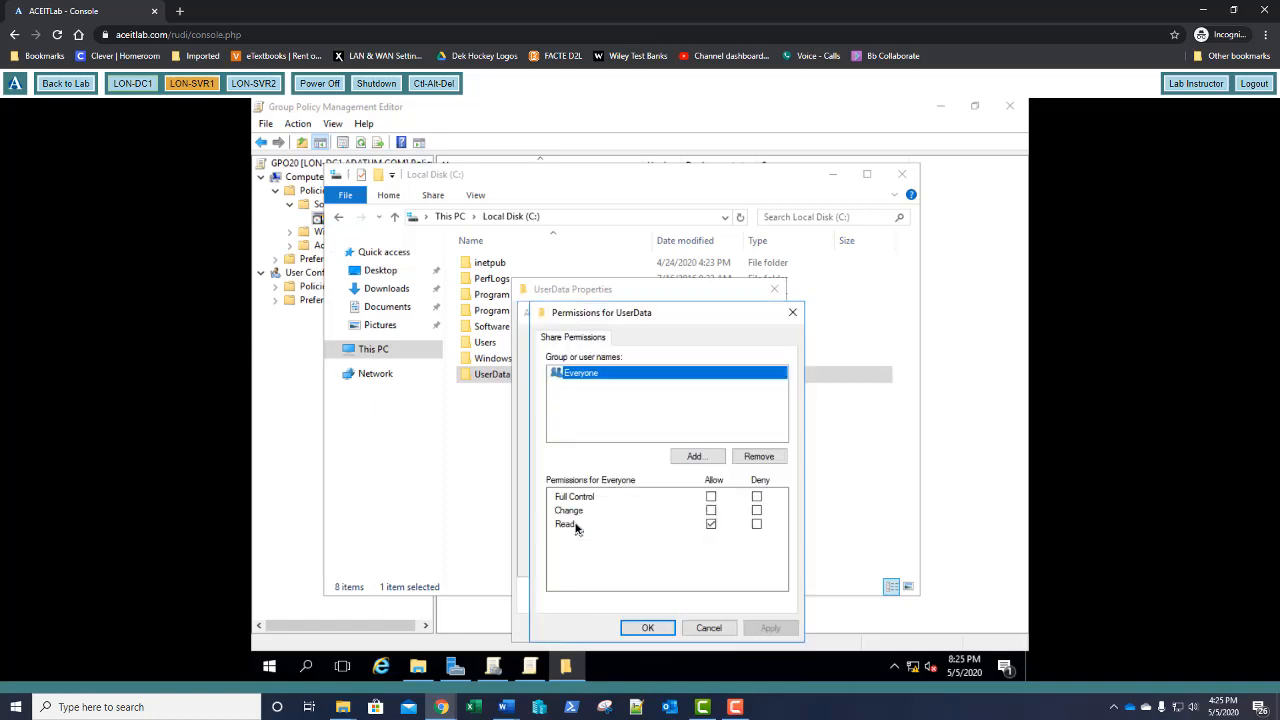
left_click(710, 497)
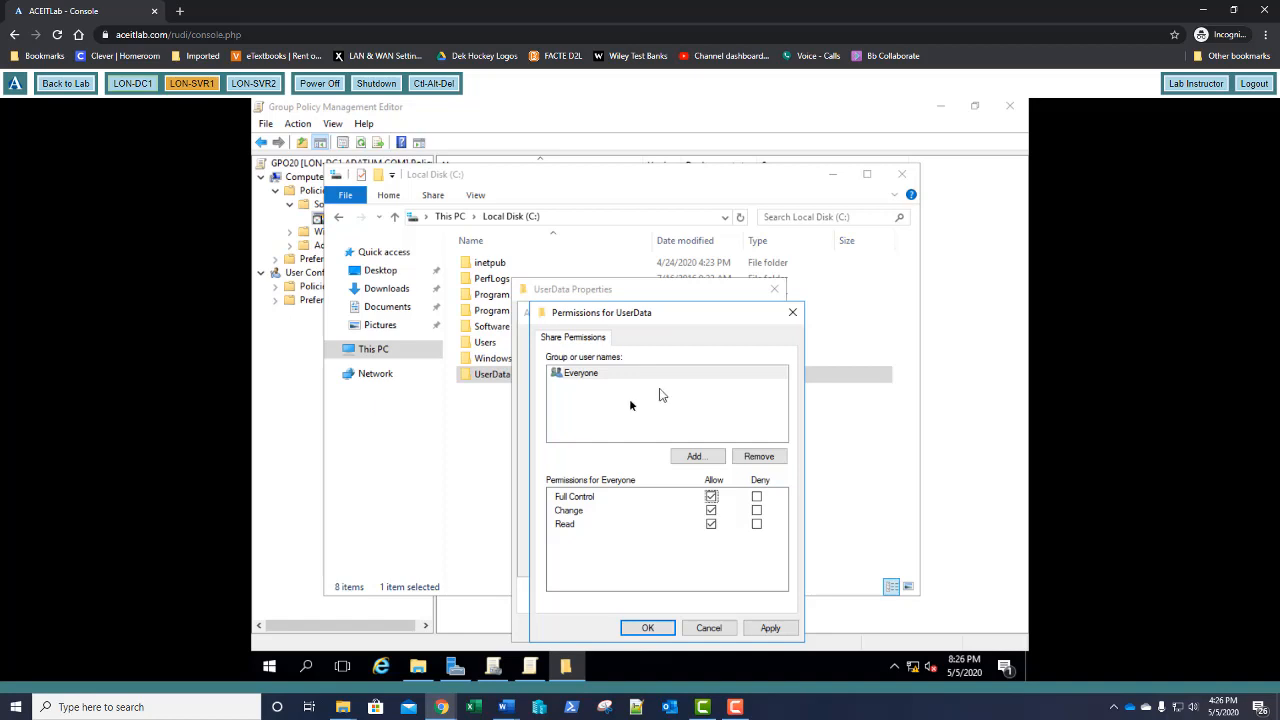
left_click(647, 627)
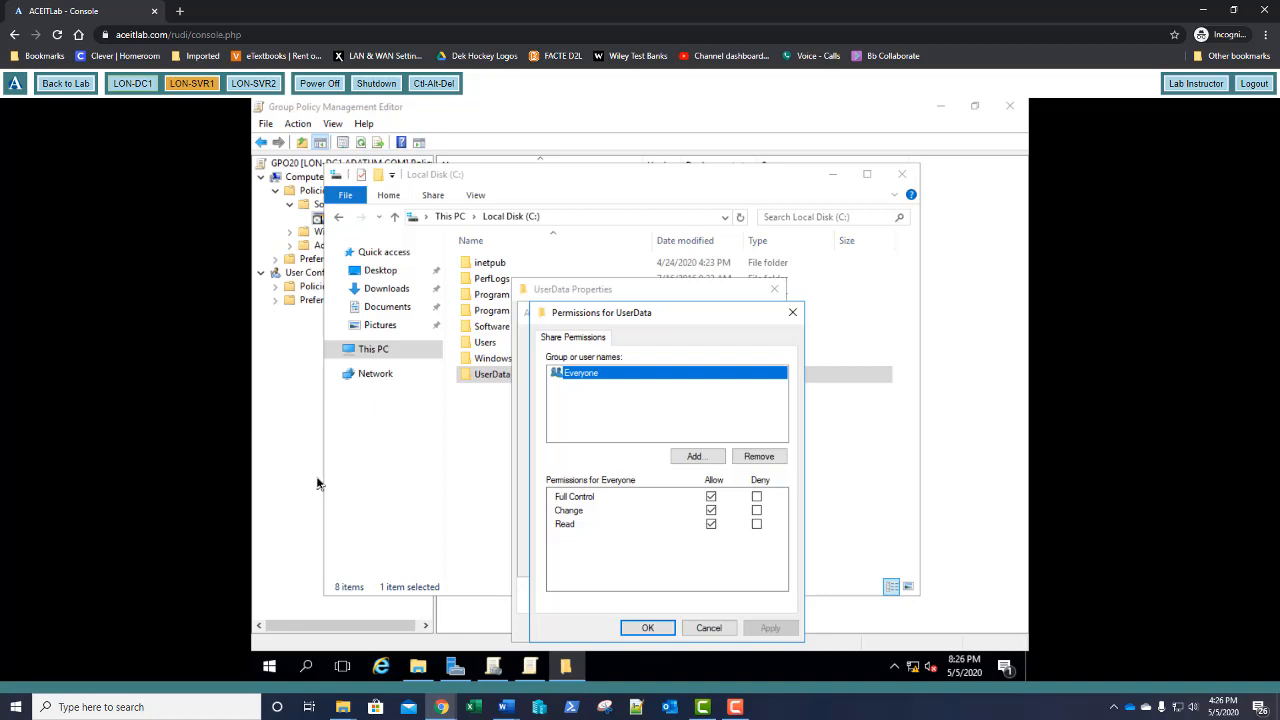
left_click(648, 627)
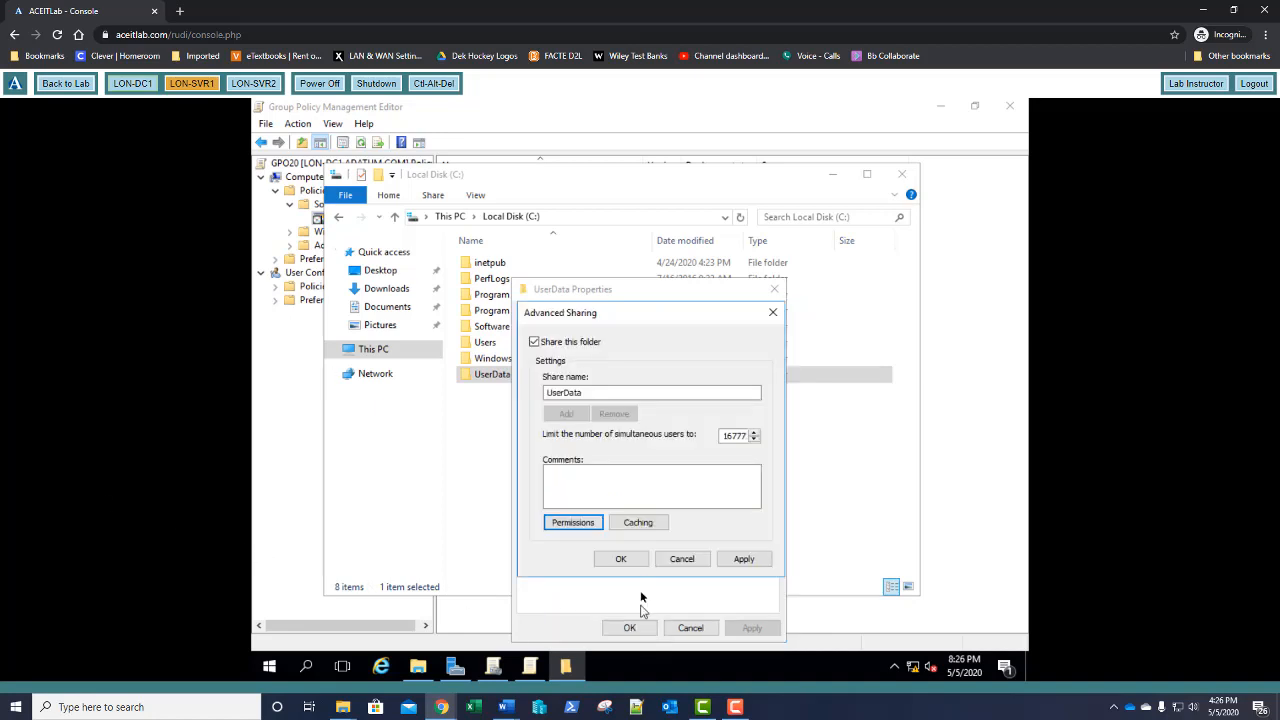
left_click(628, 559)
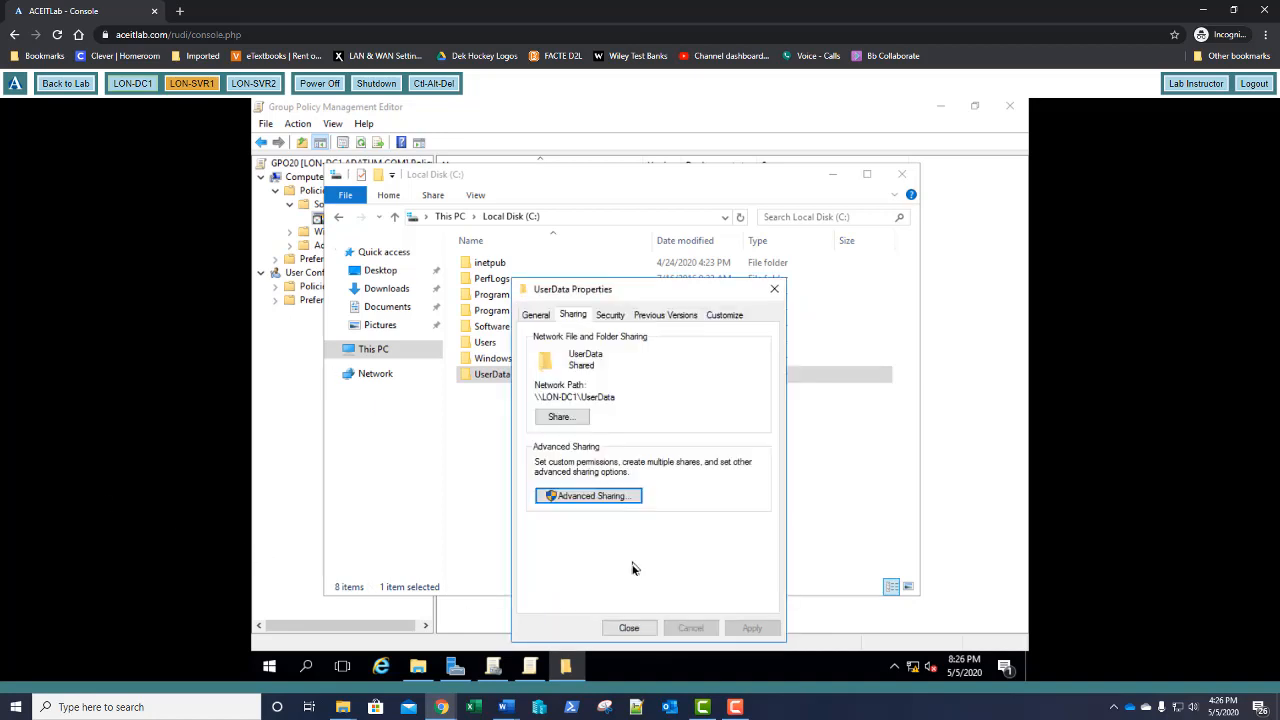
left_click(628, 628)
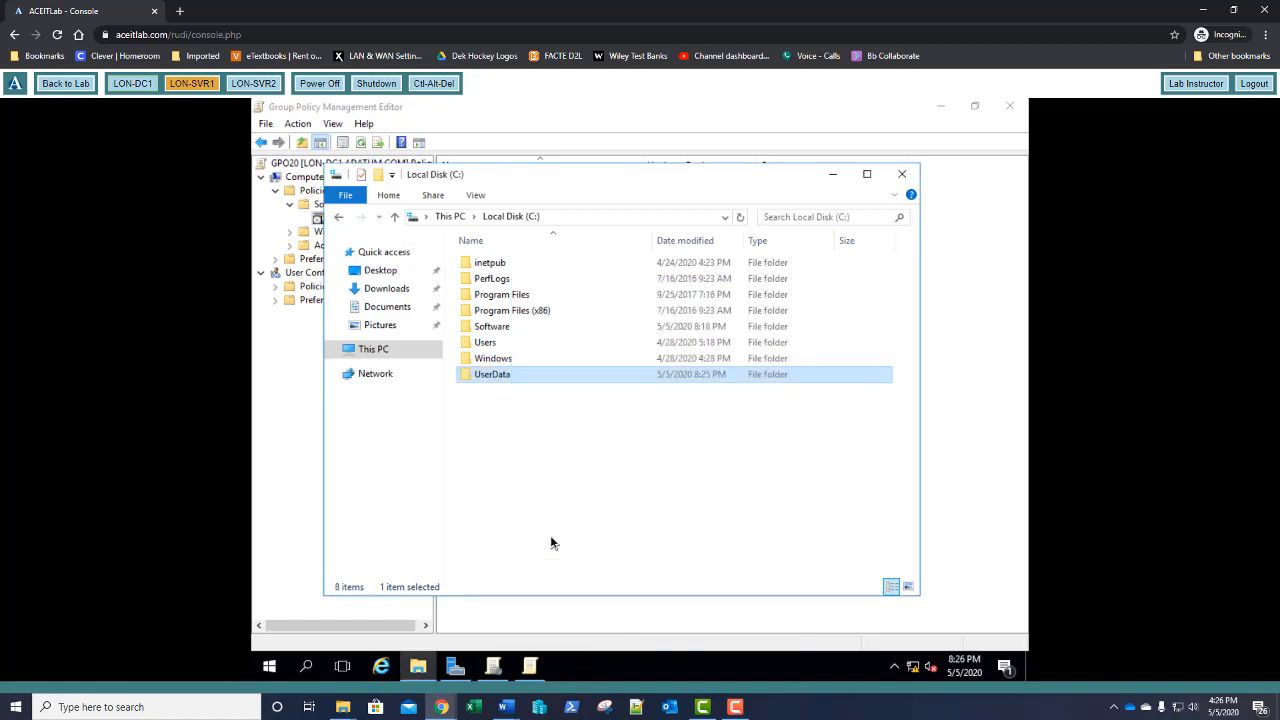
left_click(280, 482)
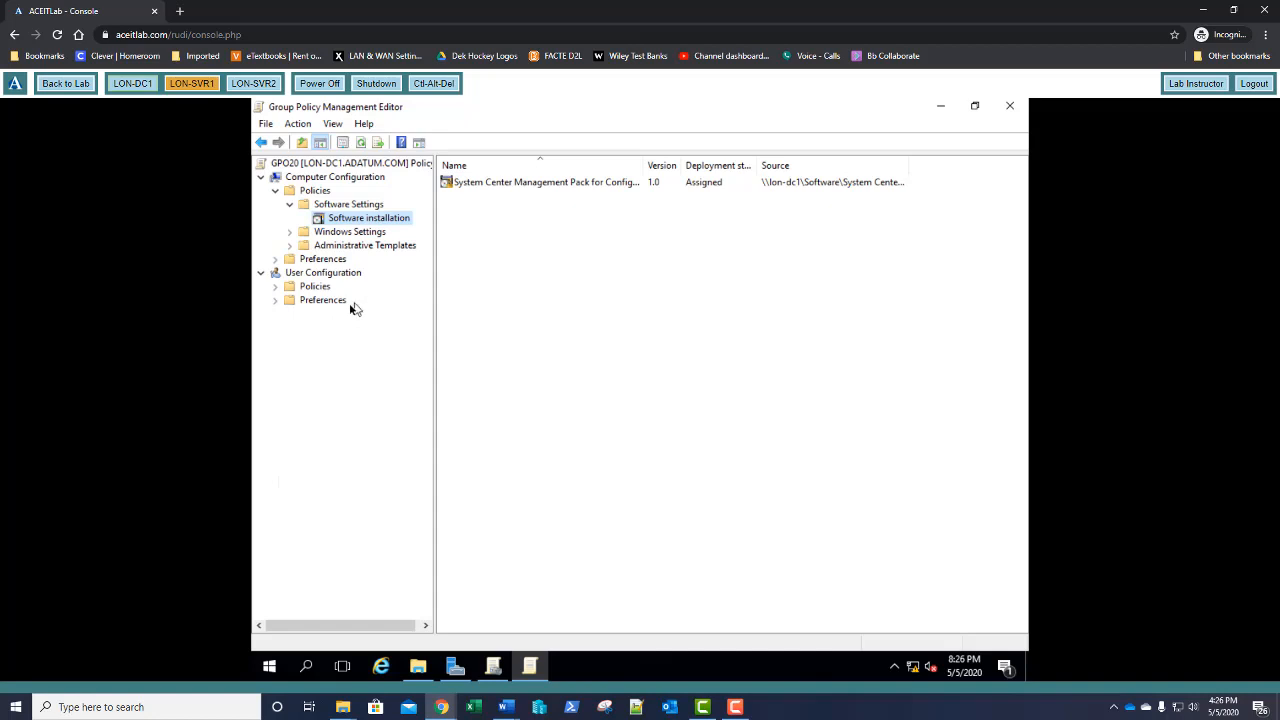
Expand User Configuration > Policies > Windows Settings > Folder Redirection and select Documents
left_click(276, 288)
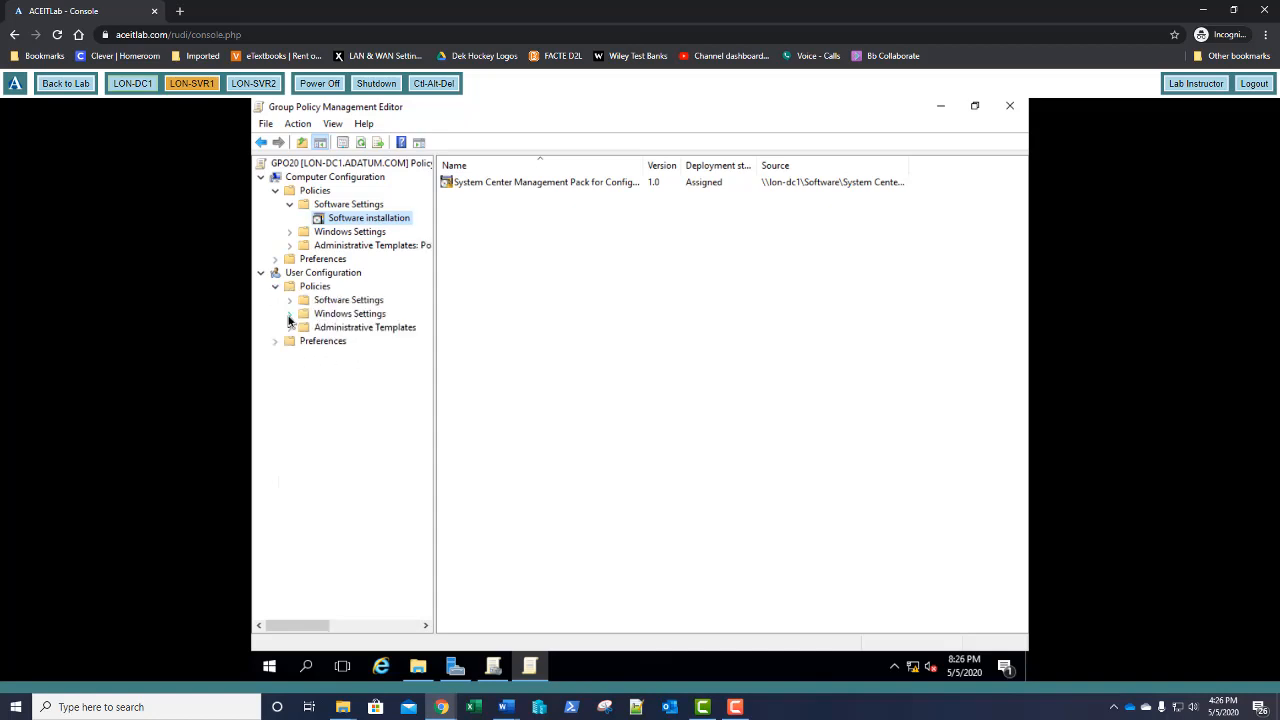
left_click(289, 315)
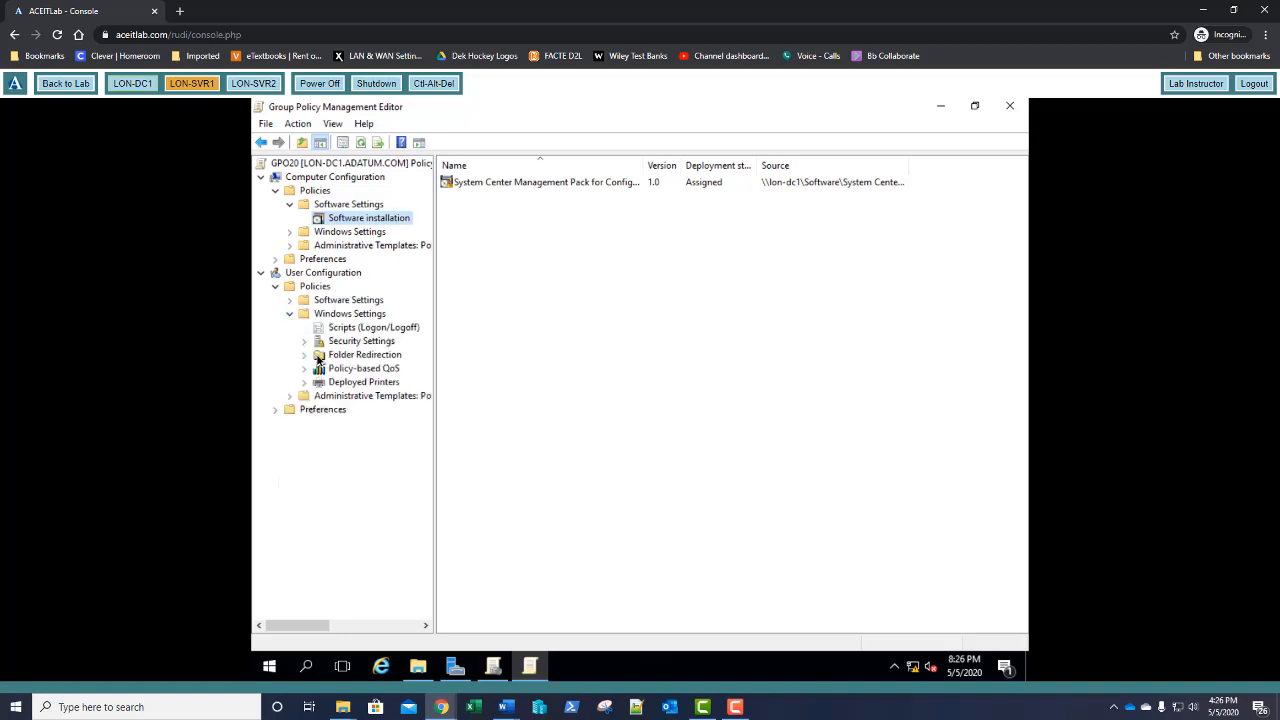
left_click(310, 357)
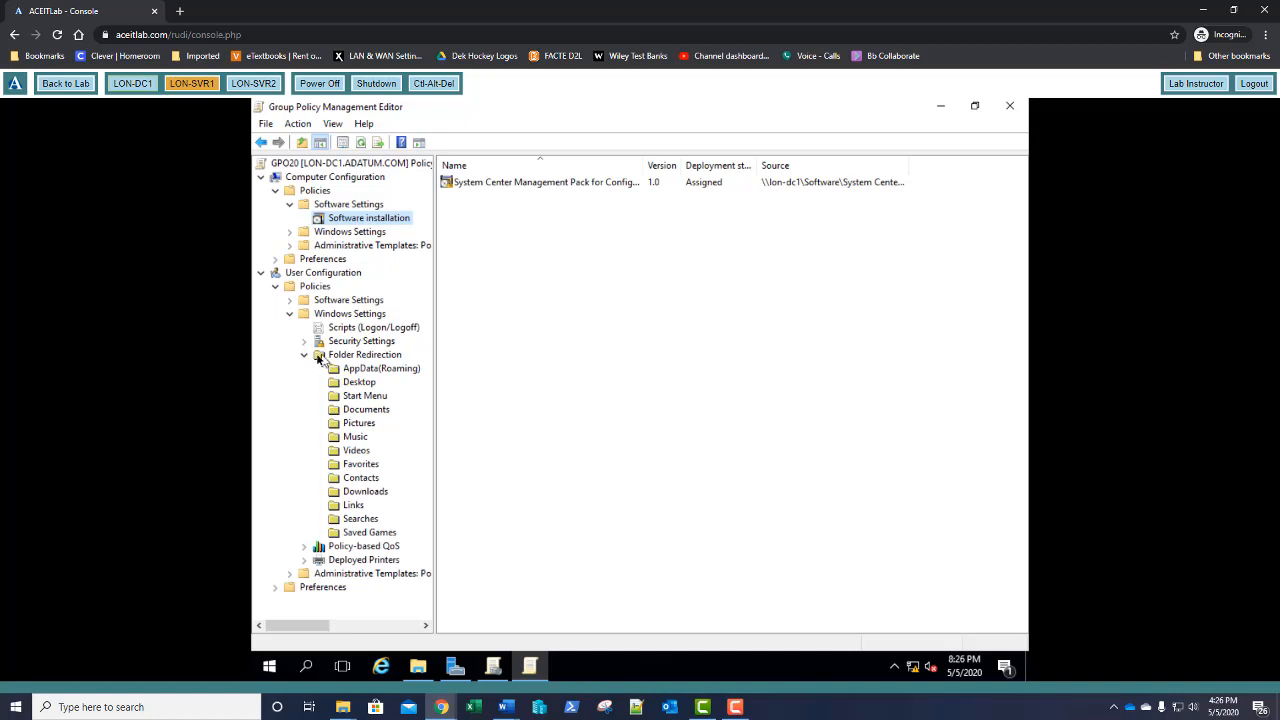
left_click(359, 412)
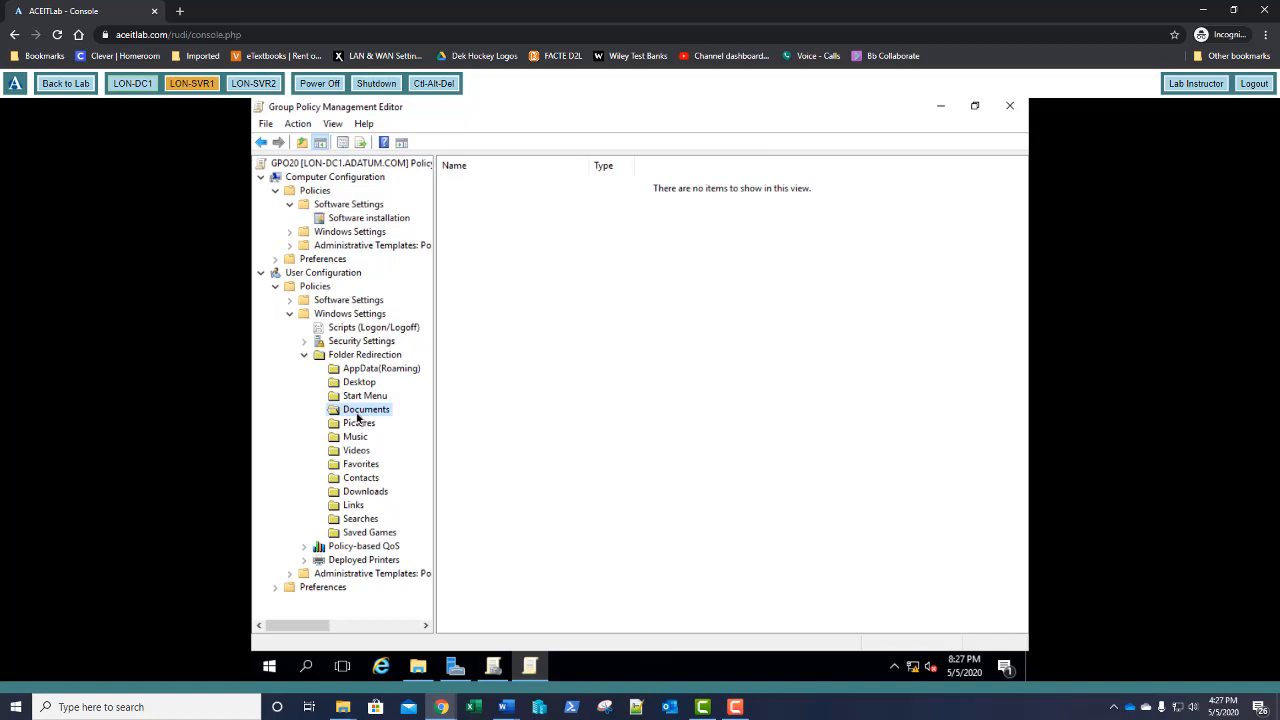
In Documents properties, choose 'Basic - Redirect everyone's folder to the same location'
right_click(358, 418)
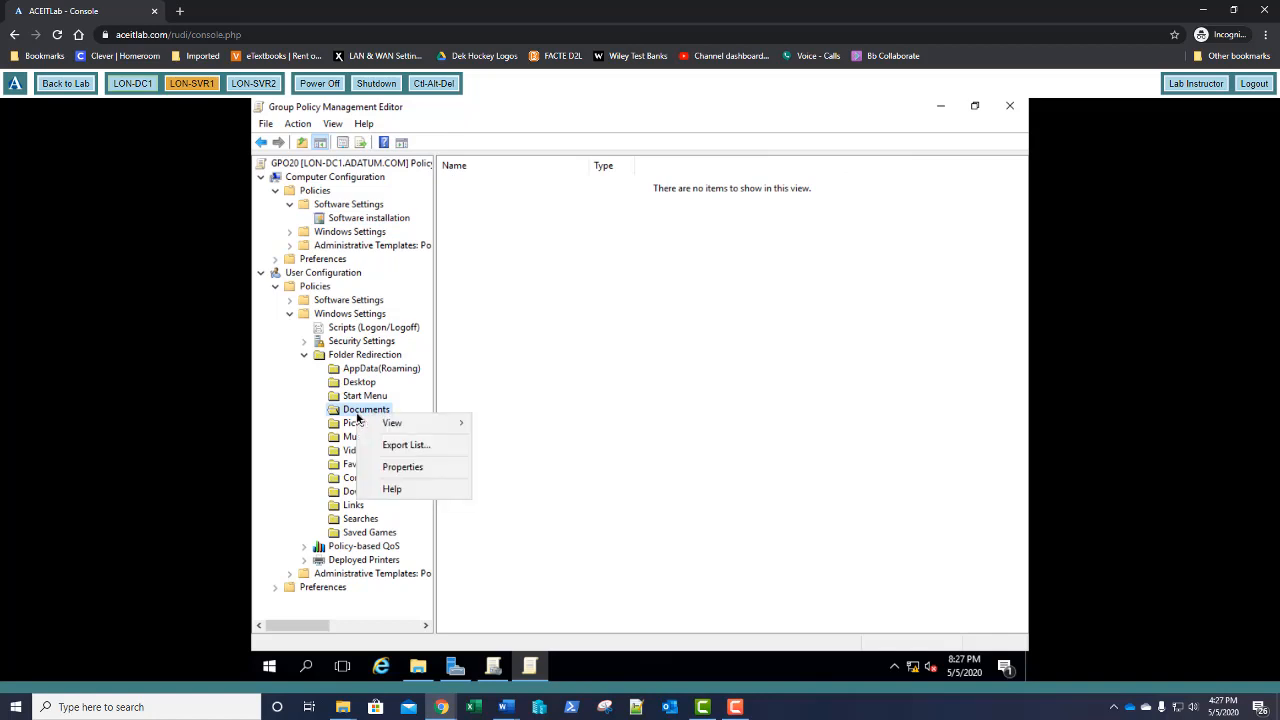
left_click(403, 467)
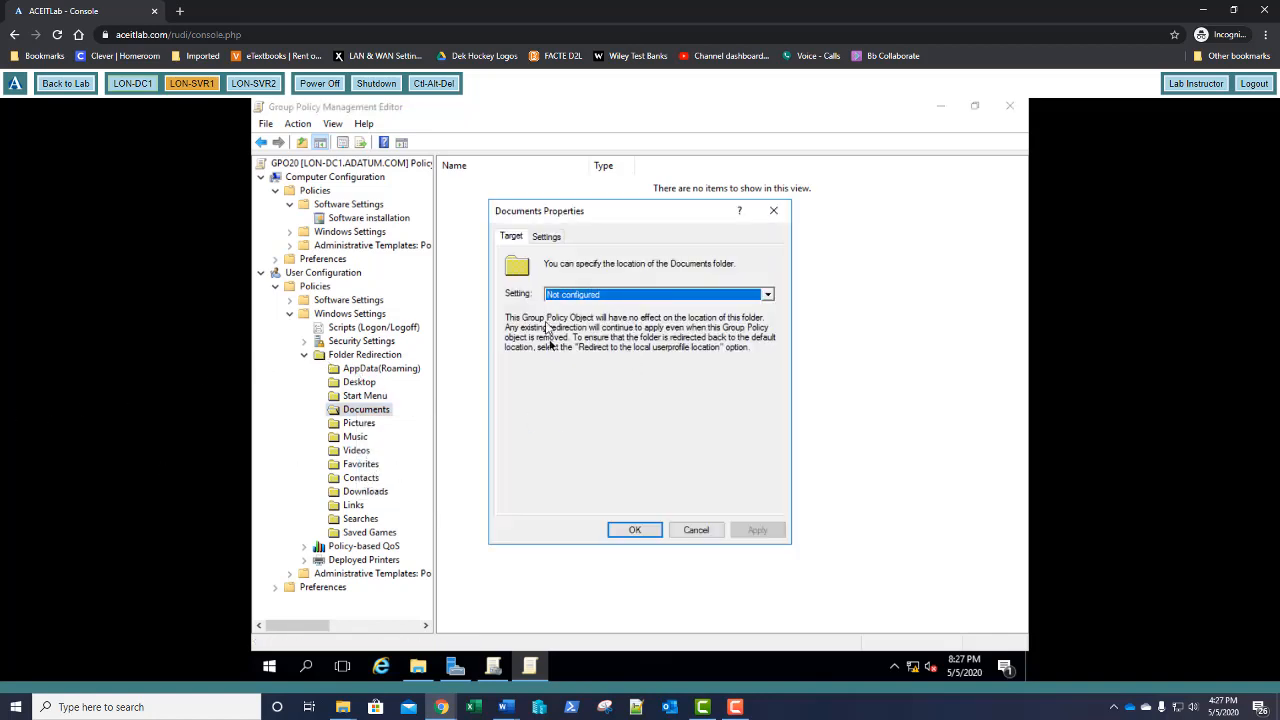
left_click(767, 296)
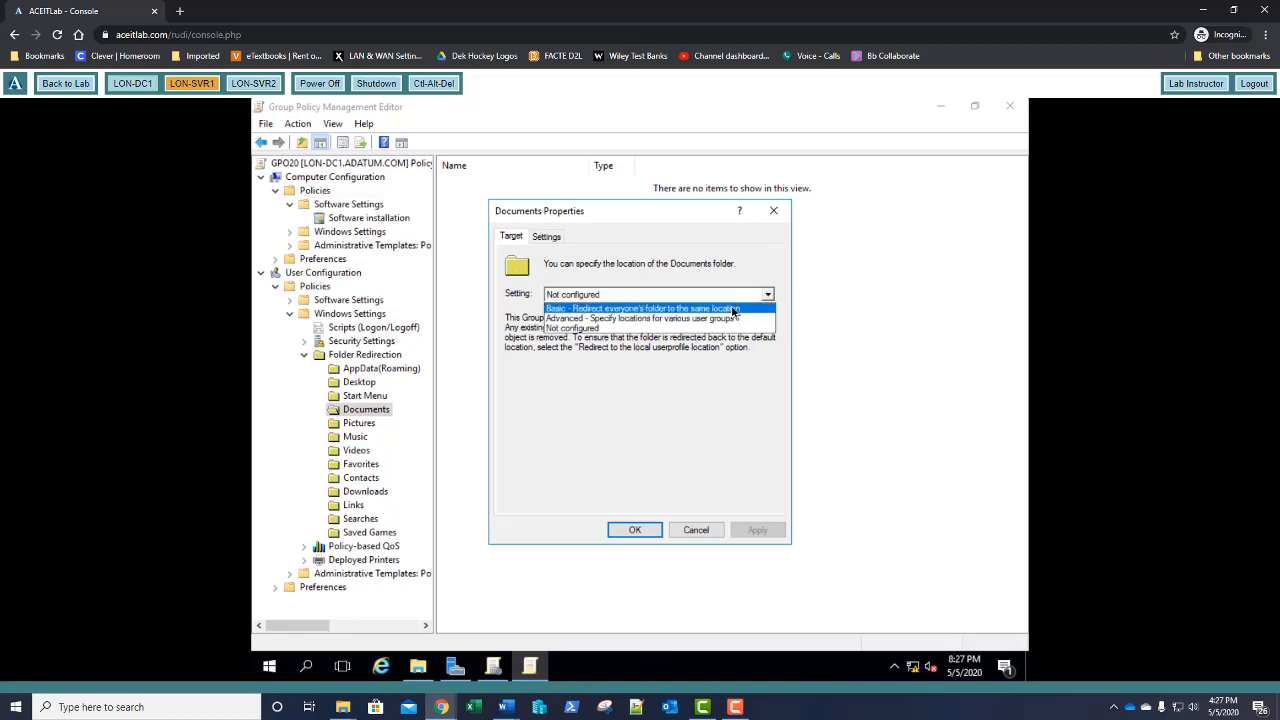
left_click(732, 309)
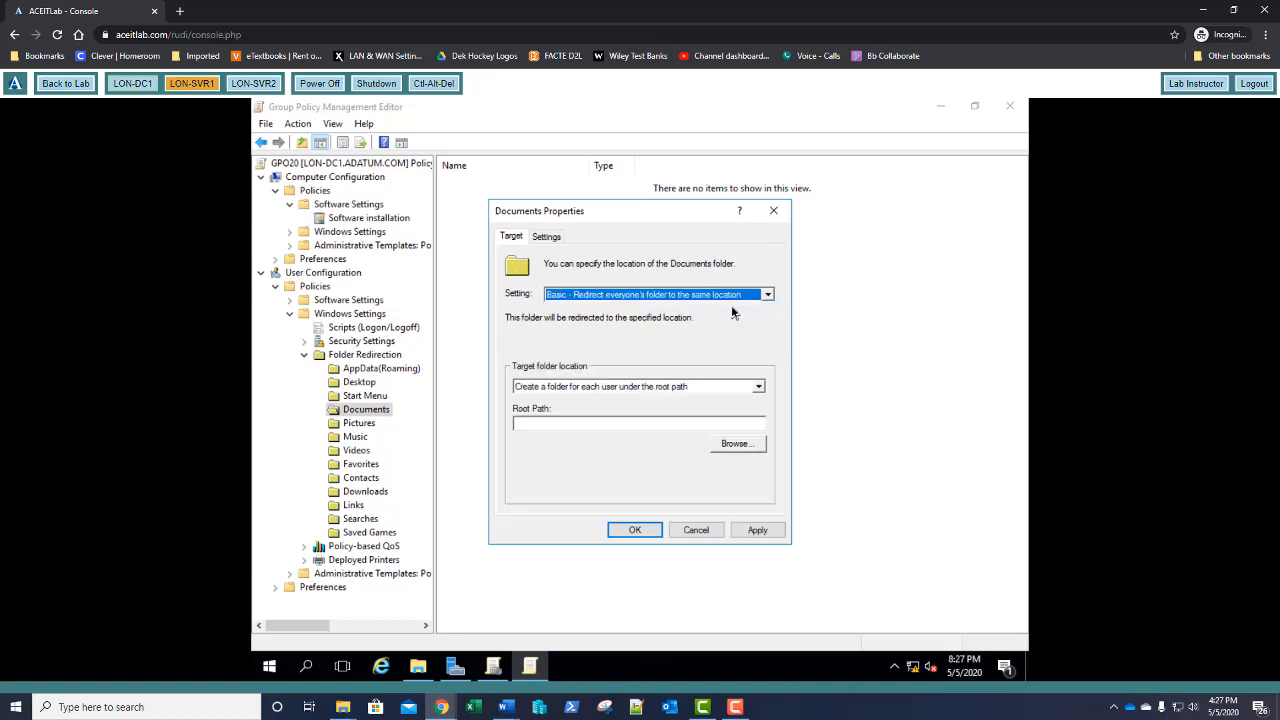
Set the root path to \\lon-dc1\userdata and confirm the redirection warning
left_click(588, 423)
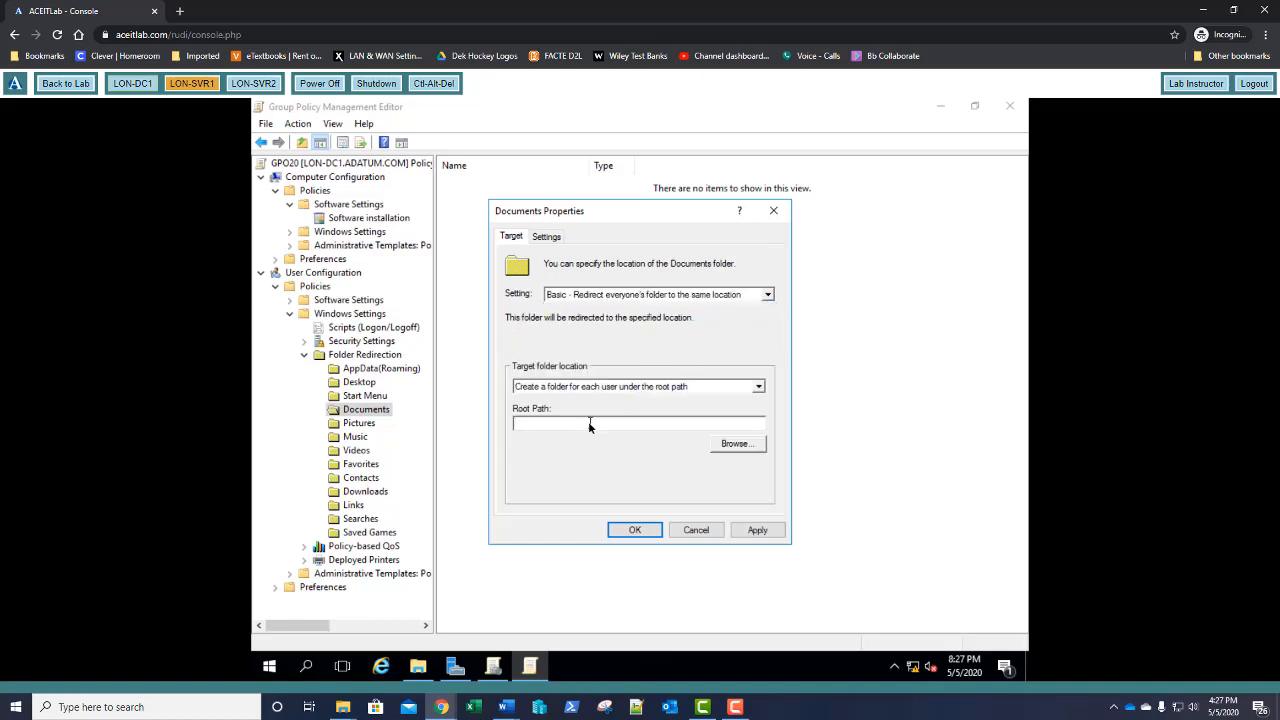
type("\\\\lon-dc1\\user")
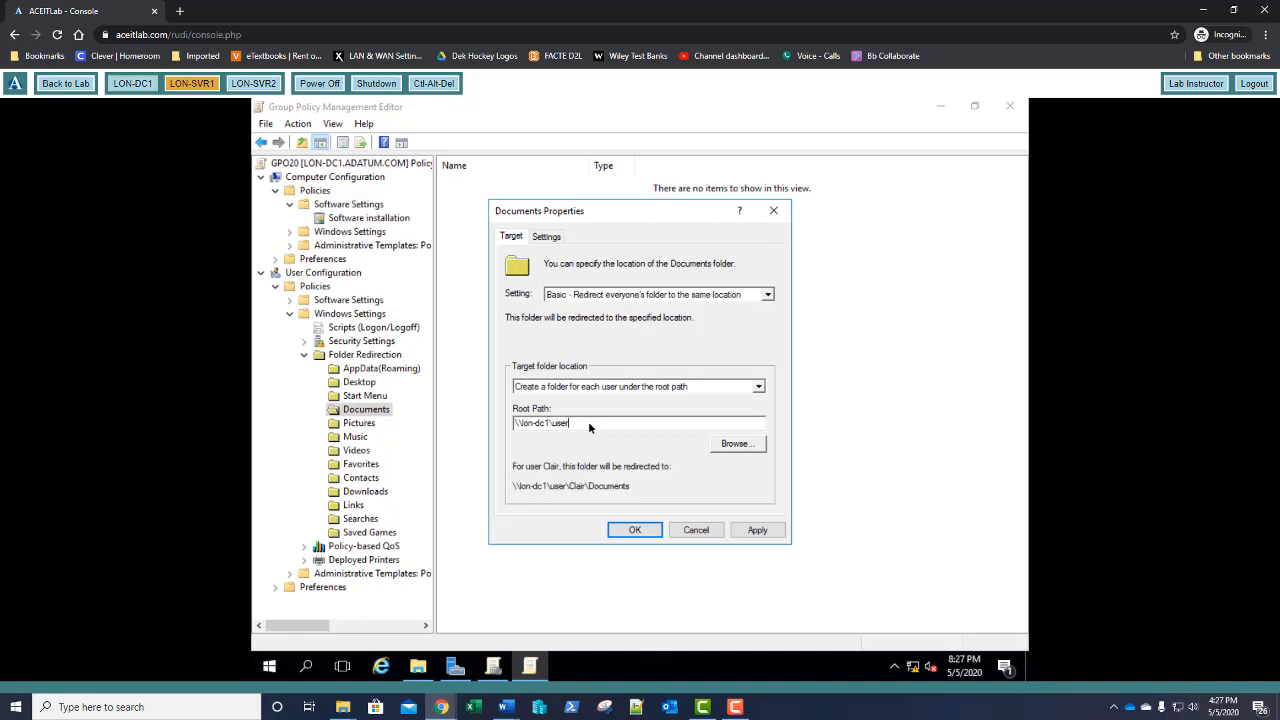
type("data")
left_click(633, 531)
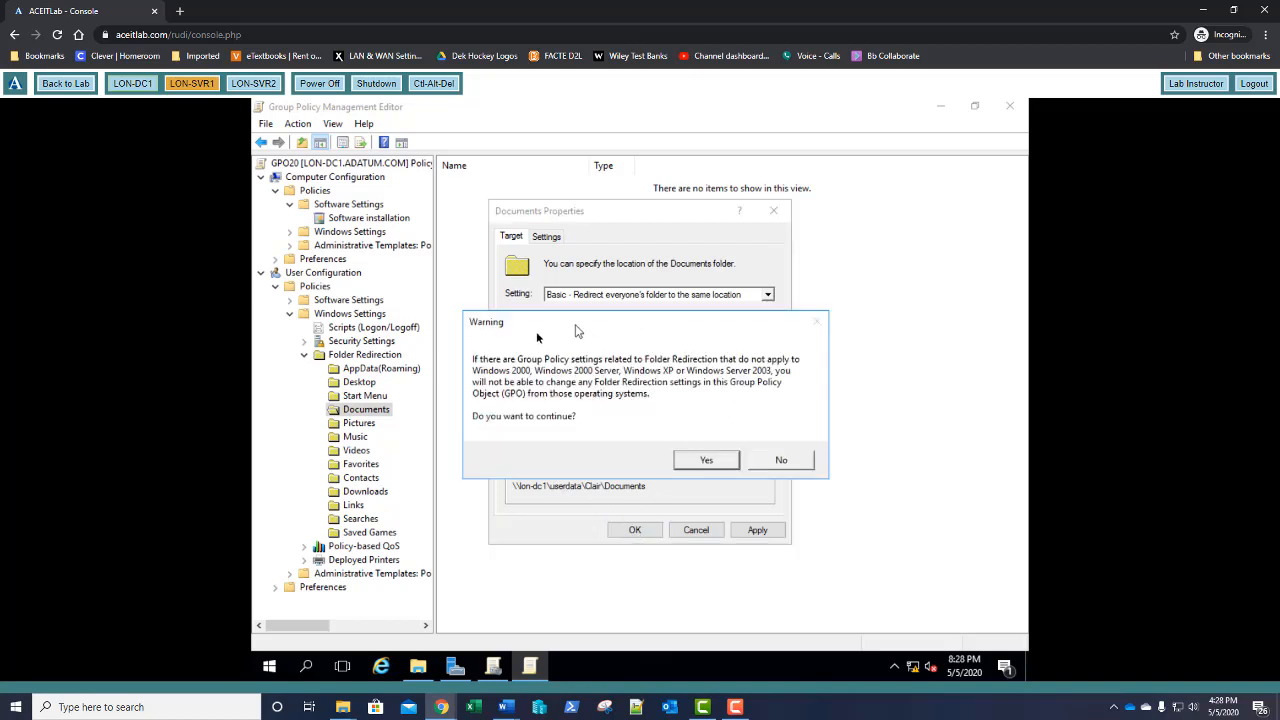
left_click(708, 460)
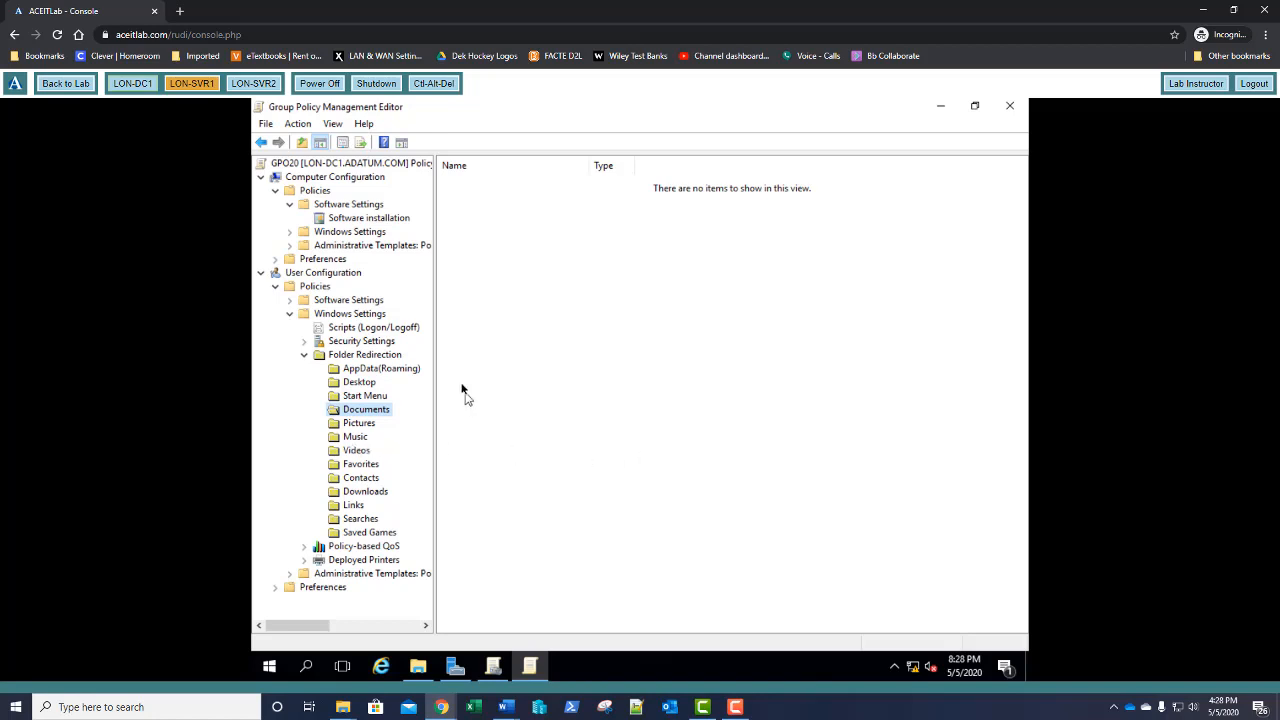
Switch to LON-SVR2 and sign in with the administrator password
left_click(248, 84)
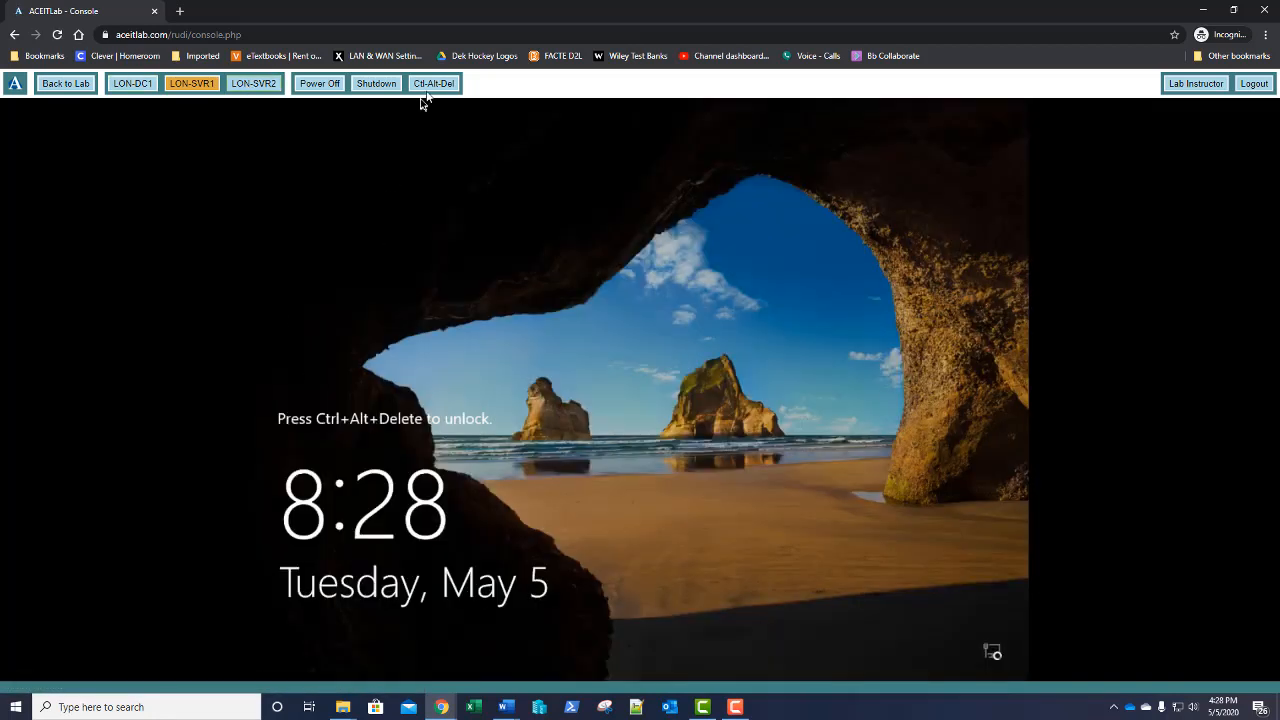
left_click(430, 86)
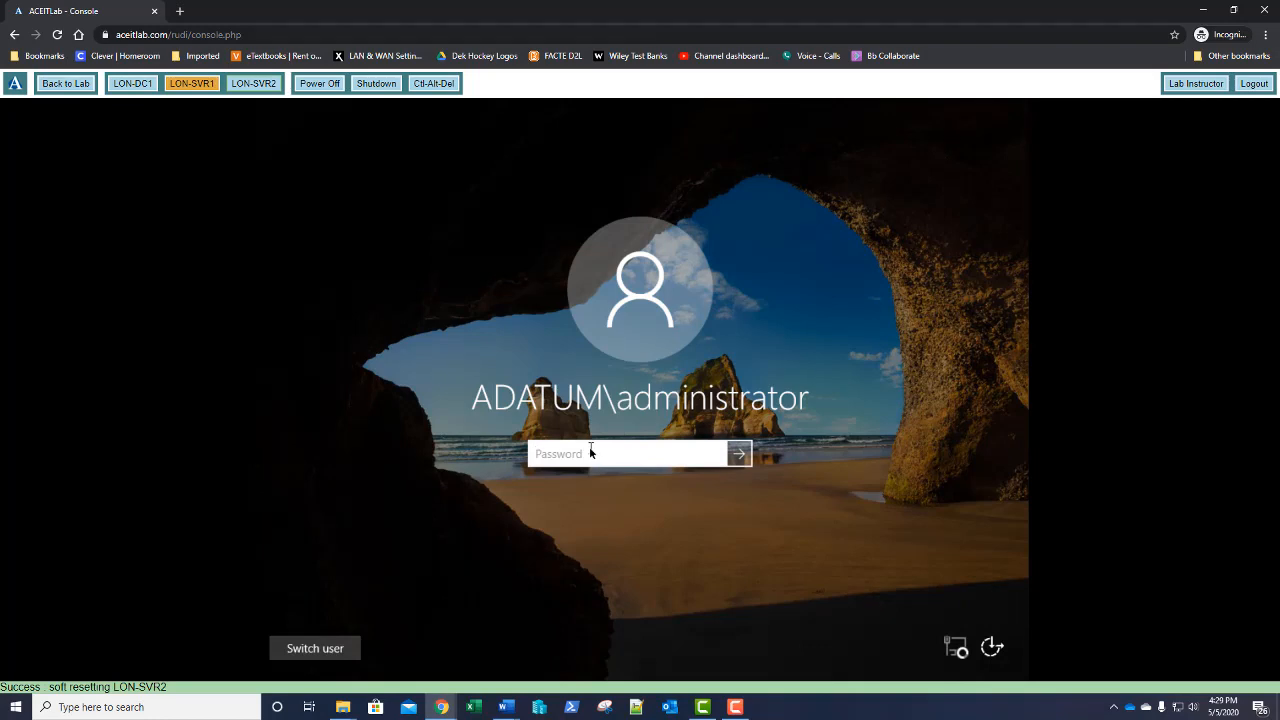
type("Pa$$w0rd")
key("Return")
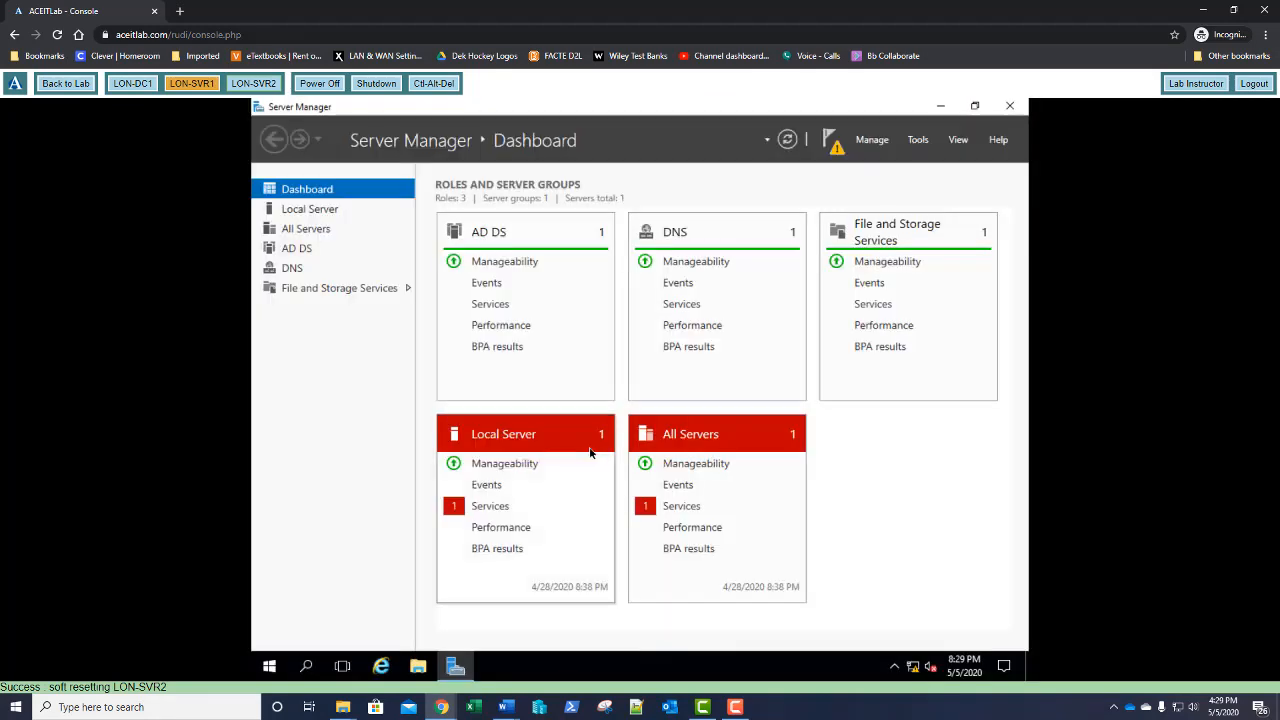
Sign the administrator out of LON-SVR2 from the Start menu
left_click(272, 672)
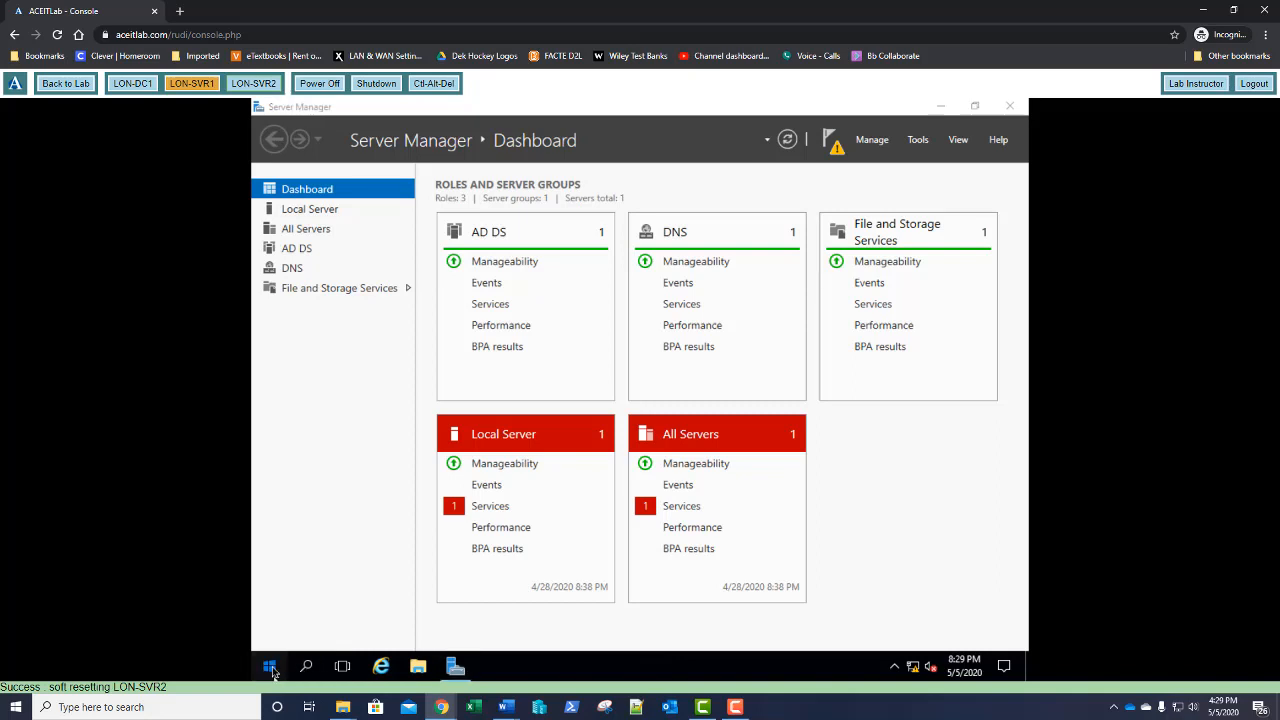
left_click(273, 560)
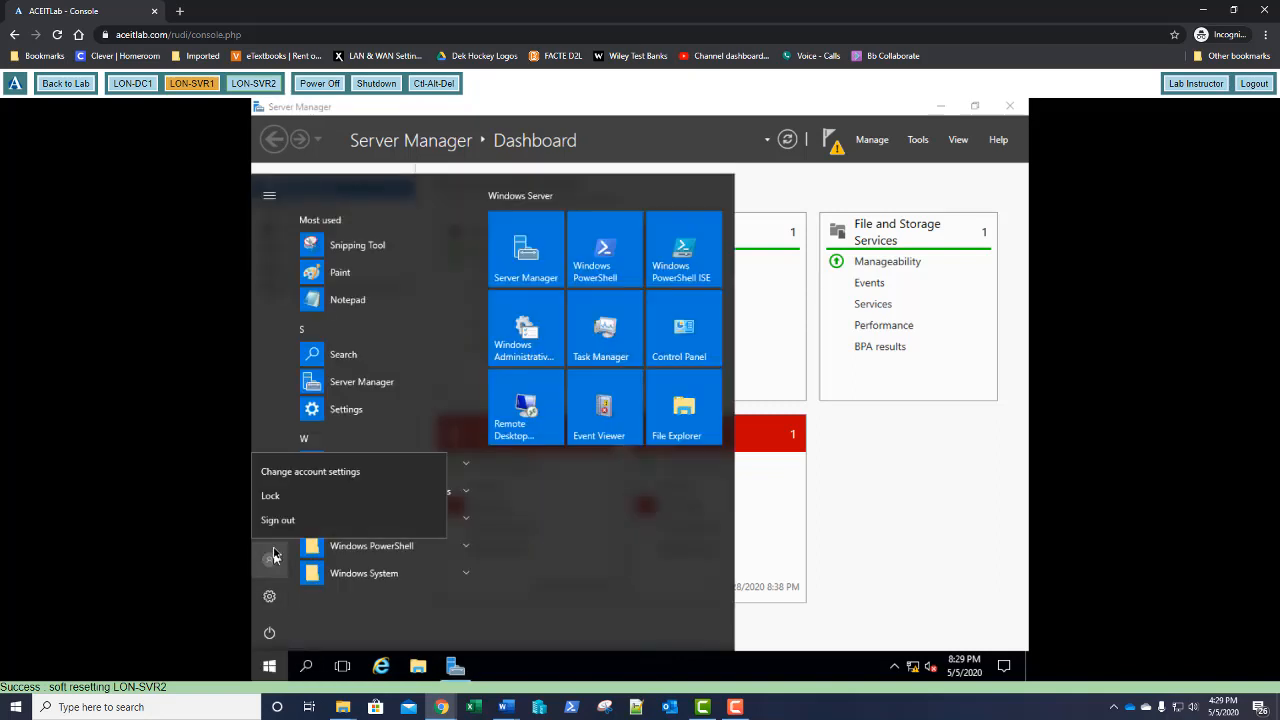
left_click(275, 522)
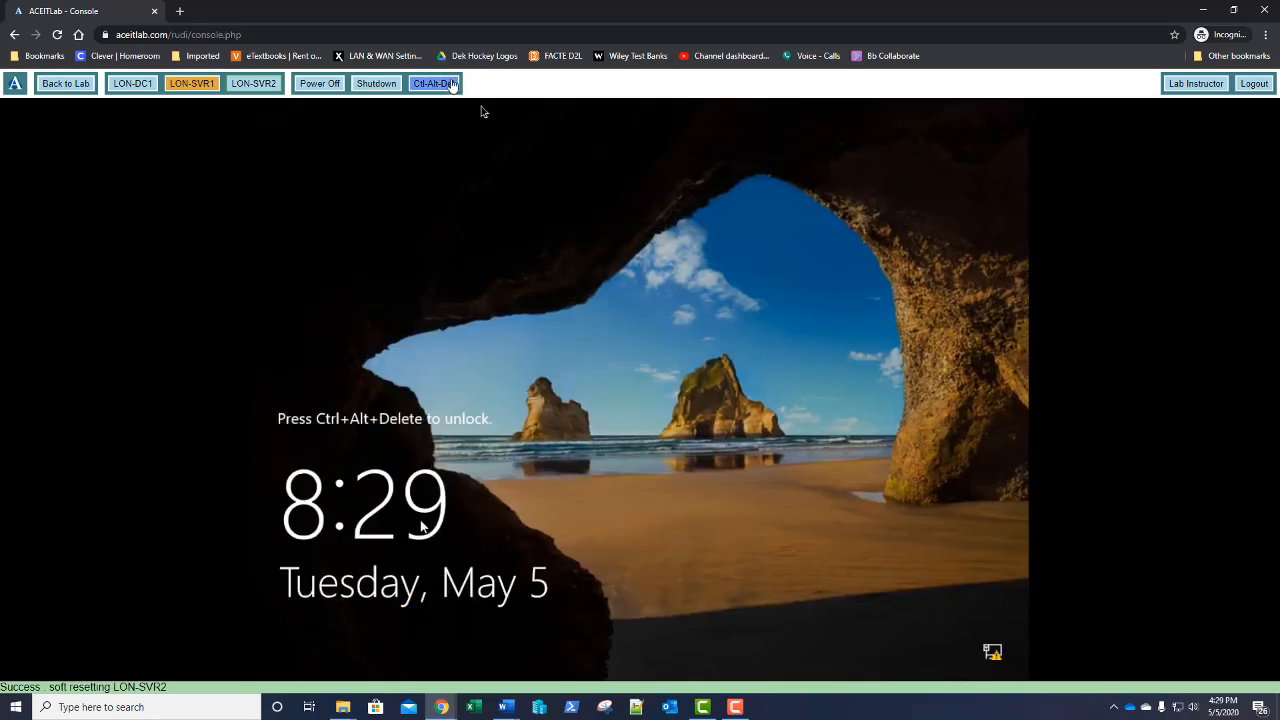
Sign in as a different user with the test user's account name and password
left_click(448, 85)
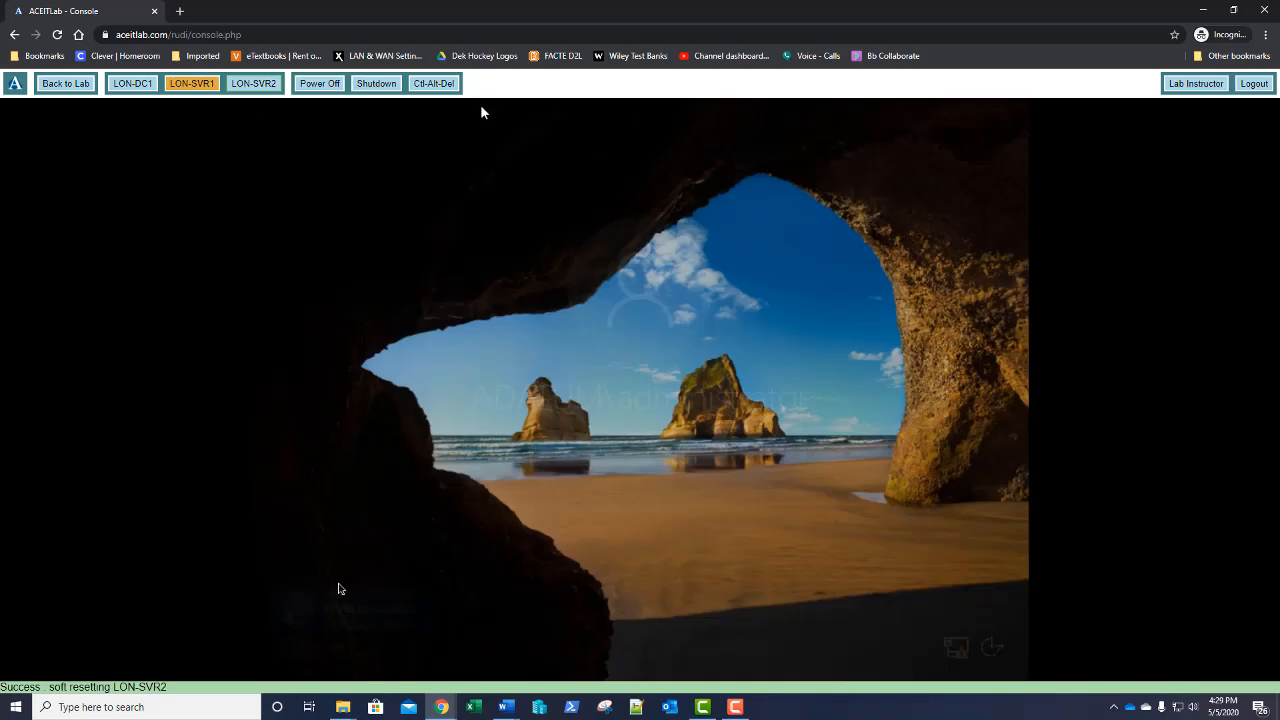
left_click(333, 643)
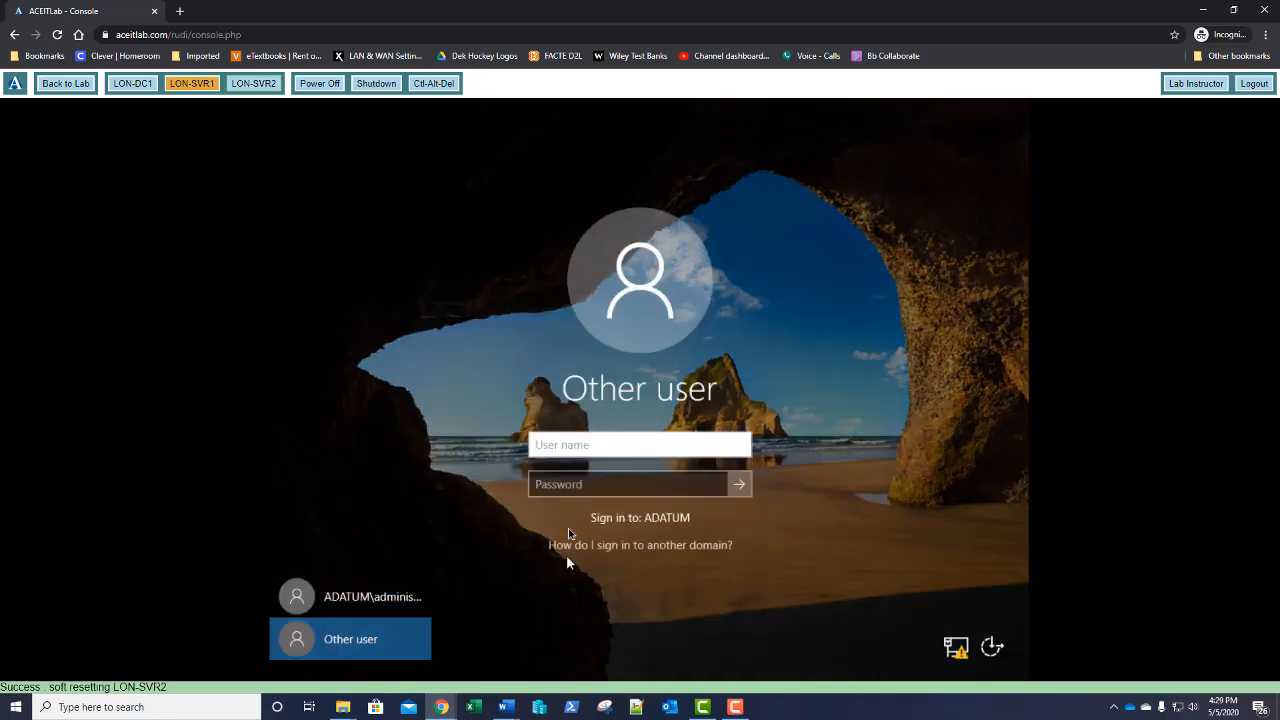
type("treynolds")
key("Tab")
type("Pa$$")
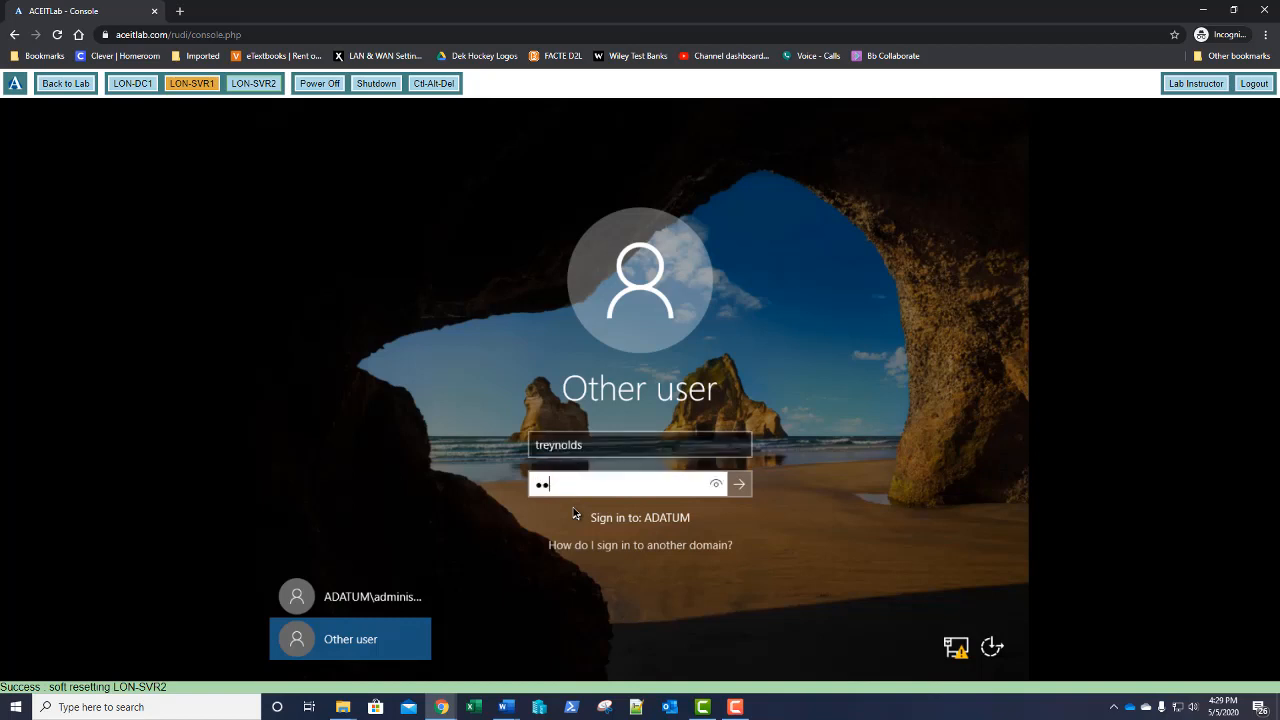
type("w0rd")
key("Return")
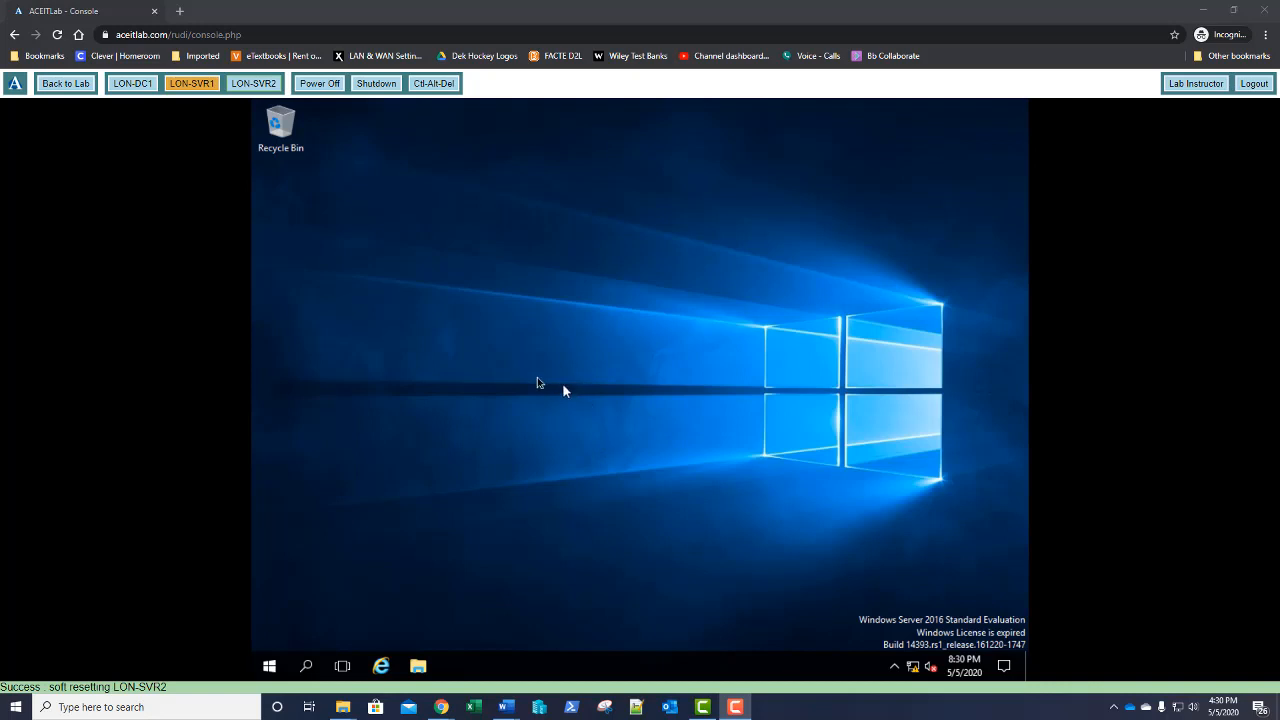
right_click(268, 673)
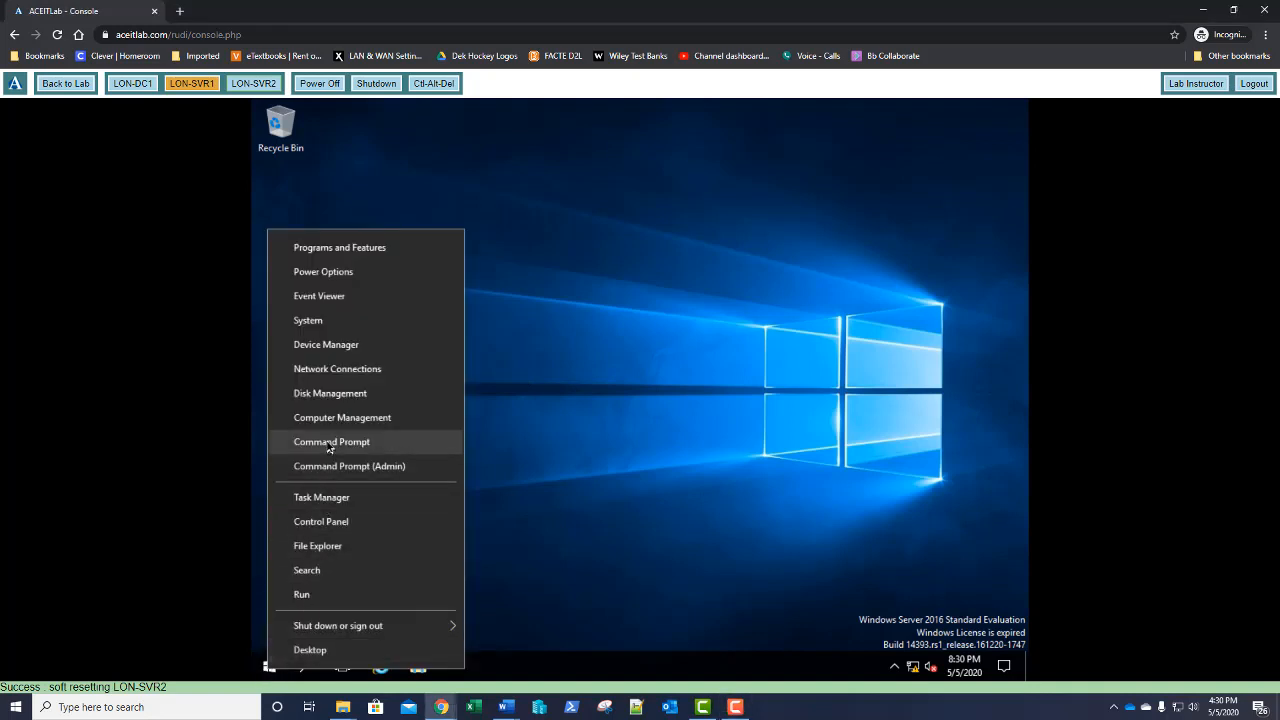
left_click(330, 442)
type("s")
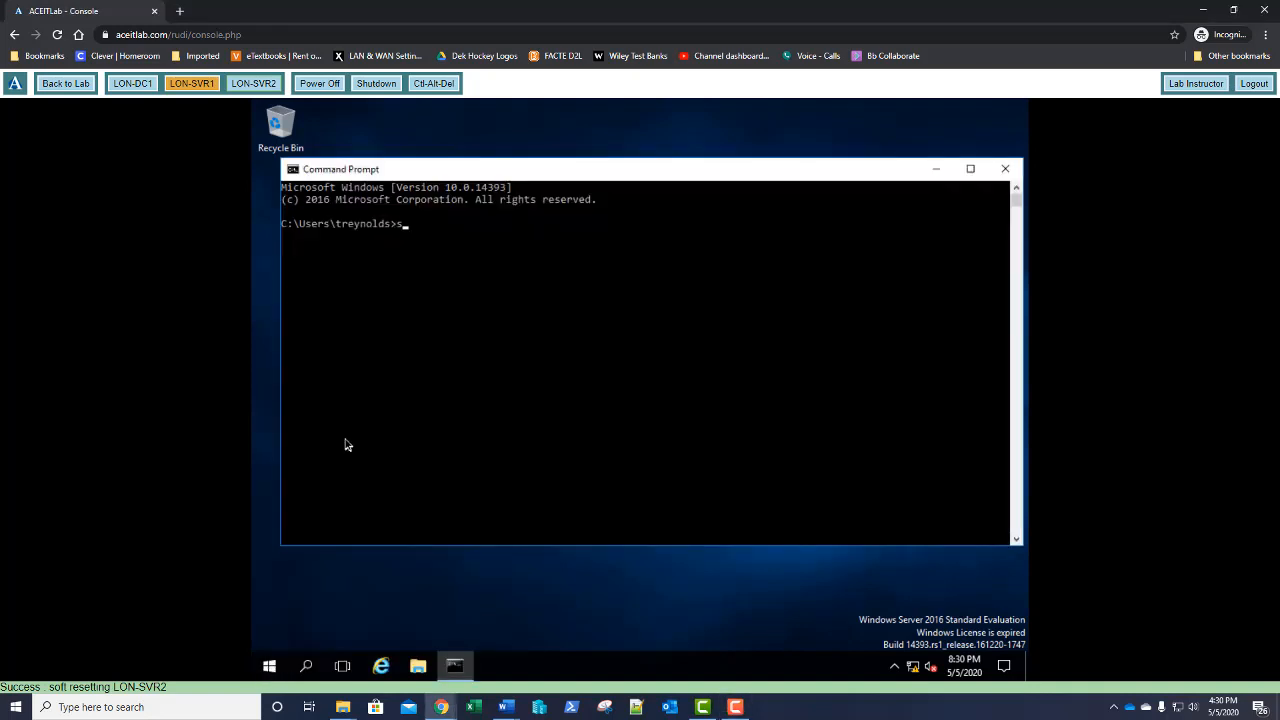
type("lmgr.vbs /rearm")
key("Return")
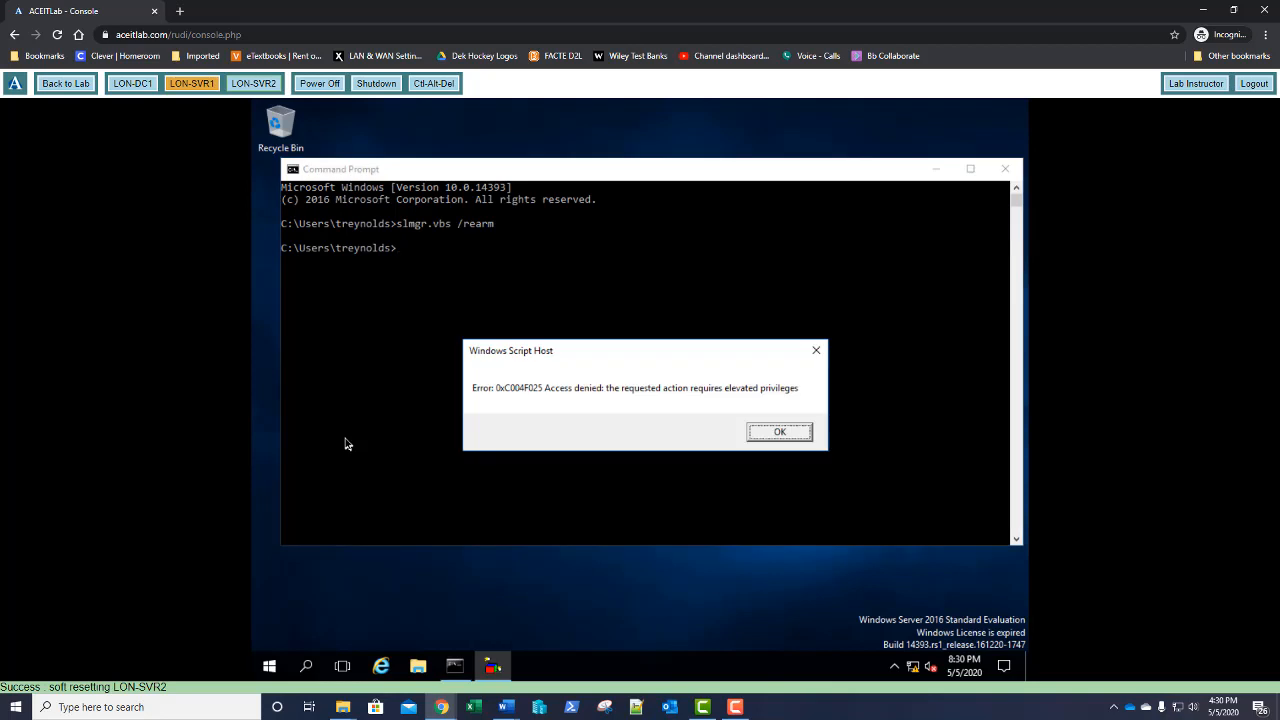
key("Return")
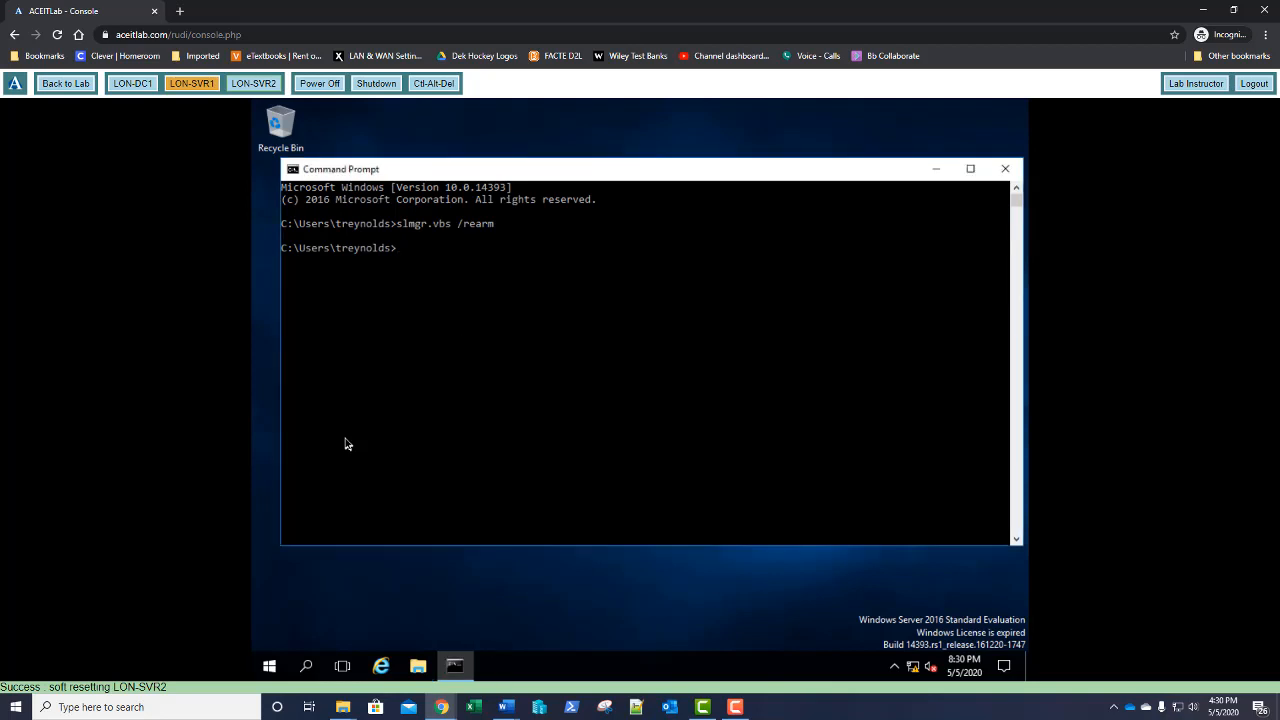
left_click(1003, 167)
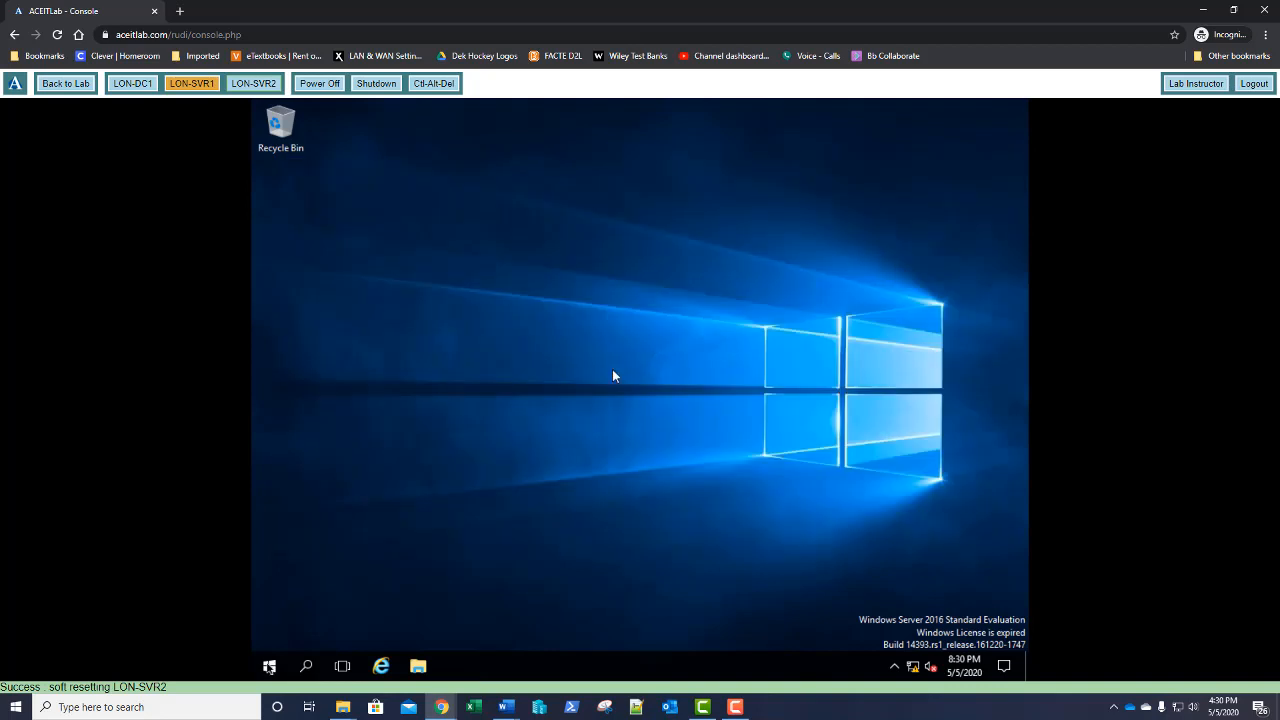
right_click(269, 666)
Open an elevated Command Prompt, supplying the administrator account and its password
left_click(355, 460)
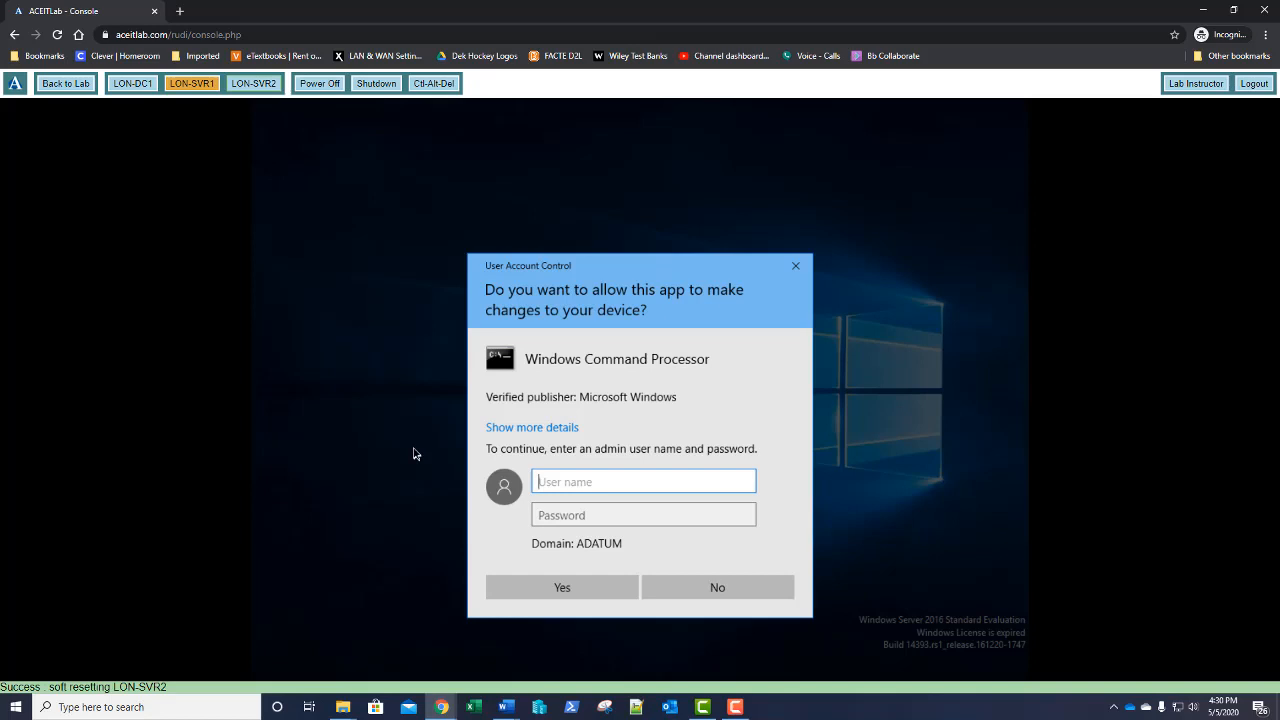
type("administrator")
key("Tab")
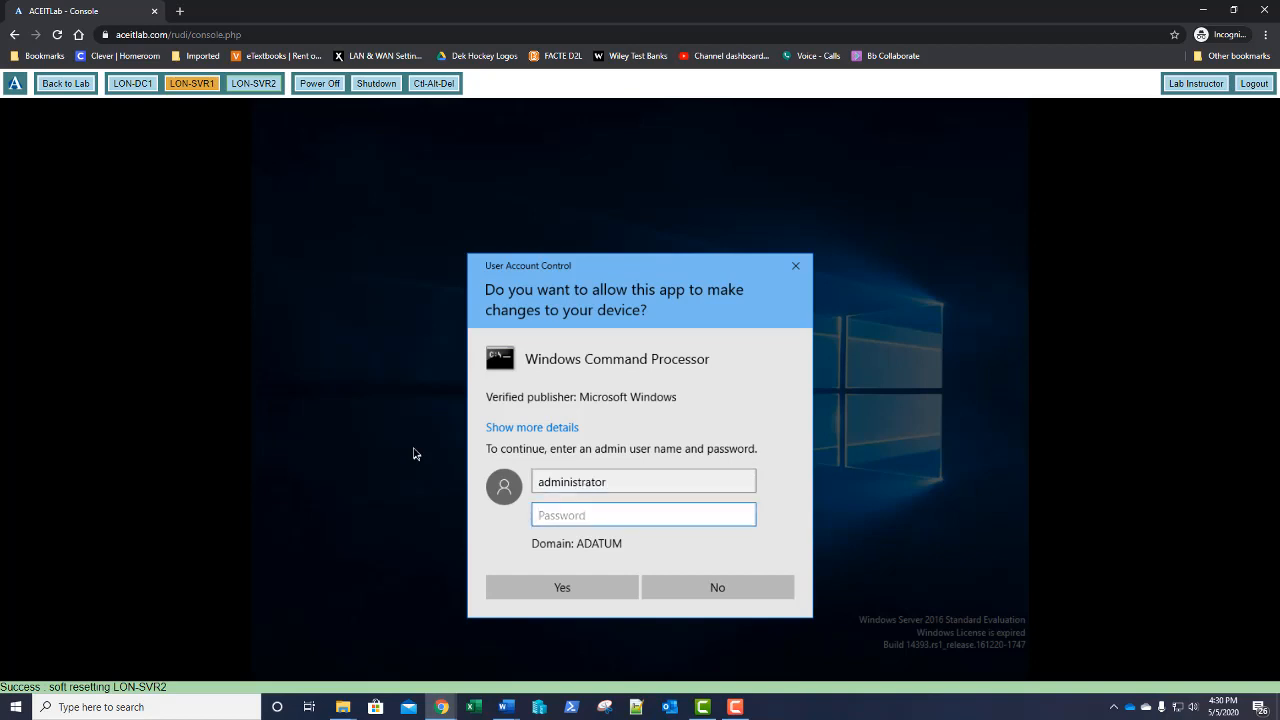
type("Pa$")
type("rd")
key("Return")
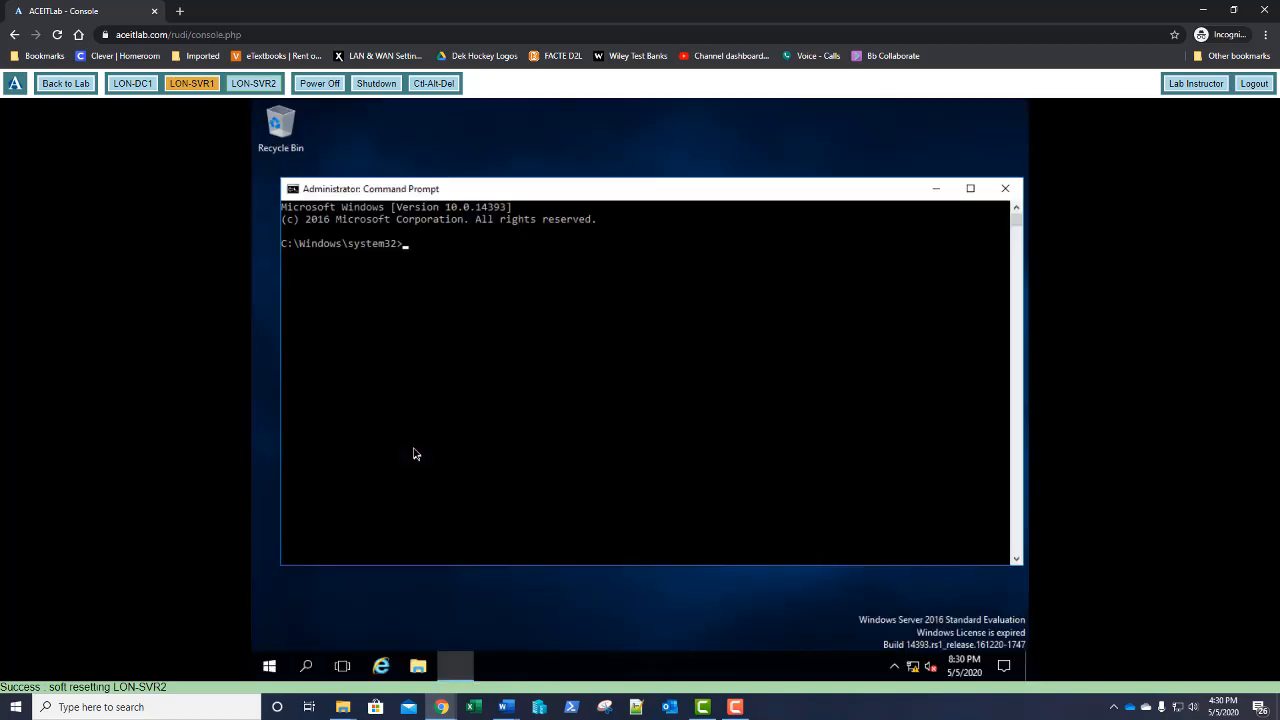
Run slmgr.vbs /rearm to reset the licence, then restart with shutdown -r -t 0
type("slmgr.vbs /rearm")
key("Return")
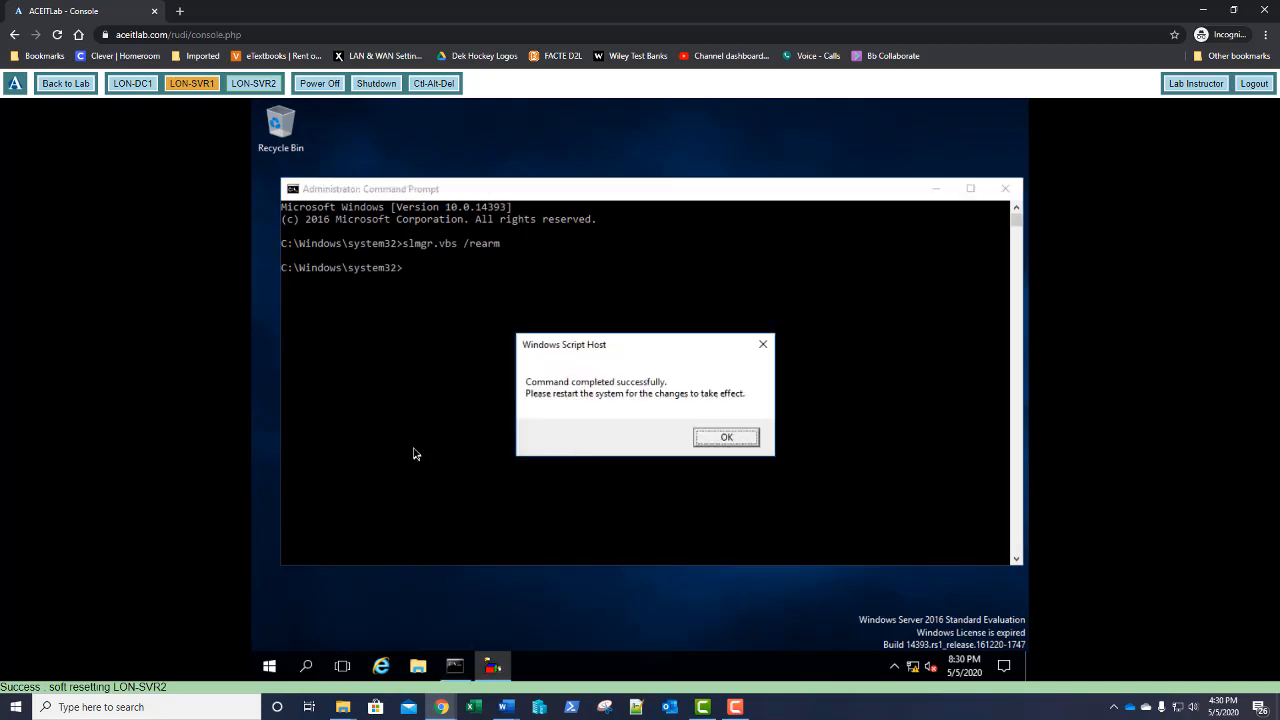
key("Return")
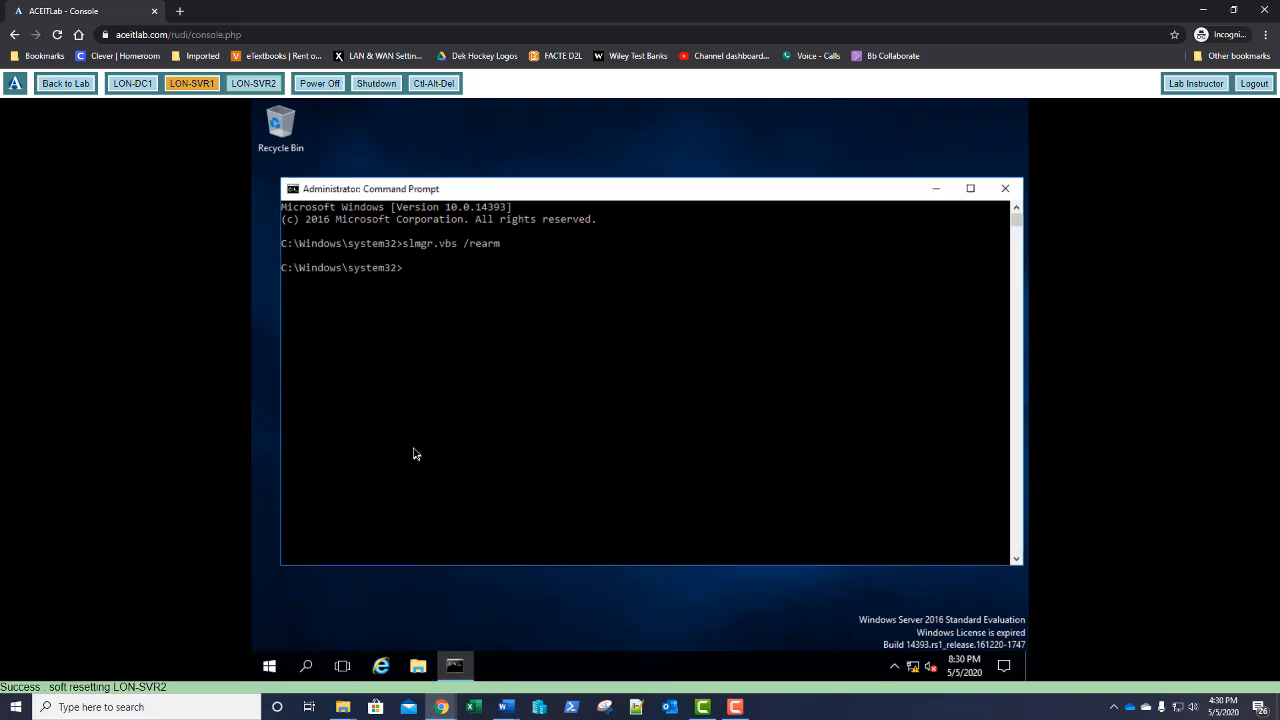
type("shutdown -r -t 0")
key("Return")
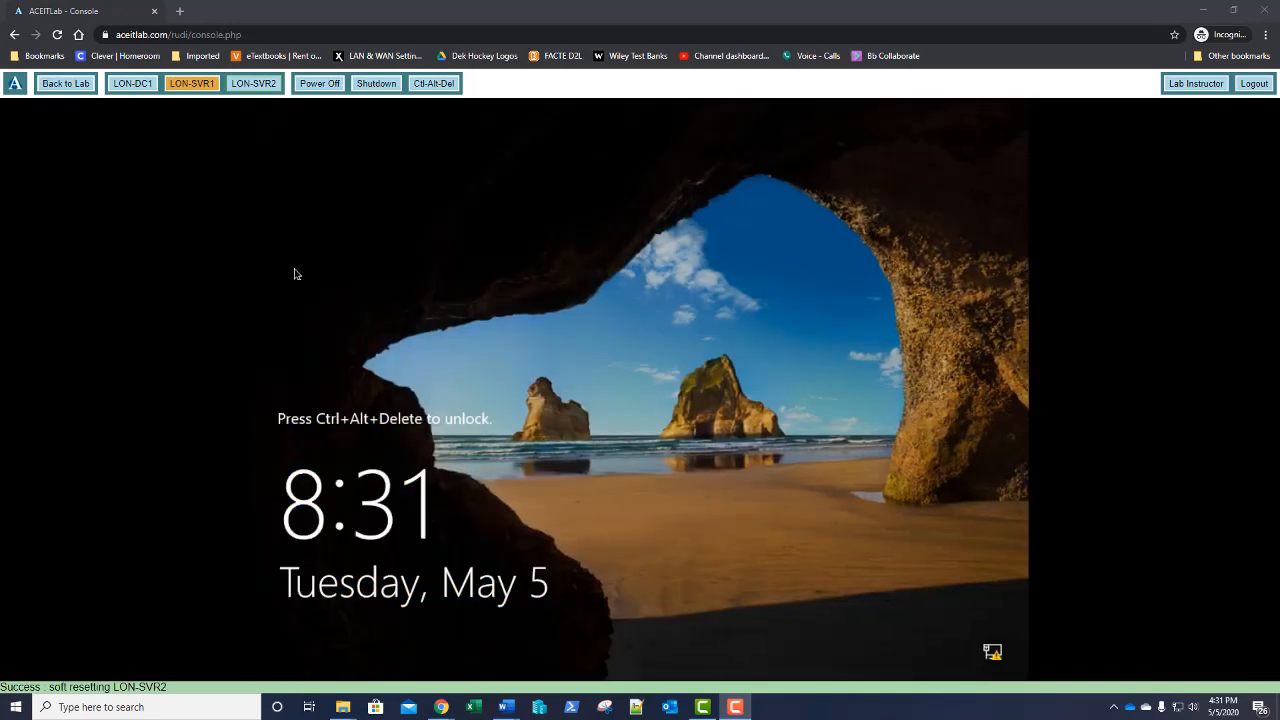
Unlock LON-SVR1 and sign in as the test user with the account password
left_click(431, 86)
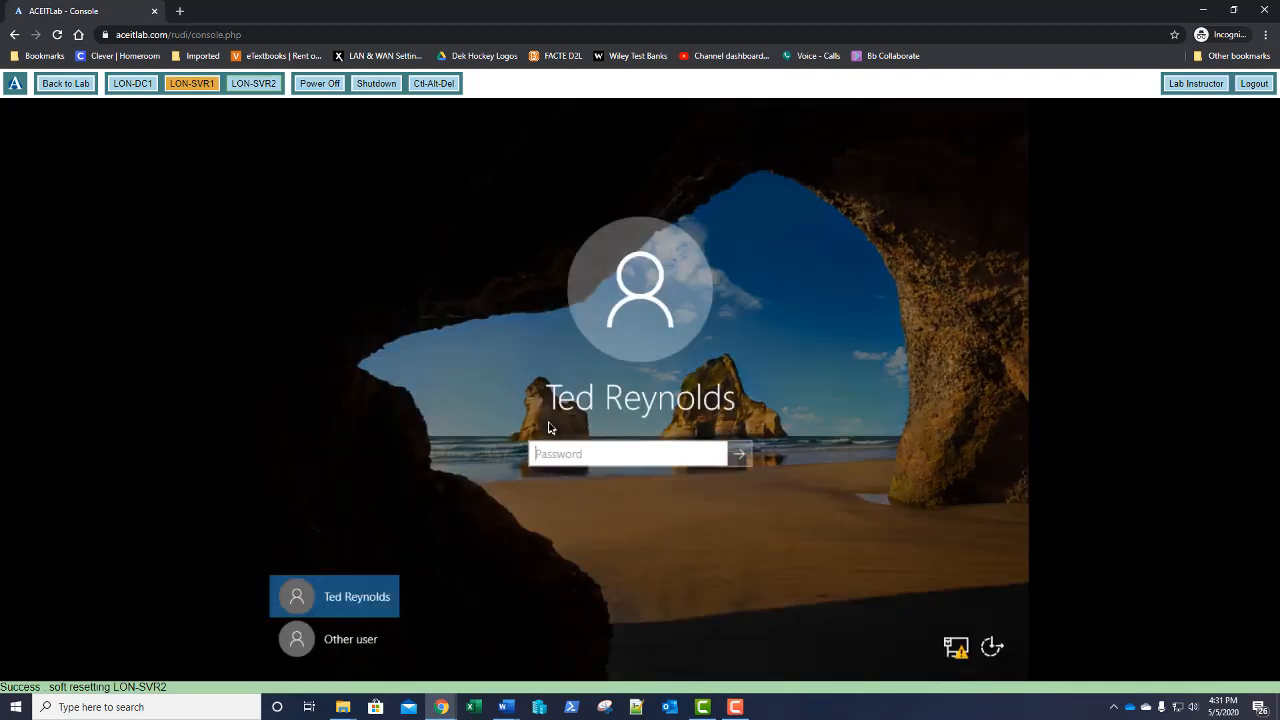
type("Pa$$w0rd")
key("Return")
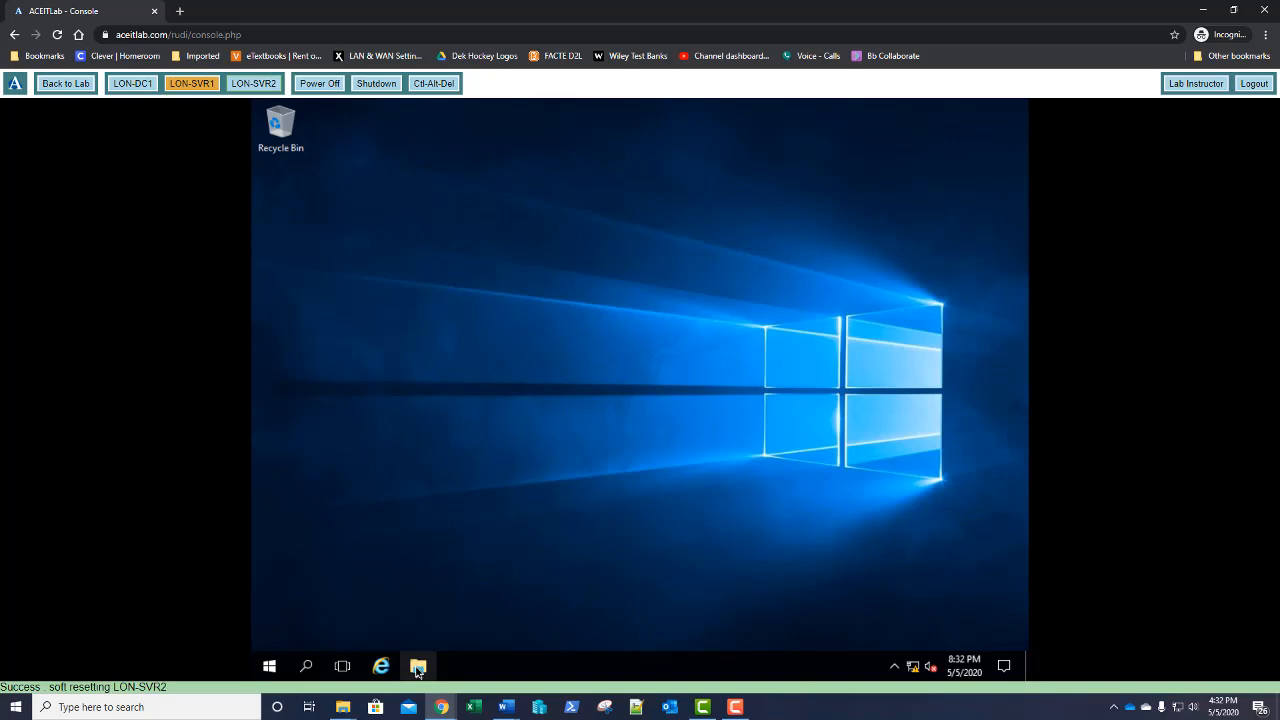
In File Explorer, confirm the Documents Location points to the user's \\lon-dc1\userdata folder
left_click(418, 667)
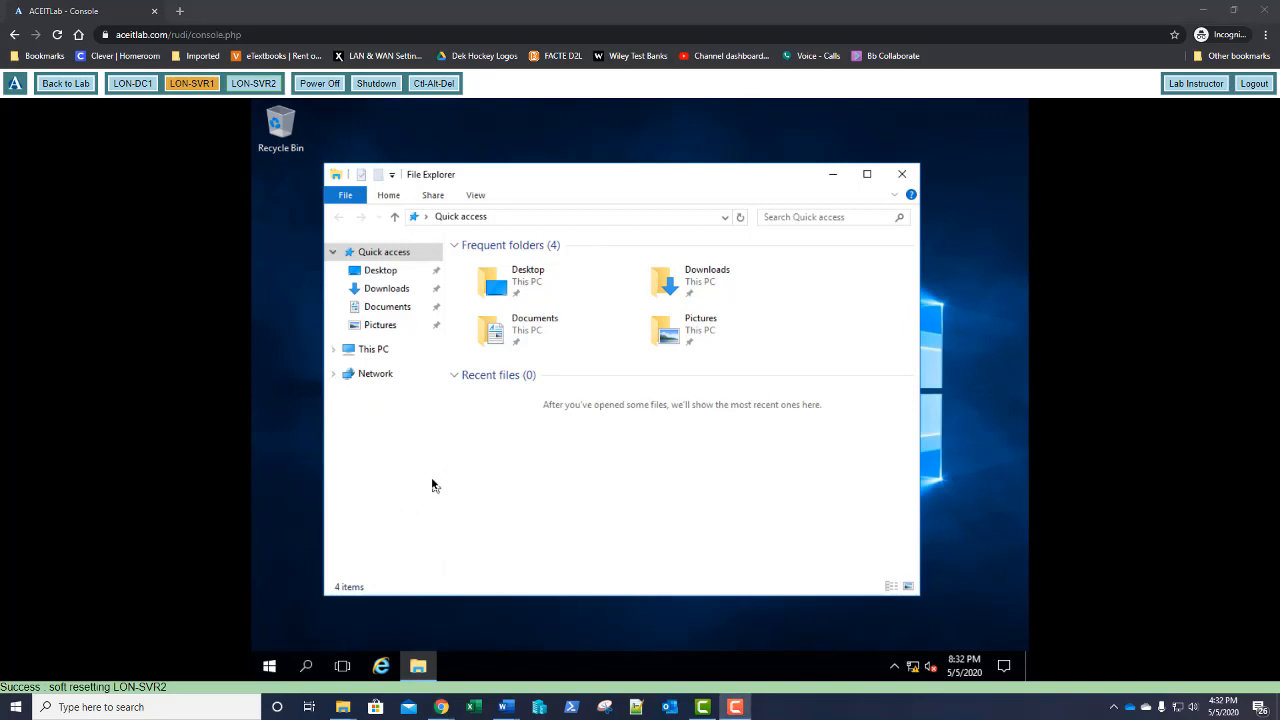
right_click(386, 312)
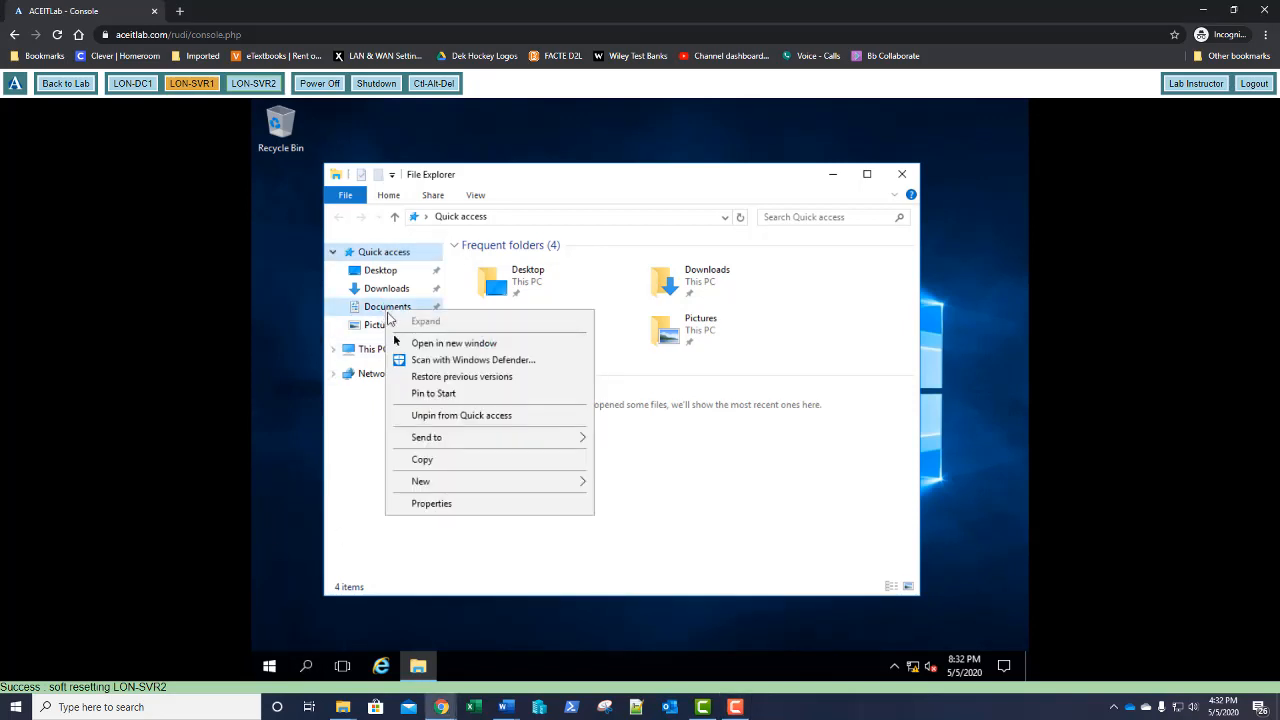
left_click(443, 505)
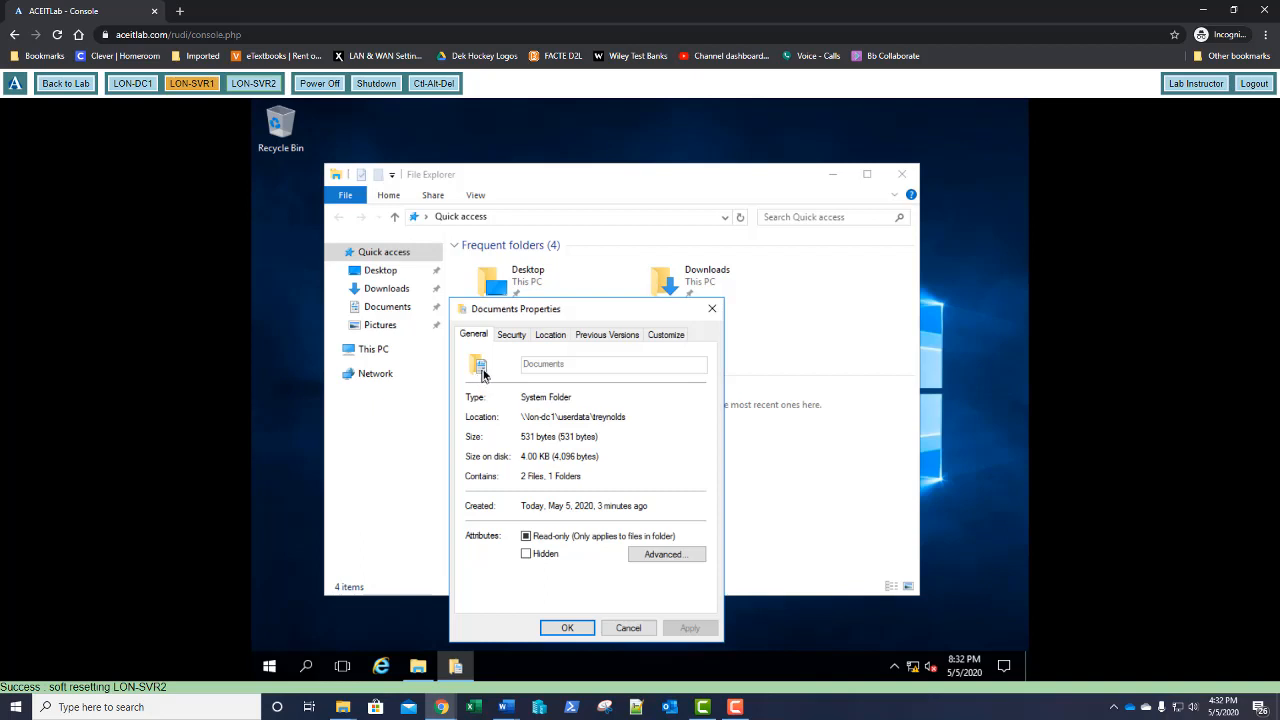
left_click(711, 310)
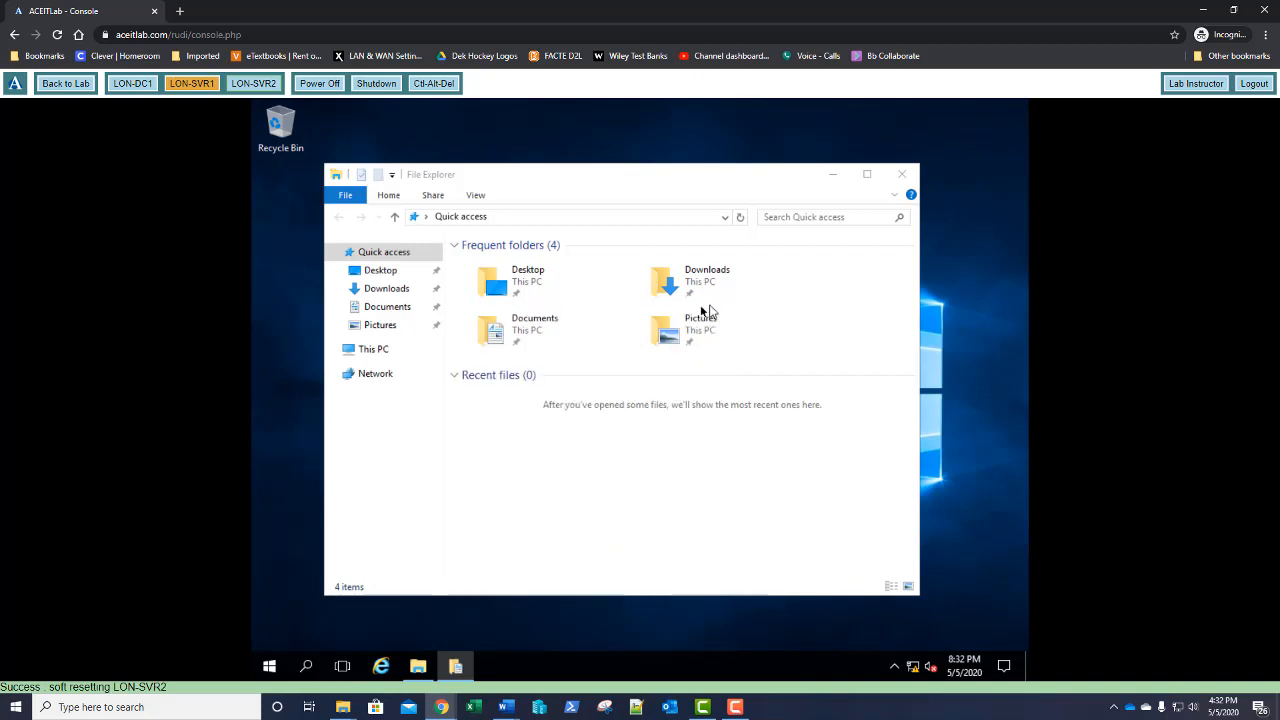
Add a new text document named 'my new doc' inside the Documents folder
left_click(388, 308)
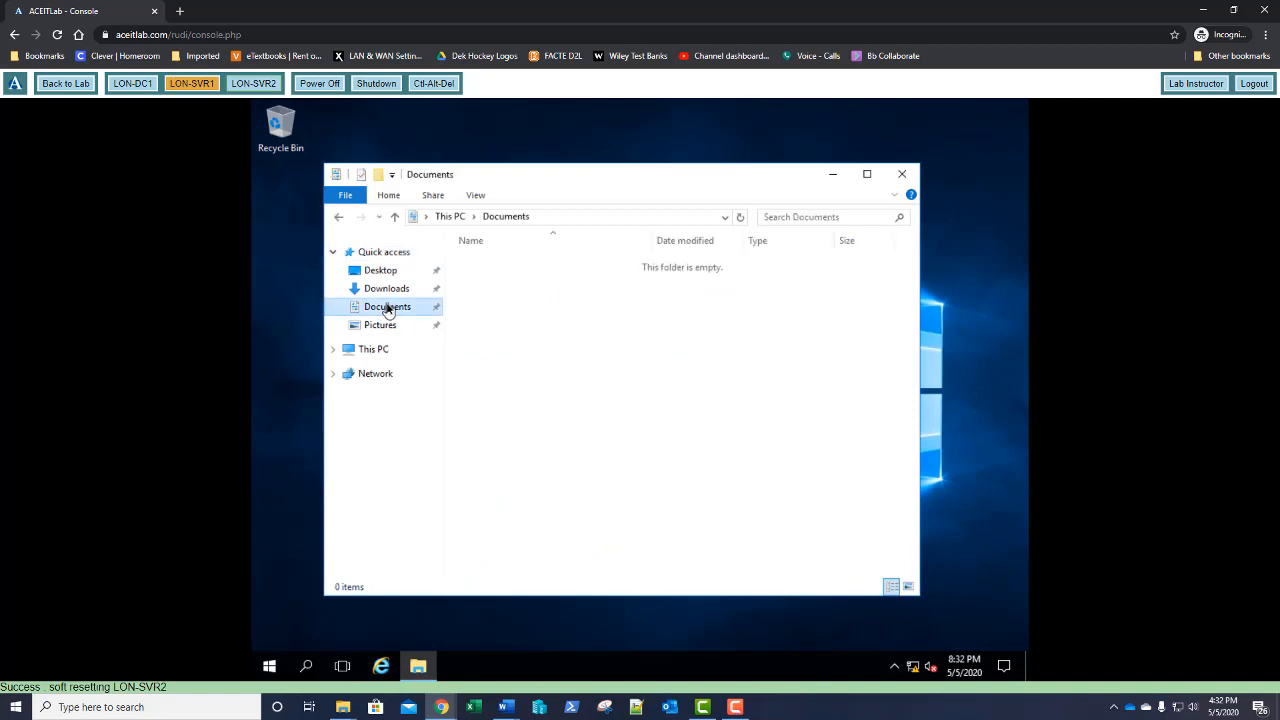
right_click(578, 335)
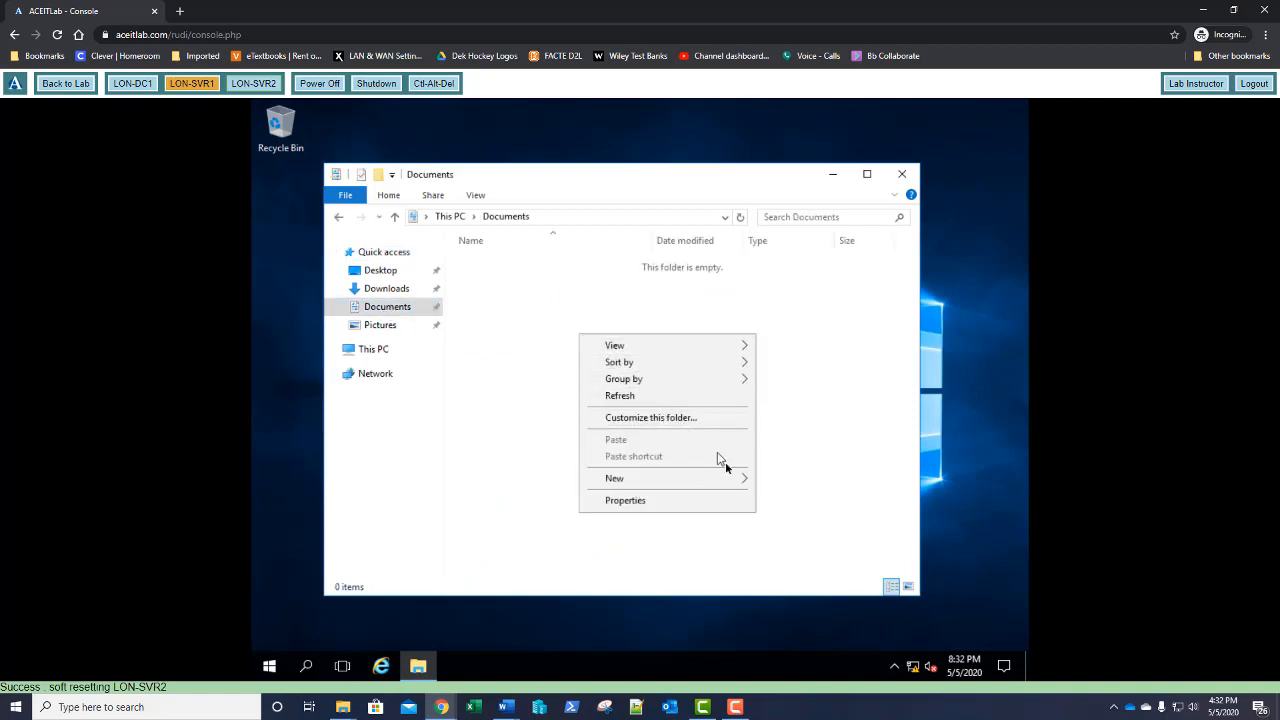
mouse_move(745, 480)
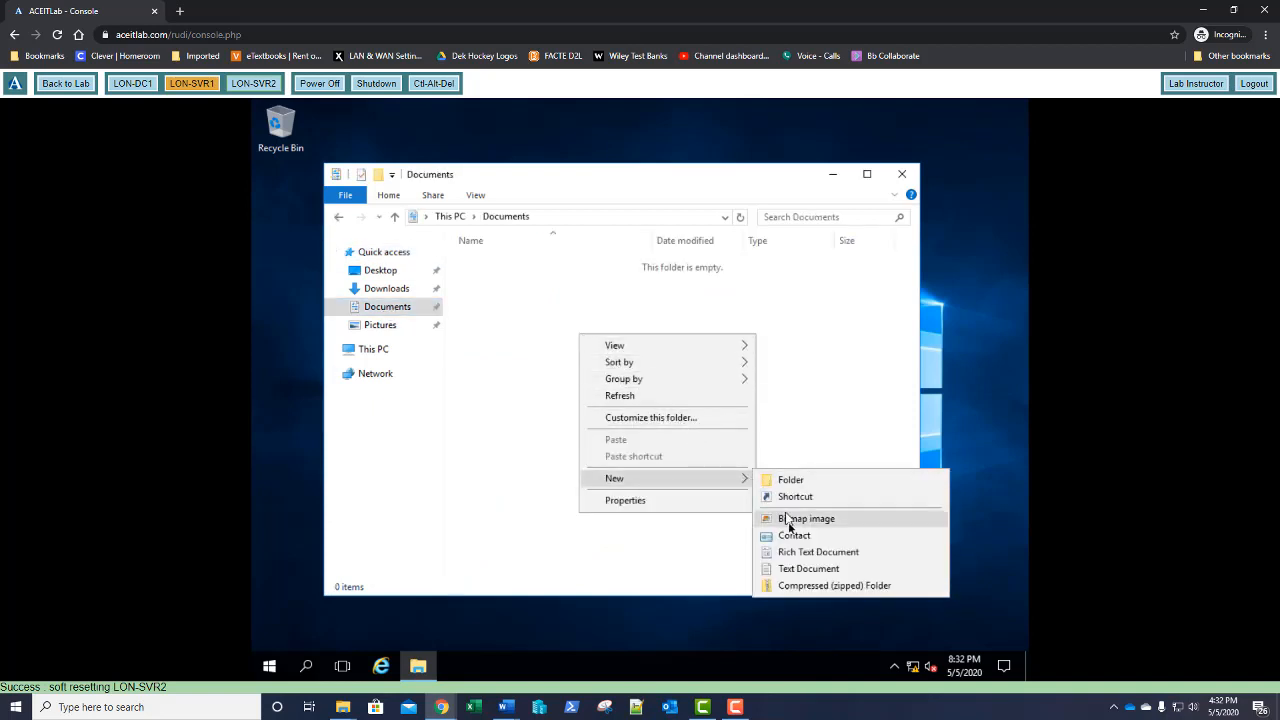
left_click(790, 568)
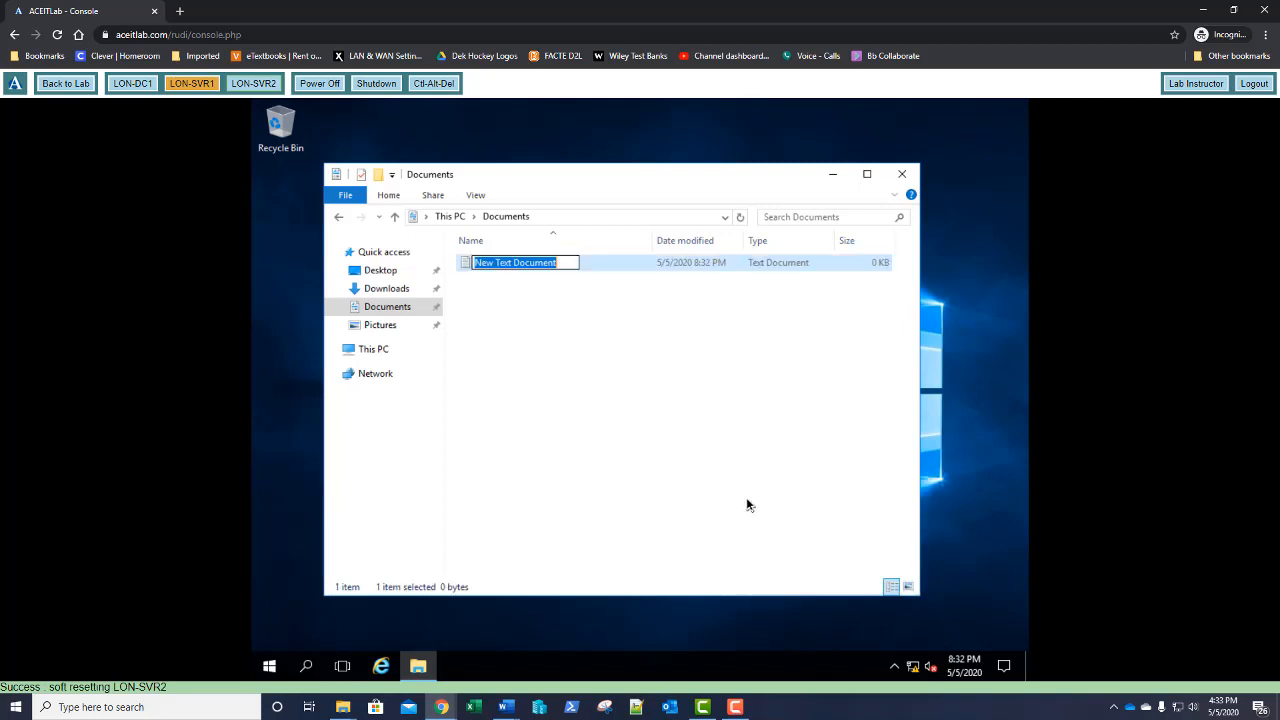
type("my n")
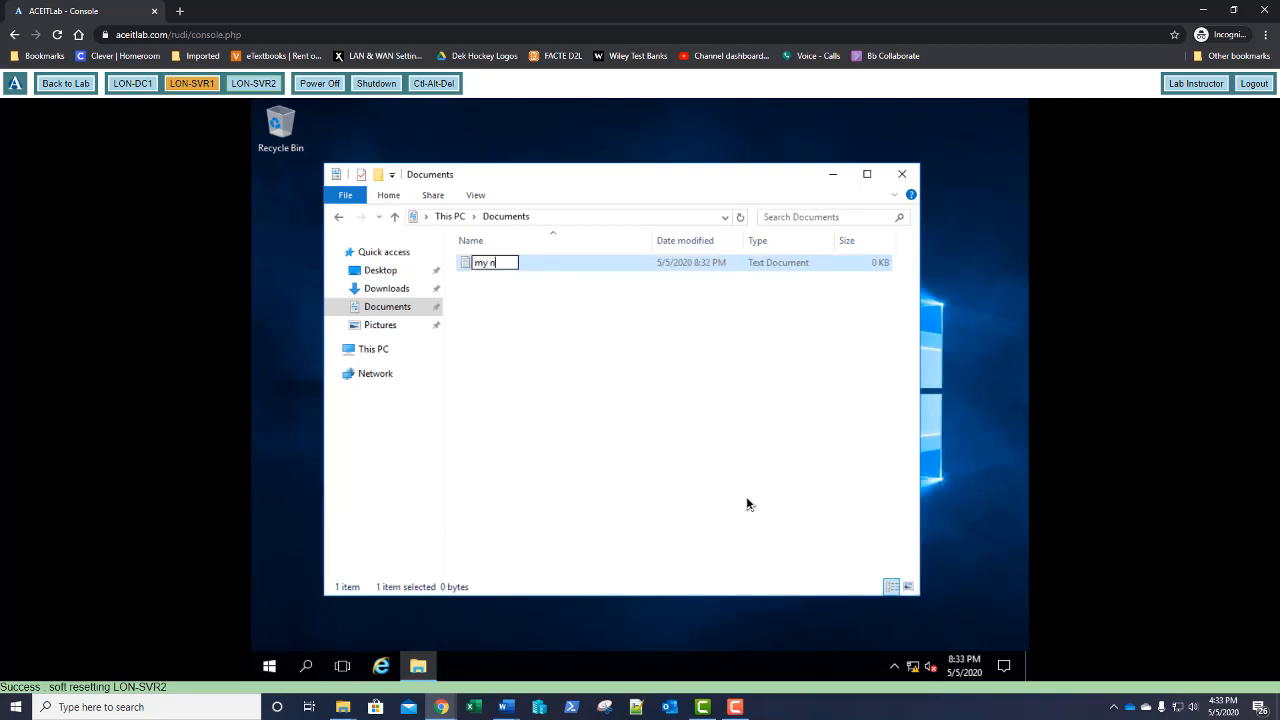
type("ew doc")
key("Return")
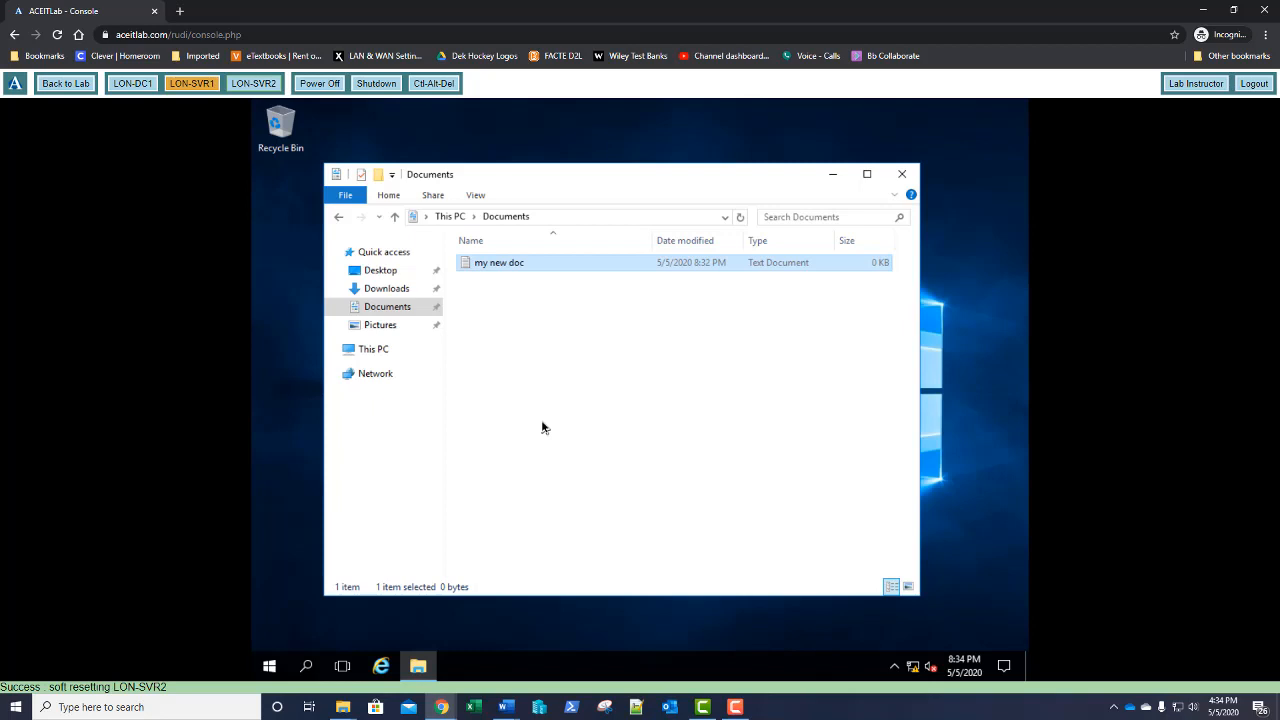
Switch the console to LON-DC1, briefly via LON-SVR2, to show GPO20's Group Policy Management Editor
left_click(125, 85)
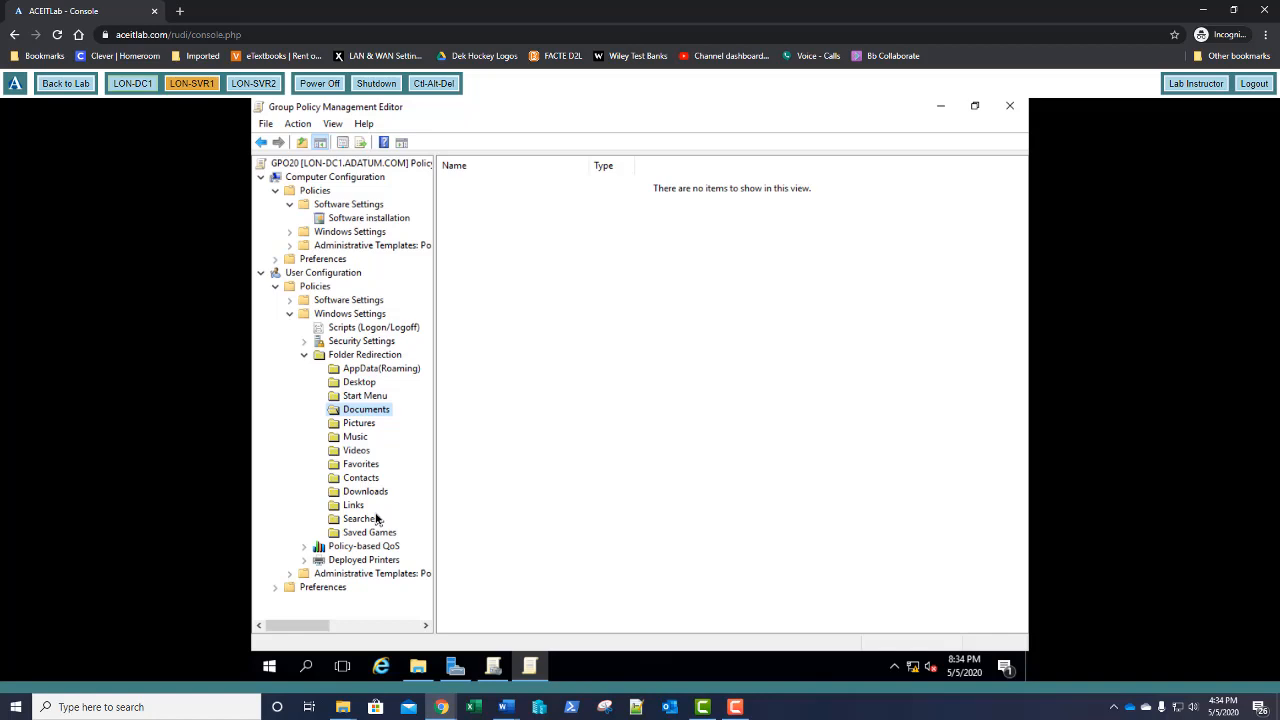
left_click(251, 87)
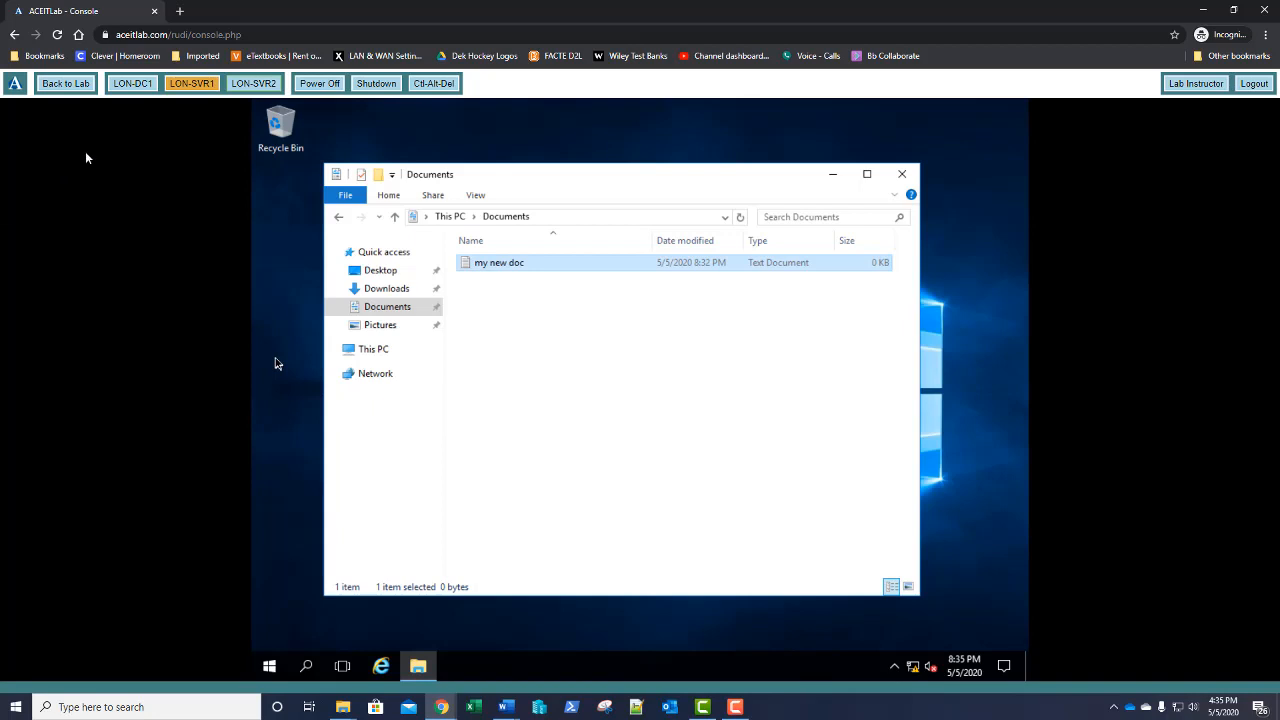
left_click(131, 86)
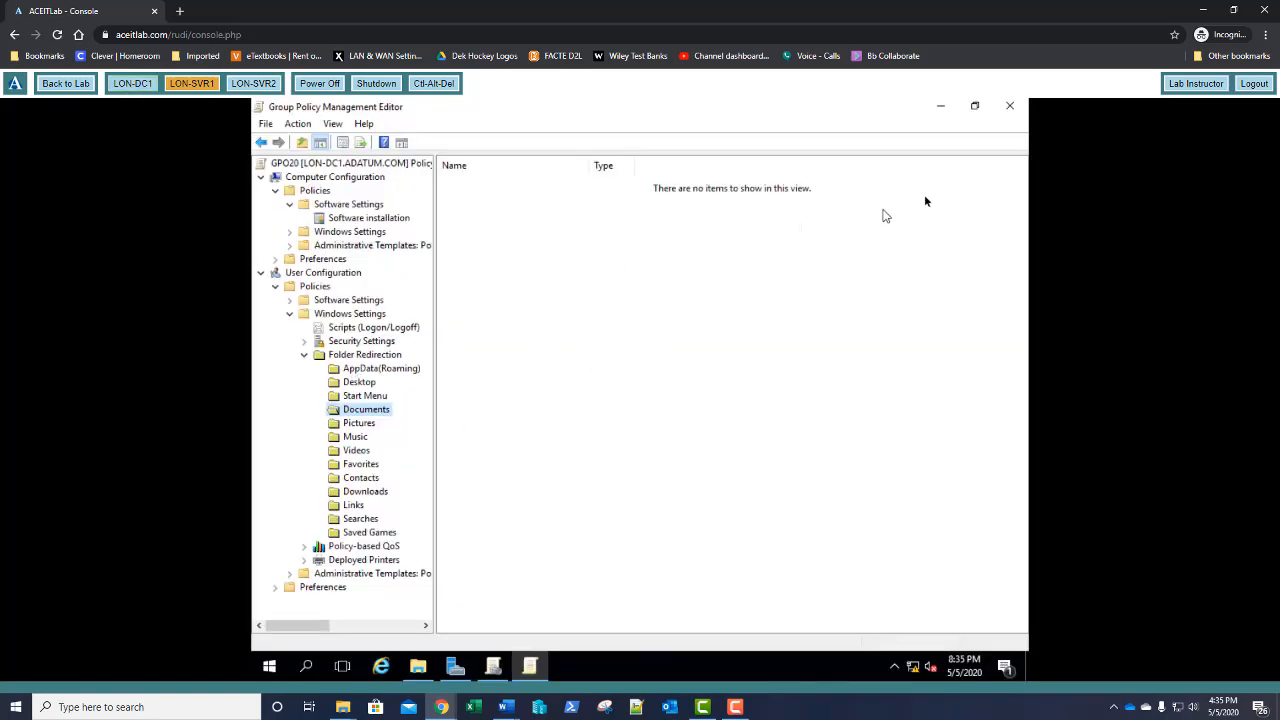
Close the Group Policy editor and create a folder named 'Stuff' on the C: drive
left_click(1012, 108)
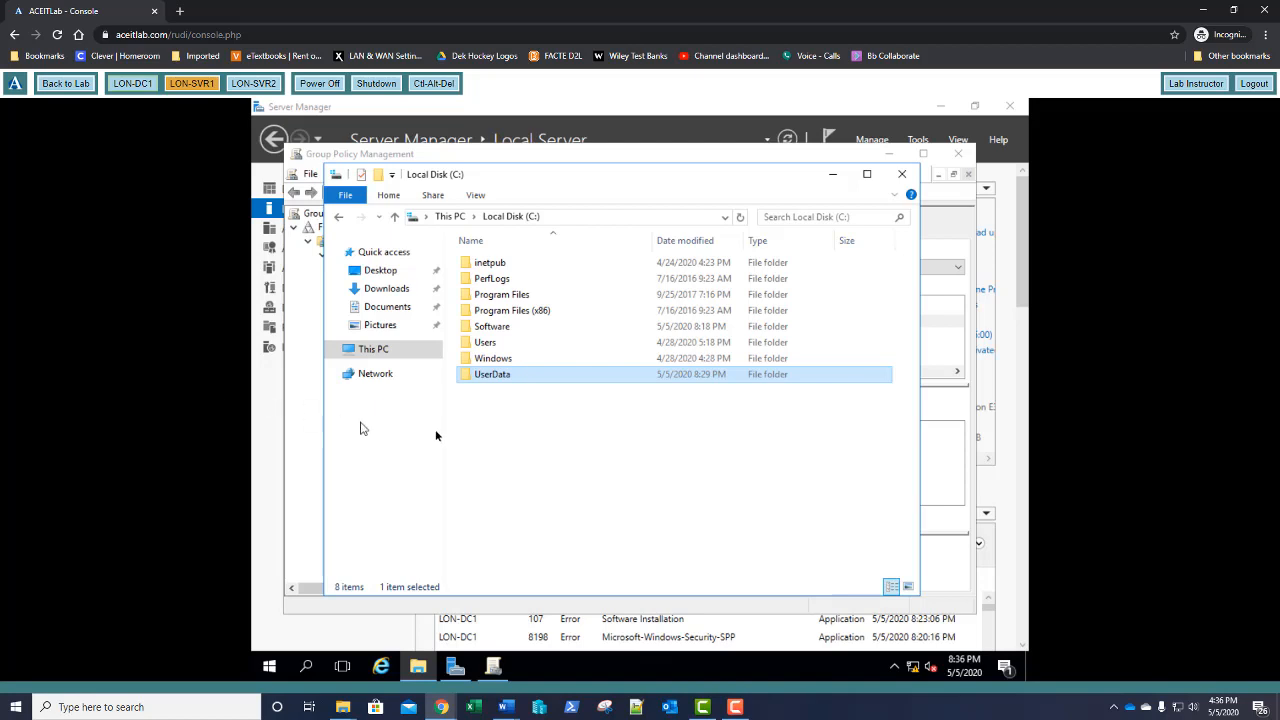
left_click(379, 176)
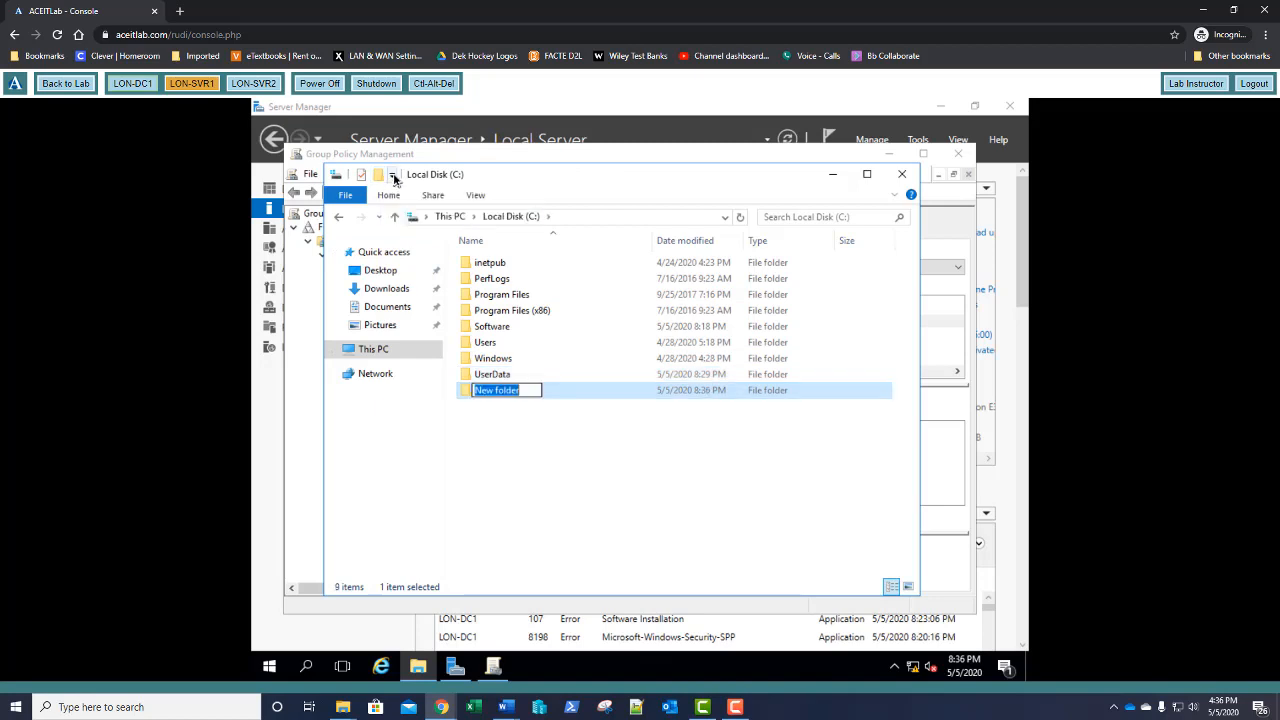
type("Stuff")
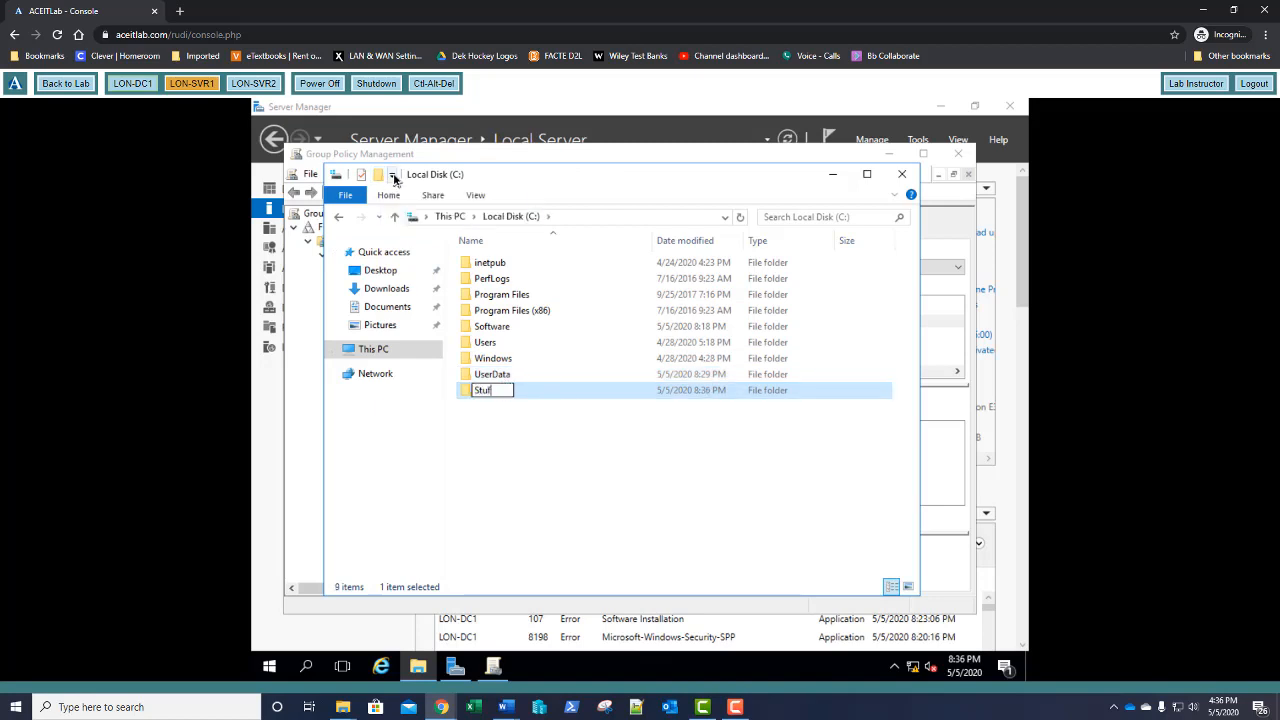
key("Return")
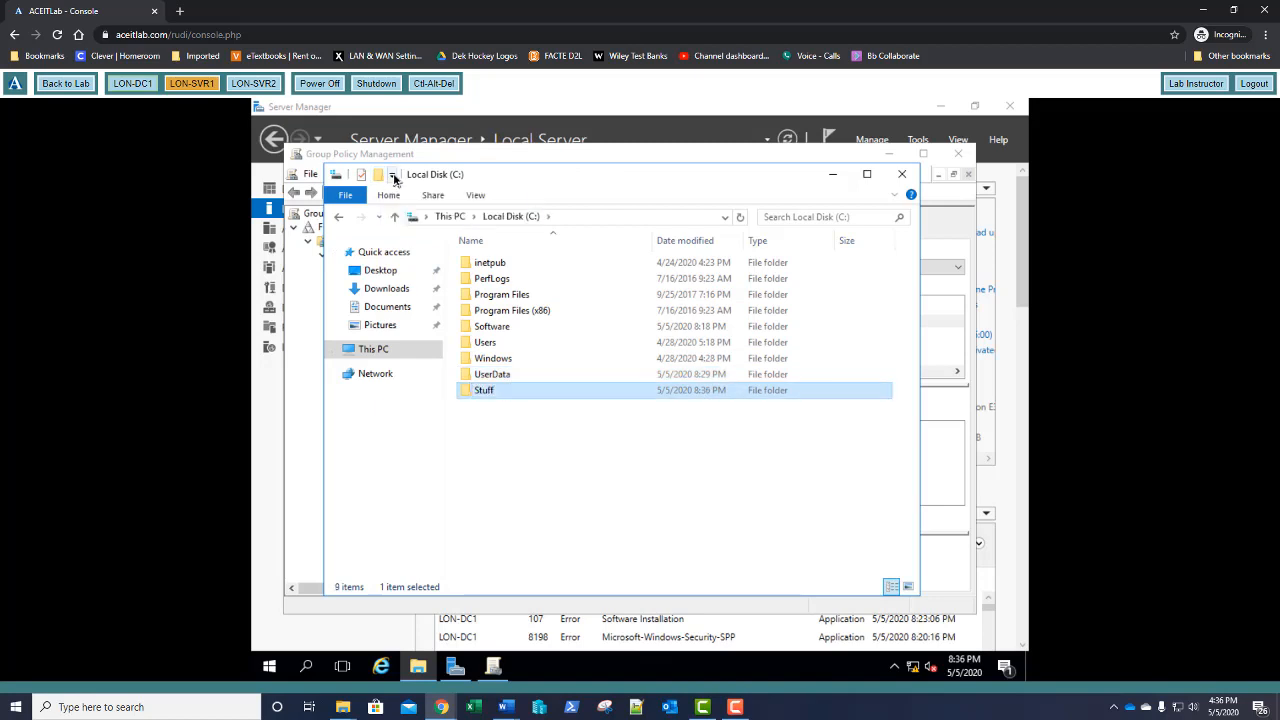
right_click(486, 392)
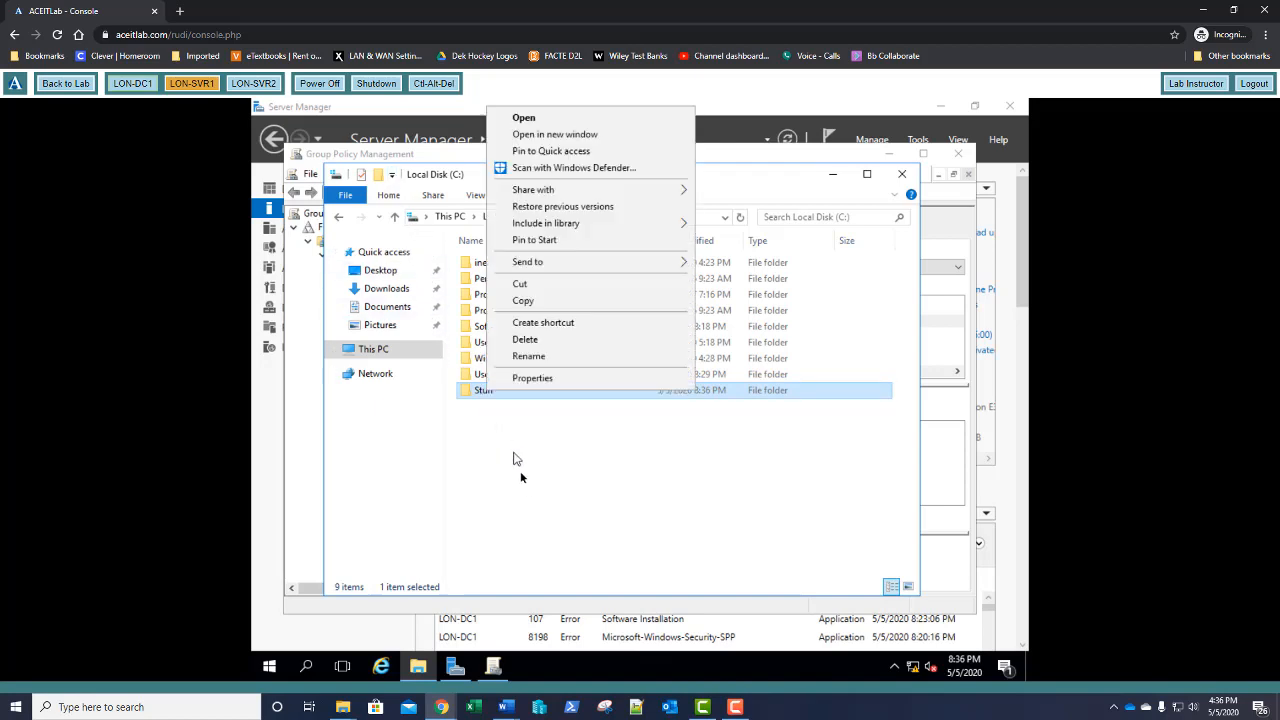
Share the Stuff folder as 'Stuff' with Full Control allowed for Everyone
left_click(533, 378)
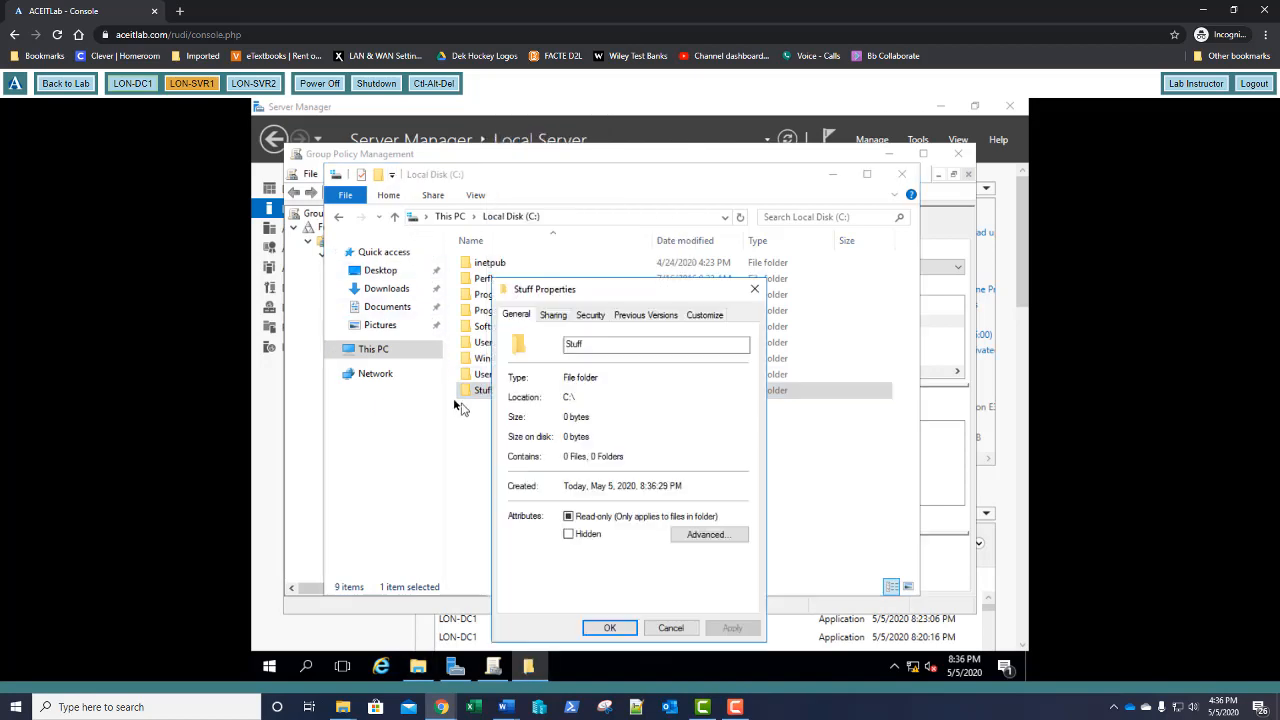
left_click(552, 316)
left_click(567, 497)
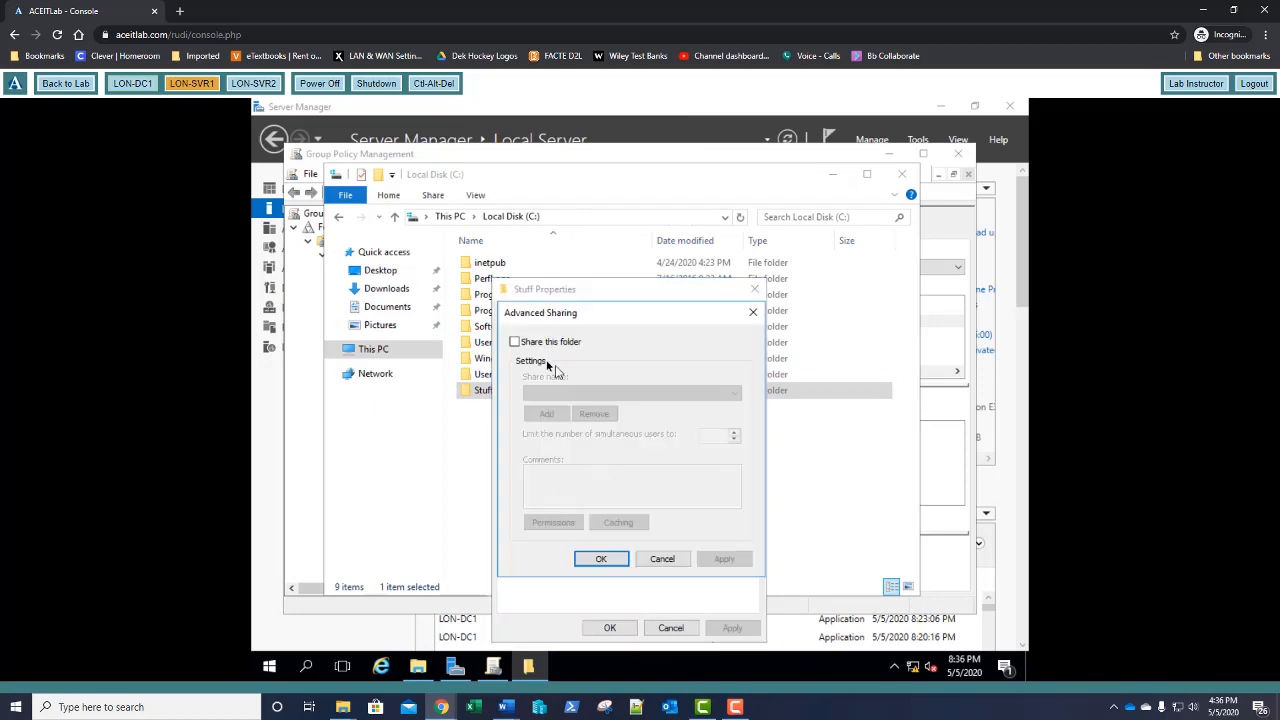
left_click(515, 342)
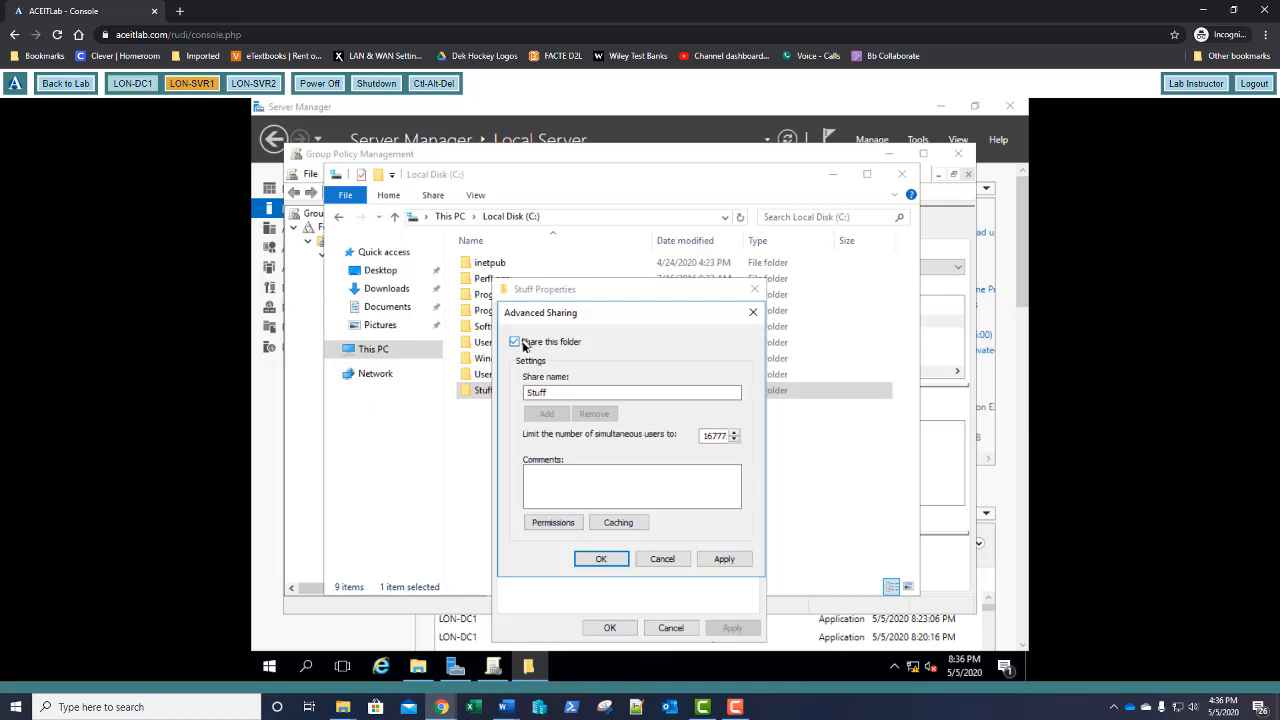
left_click(553, 522)
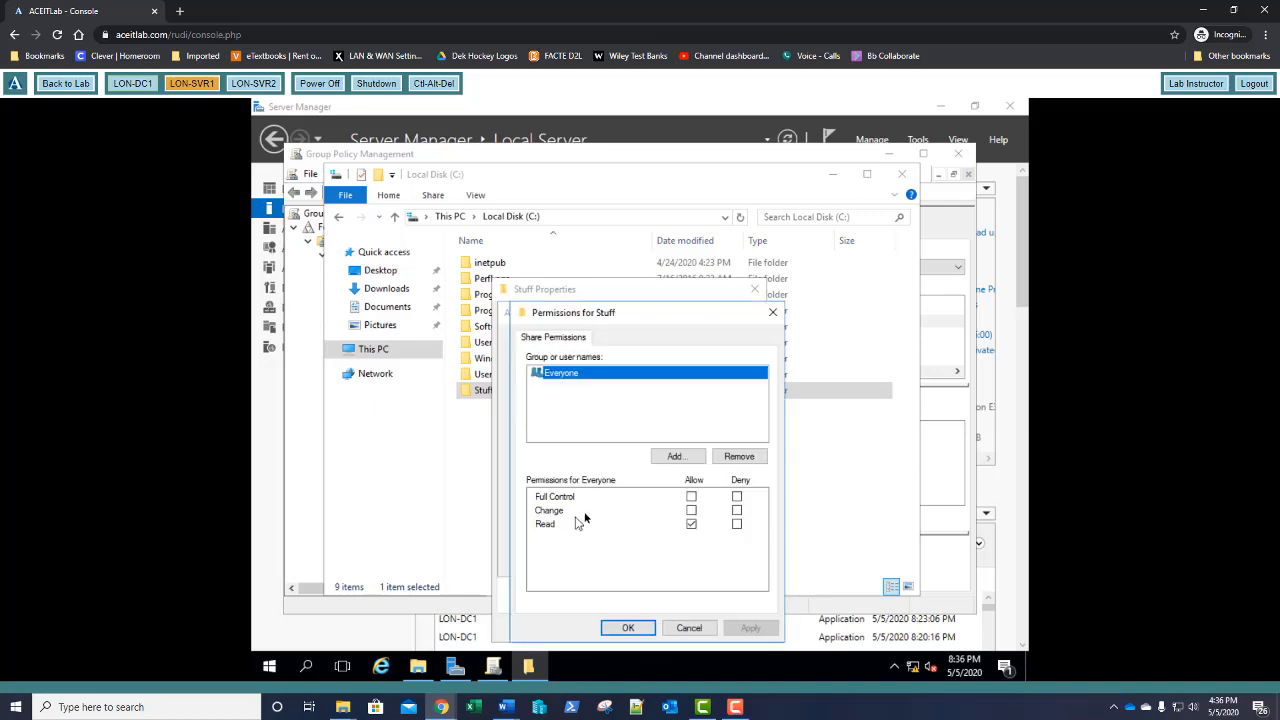
left_click(691, 497)
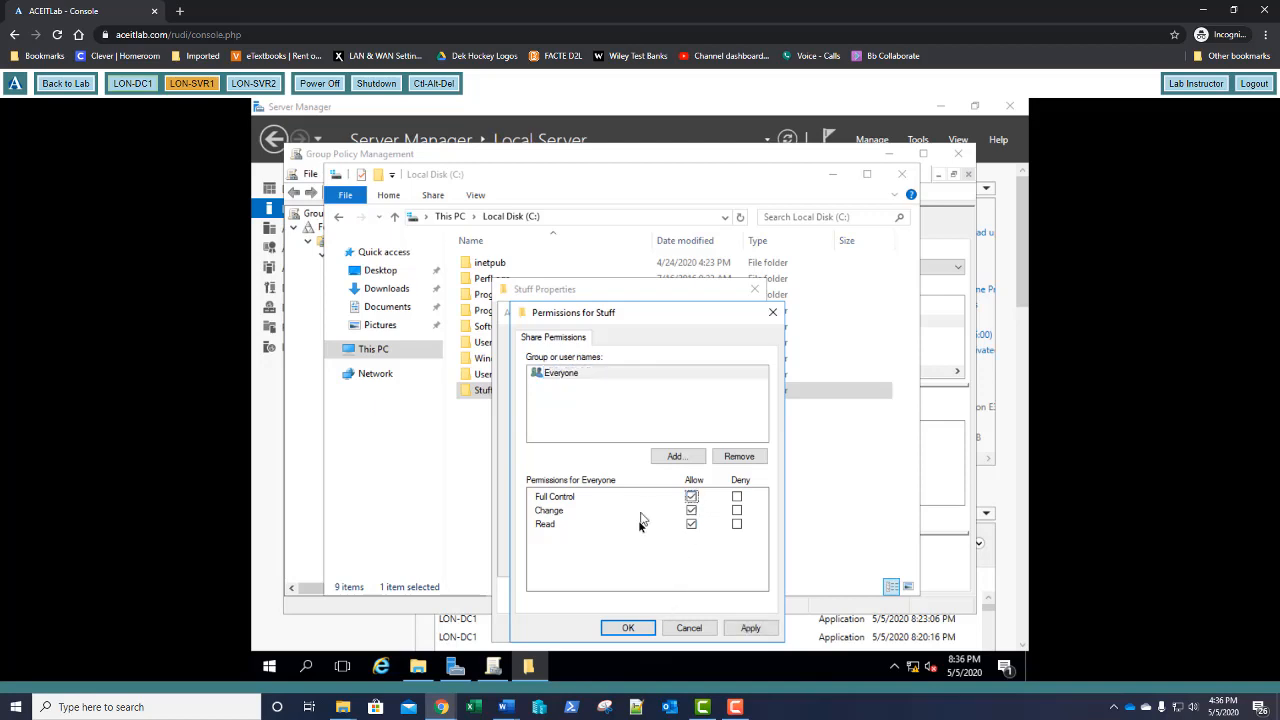
left_click(629, 628)
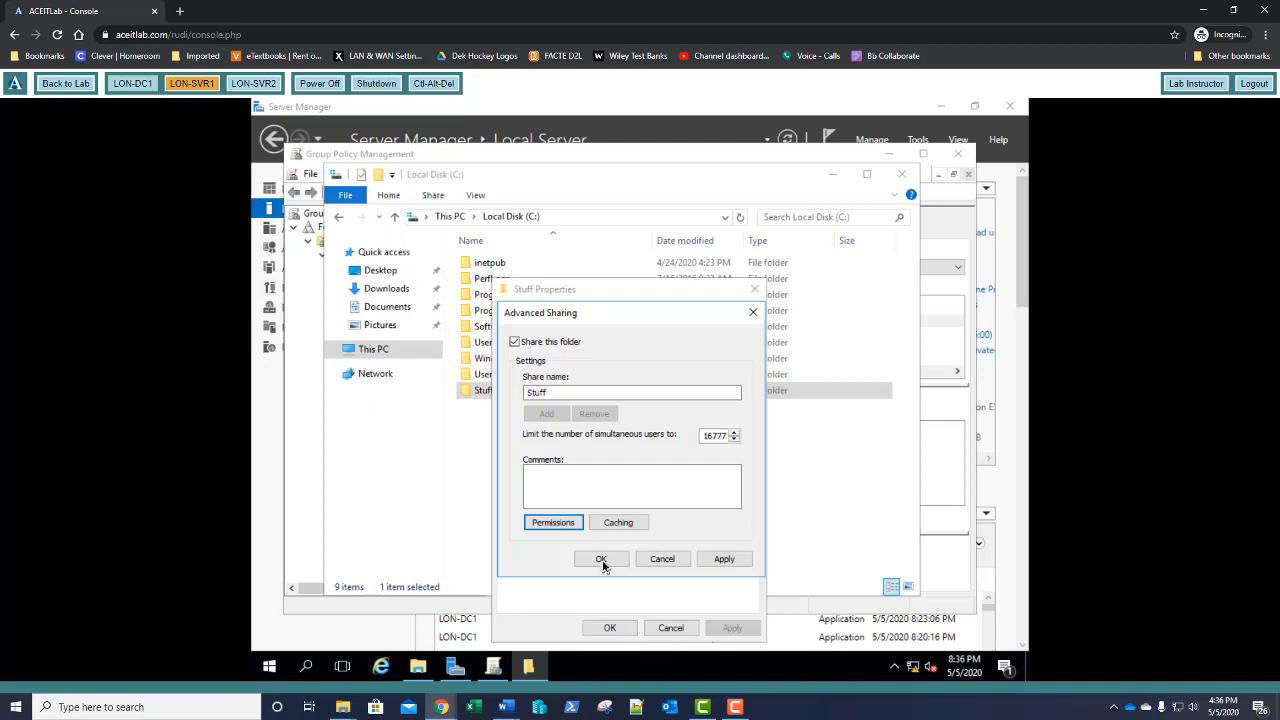
left_click(601, 560)
left_click(609, 627)
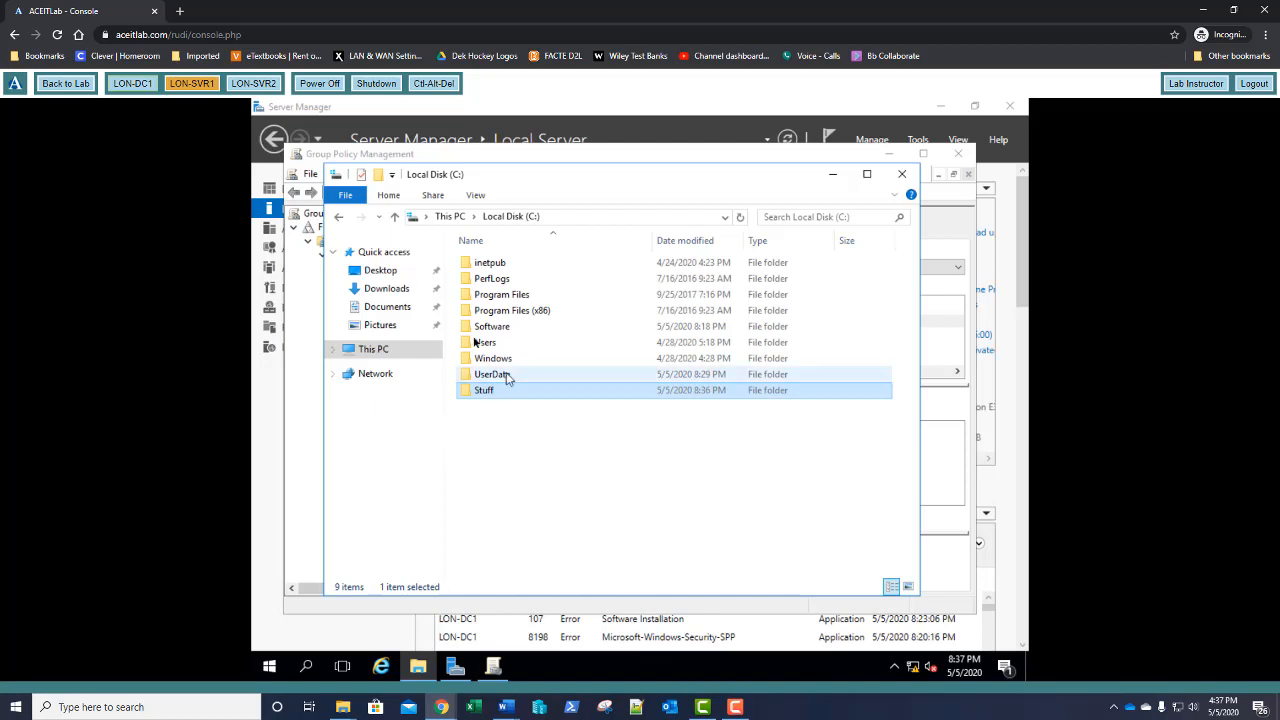
Navigate File Explorer to the \\adatum.com\netlogon share
left_click(625, 219)
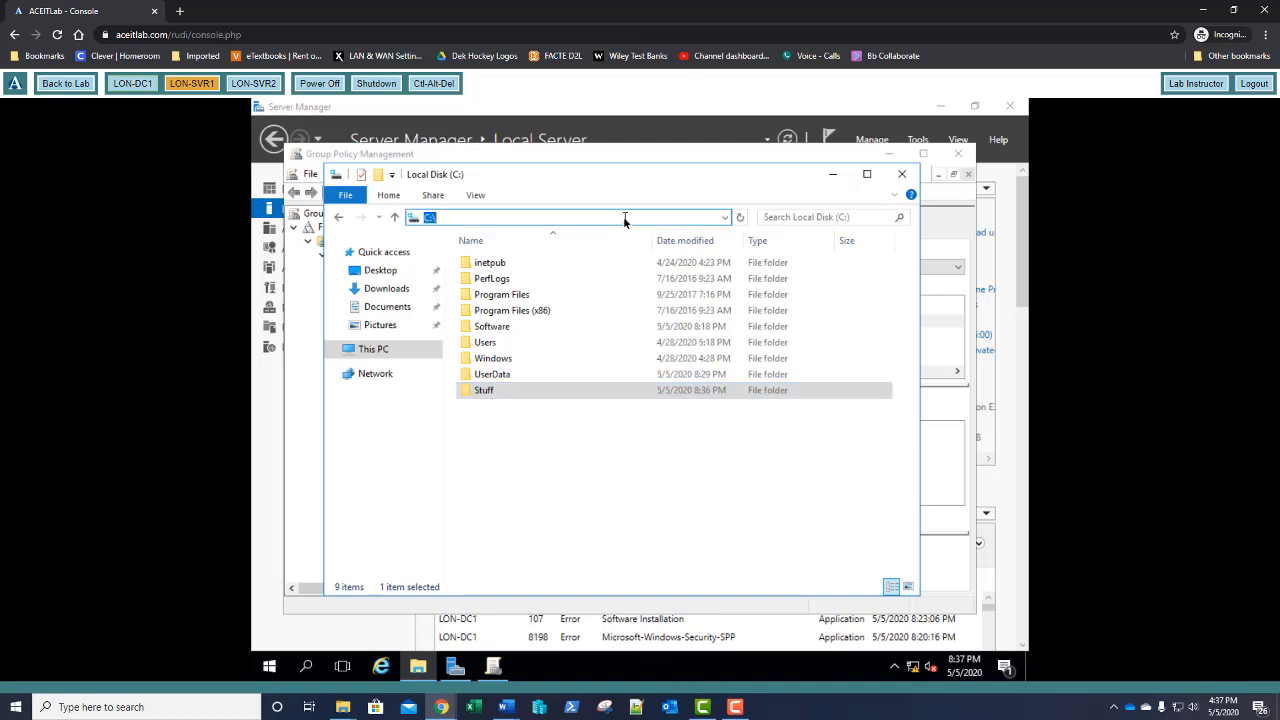
type("\\adatum.com\\ne")
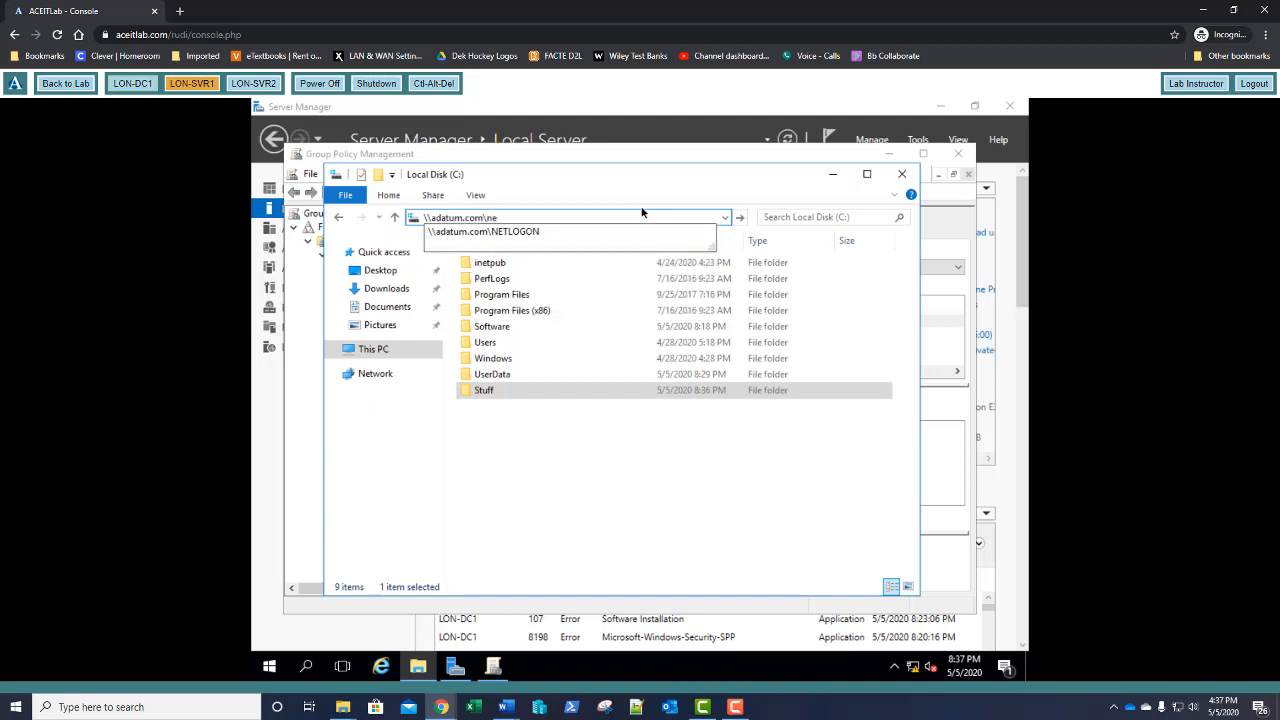
type("tlonon")
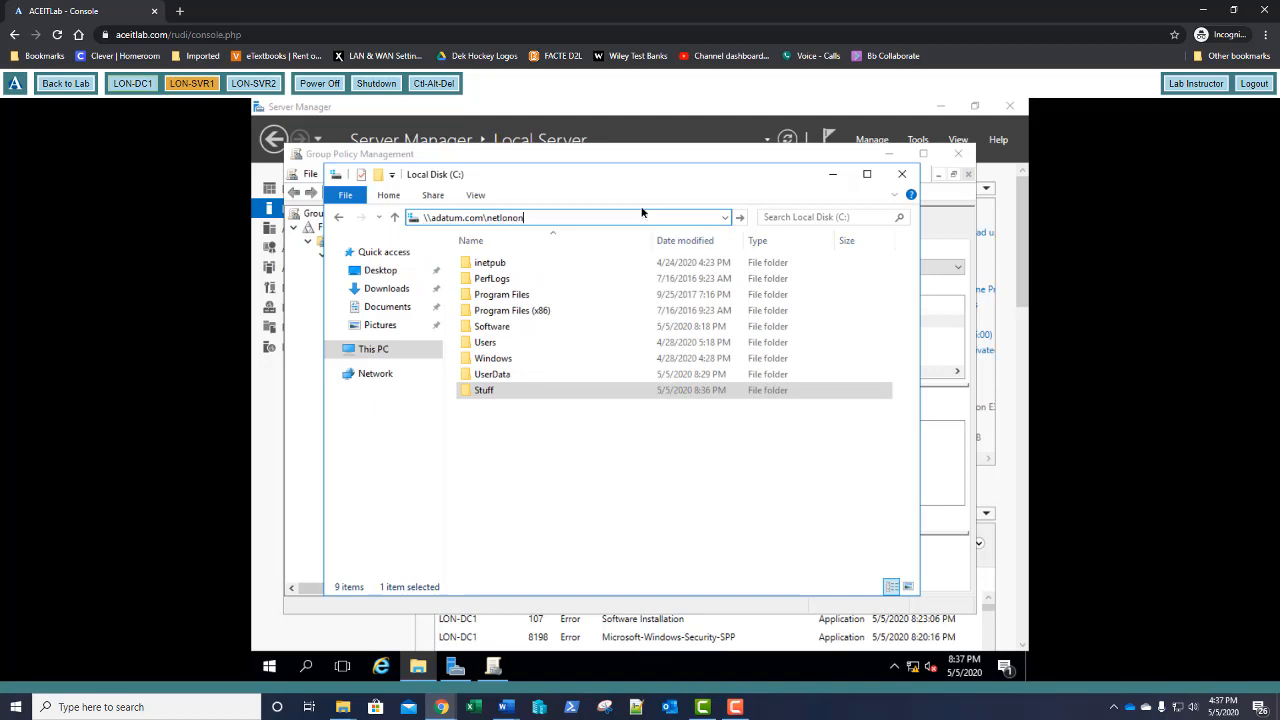
key("BackSpace")
key("BackSpace")
key("BackSpace")
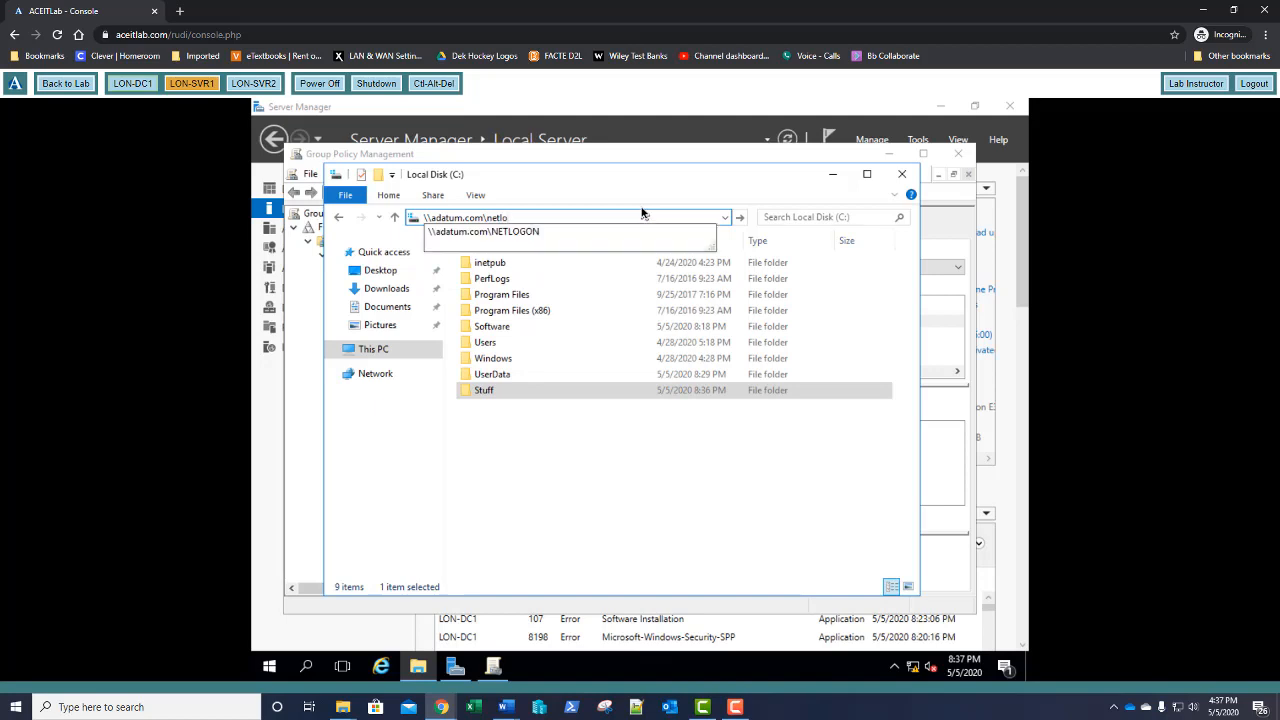
key("Down")
key("Return")
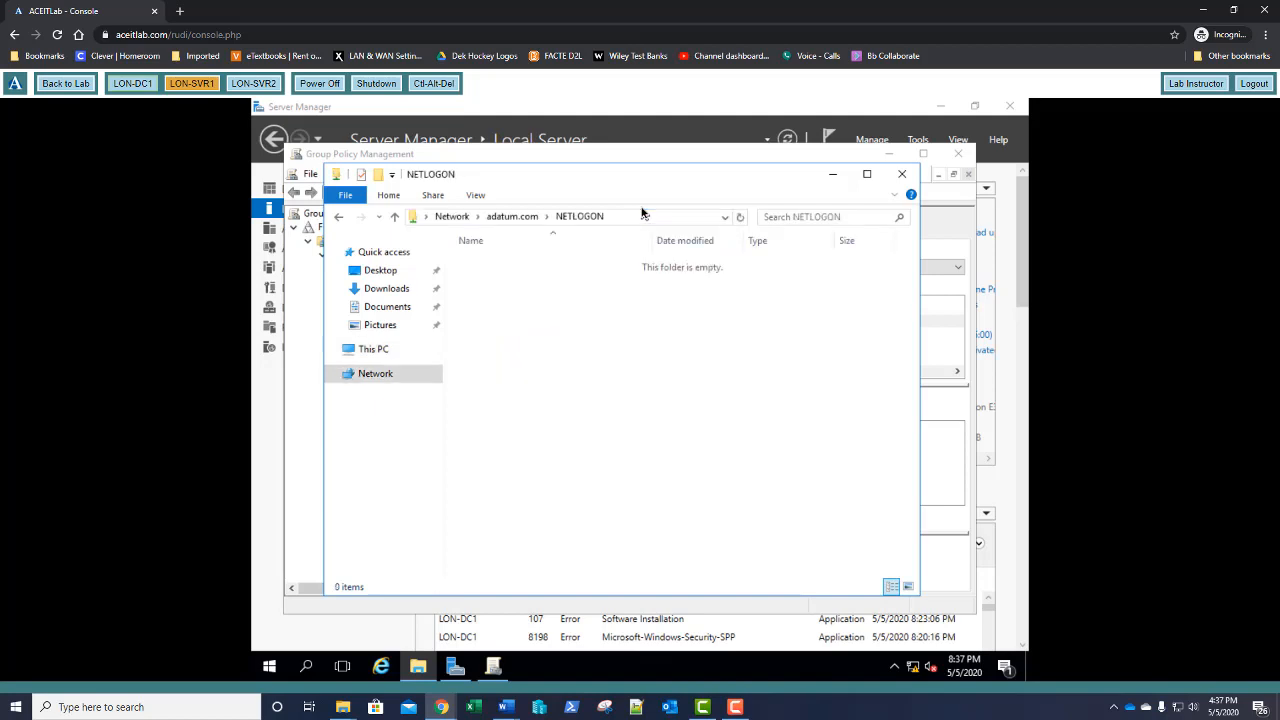
Create a new text document in NETLOGON named map.bat
right_click(586, 297)
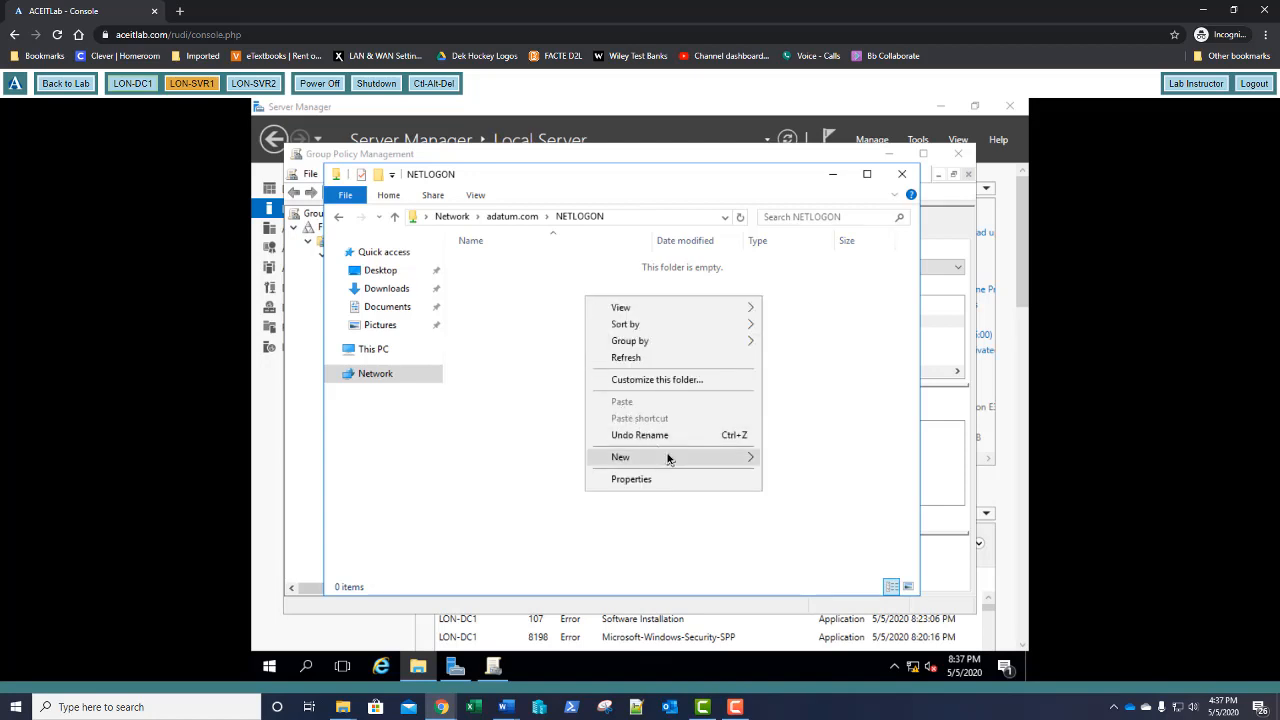
mouse_move(669, 459)
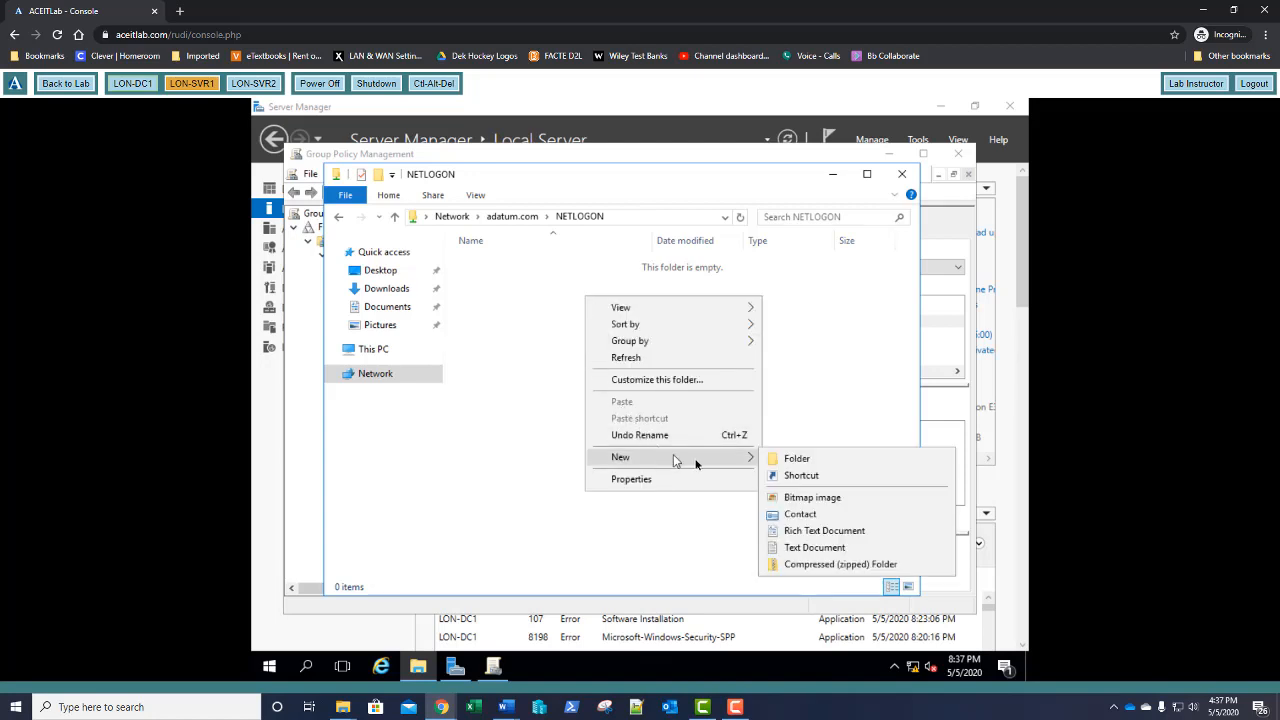
left_click(801, 548)
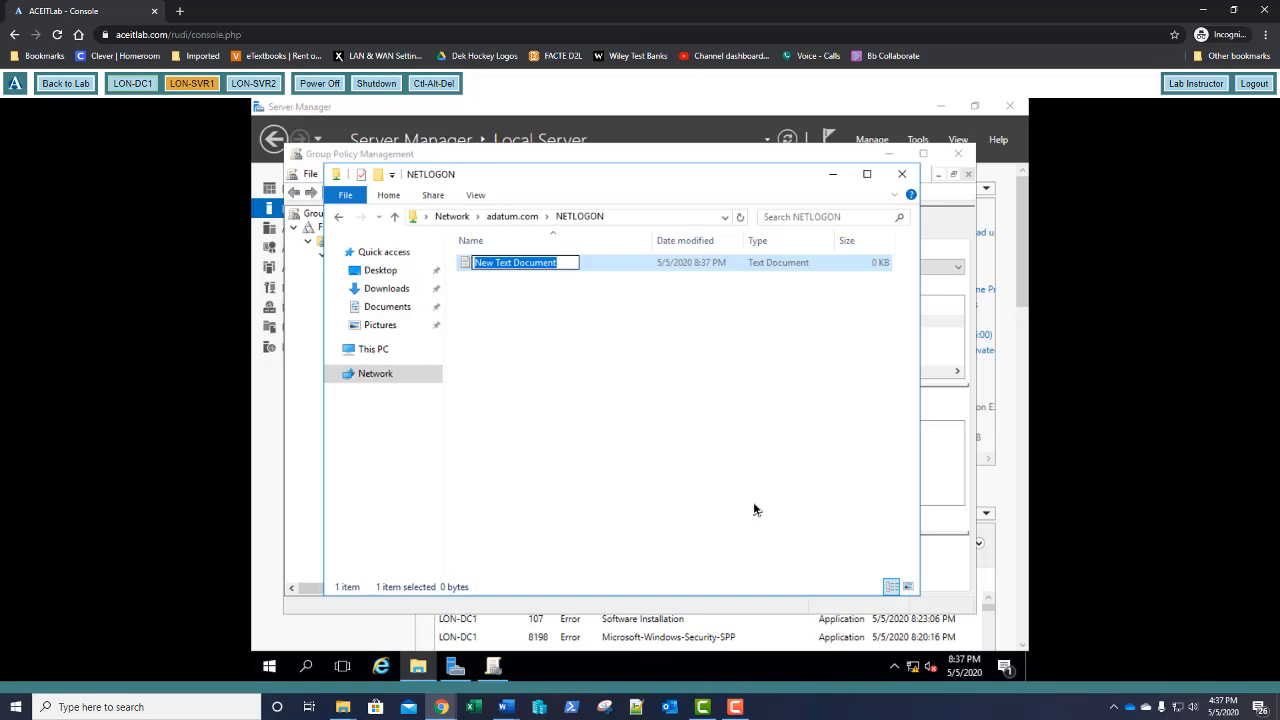
type("ma")
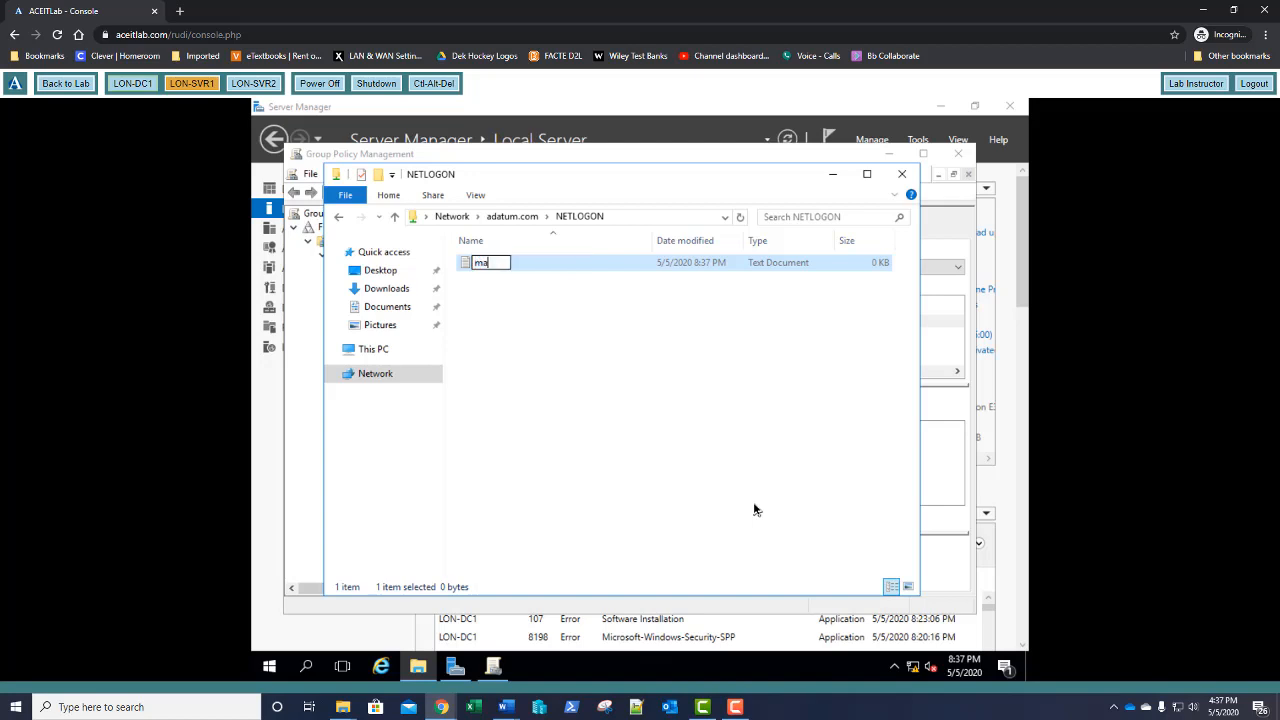
type("p.bat")
key("Return")
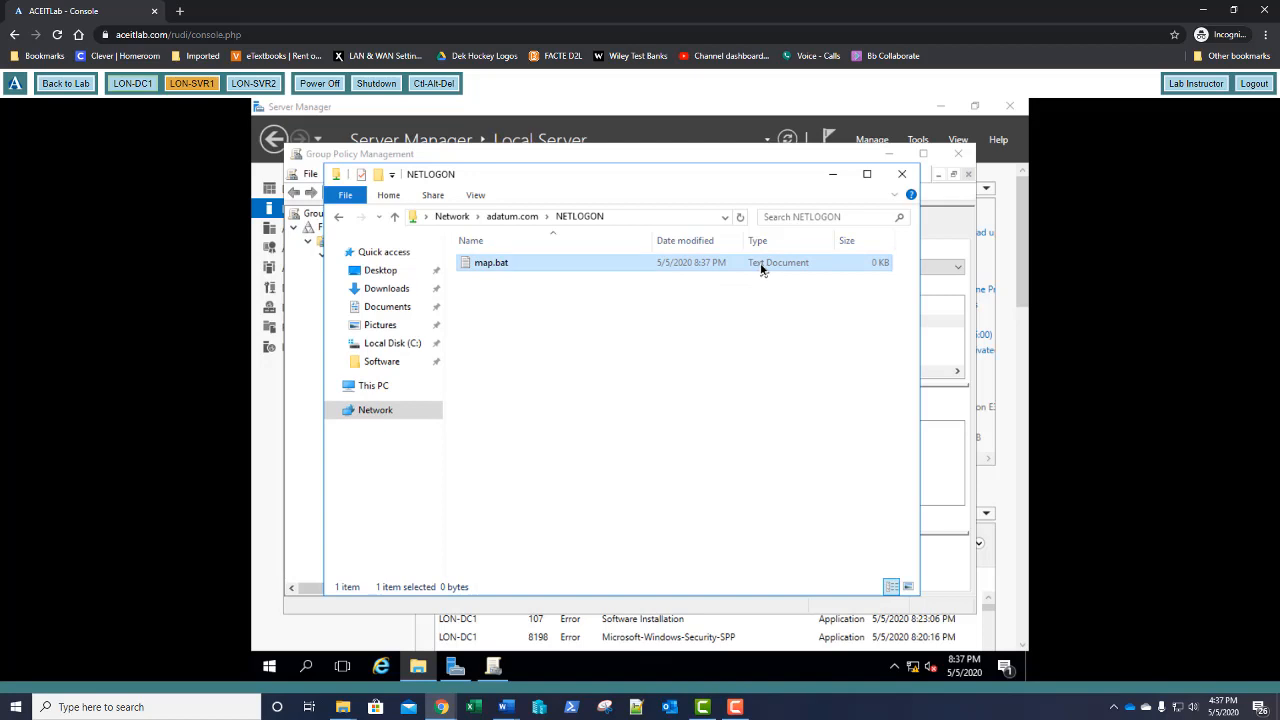
Show file name extensions and remove the .txt ending so the file is map.bat
left_click(476, 196)
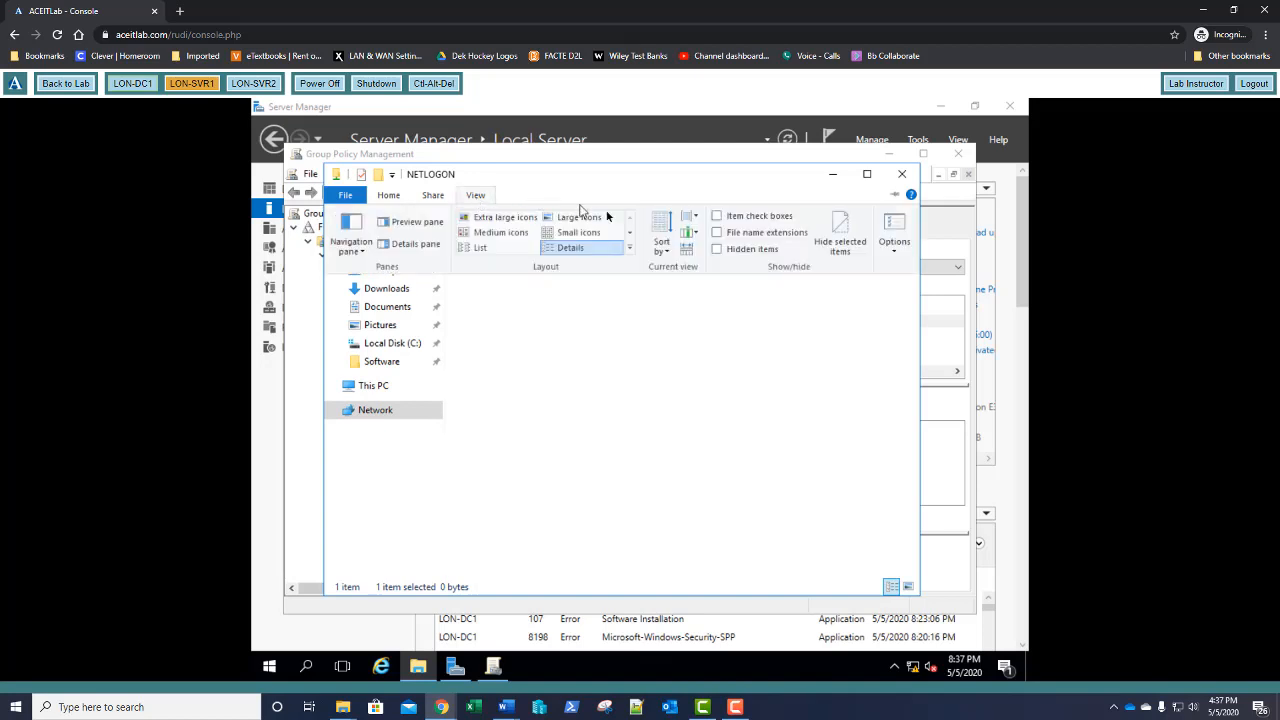
left_click(716, 232)
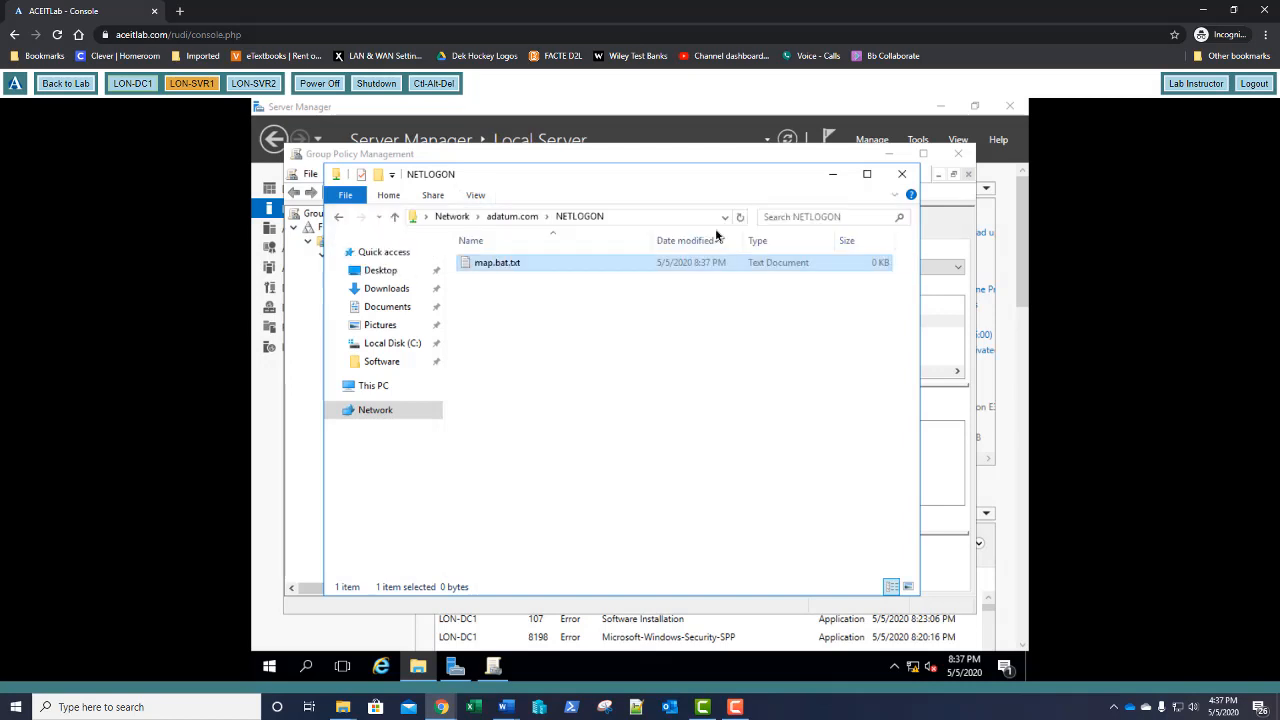
left_click(518, 265)
left_click(526, 262)
key("BackSpace")
key("BackSpace")
key("BackSpace")
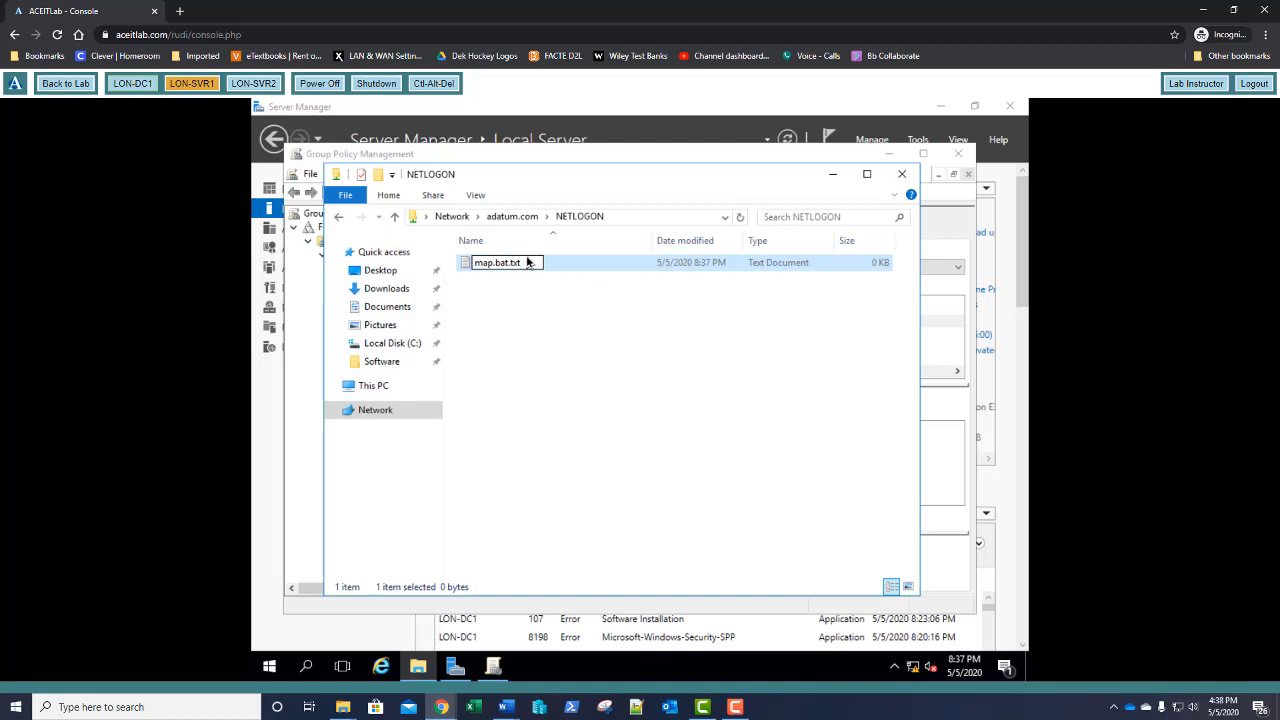
key("BackSpace")
key("Return")
key("Return")
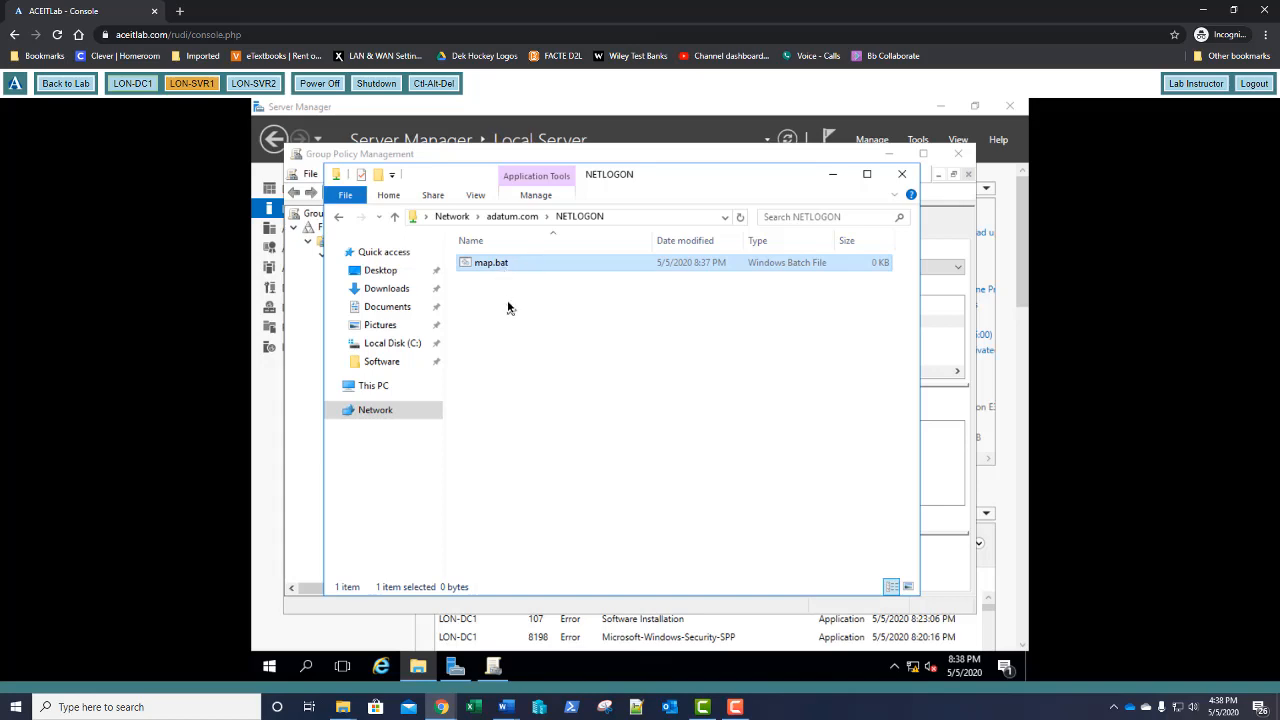
Edit map.bat to read 'net use g:\\lon-dc1\stuff' and save it when exiting Notepad
right_click(497, 265)
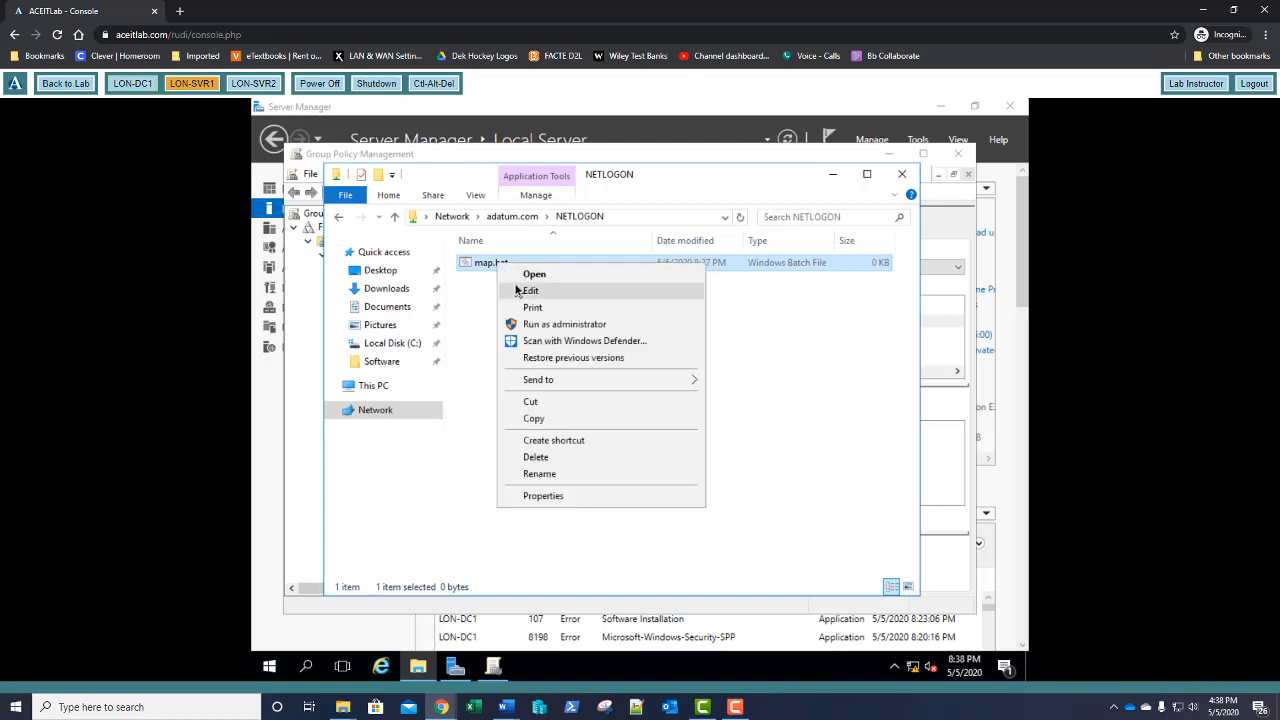
left_click(520, 276)
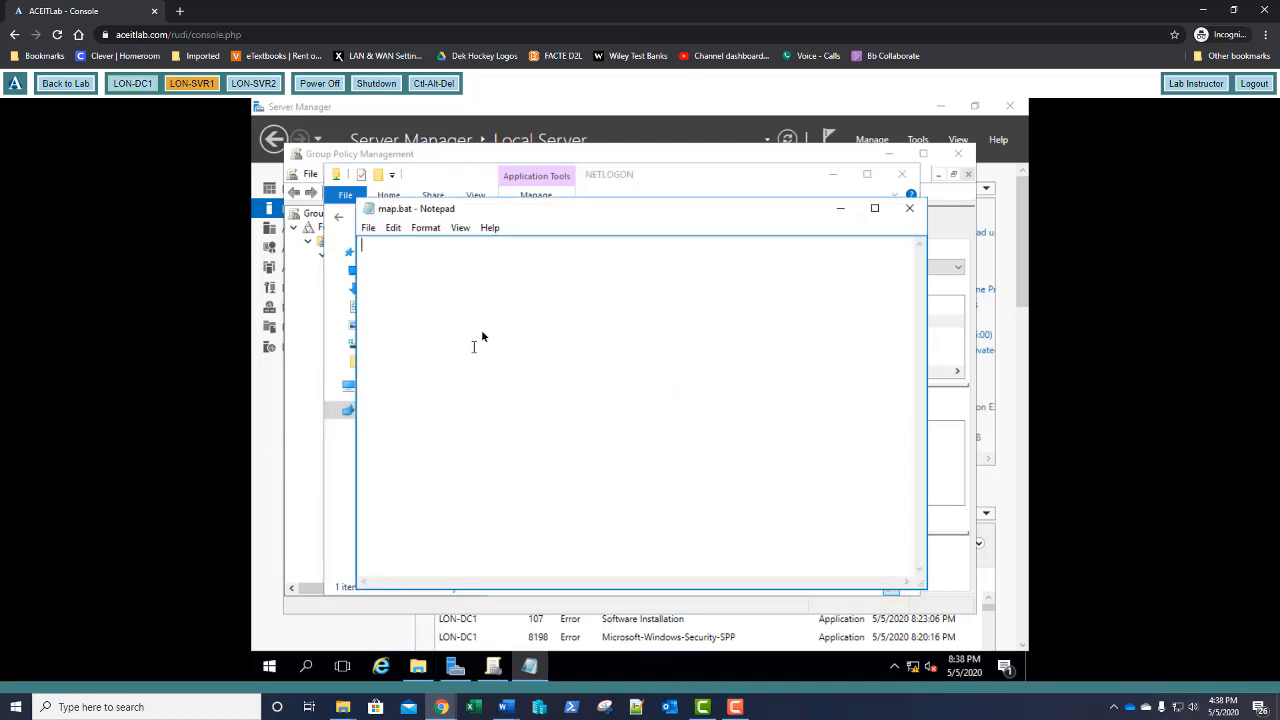
type("net use g:\\\\lon-dc1")
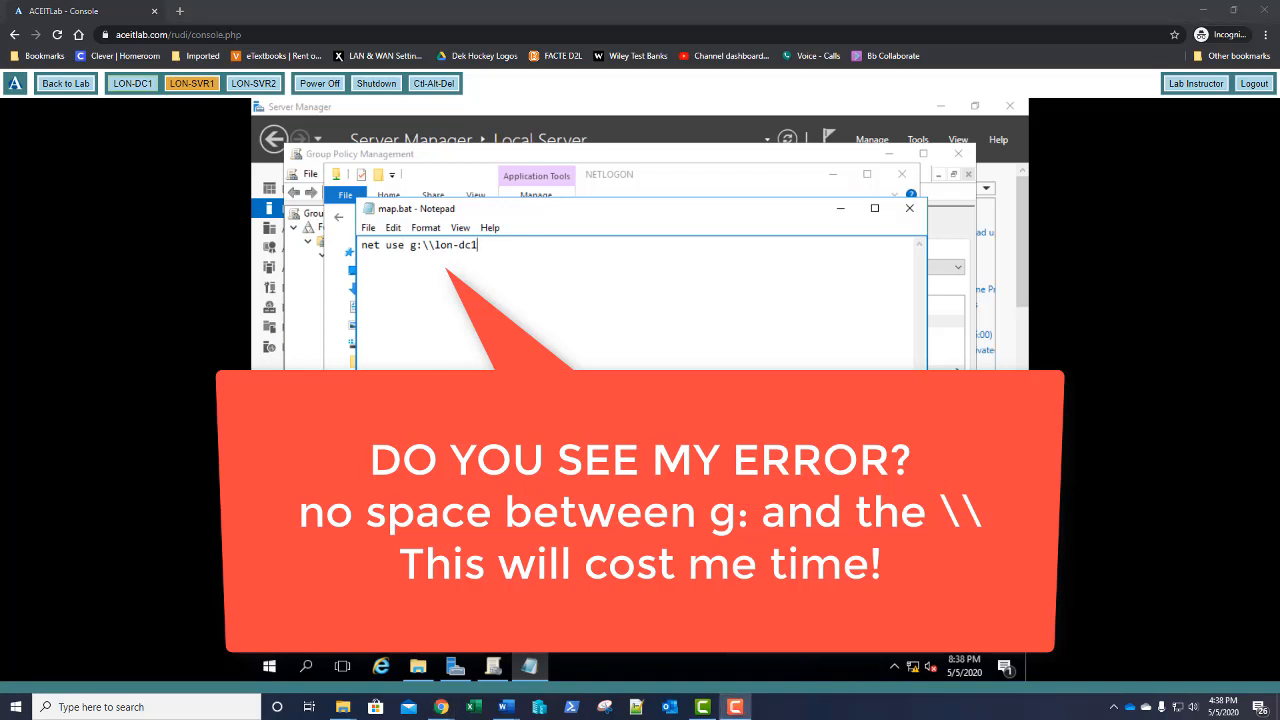
left_click(563, 249)
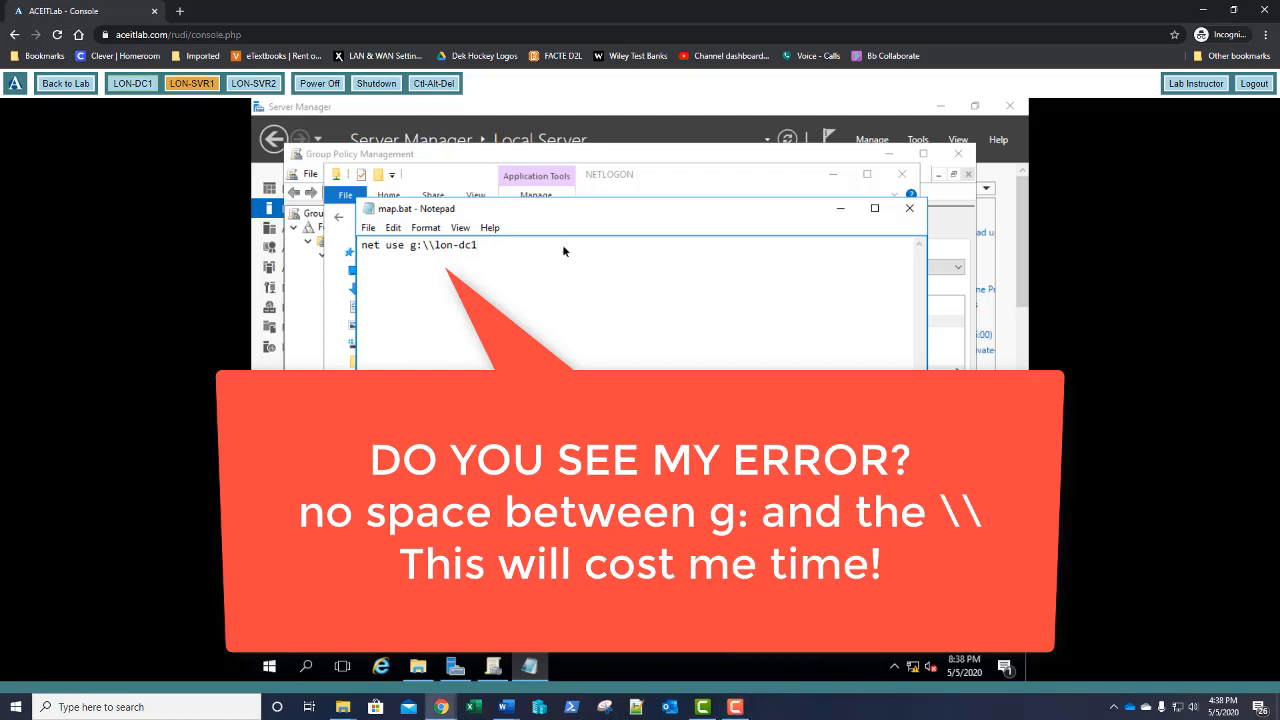
type("\\stuff")
left_click(368, 228)
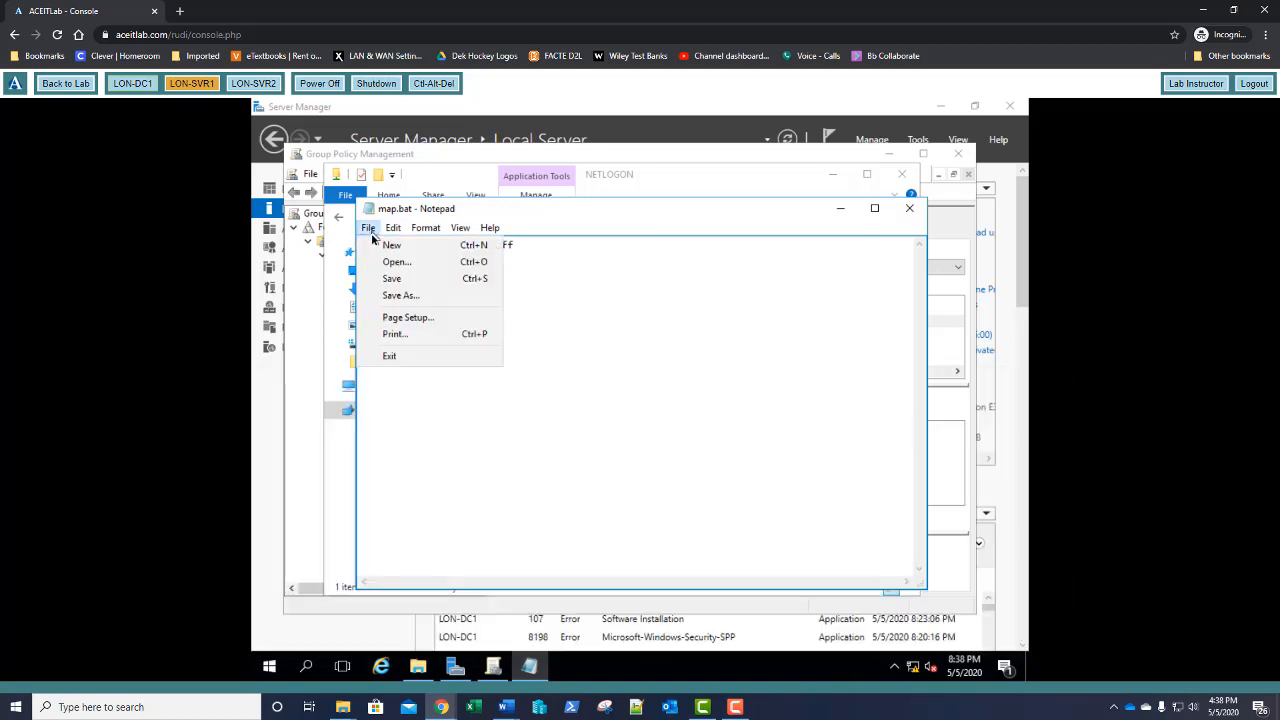
left_click(389, 359)
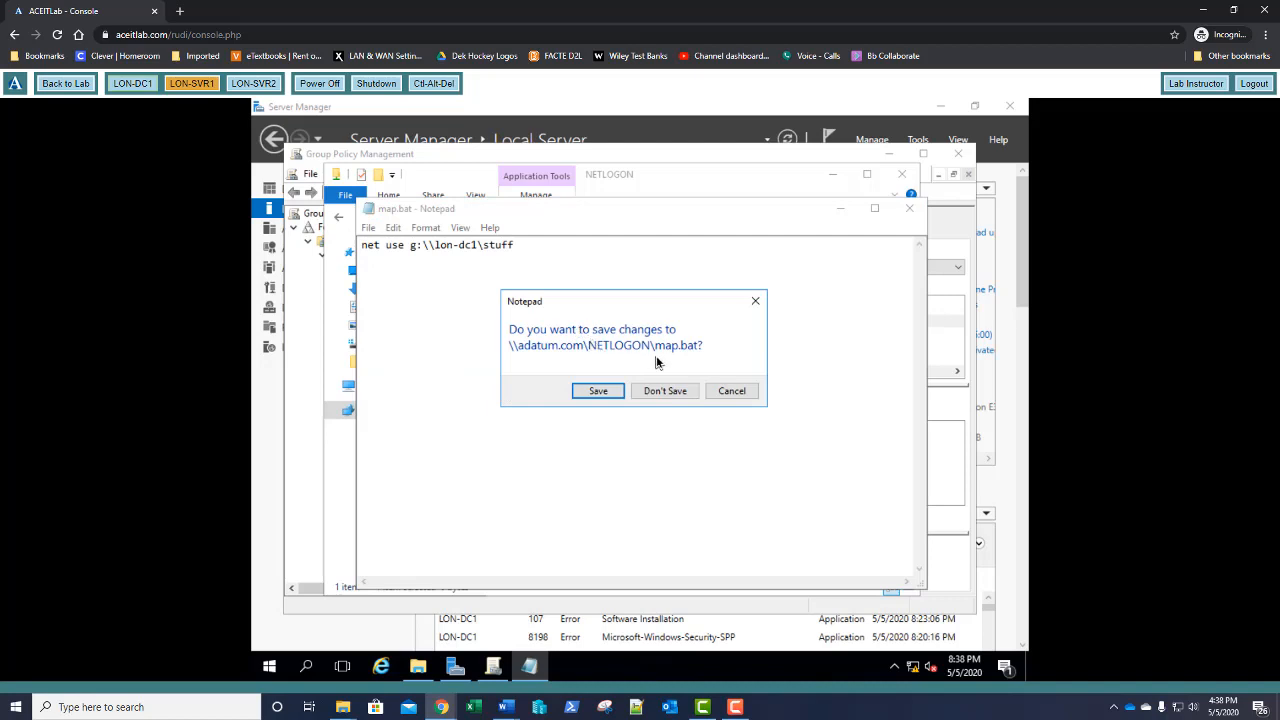
left_click(600, 391)
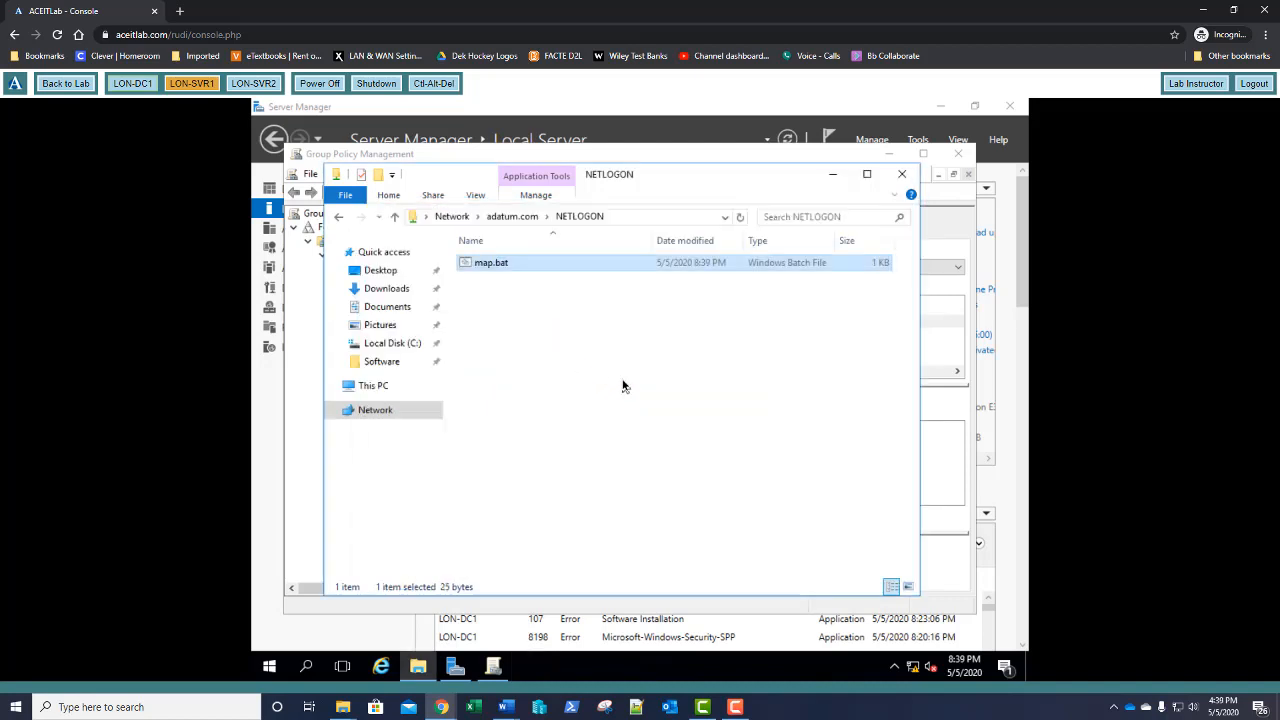
Edit GPO20 and browse to User Configuration > Policies > Windows Settings > Scripts
left_click(435, 158)
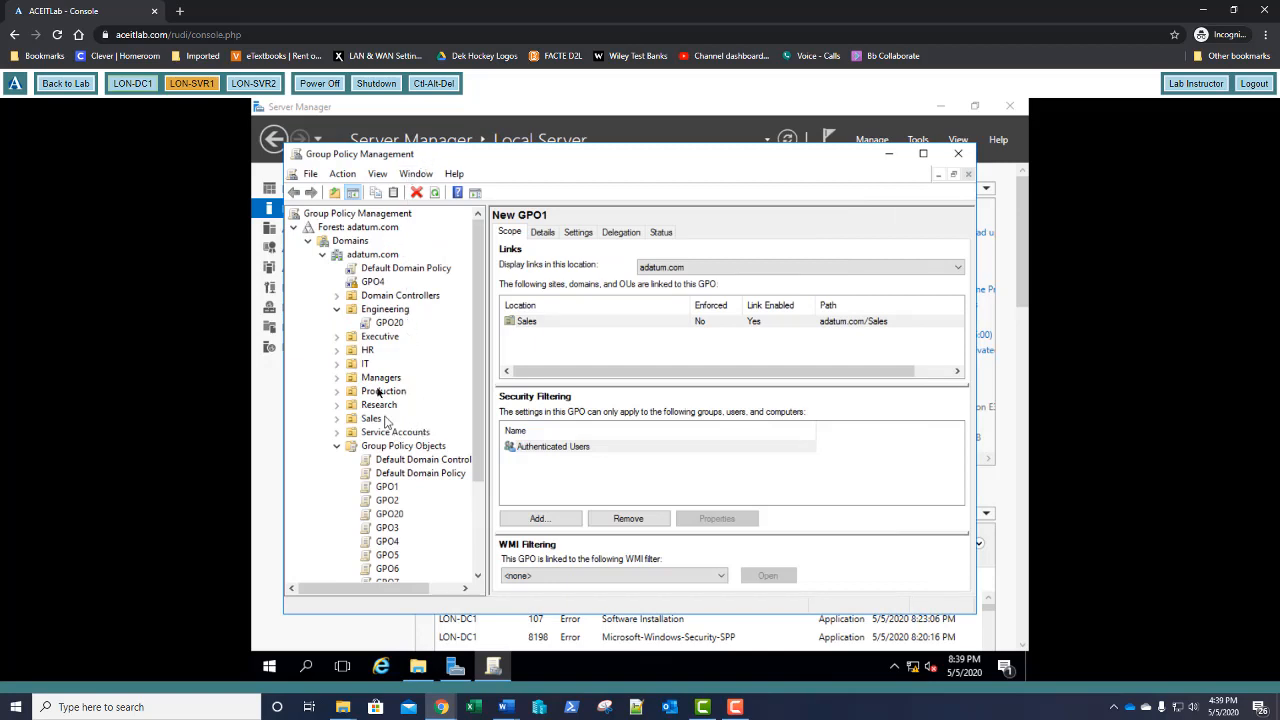
right_click(393, 325)
left_click(405, 333)
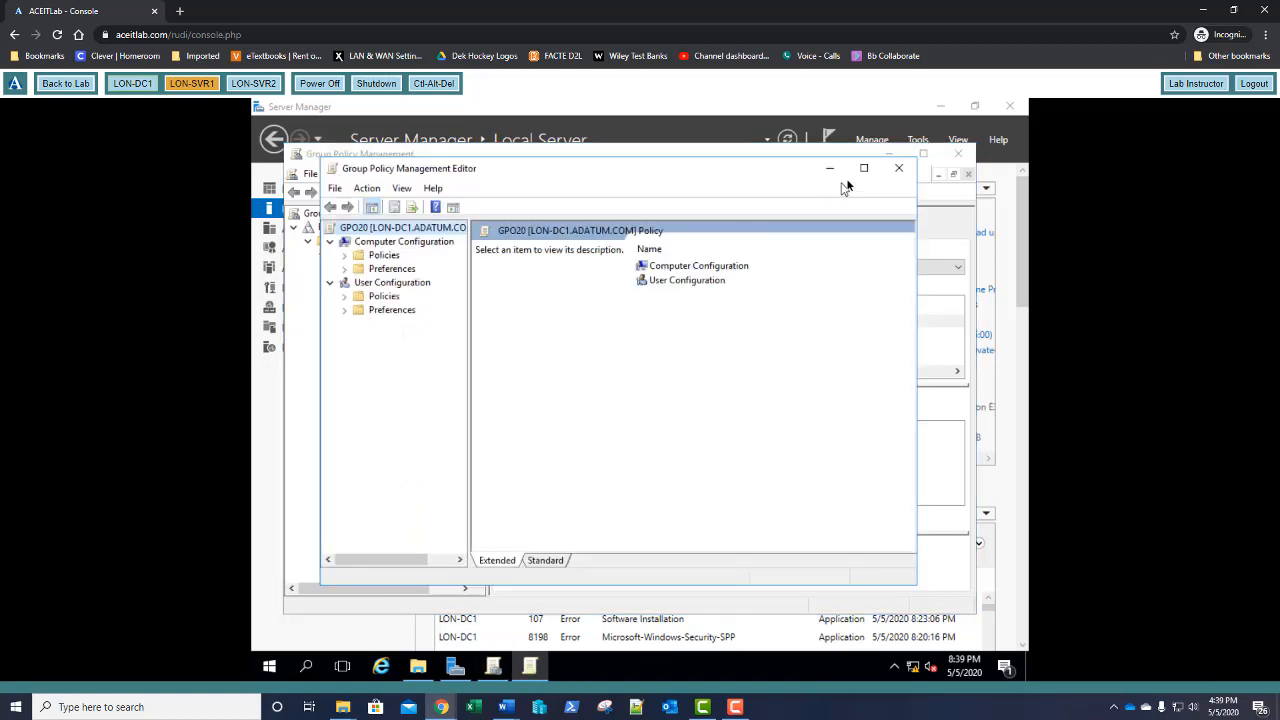
left_click(864, 167)
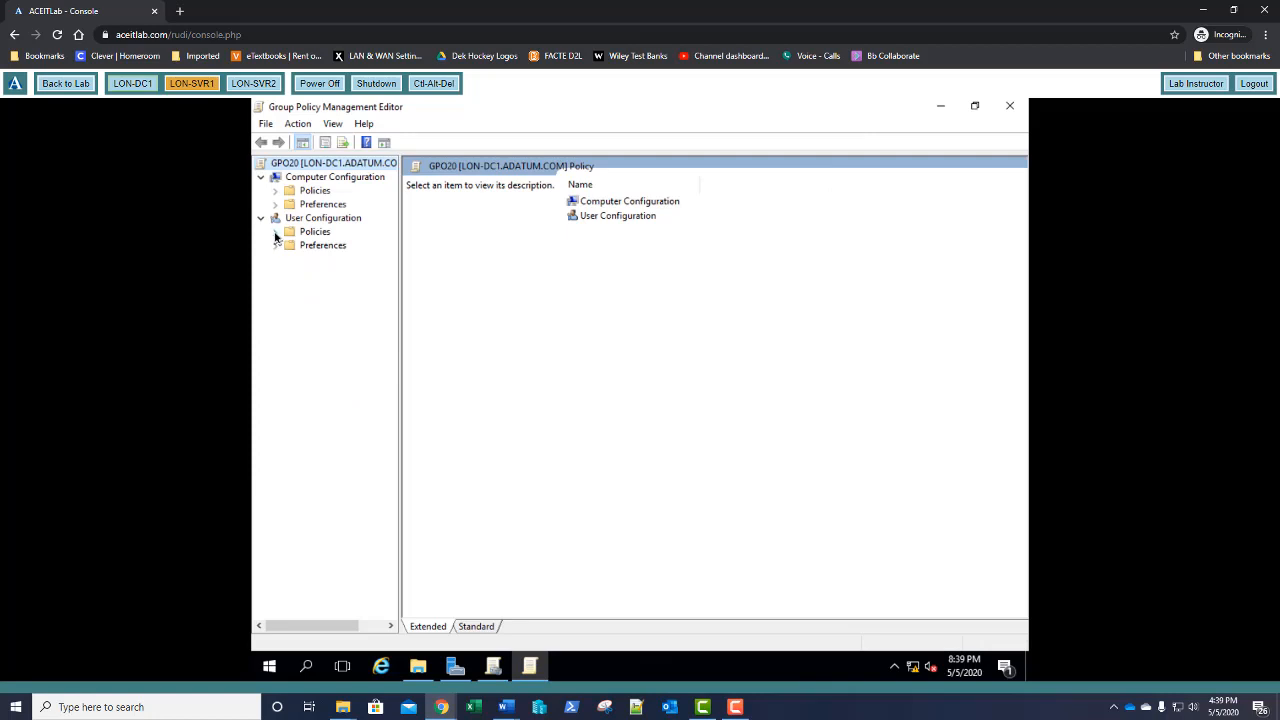
left_click(275, 233)
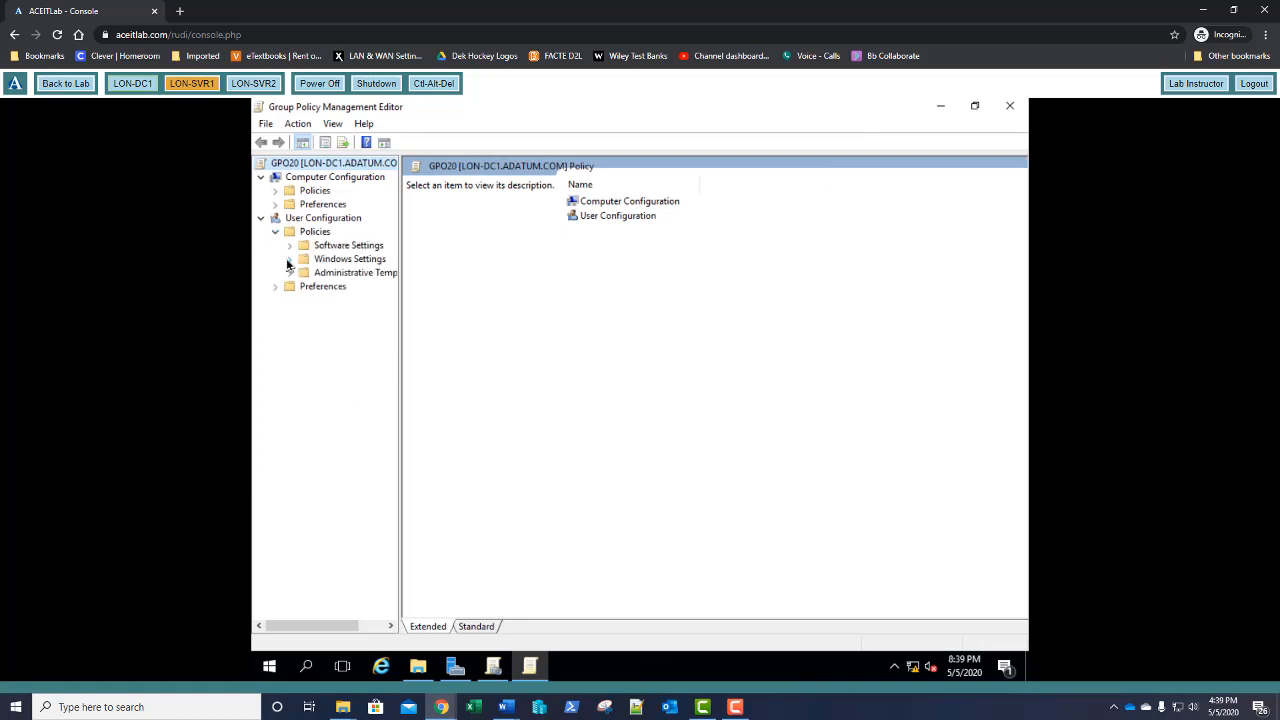
left_click(289, 260)
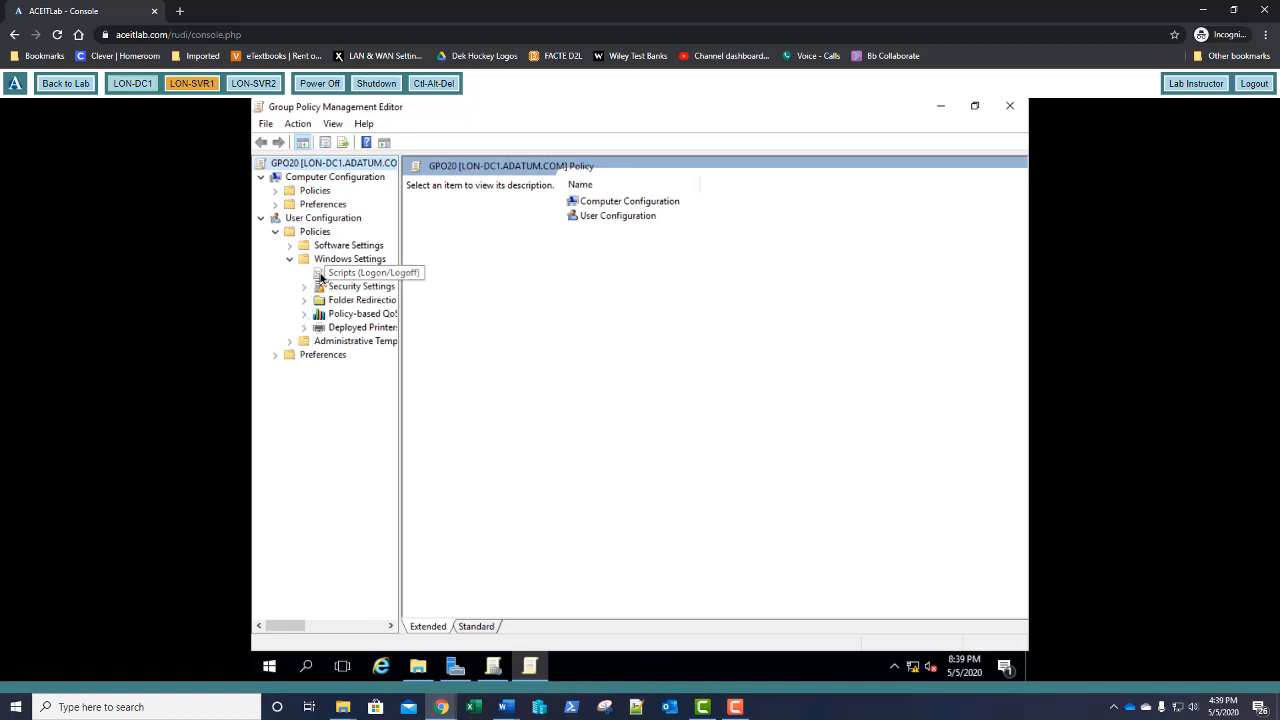
left_click(337, 277)
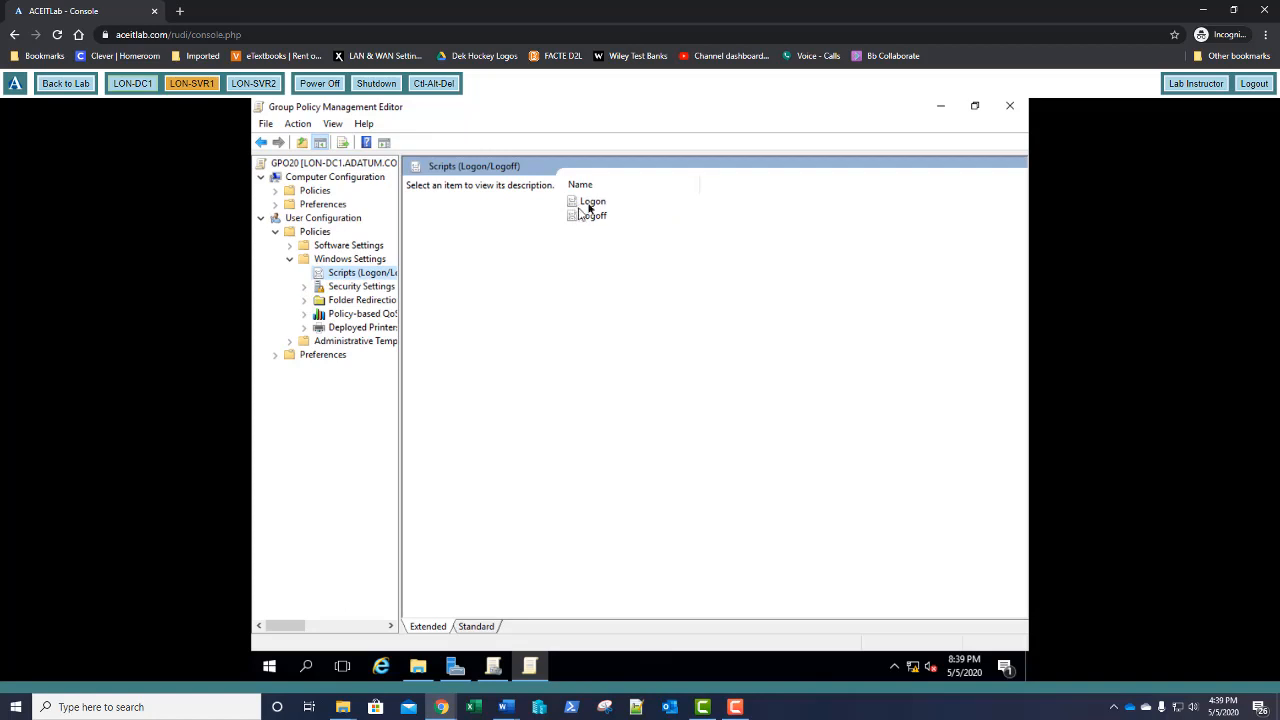
Add \\adatum.com\netlogon\map.bat as a Logon script and confirm
double_click(591, 203)
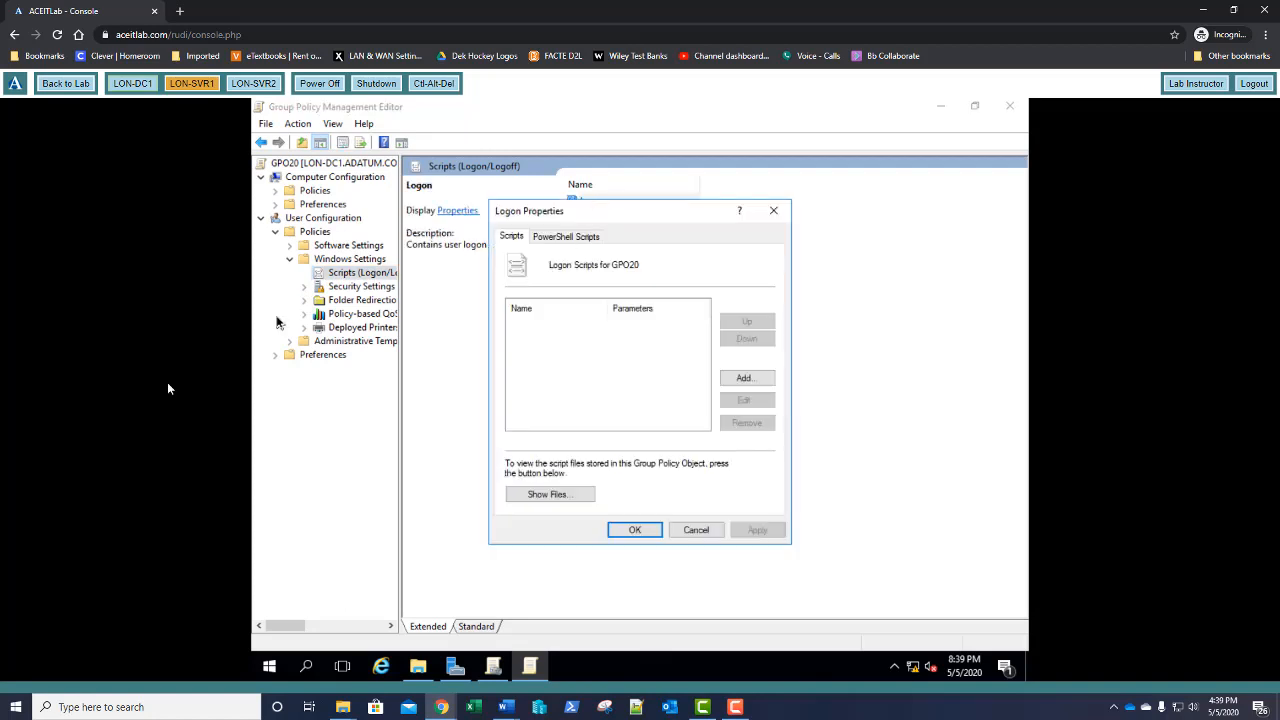
left_click(741, 380)
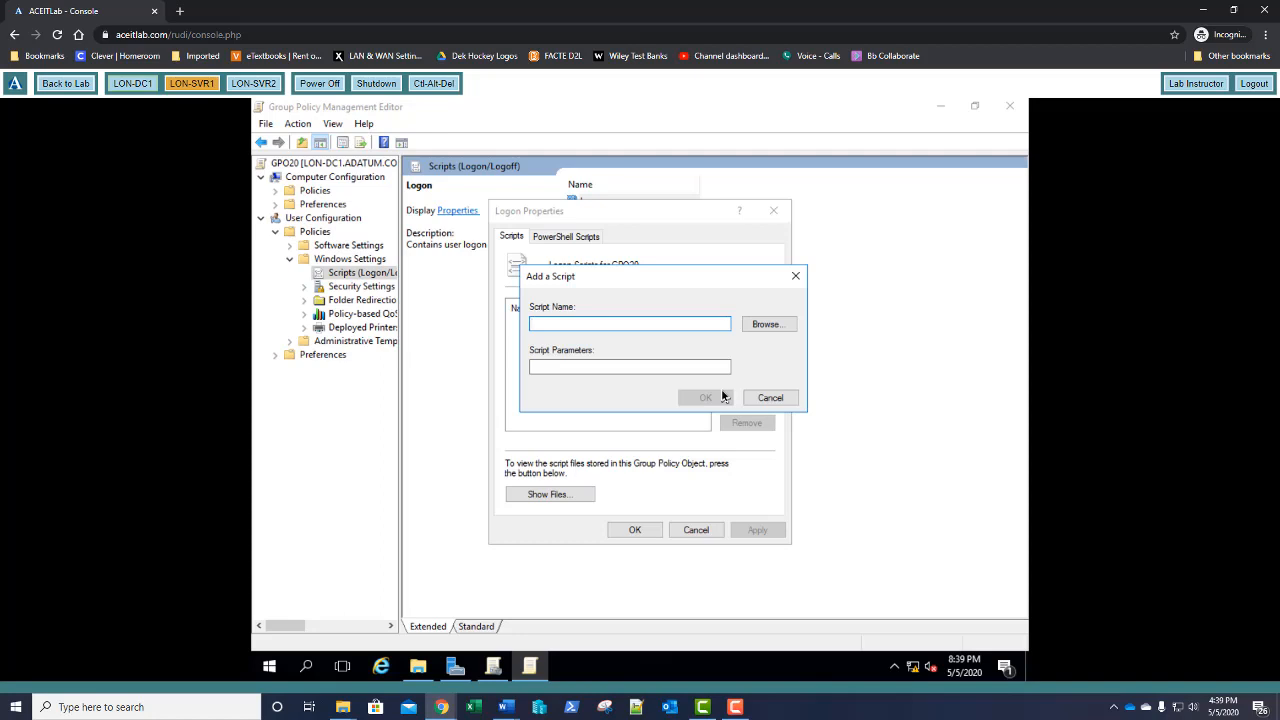
type("\\\\adatum.com")
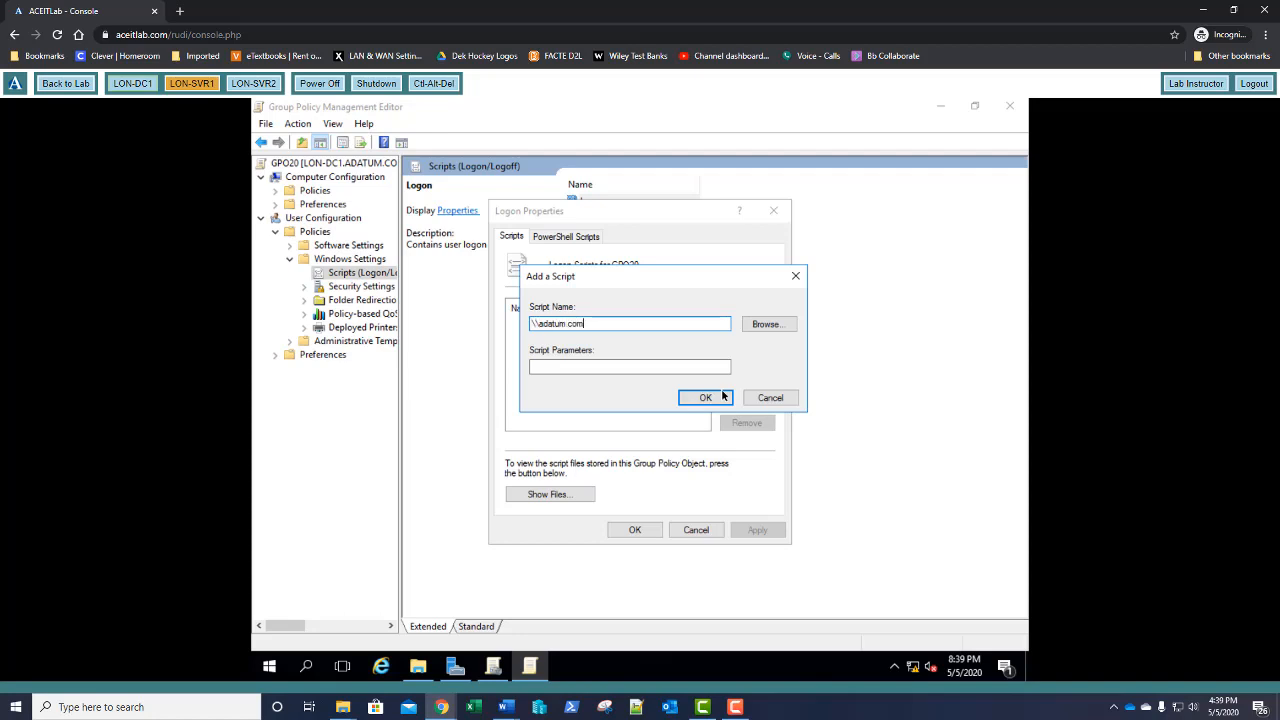
type("\\netlogon\\map.bat")
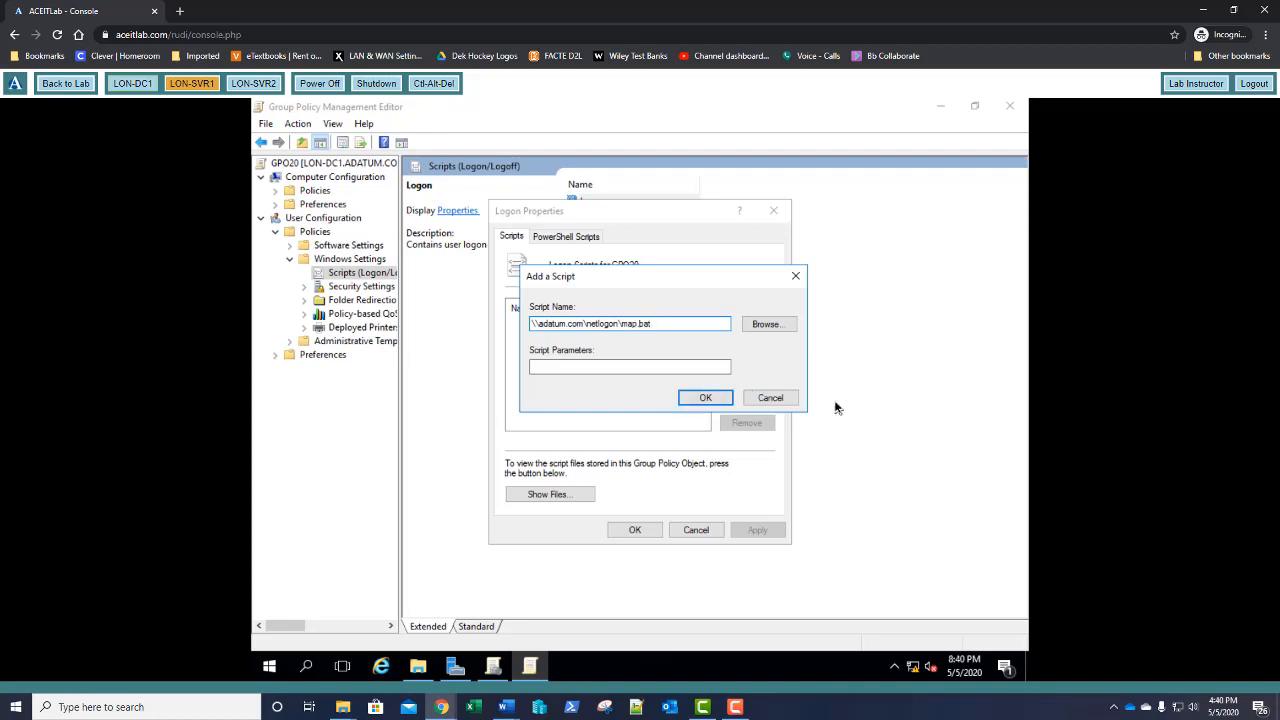
left_click(706, 398)
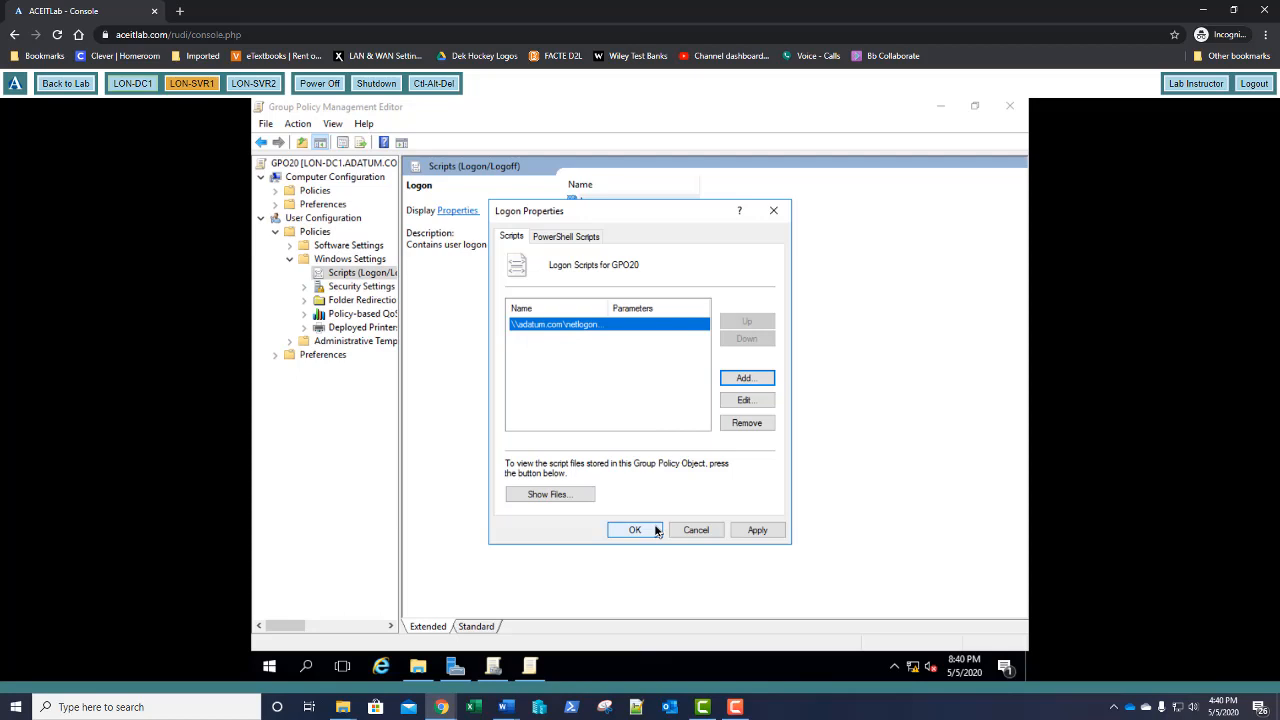
left_click(635, 530)
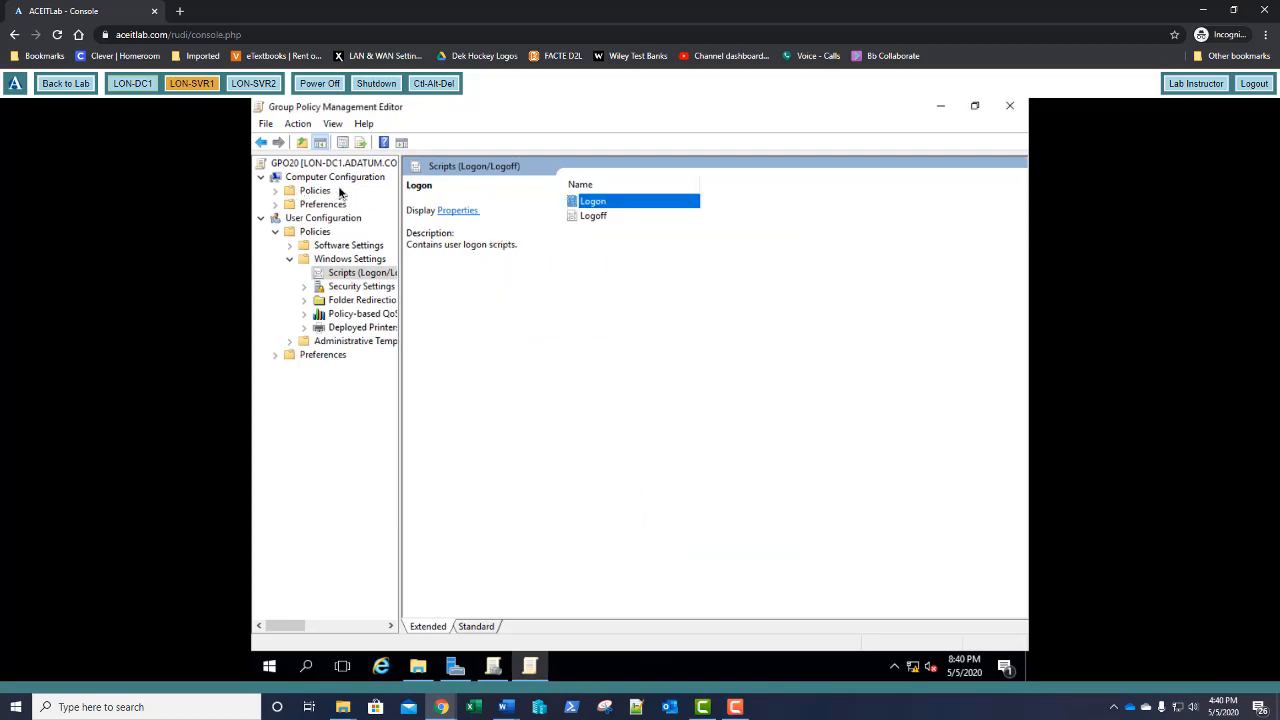
Browse to Computer Configuration > Administrative Templates > System > Group Policy and open Configure Logon Script Delay
left_click(276, 194)
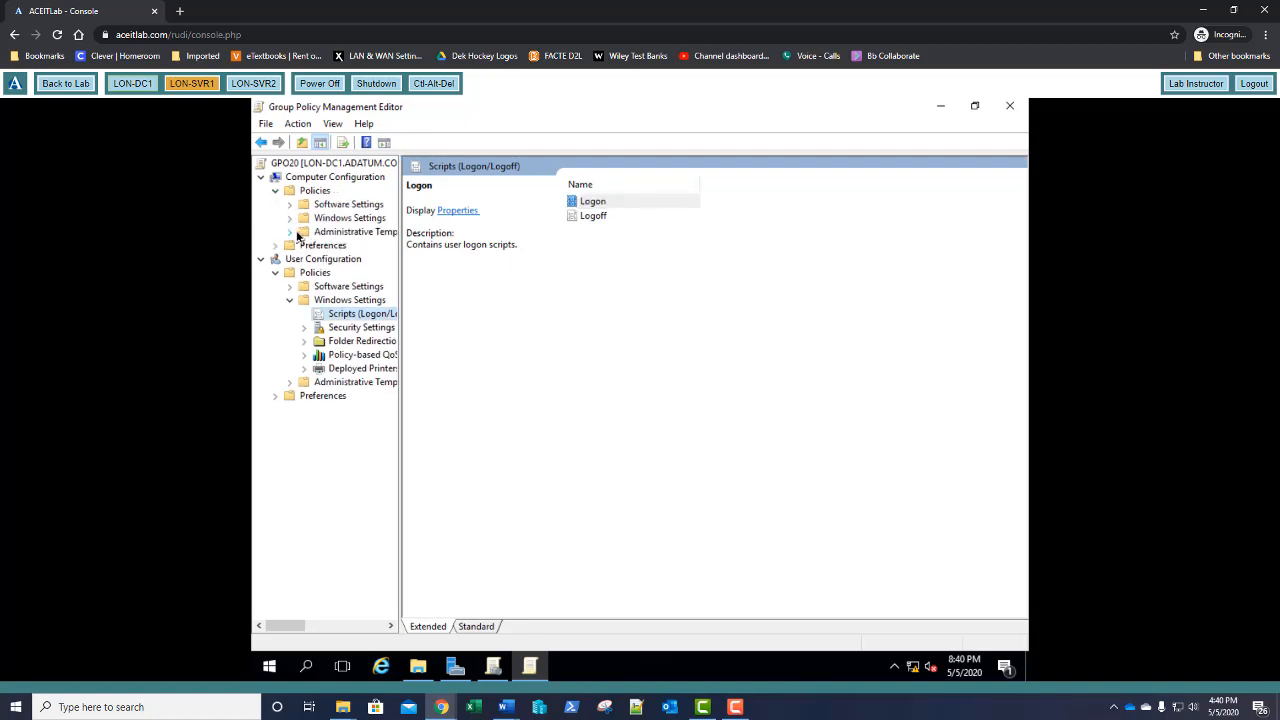
left_click(290, 232)
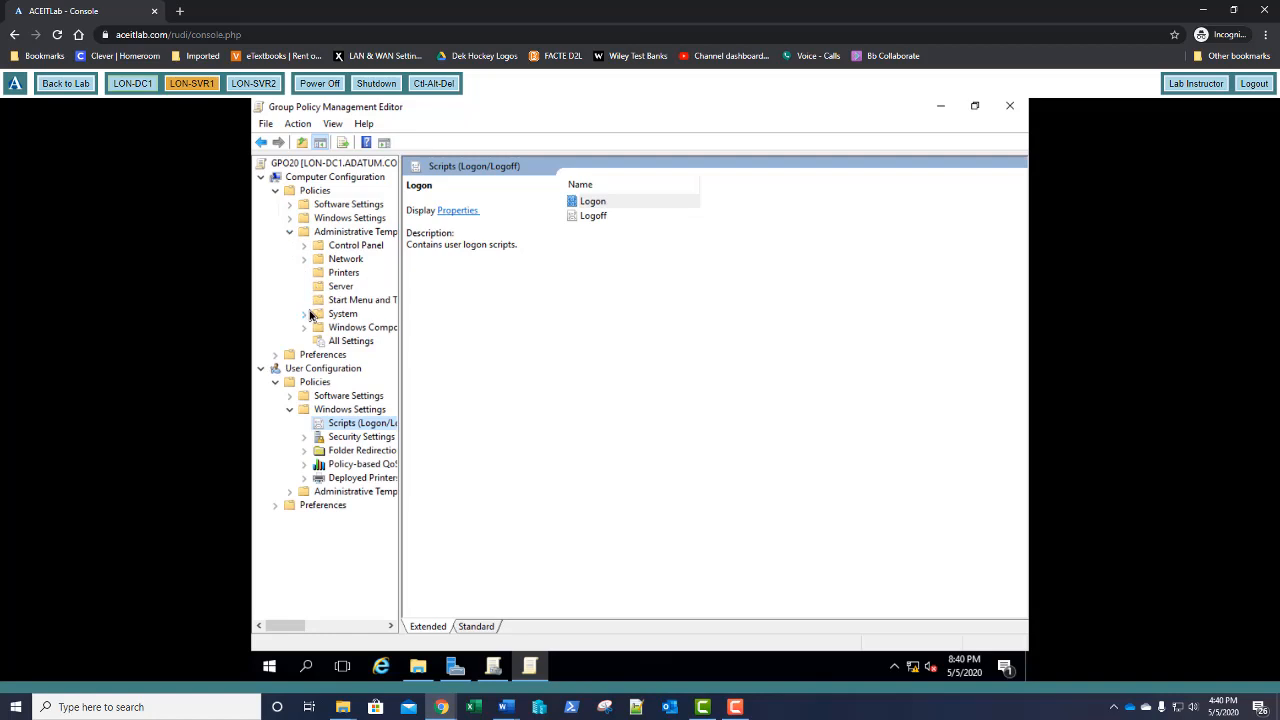
left_click(306, 315)
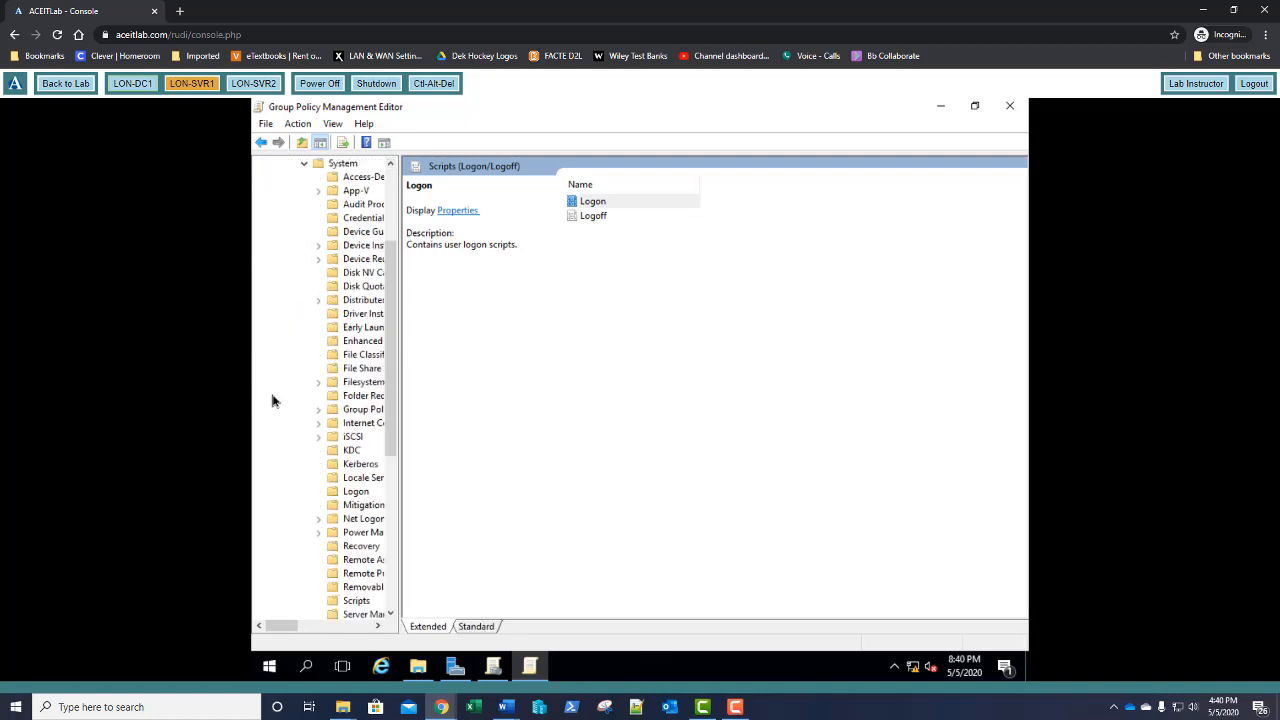
left_click(355, 415)
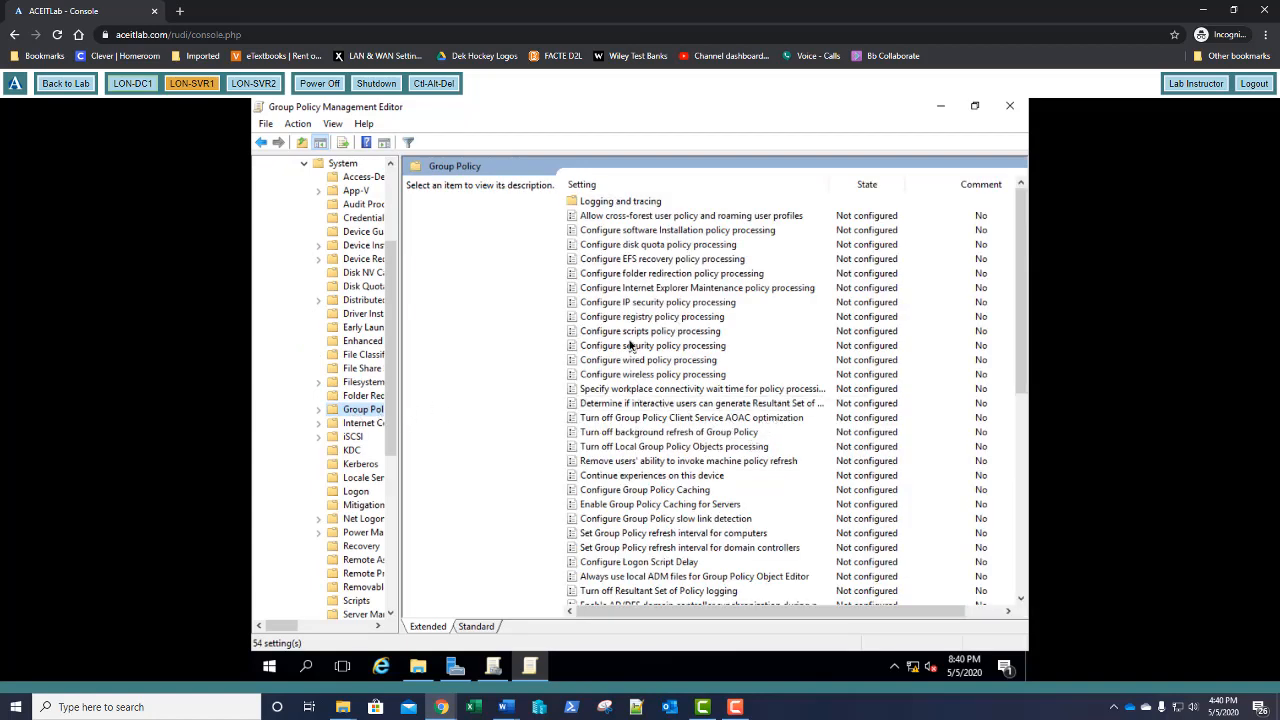
left_click(650, 190)
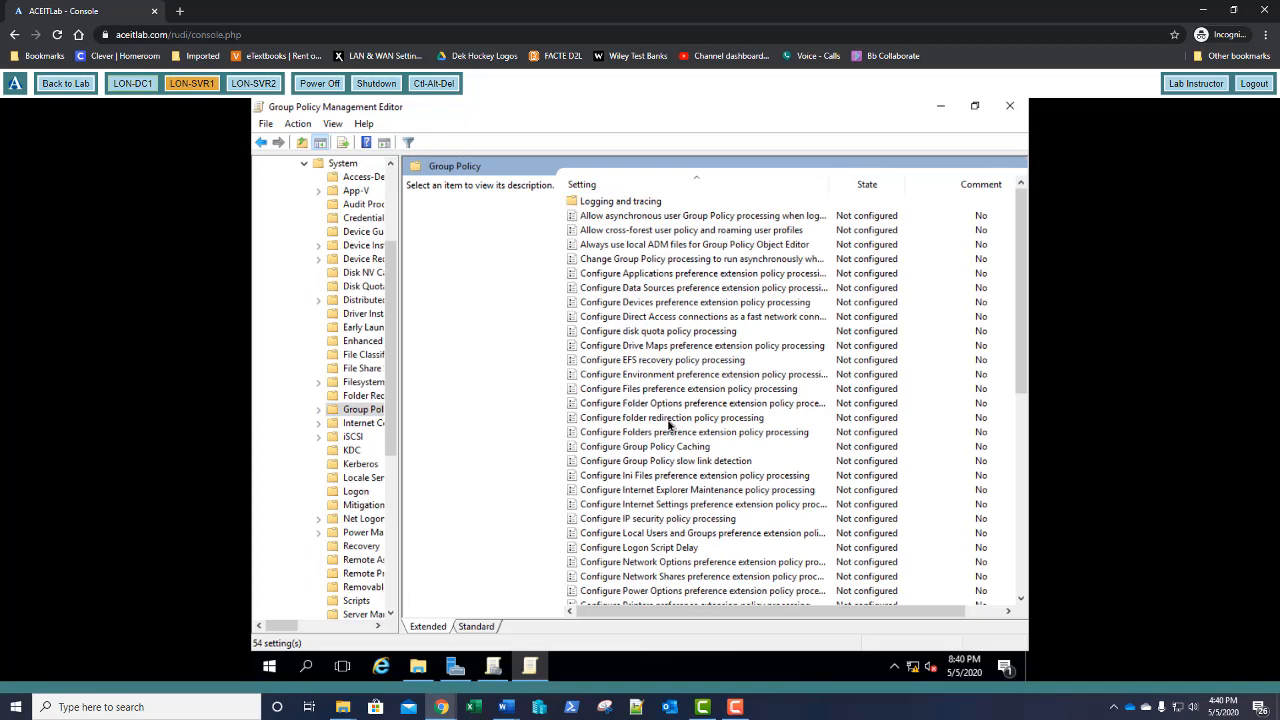
left_click(620, 548)
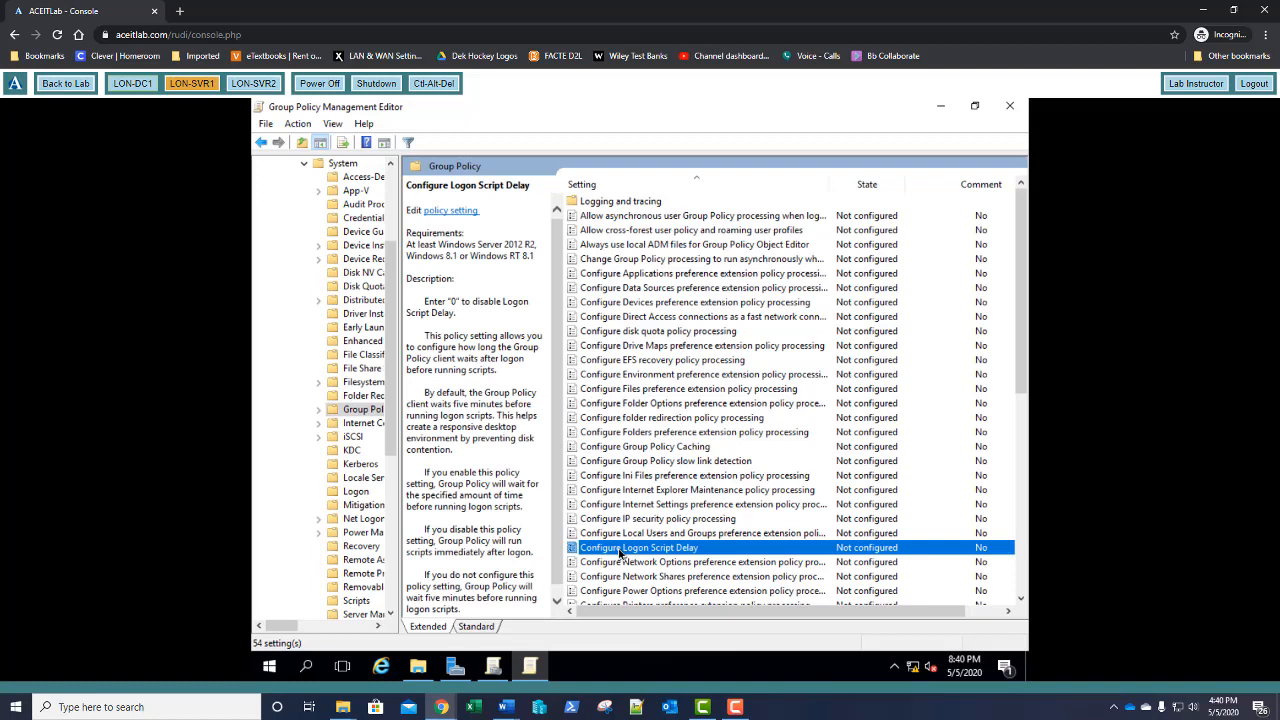
double_click(620, 549)
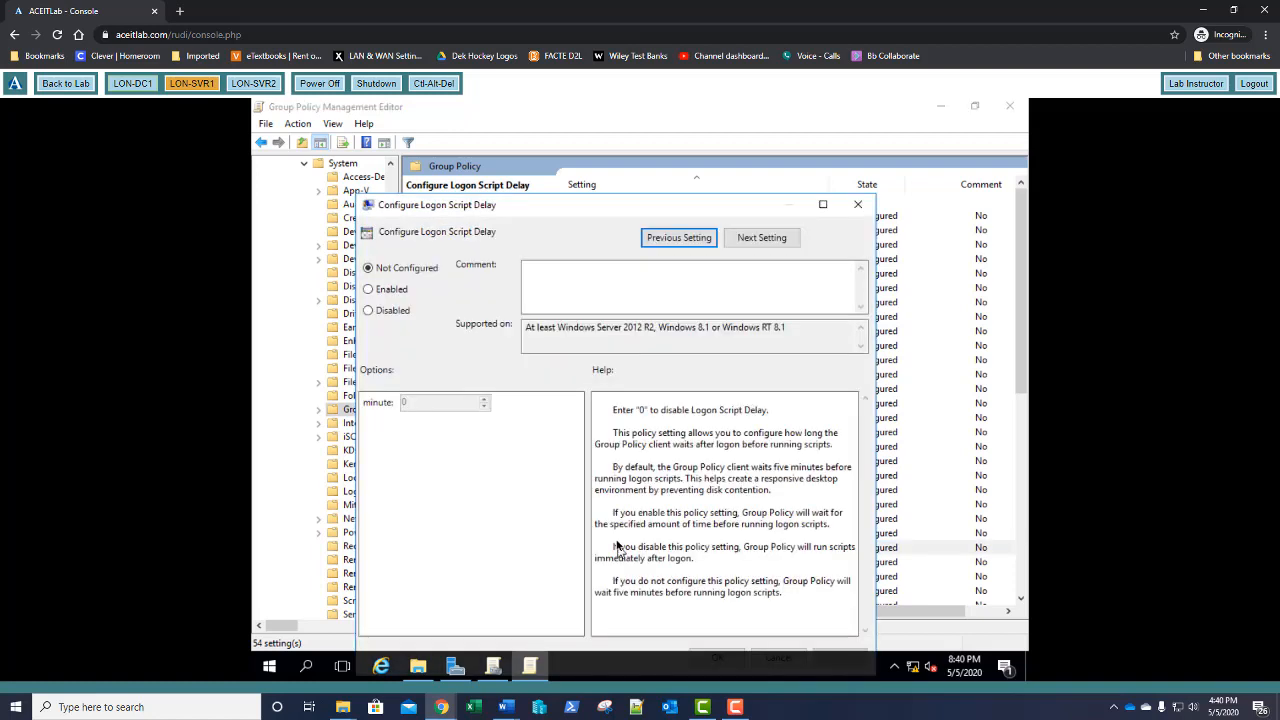
Enable the policy with a 1-minute delay and close the policy editor
left_click(394, 292)
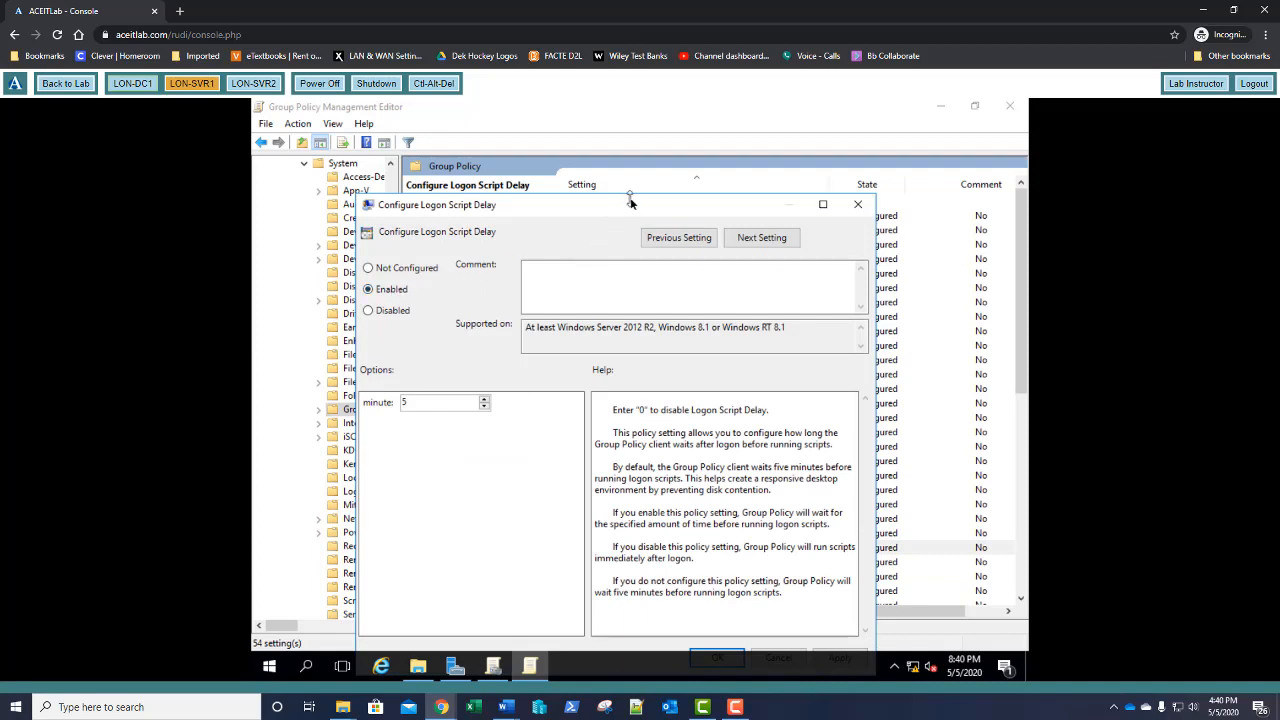
left_click_drag(630, 206, 648, 179)
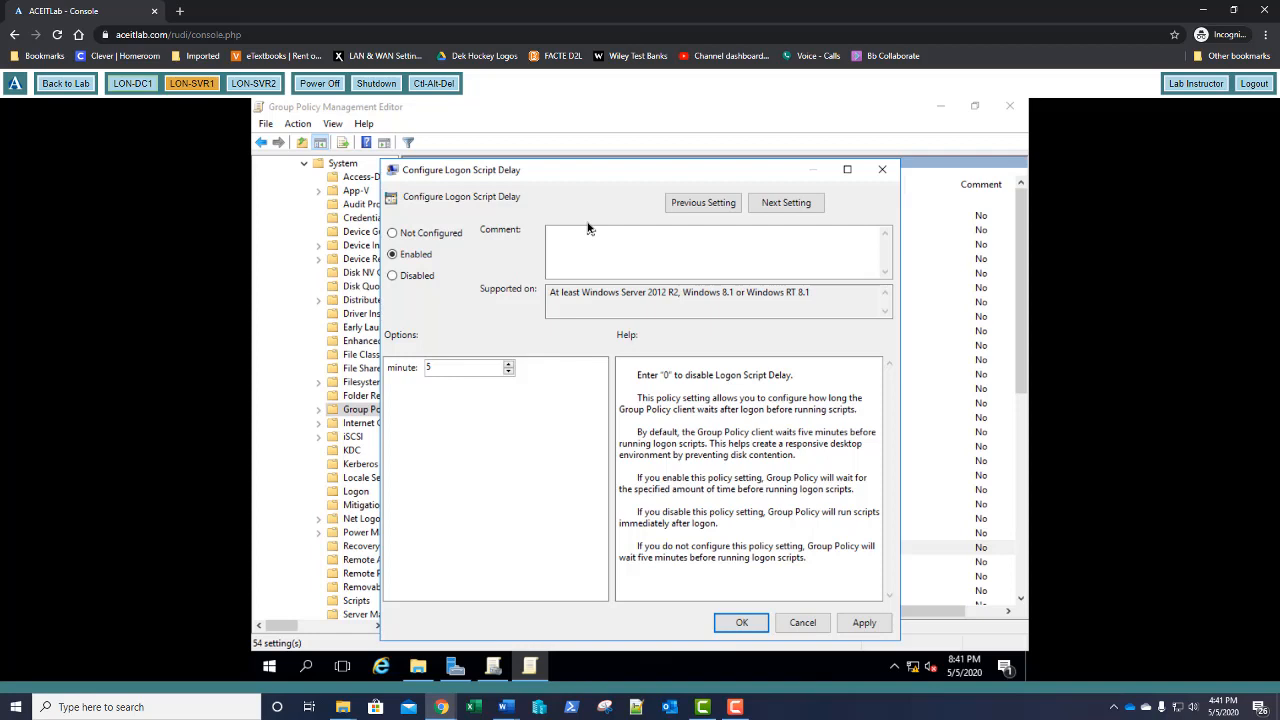
left_click(449, 367)
key("BackSpace")
type("1")
left_click(746, 622)
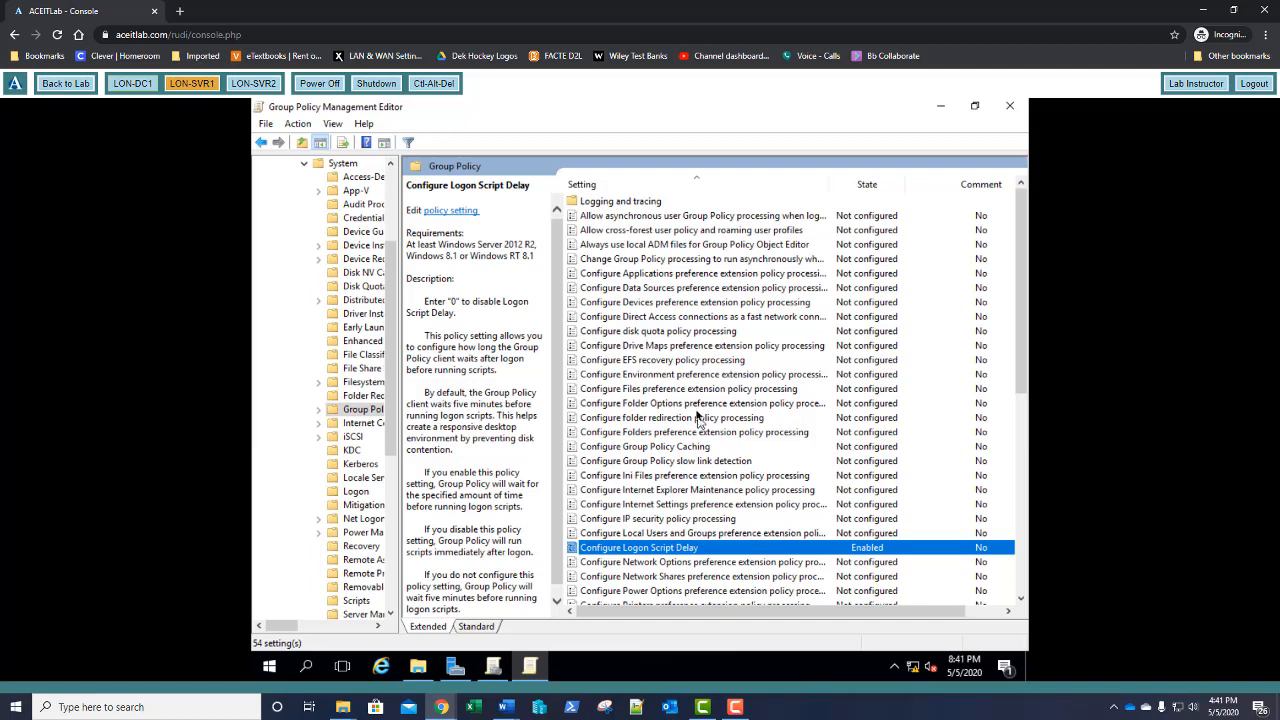
left_click(1009, 106)
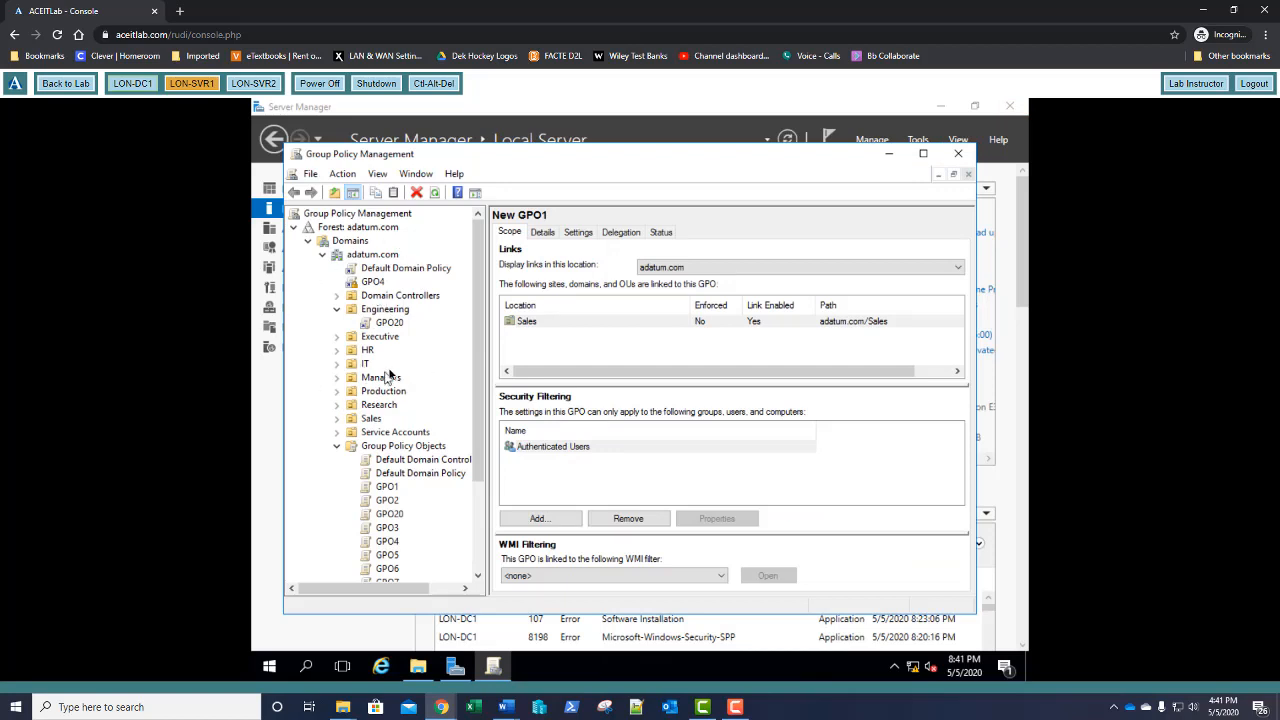
Force a Group Policy update on the Engineering OU and close the 1-of-1 succeeded results
right_click(386, 313)
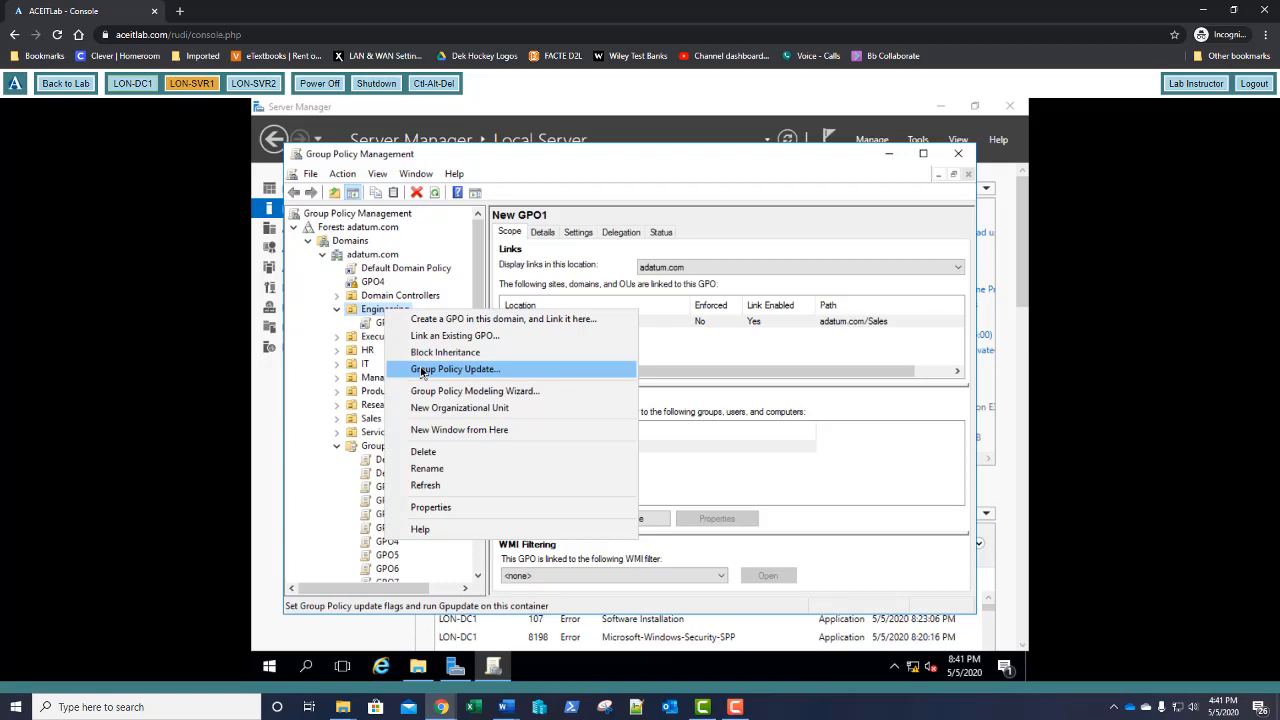
right_click(387, 258)
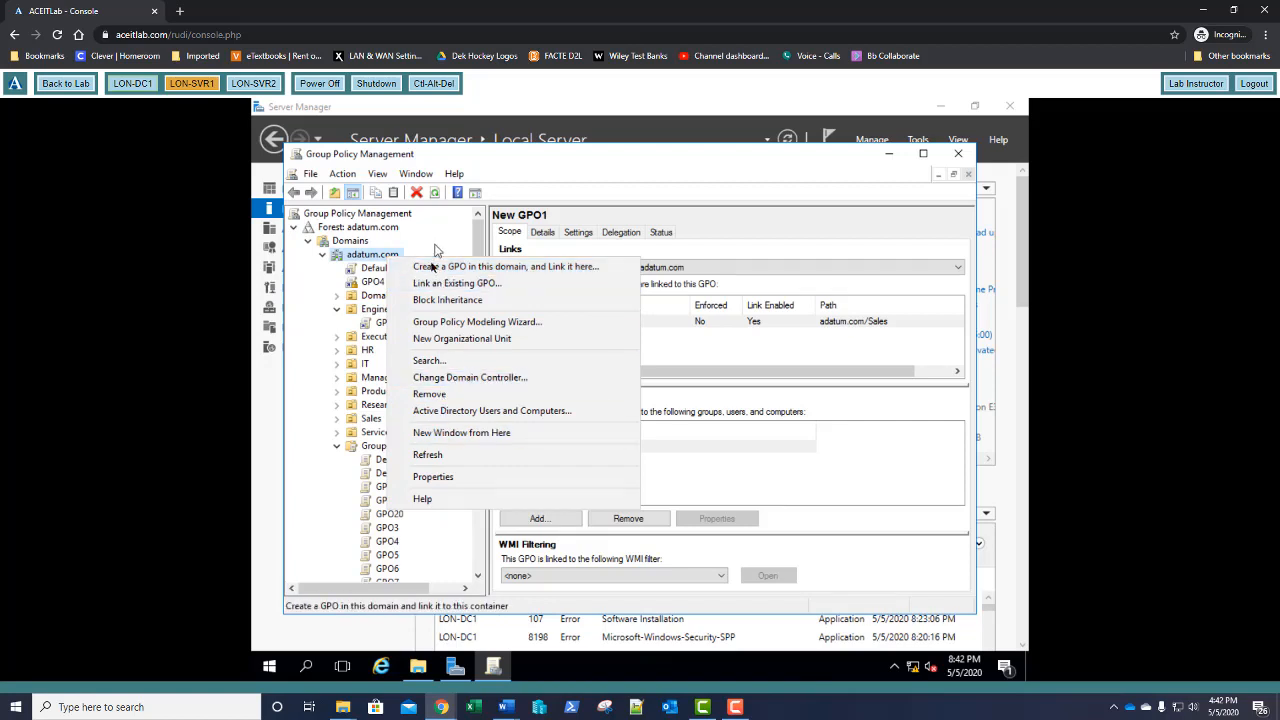
right_click(370, 310)
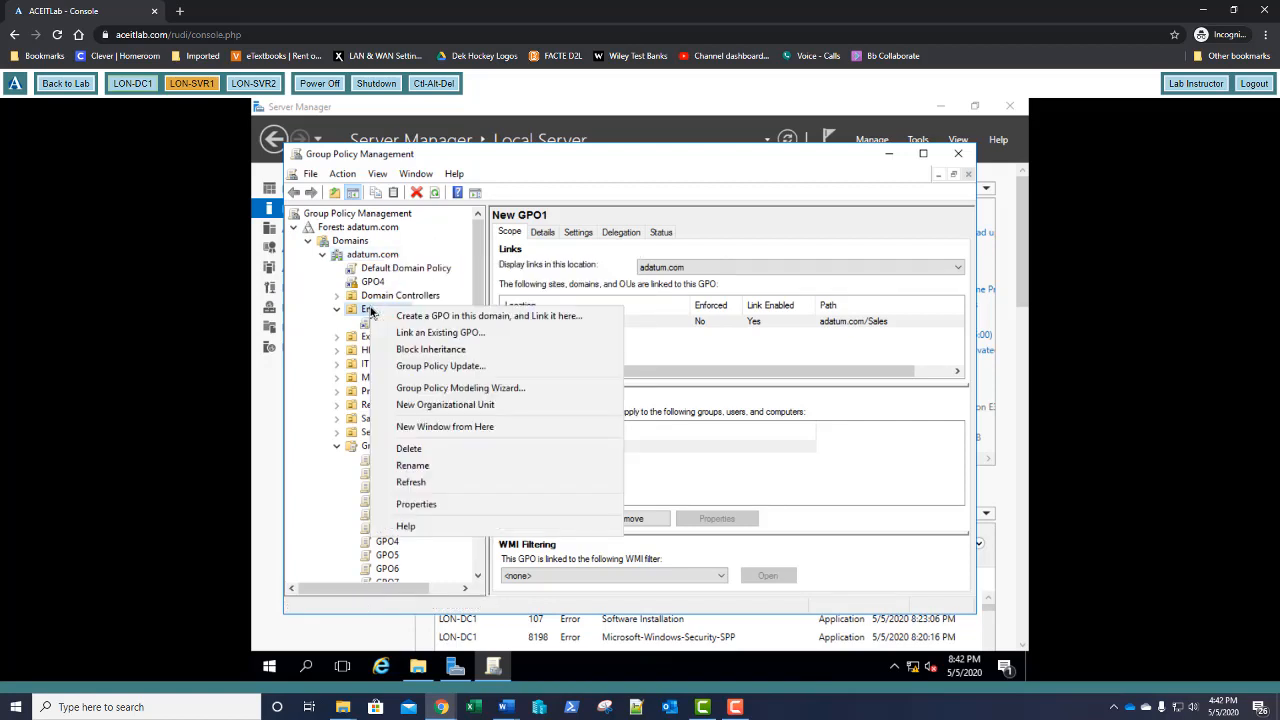
left_click(422, 368)
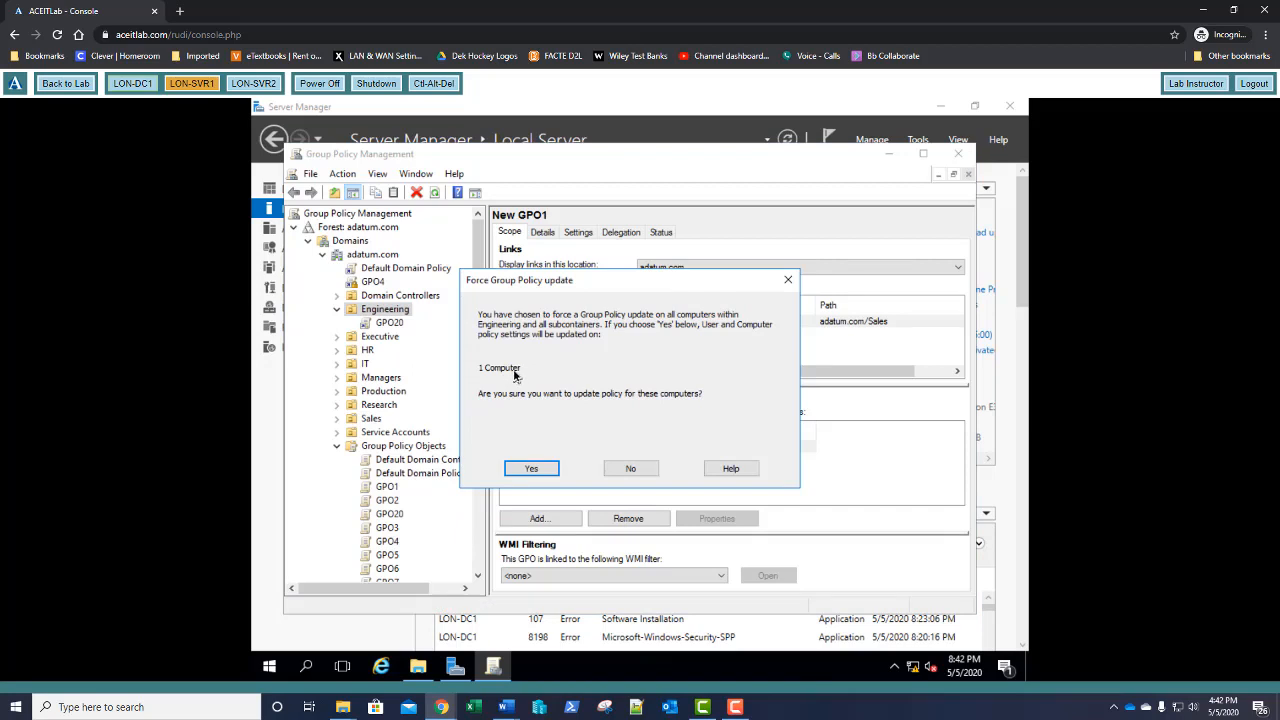
left_click(533, 469)
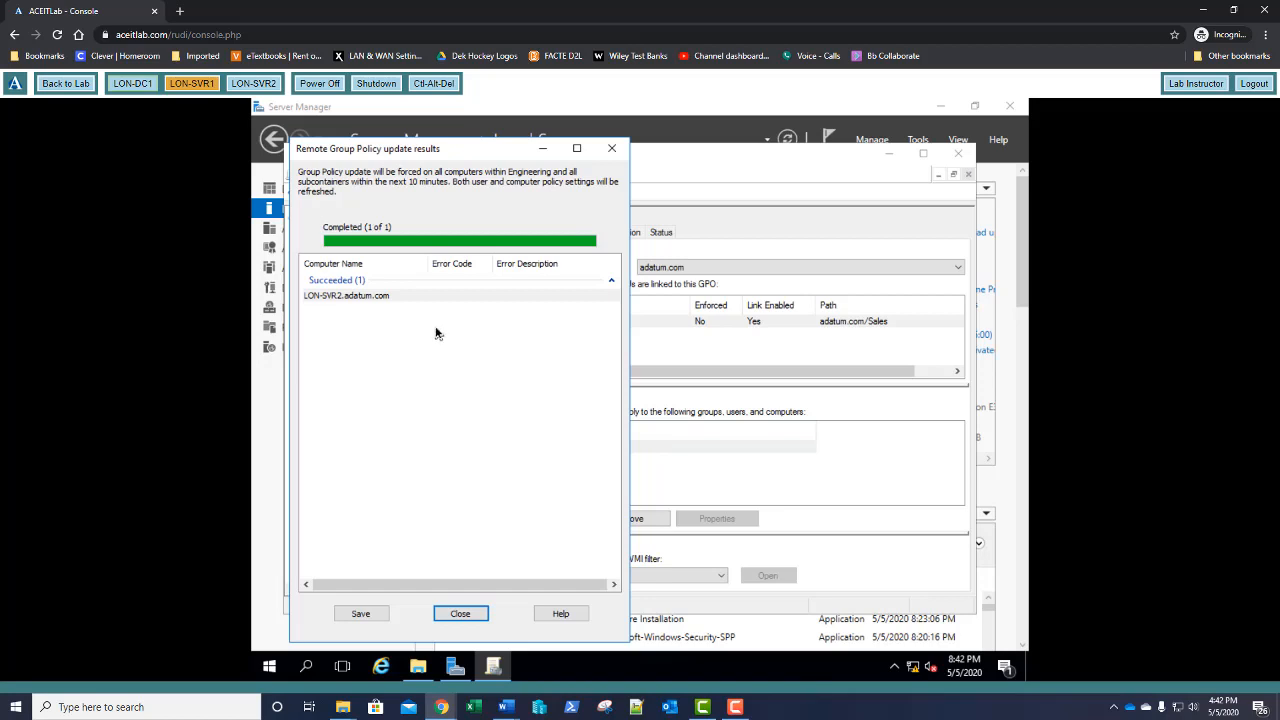
left_click(460, 614)
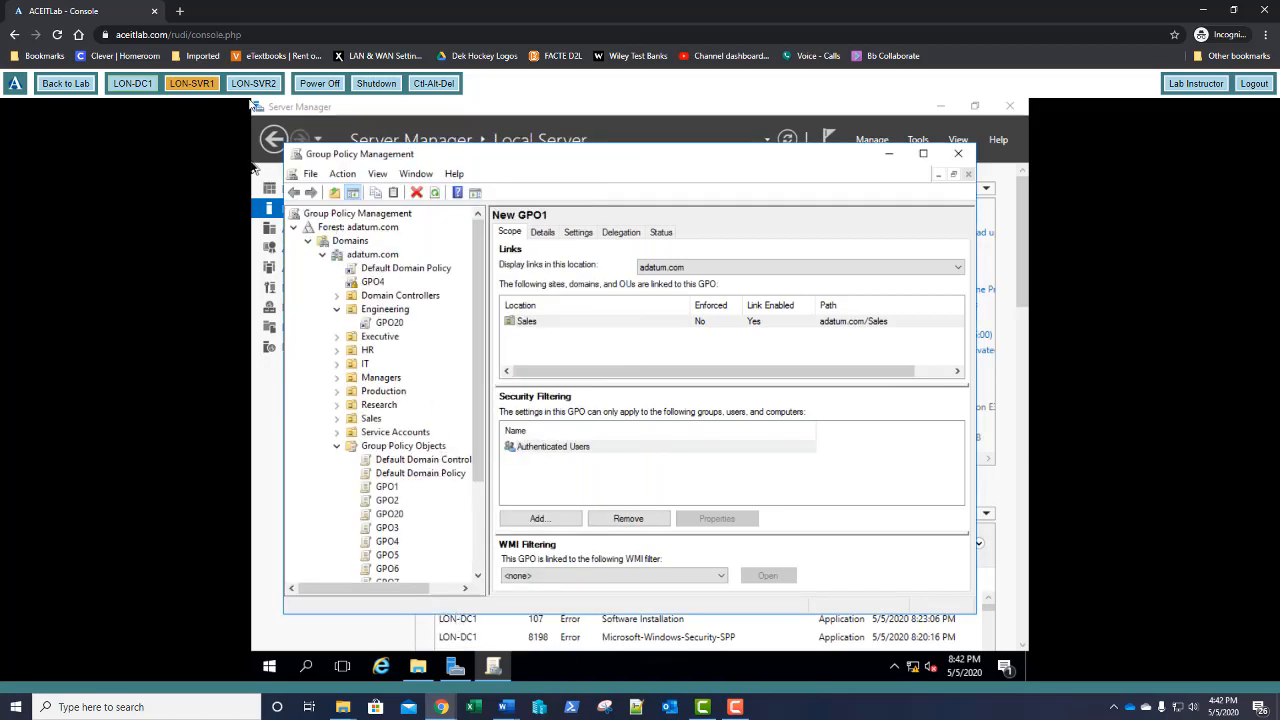
left_click(252, 84)
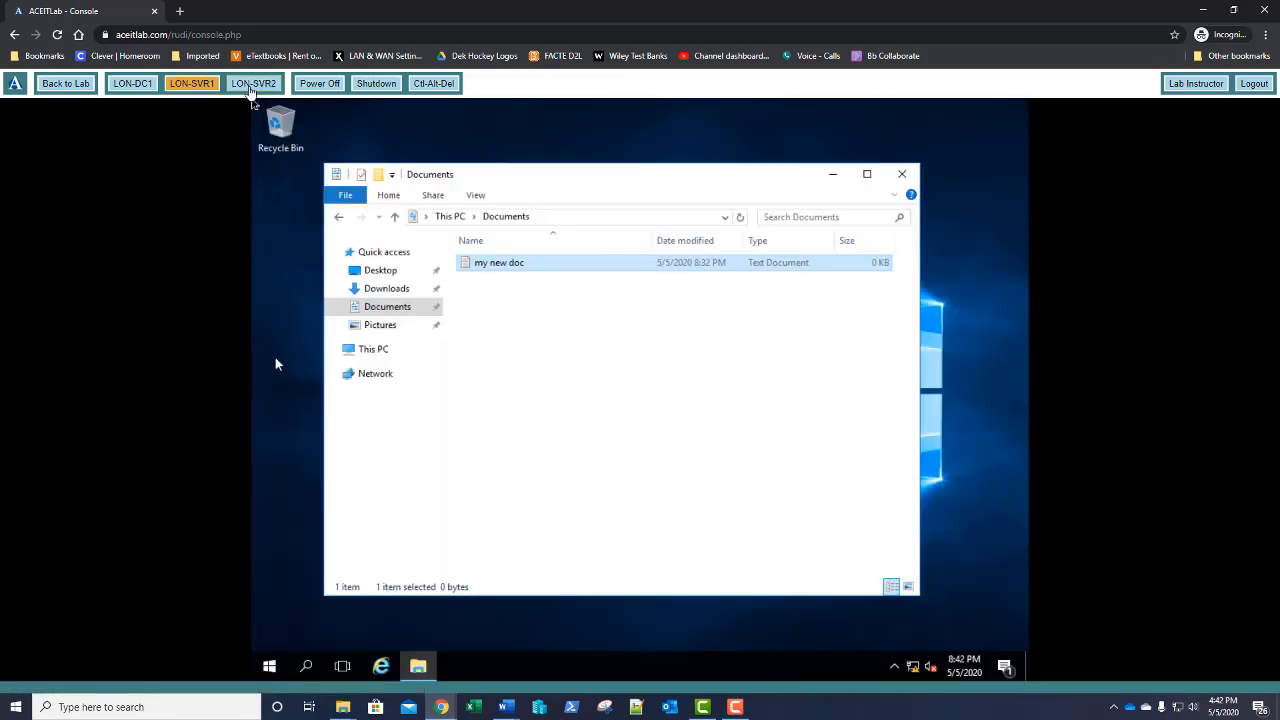
Close the Documents window and sign out of LON-SVR2
left_click(904, 176)
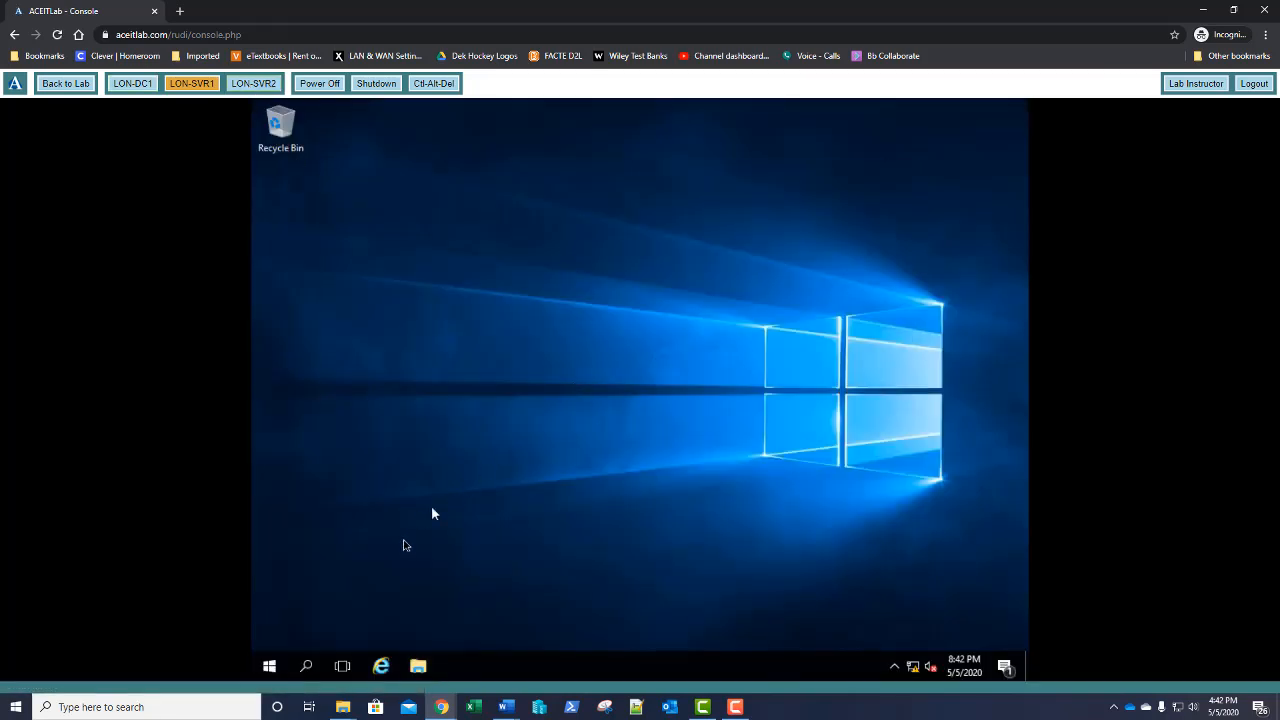
left_click(268, 675)
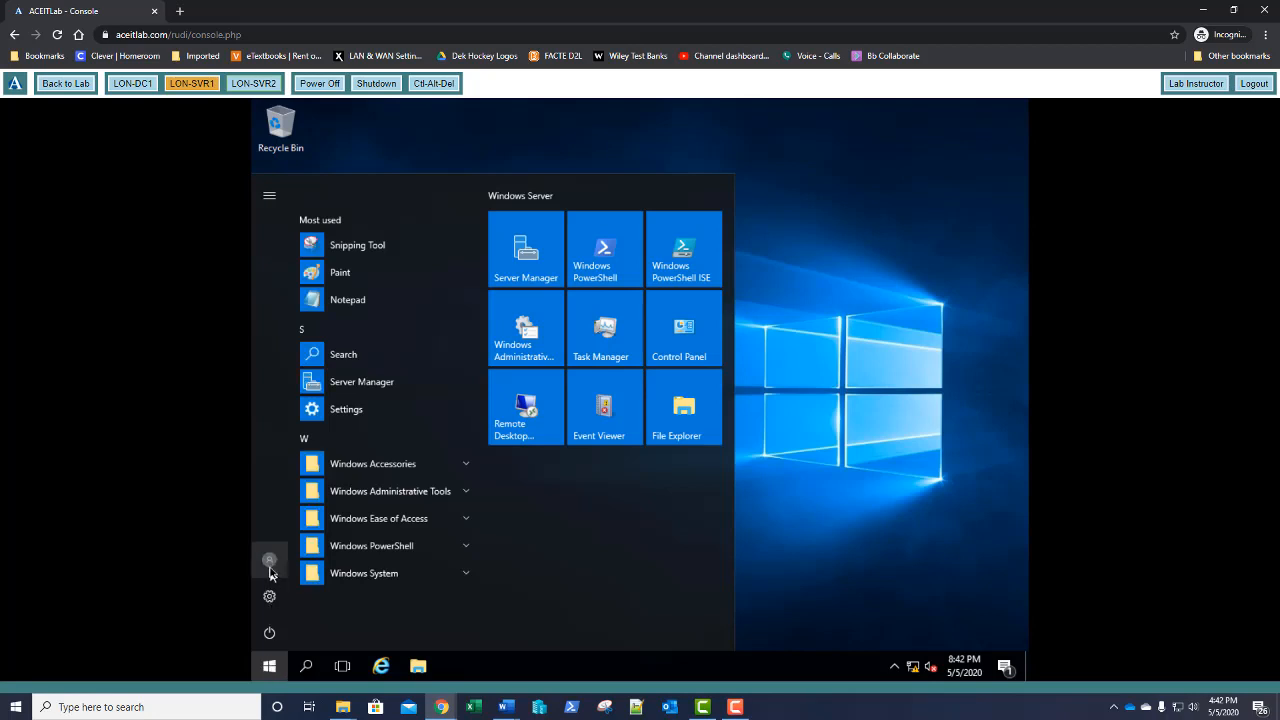
left_click(269, 565)
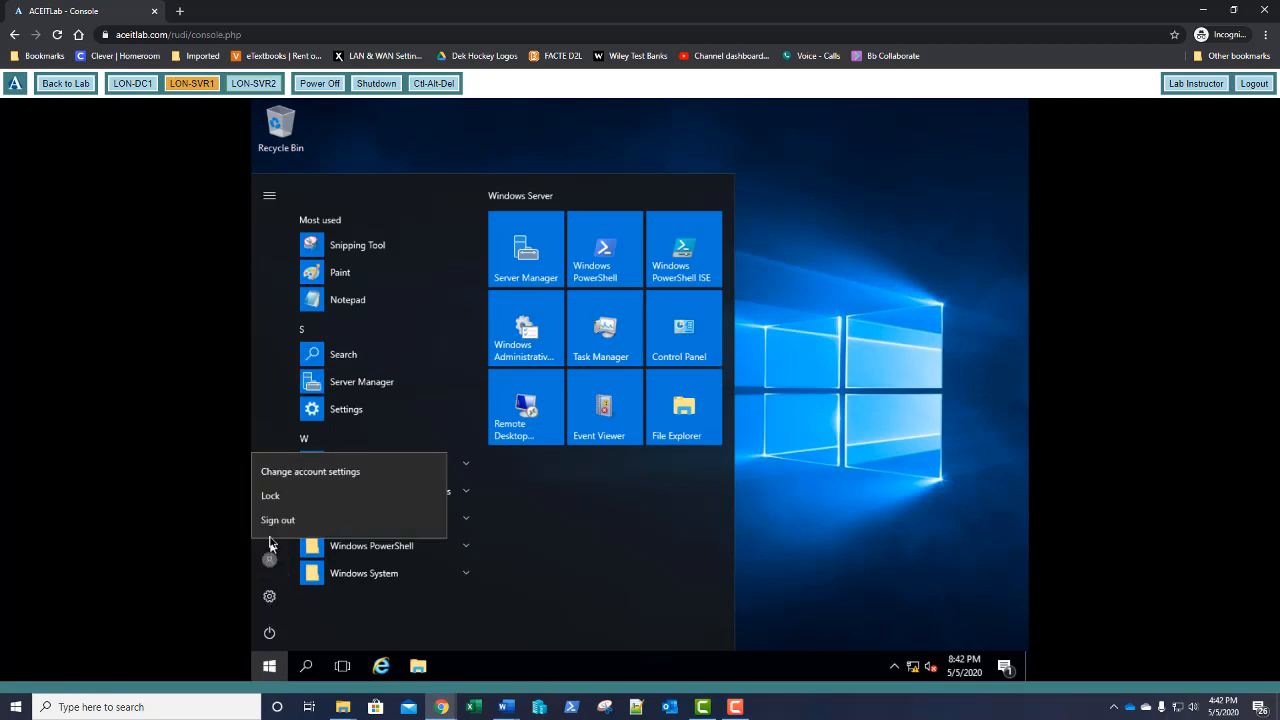
left_click(269, 527)
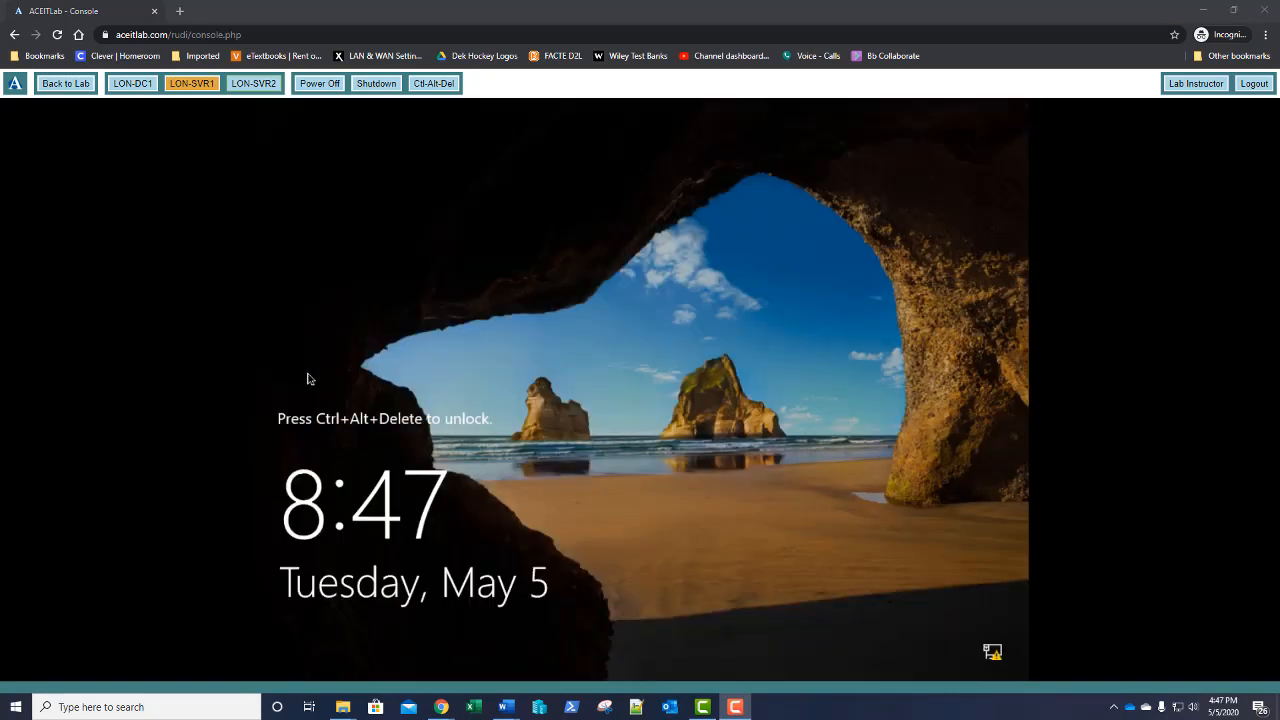
Sign in as Other user with a different domain user's name and password
left_click(431, 85)
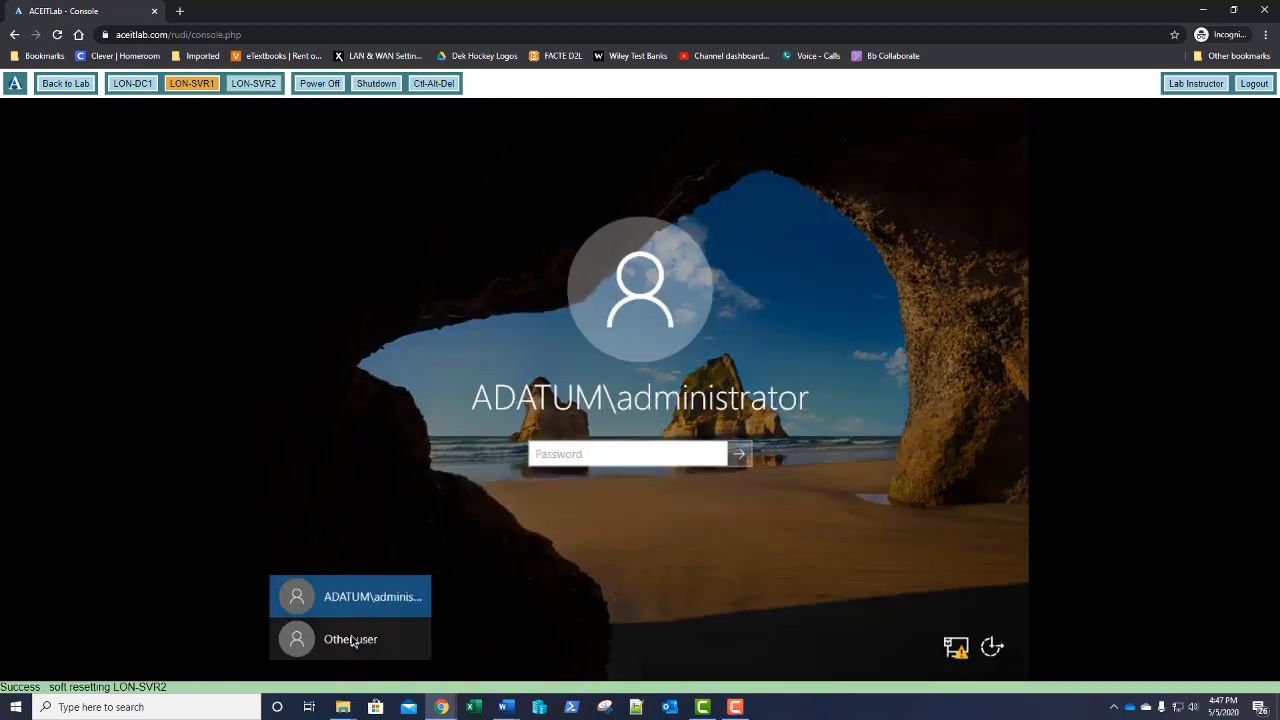
left_click(352, 641)
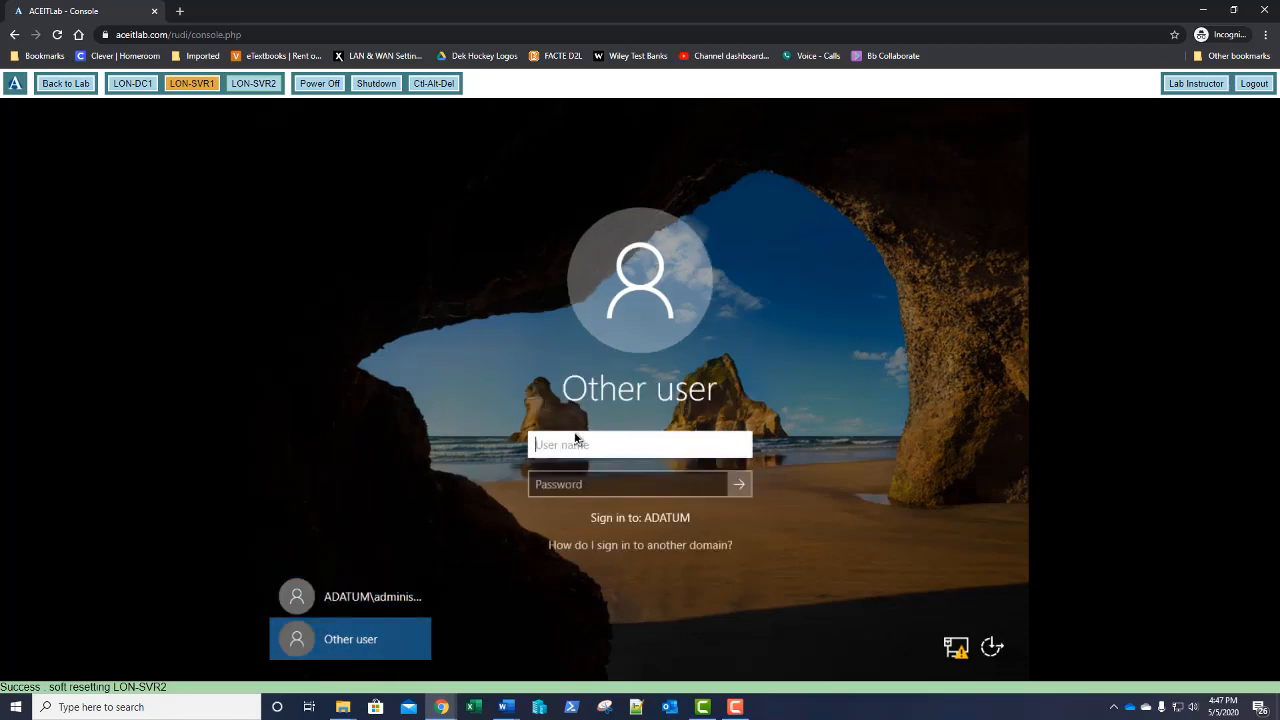
type("treynolds")
key("Tab")
type("P")
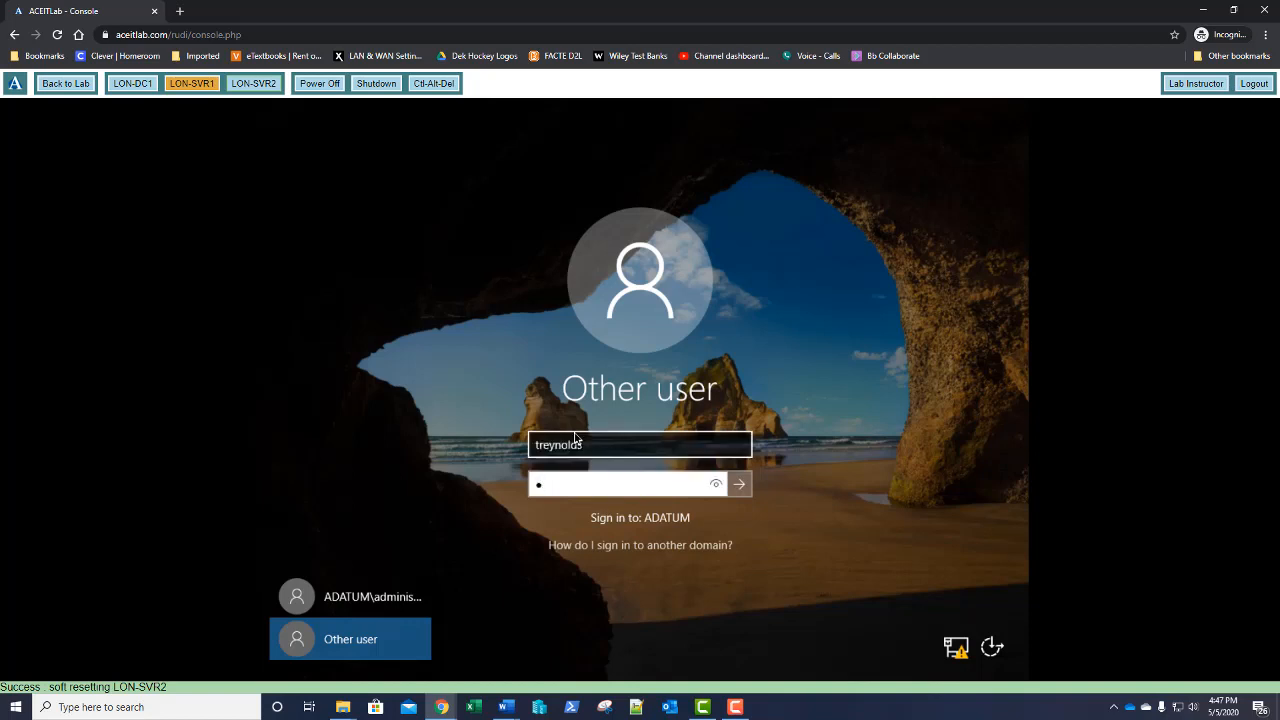
type("a$$w0rd")
key("Return")
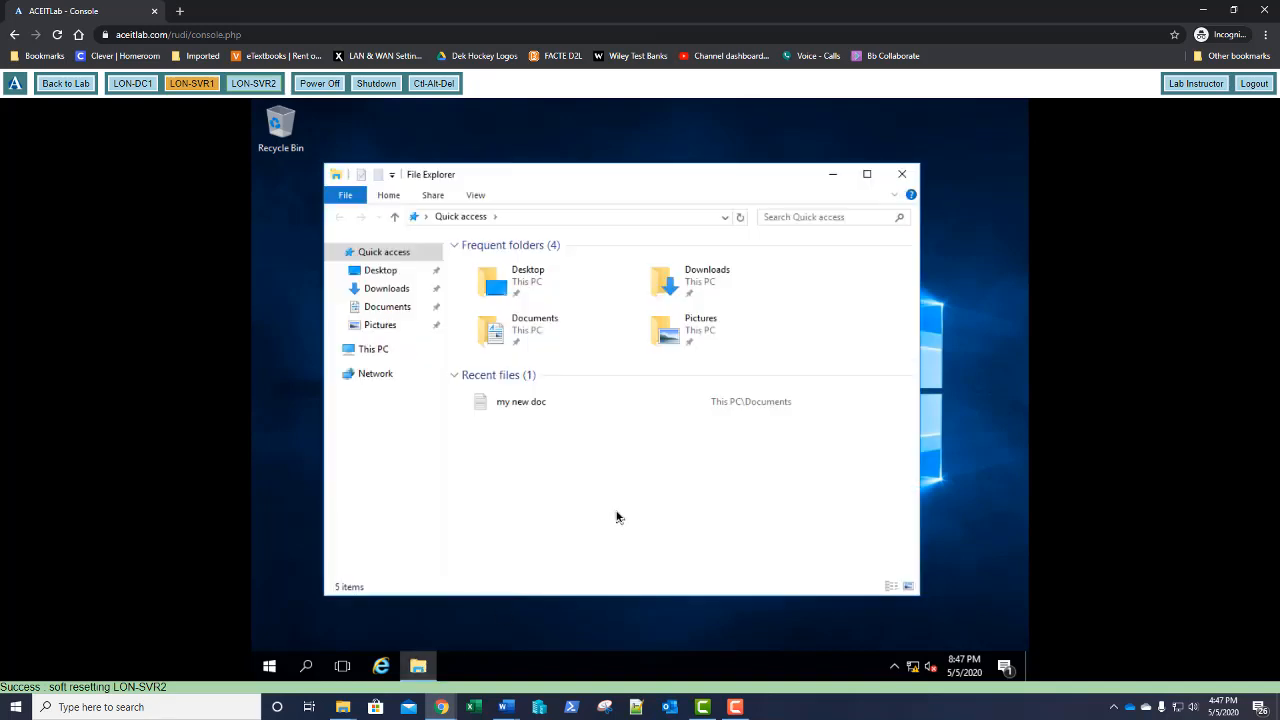
Show This PC, then find Command Prompt via 'comm' and choose Run as different user
left_click(368, 355)
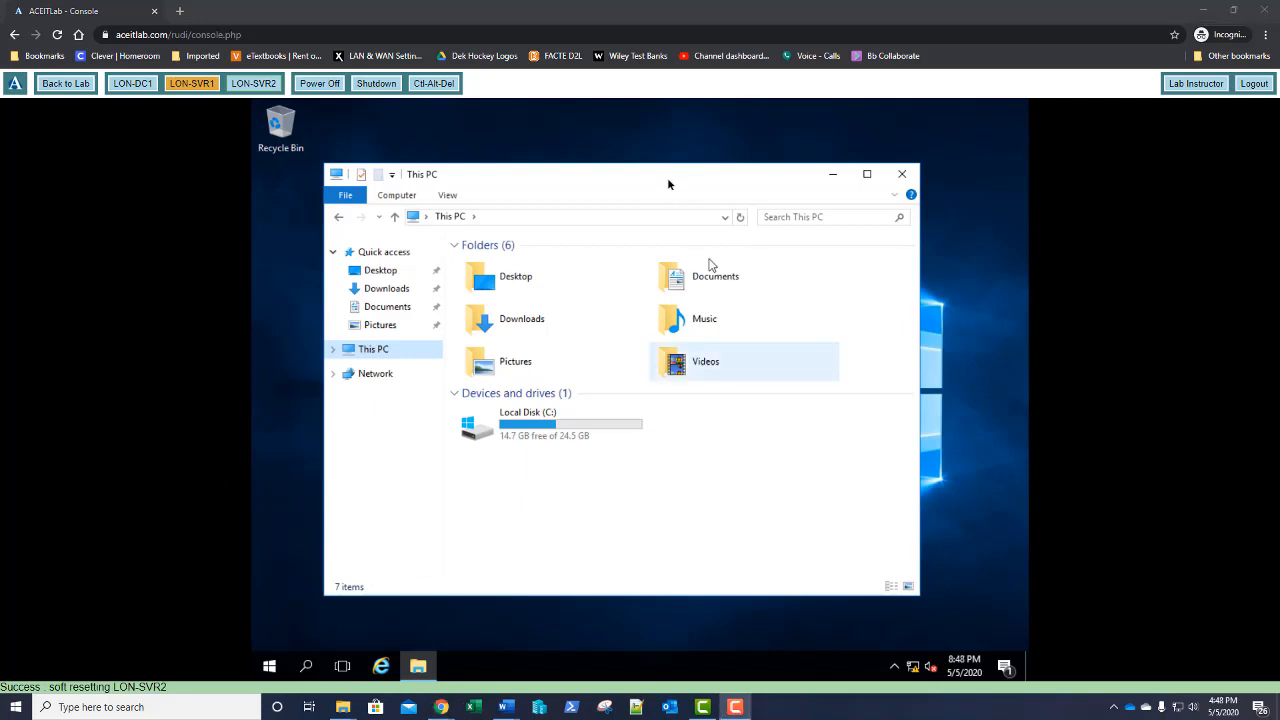
left_click_drag(669, 184, 702, 162)
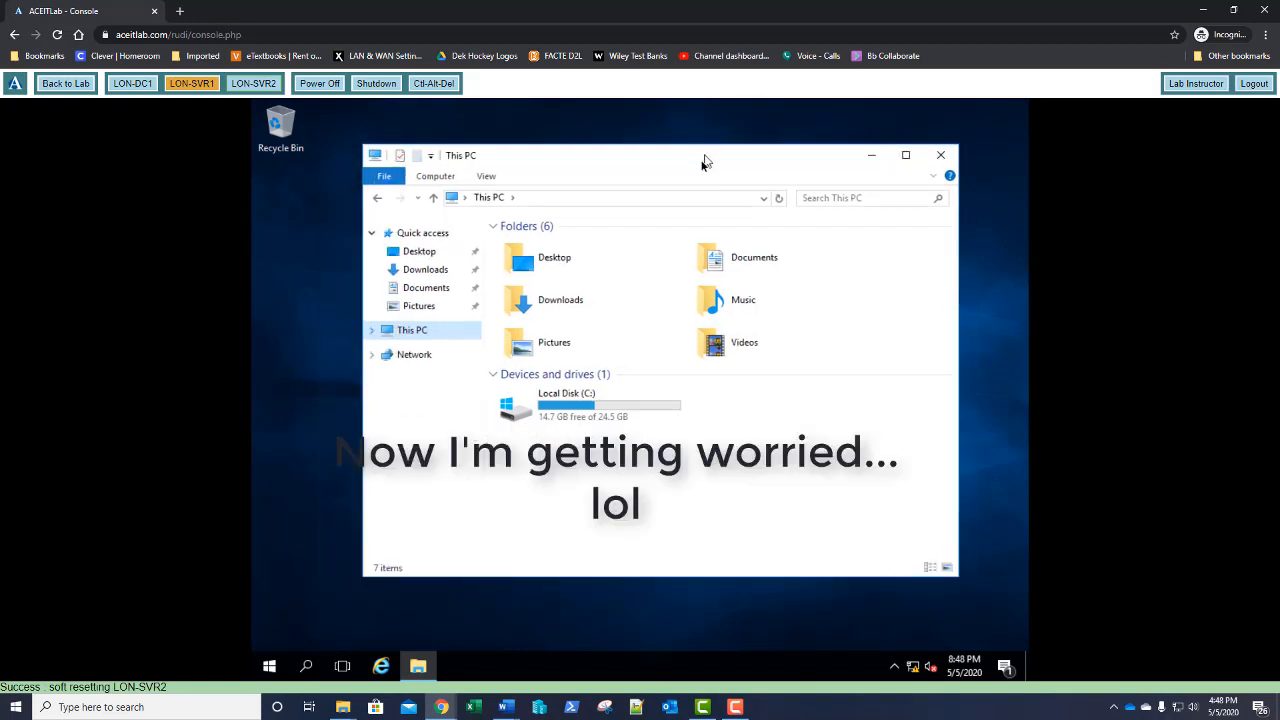
left_click(268, 668)
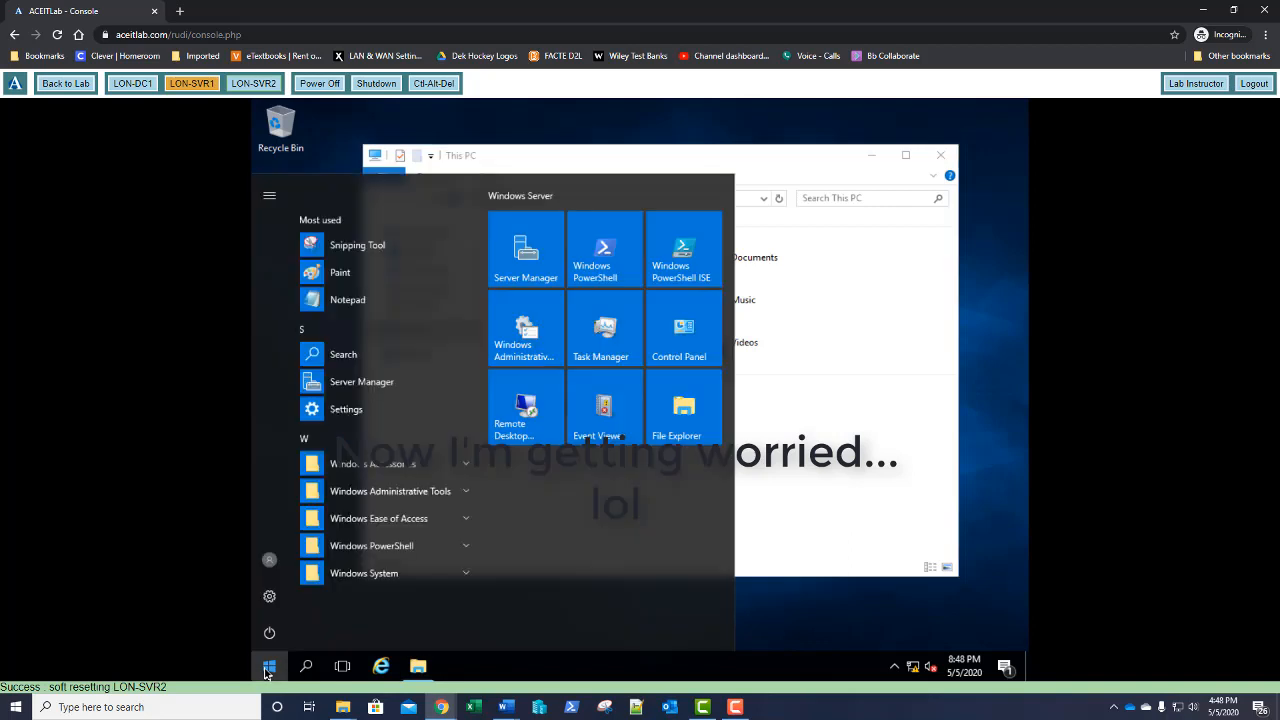
type("comm")
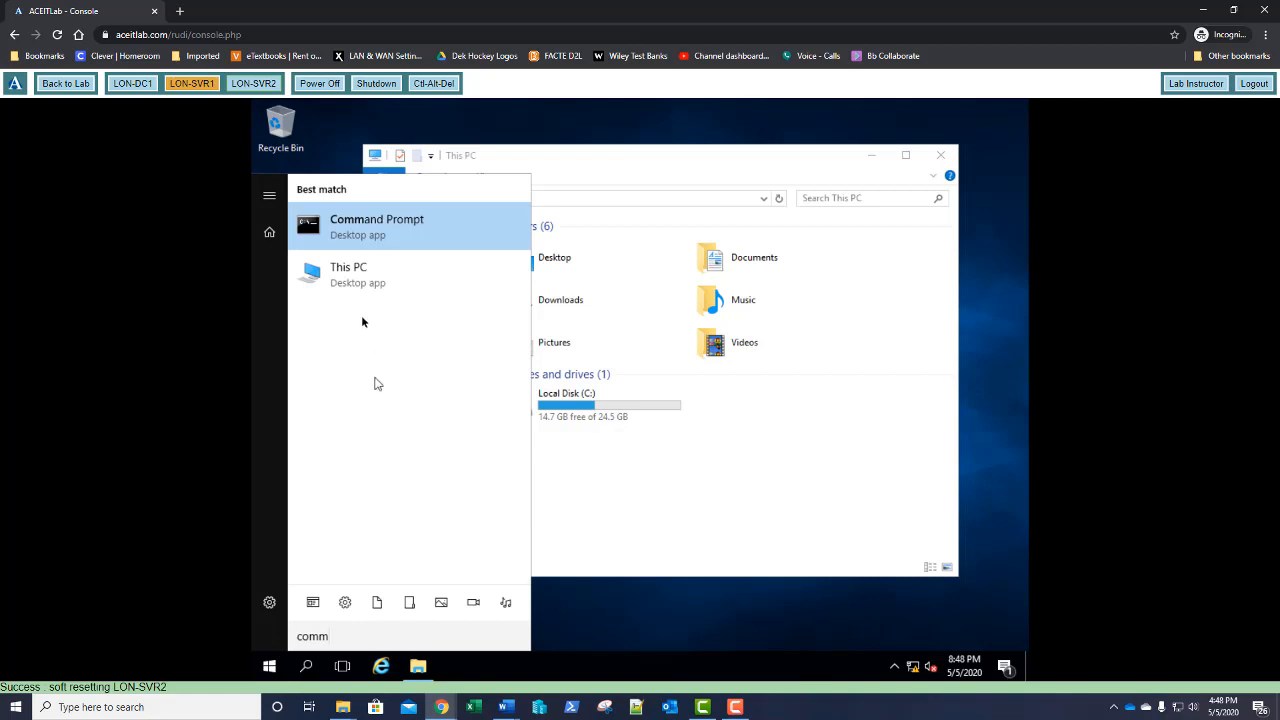
left_click(344, 236)
right_click(344, 236)
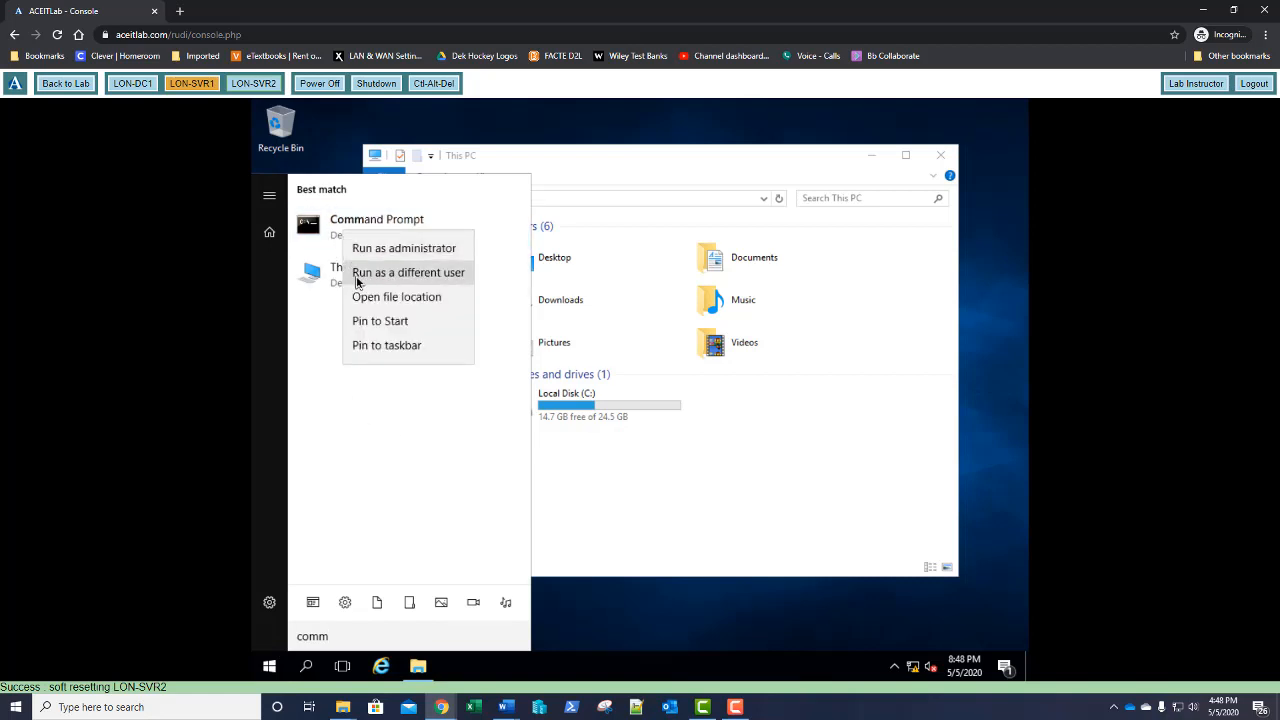
left_click(356, 278)
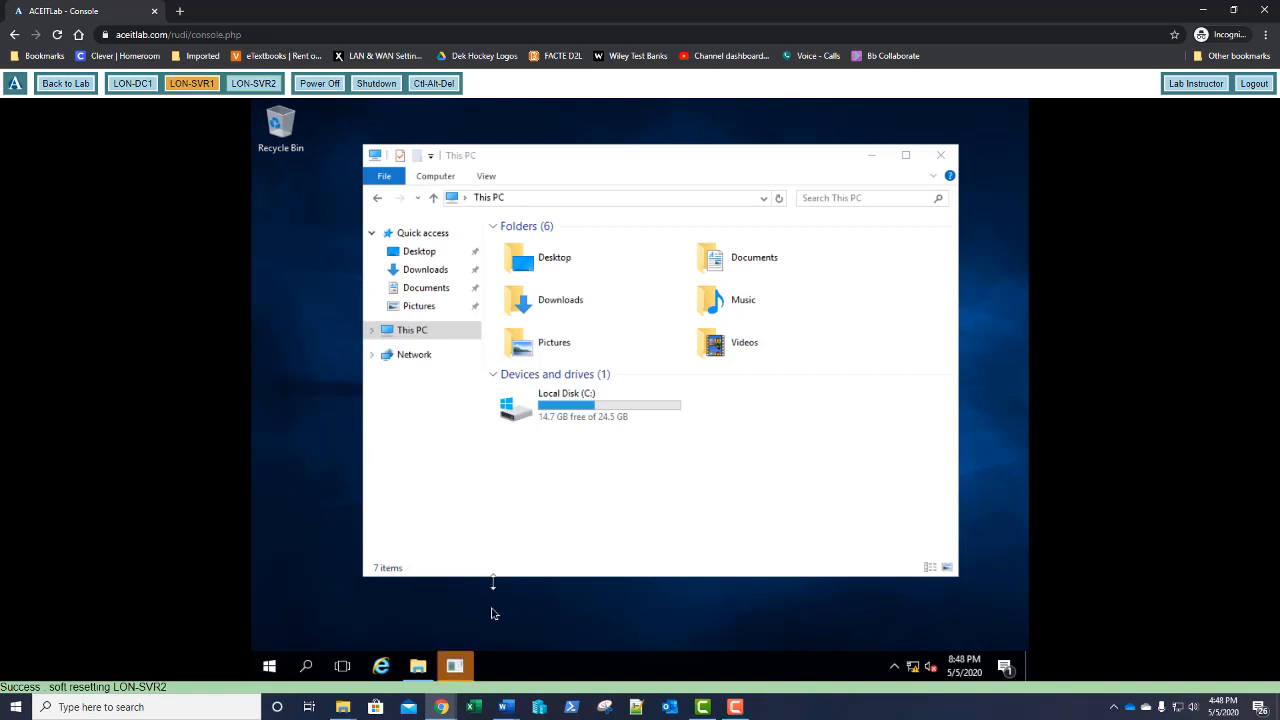
Enter the domain administrator's user name and password to launch the Command Prompt
left_click(462, 670)
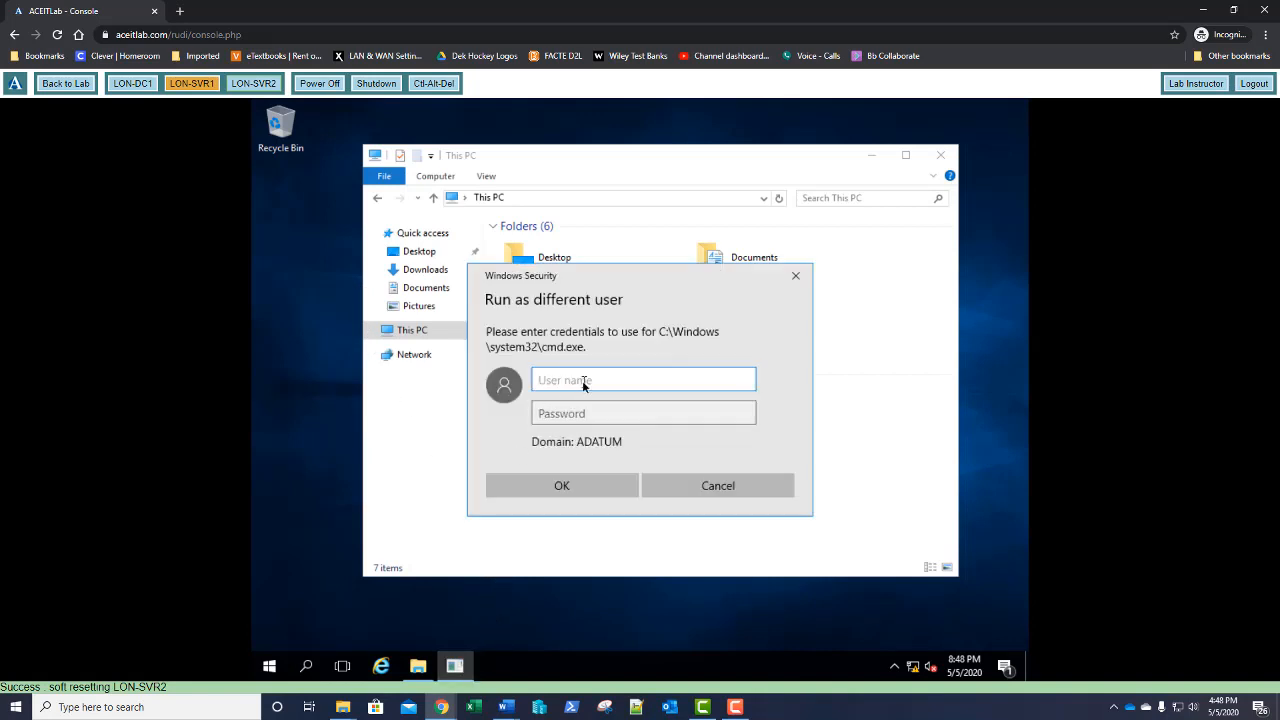
type("administrator")
key("Tab")
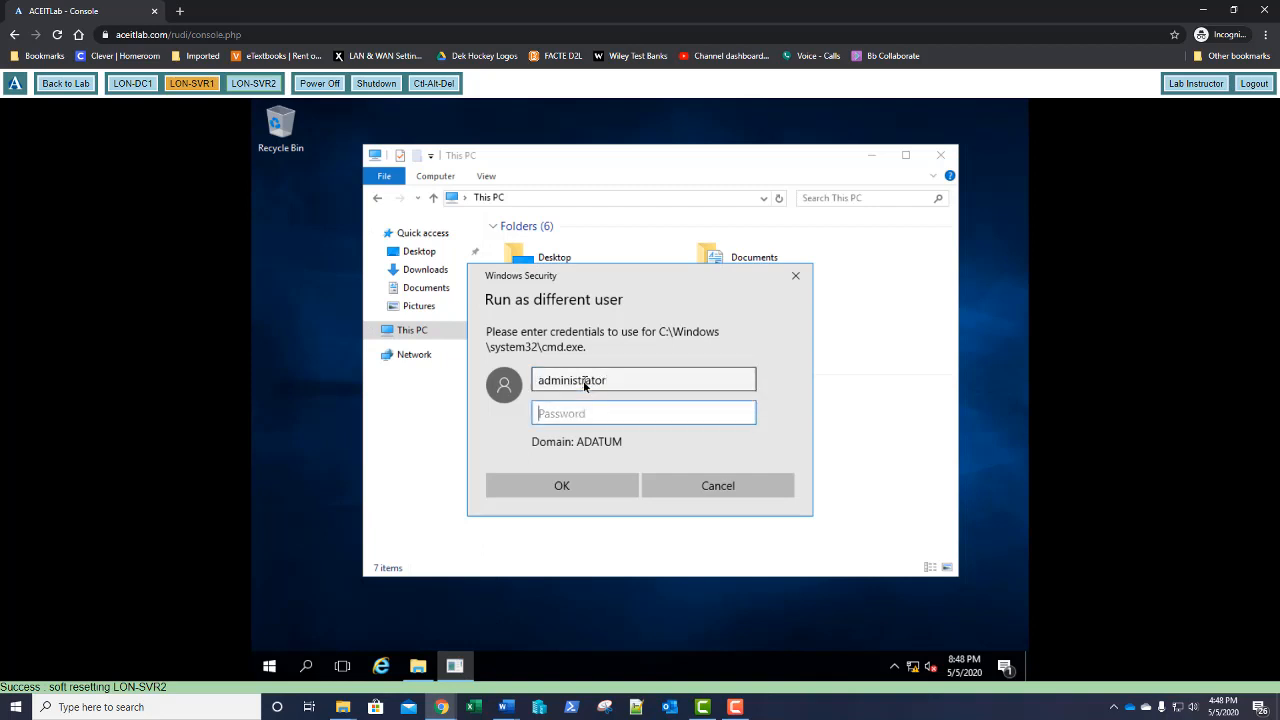
type("Pa$$w0rd")
key("Return")
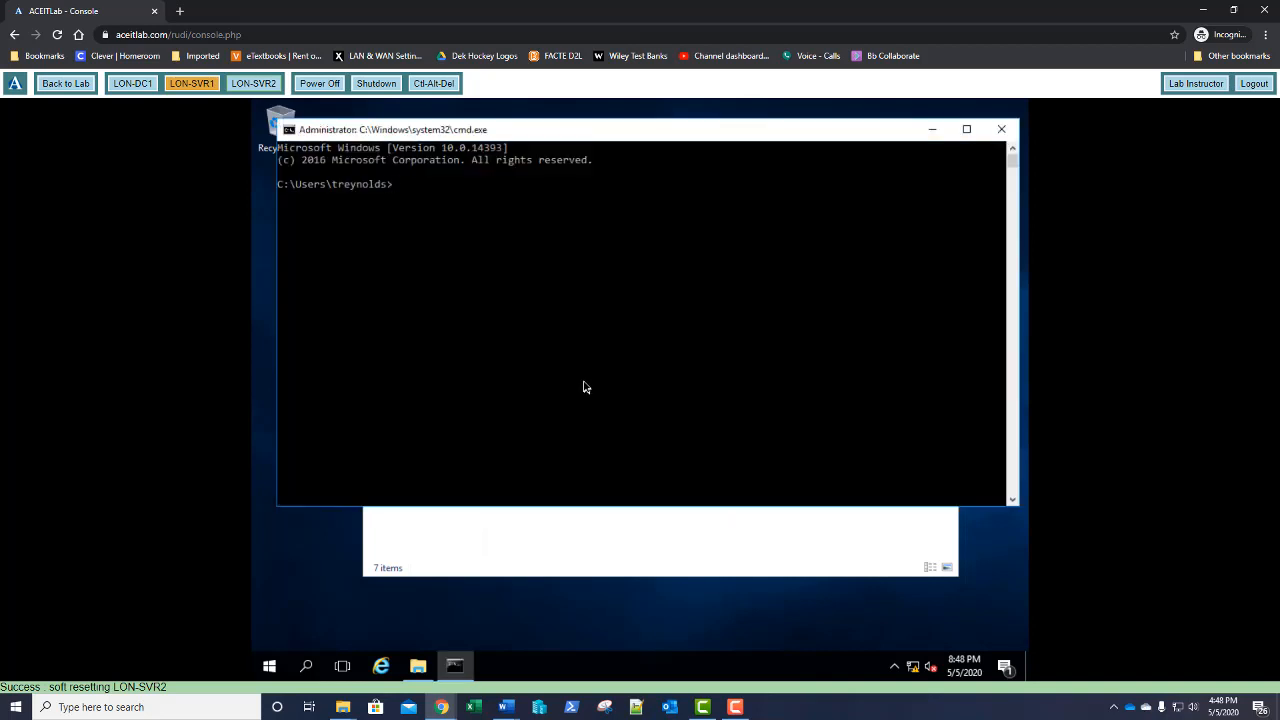
Launch rsop.msc and check which GPOs apply to the Computer and User Configuration
type("rsop.msc")
key("Return")
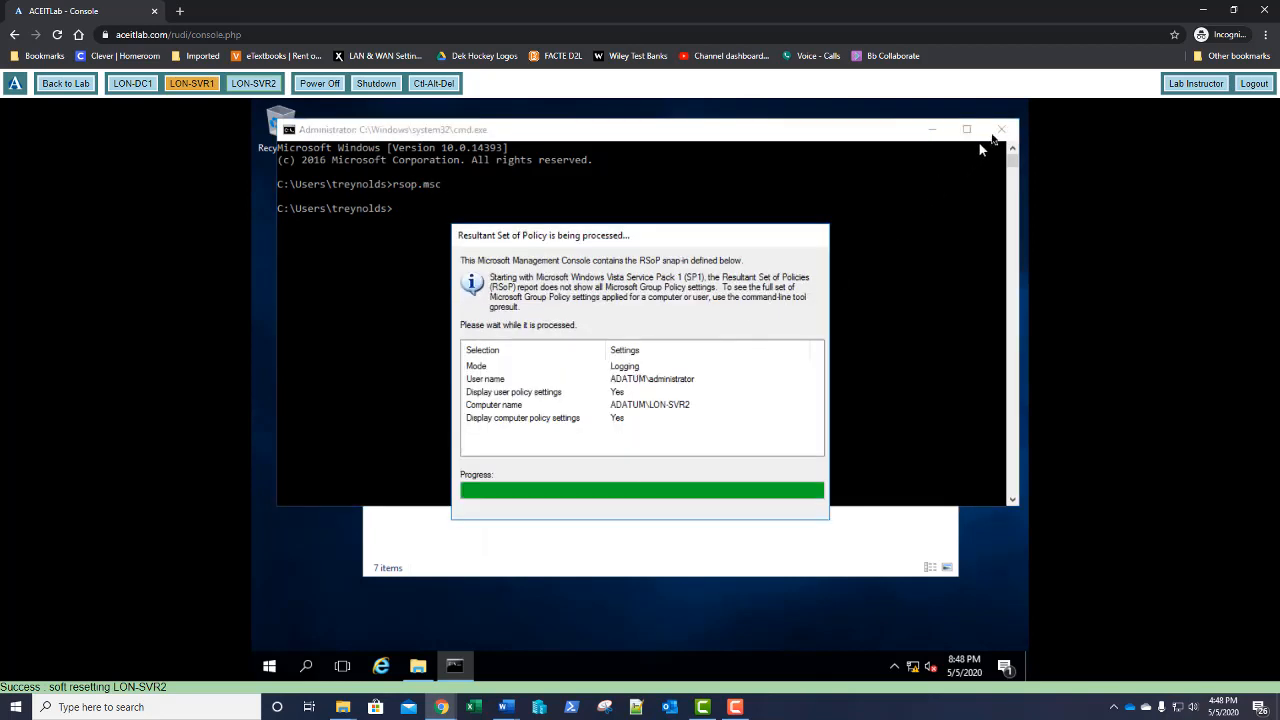
left_click(1000, 131)
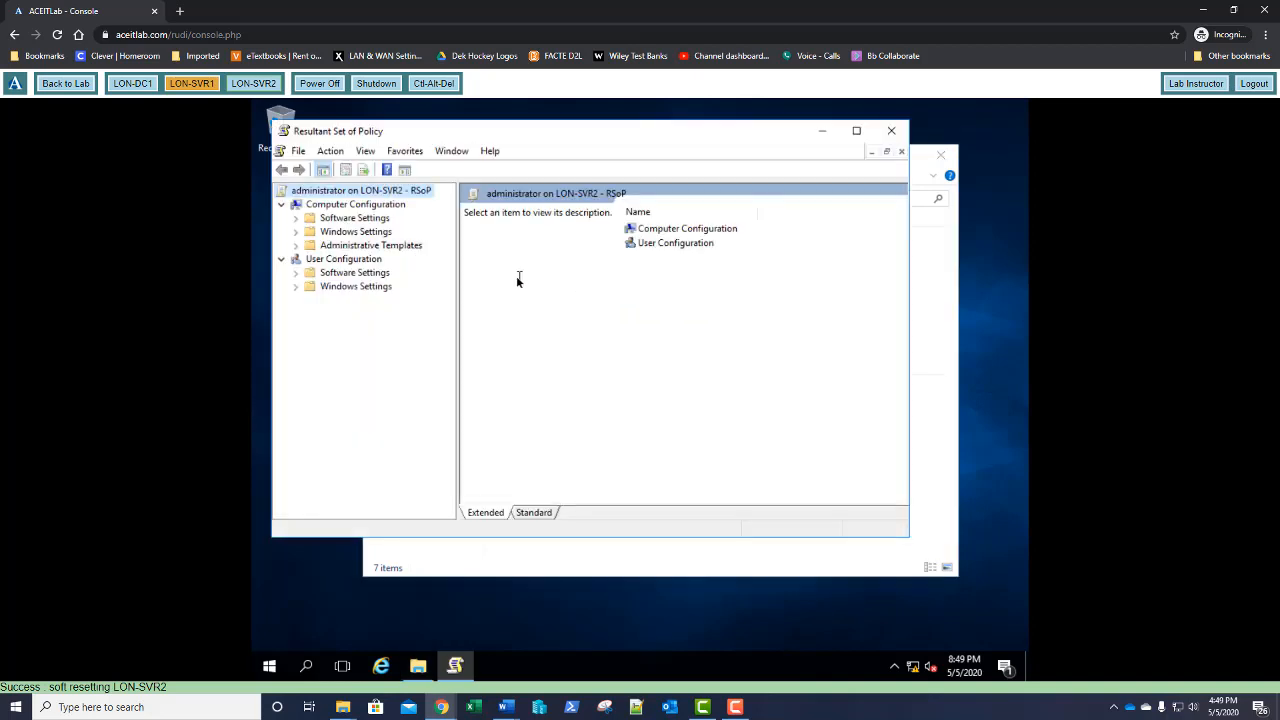
left_click(371, 206)
right_click(371, 207)
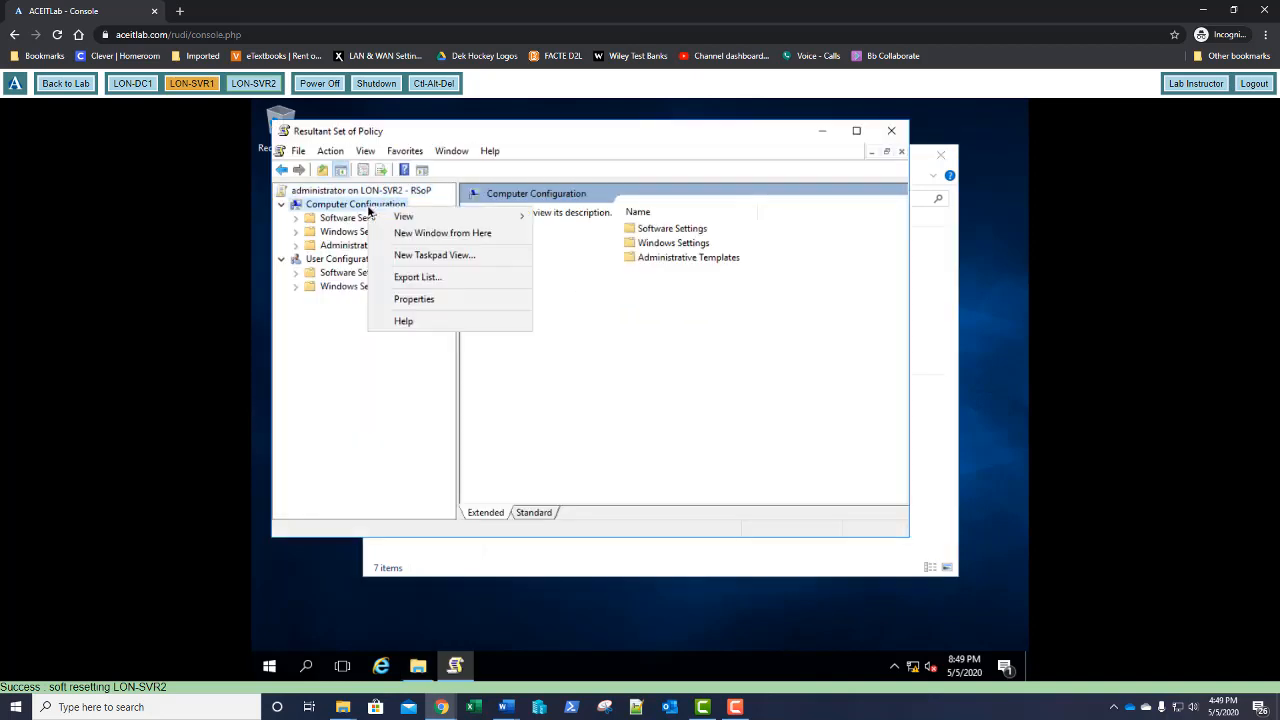
left_click(403, 299)
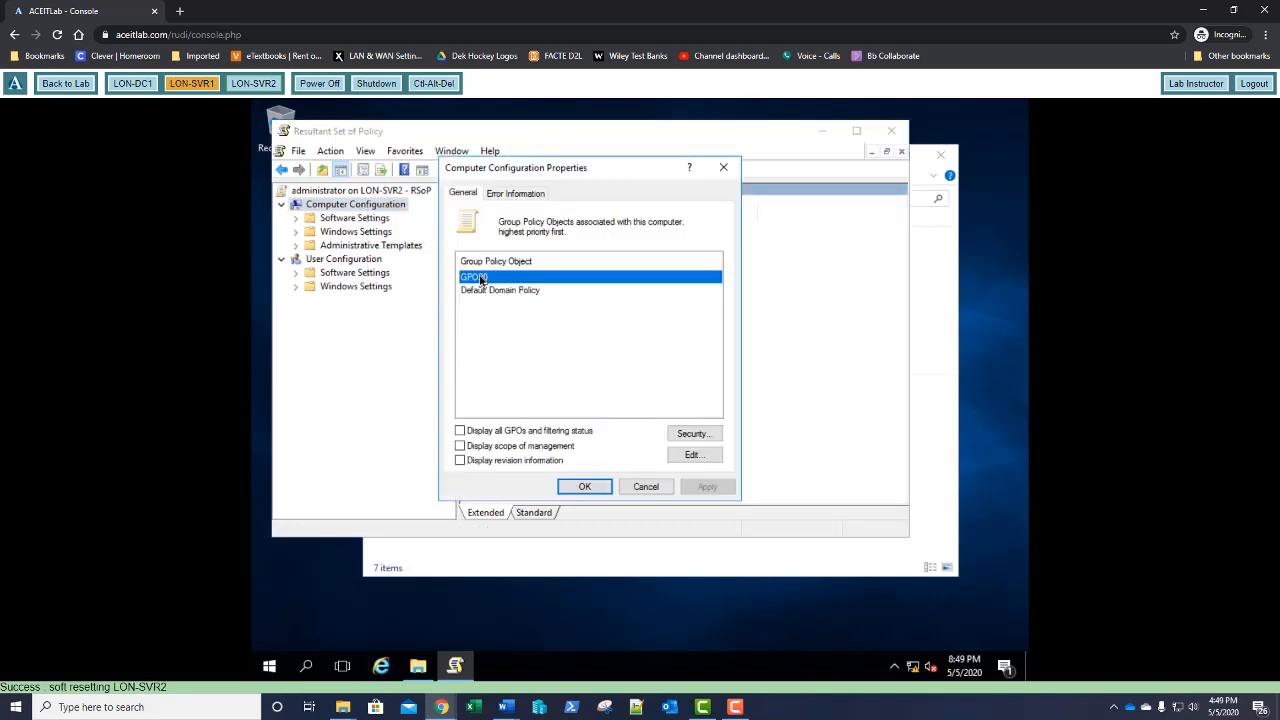
left_click(726, 173)
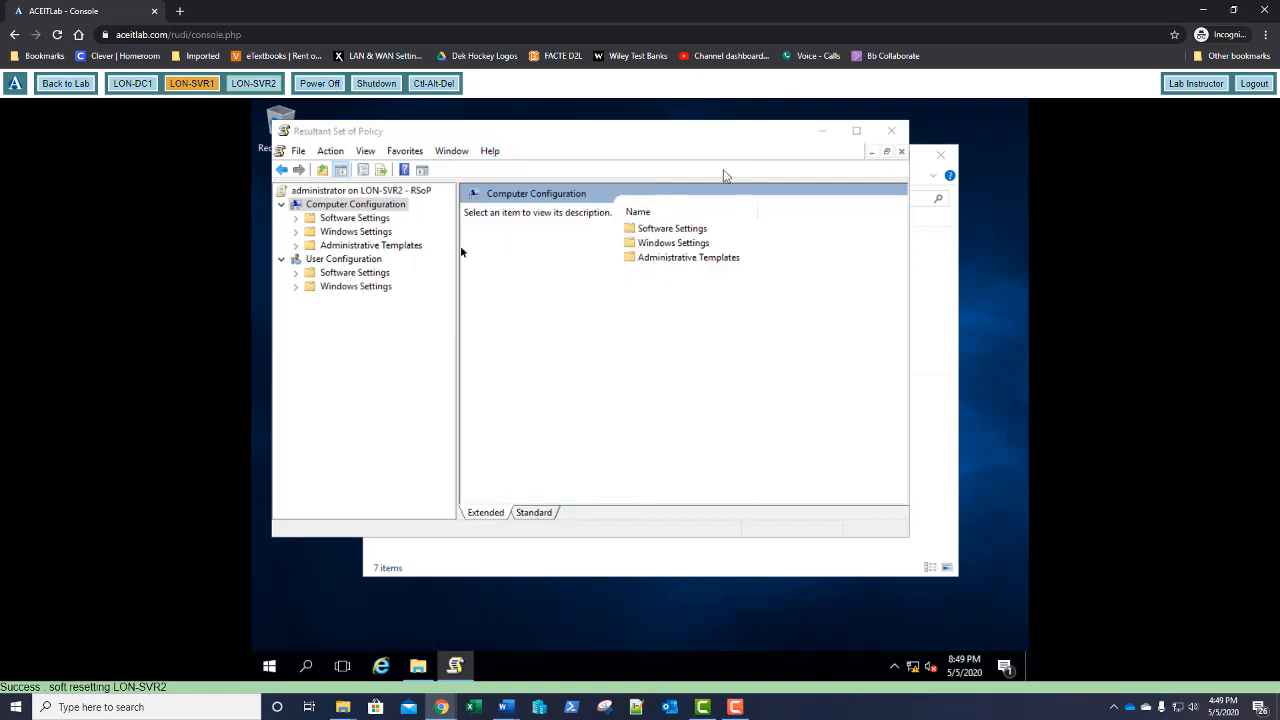
right_click(361, 261)
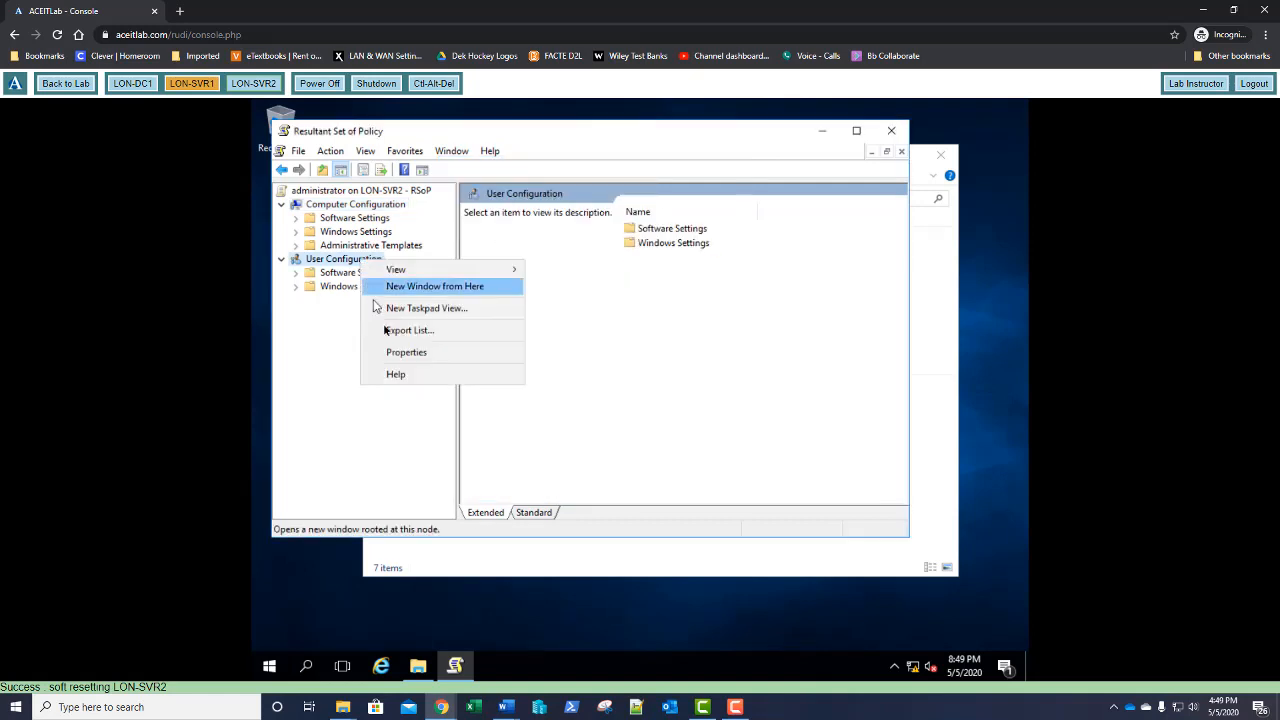
left_click(420, 352)
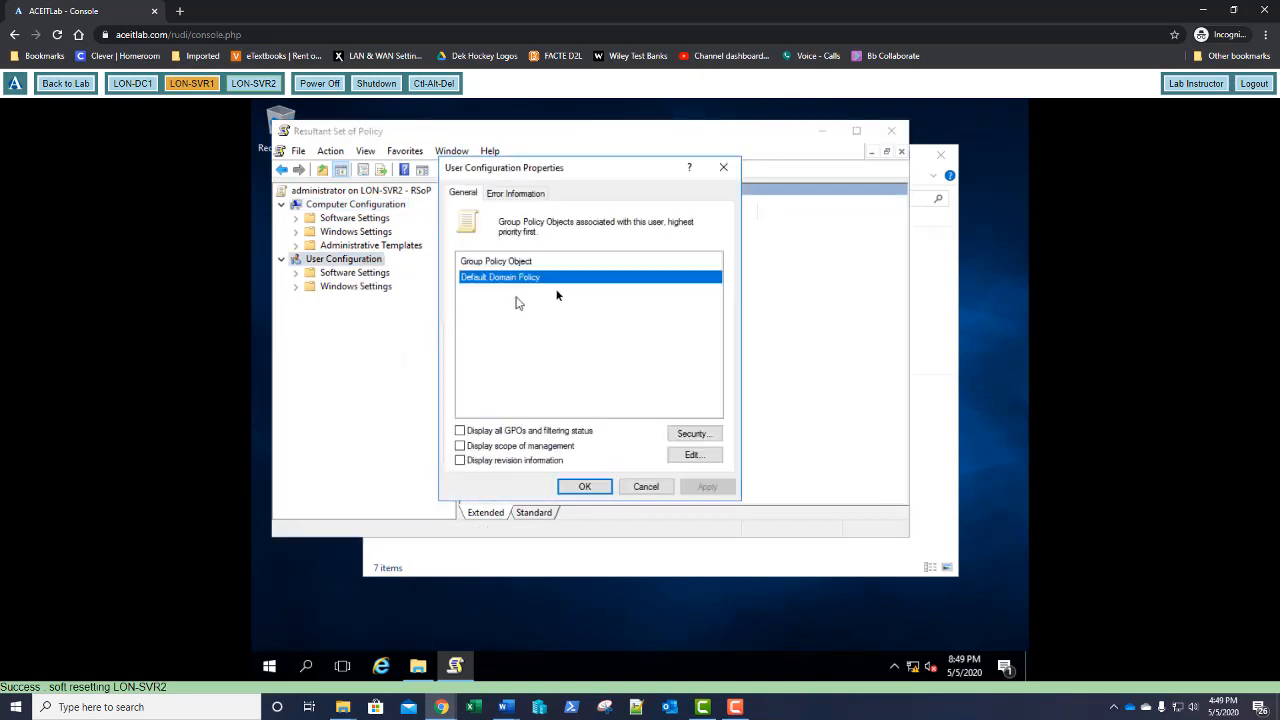
left_click(723, 170)
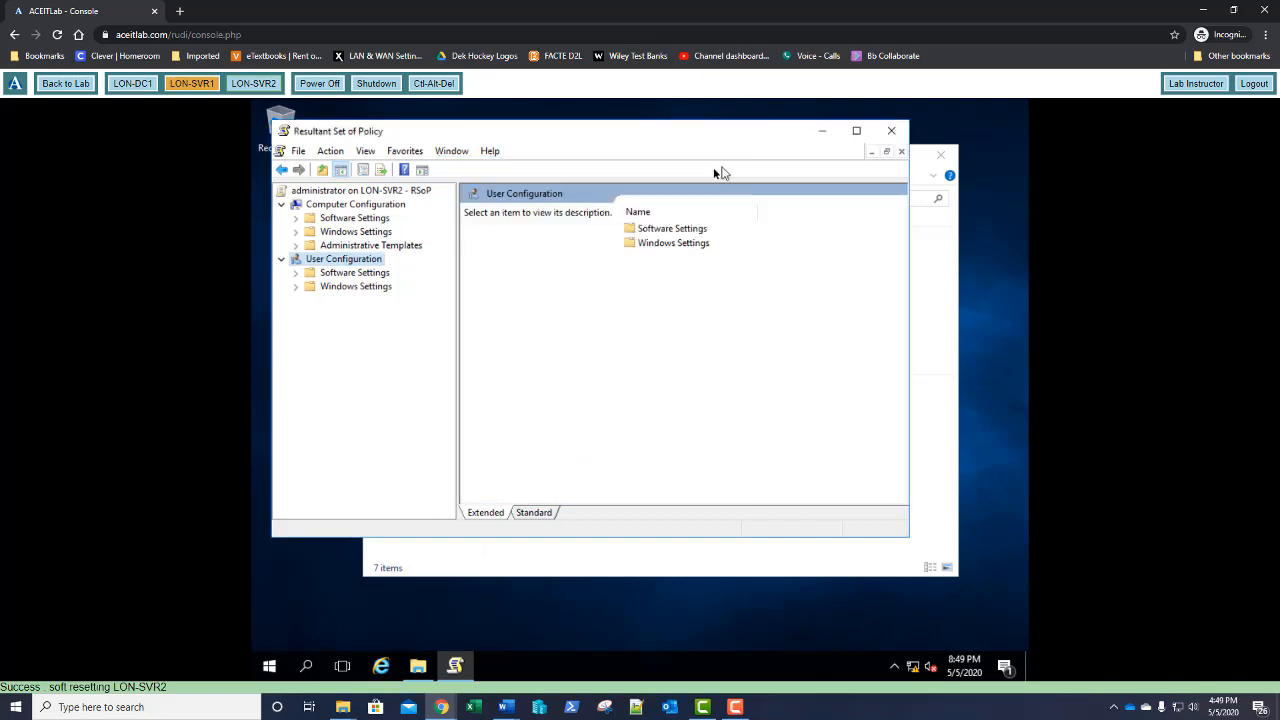
Browse the applied software and security settings, then close RSoP without saving console settings
left_click(295, 218)
left_click(327, 234)
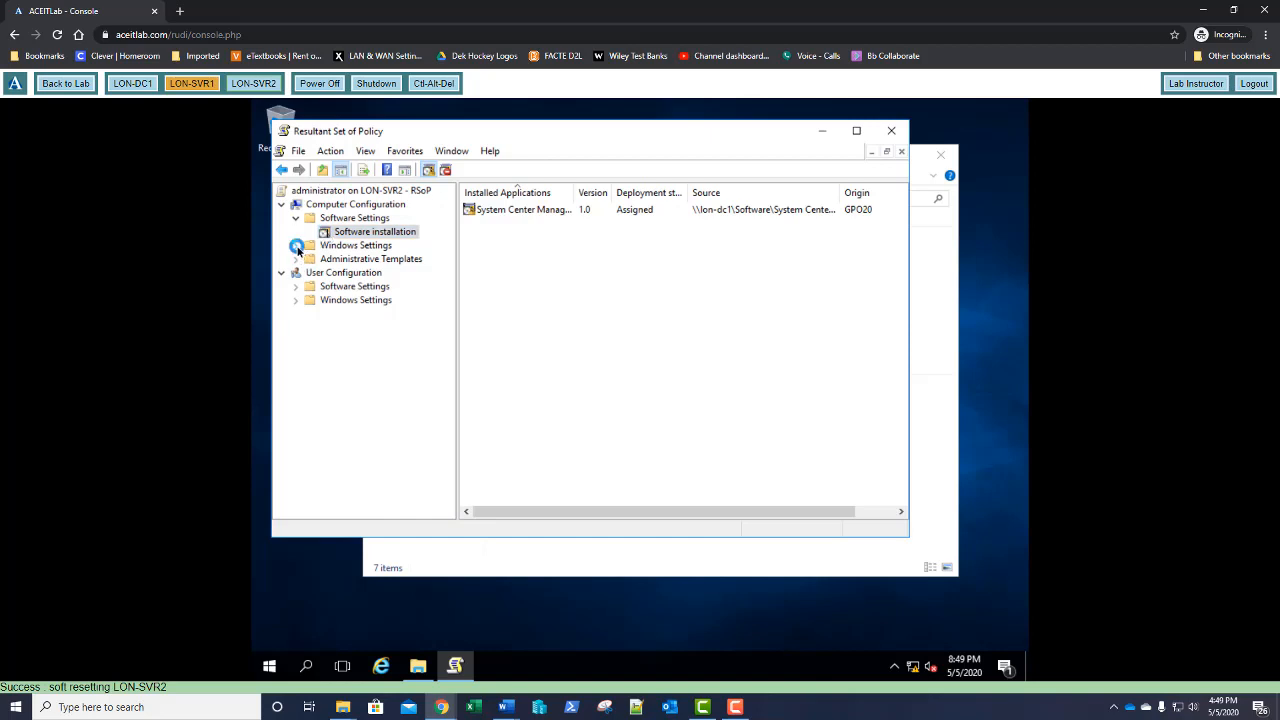
left_click(296, 246)
left_click(311, 260)
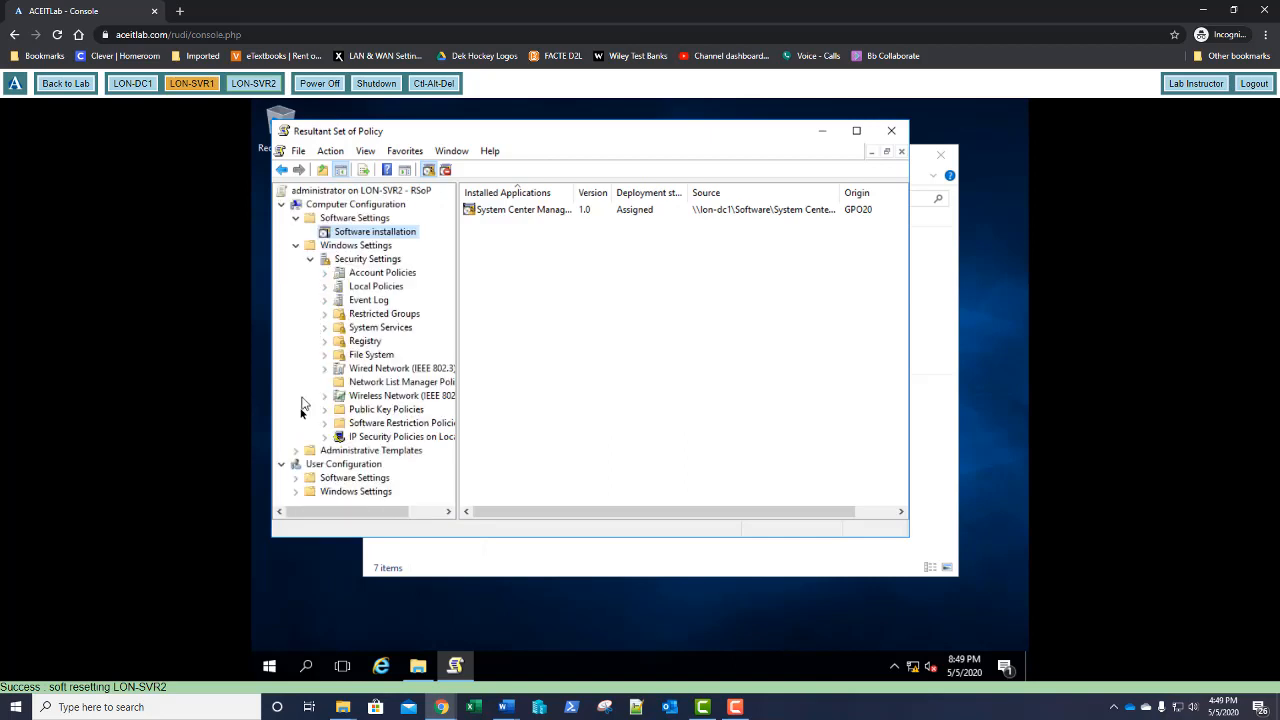
left_click(310, 260)
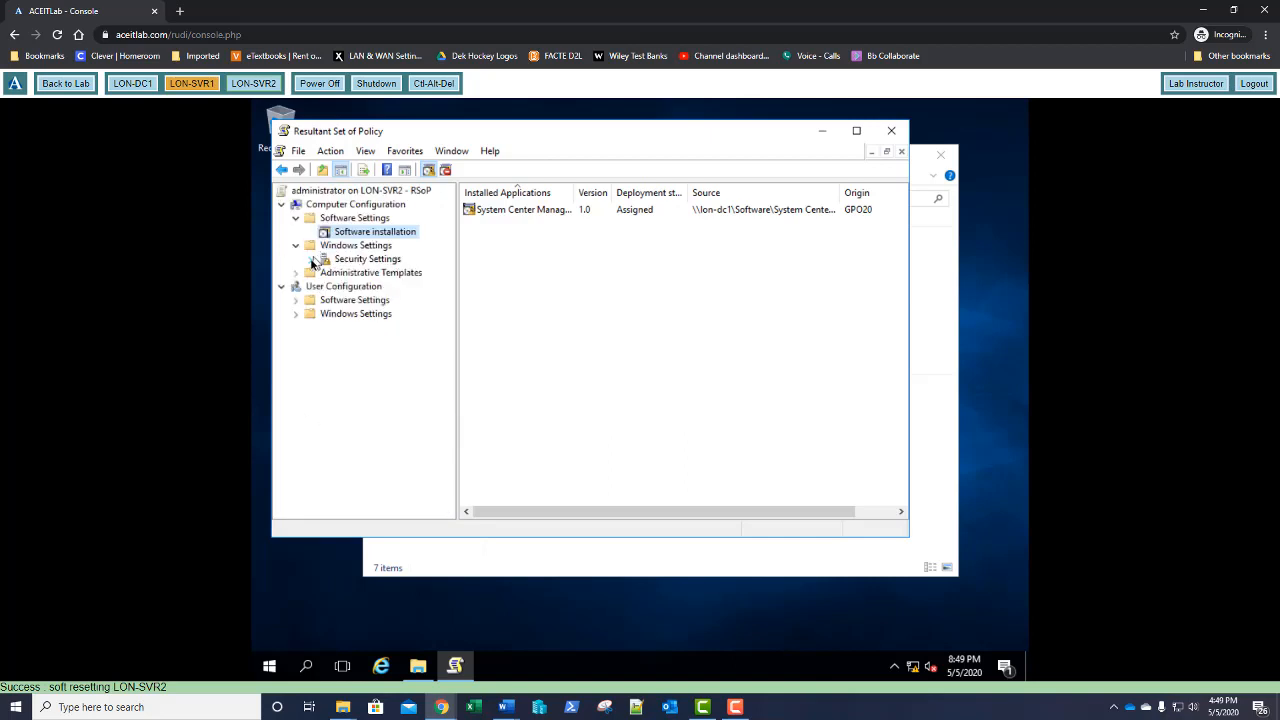
left_click(297, 318)
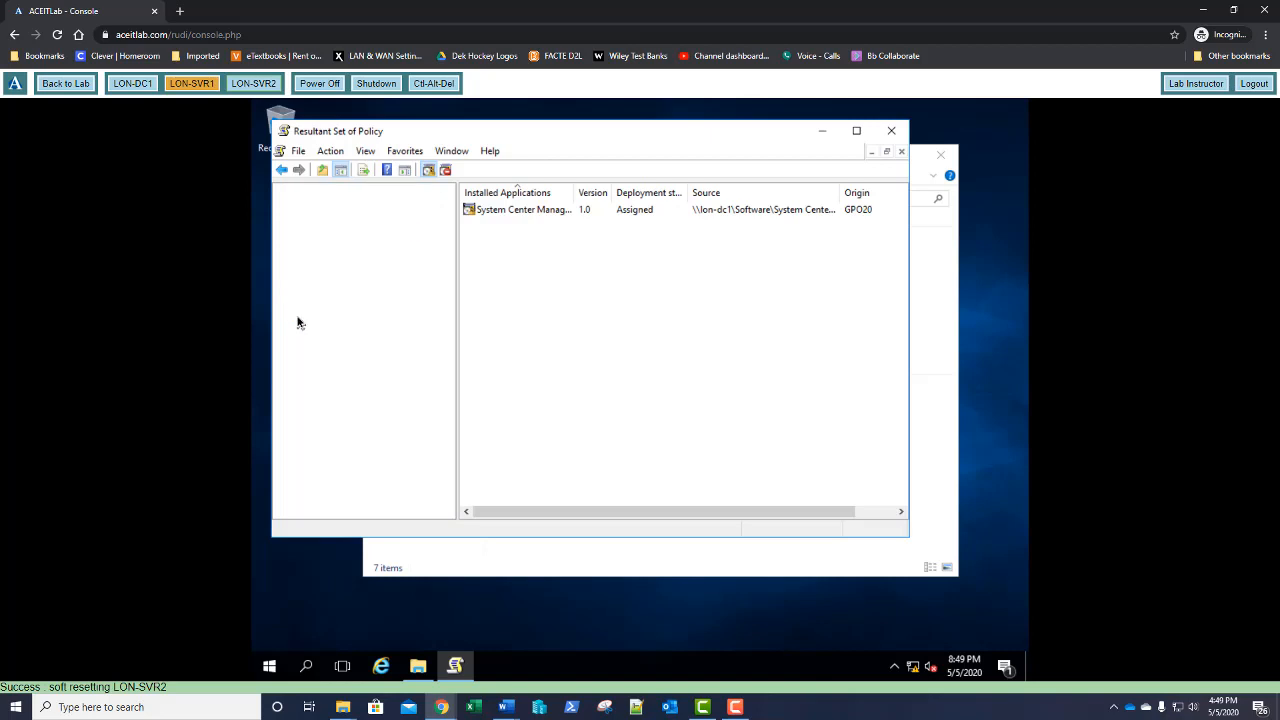
left_click(312, 328)
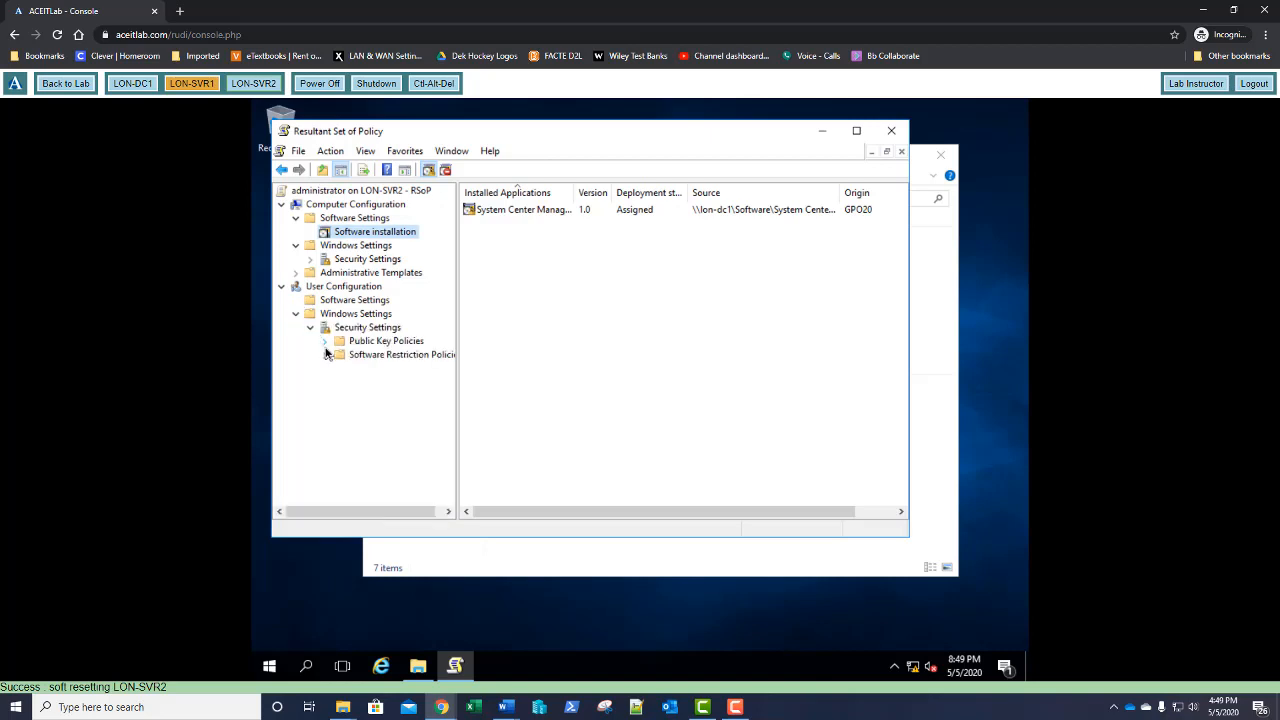
left_click(891, 131)
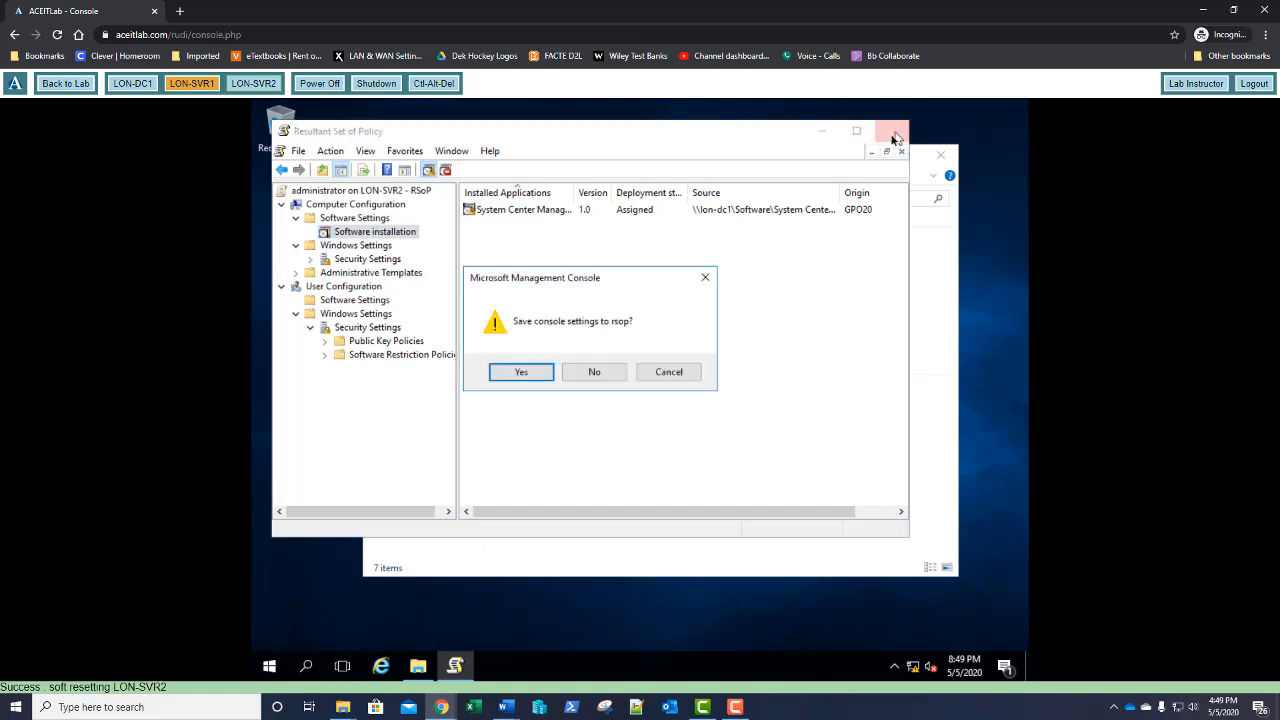
left_click(624, 375)
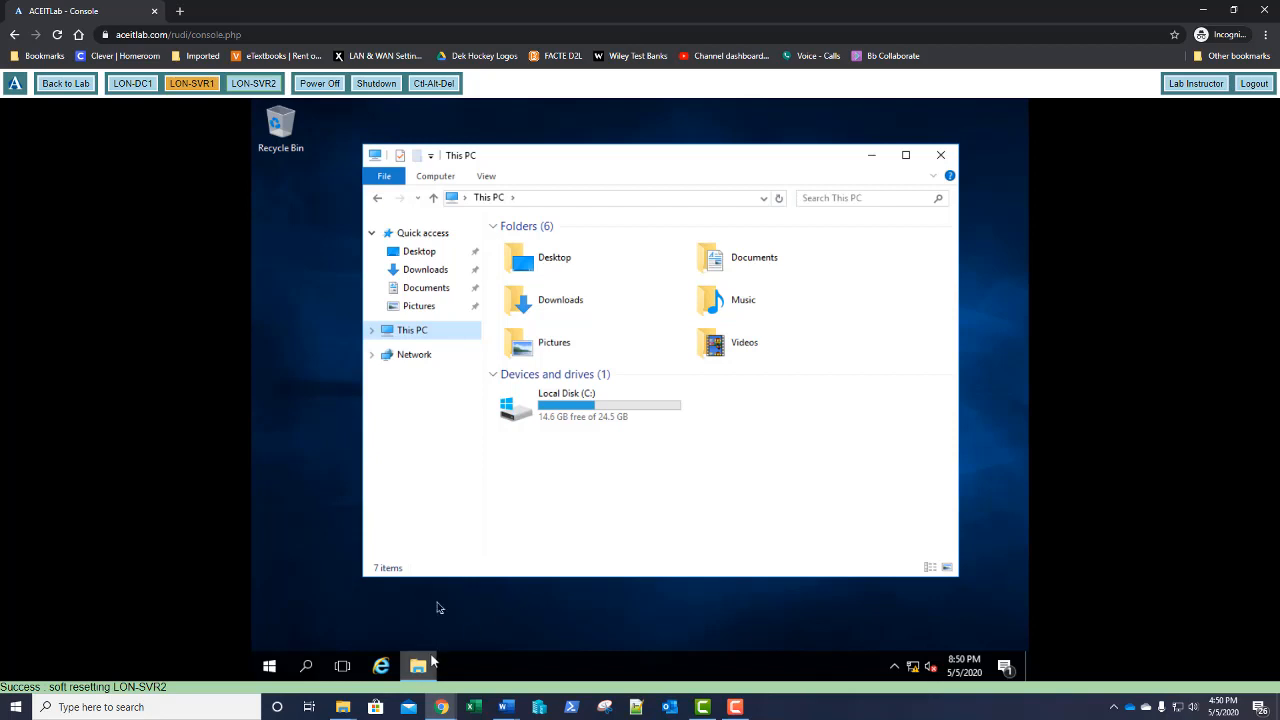
Enter \adatum.com in the location bar and accept logging off so user policies apply
left_click(679, 200)
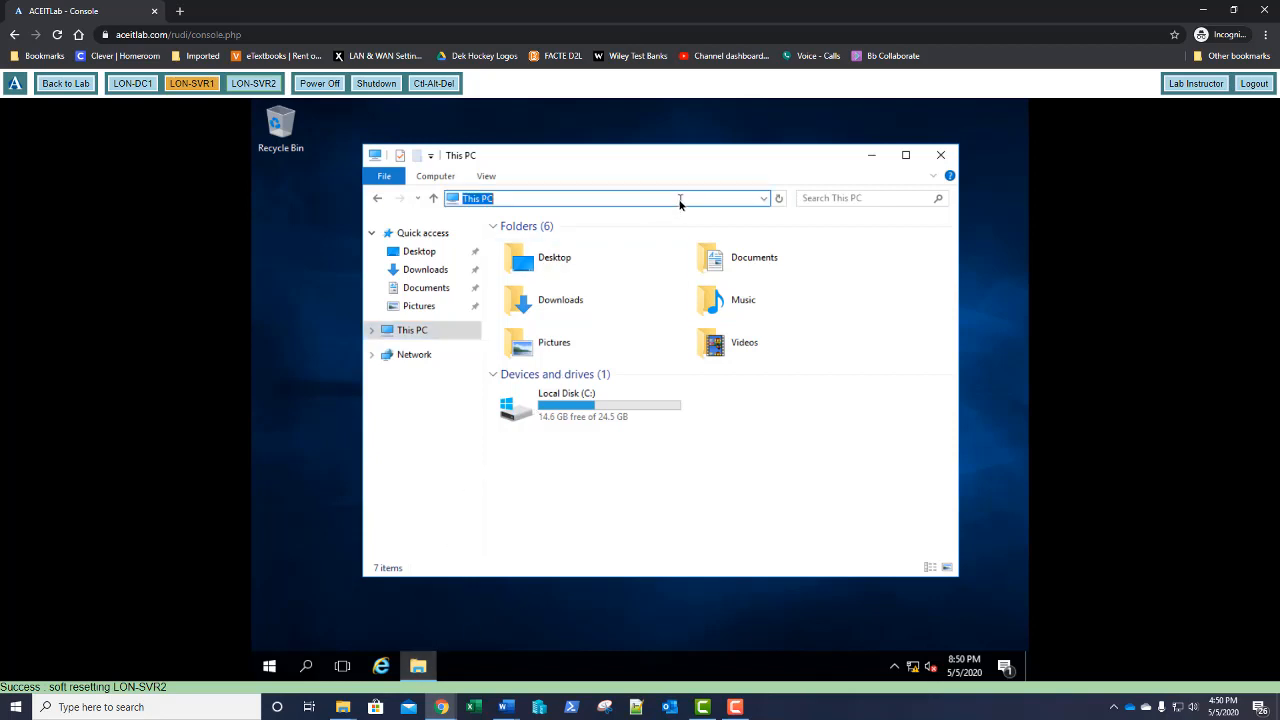
type("\\adatum.com")
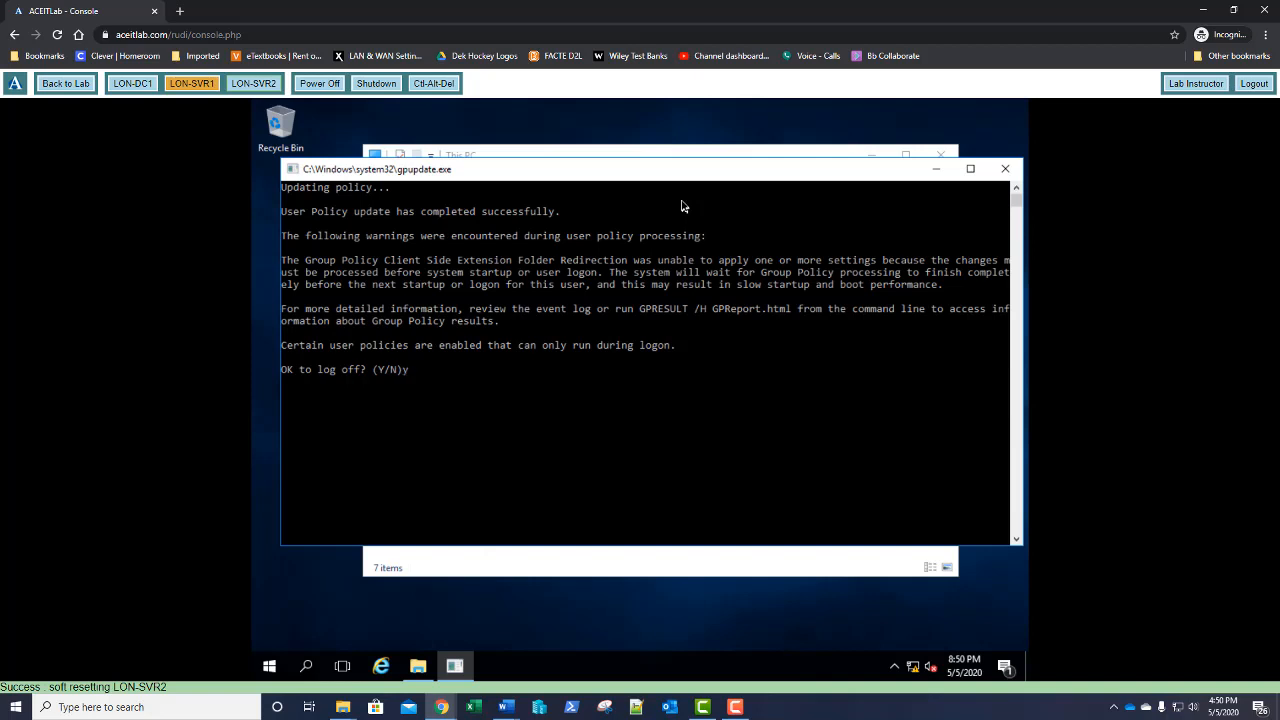
key("Return")
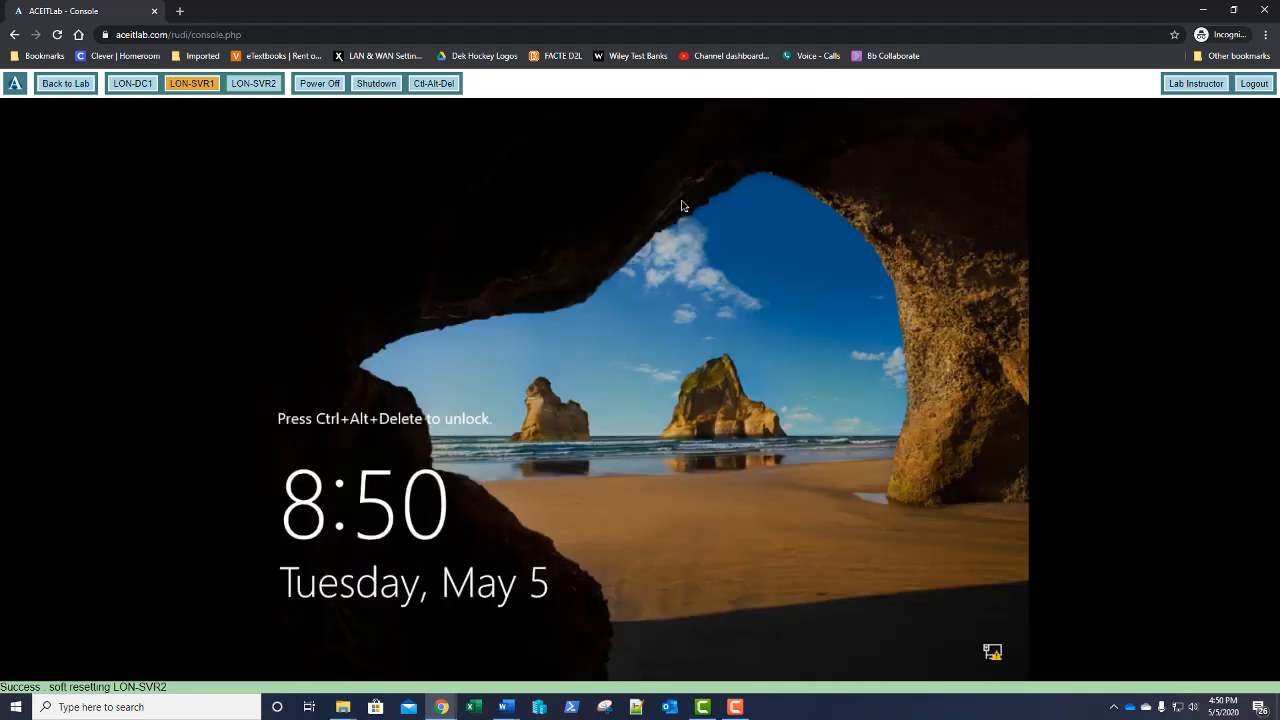
Sign in to LON-SVR2 with the domain user's password
left_click(445, 89)
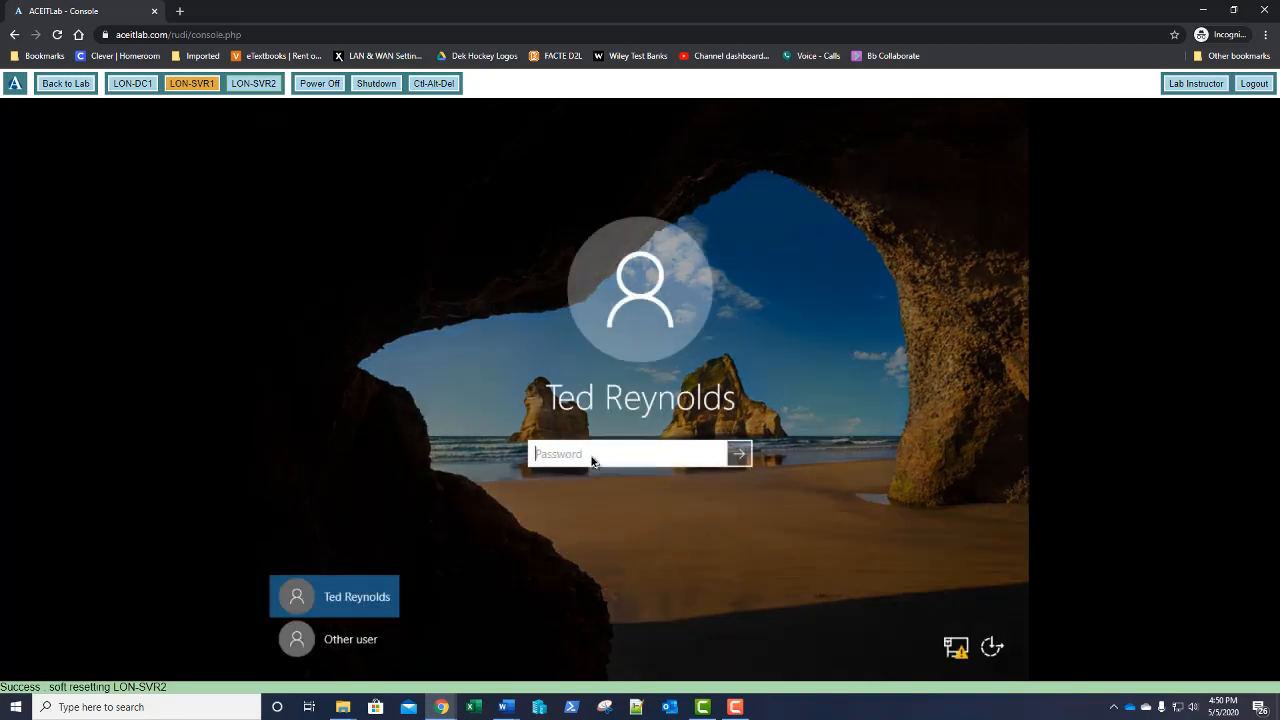
type("••••••••")
key("Return")
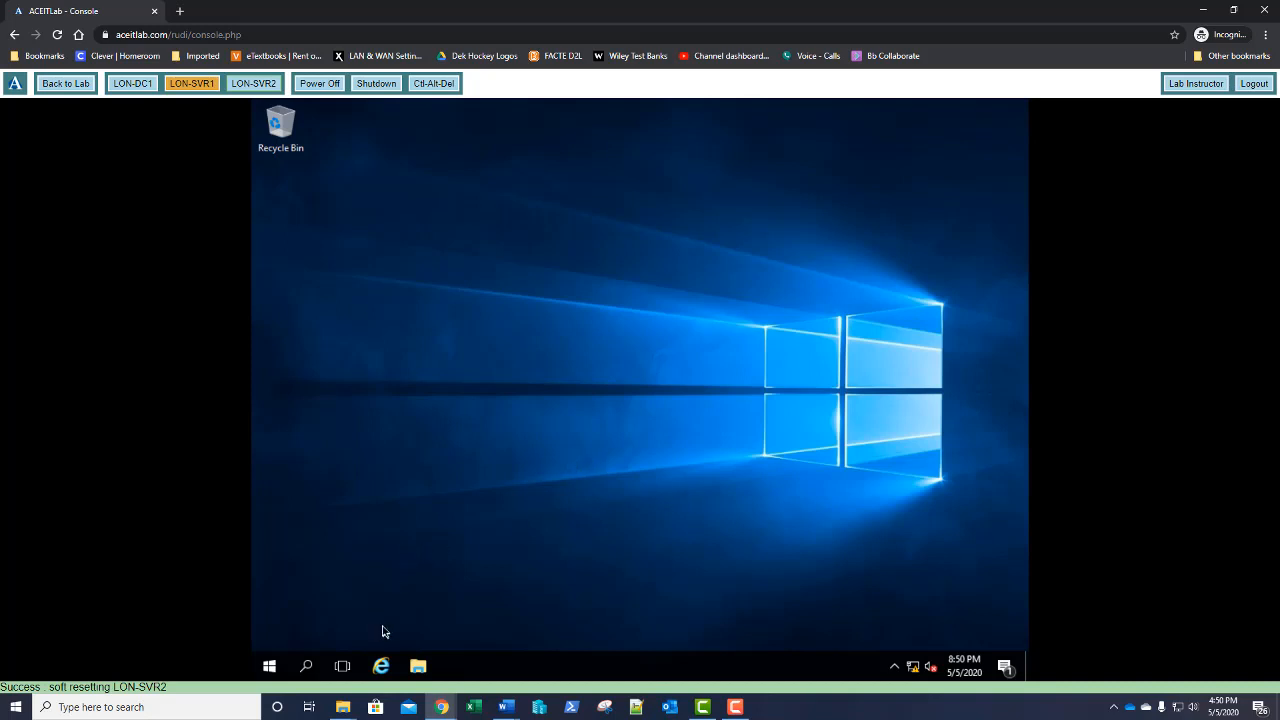
Browse to \\adatum.com\netlogon in File Explorer, then return to This PC and refresh it
left_click(418, 672)
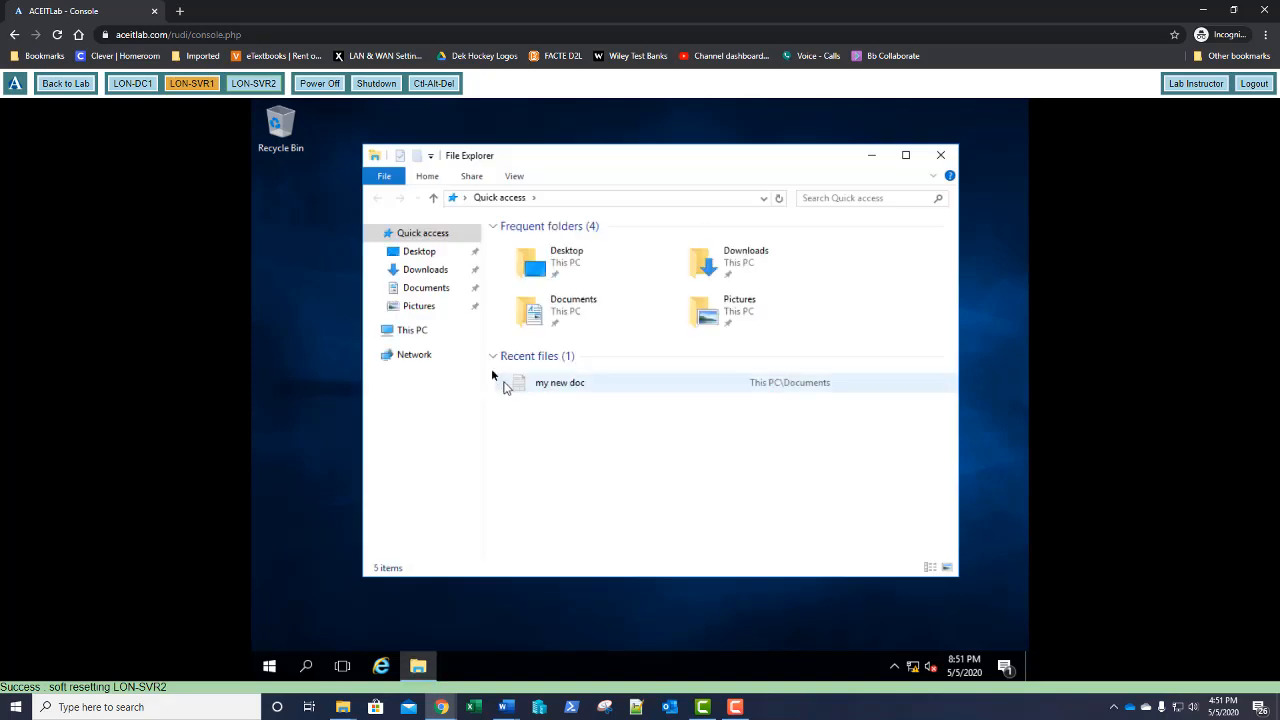
left_click(416, 333)
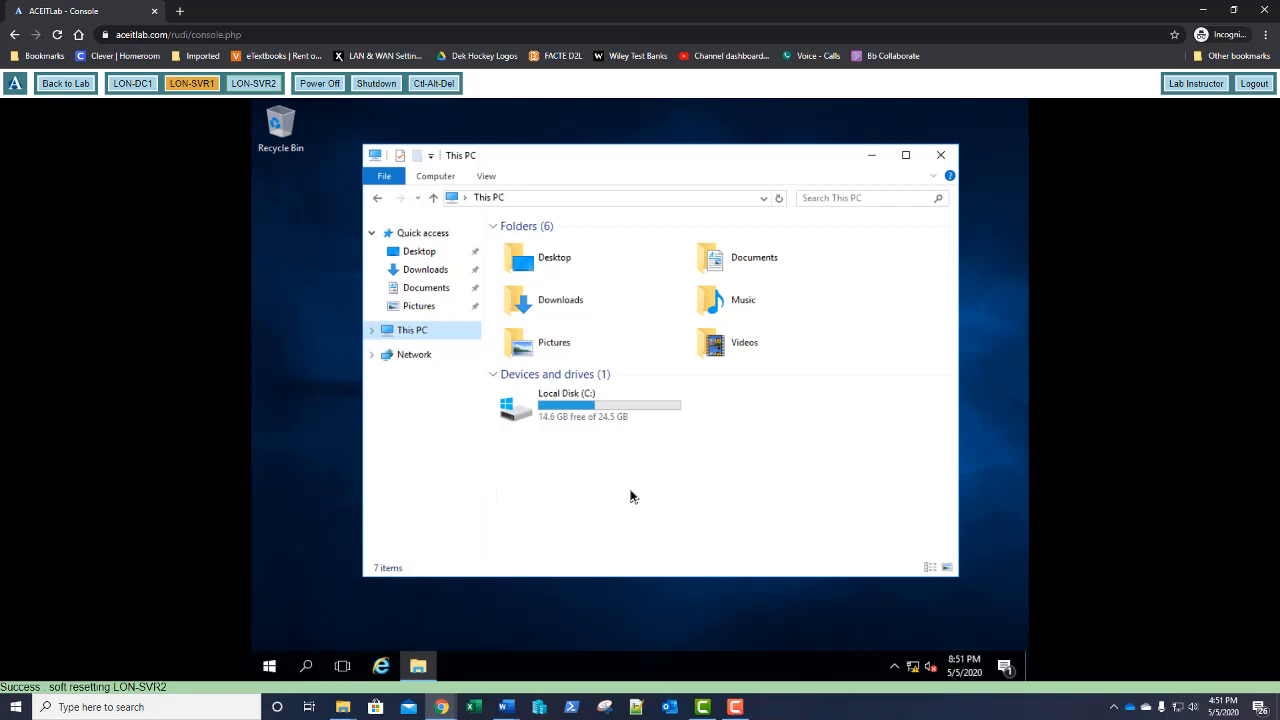
left_click(761, 199)
left_click(760, 200)
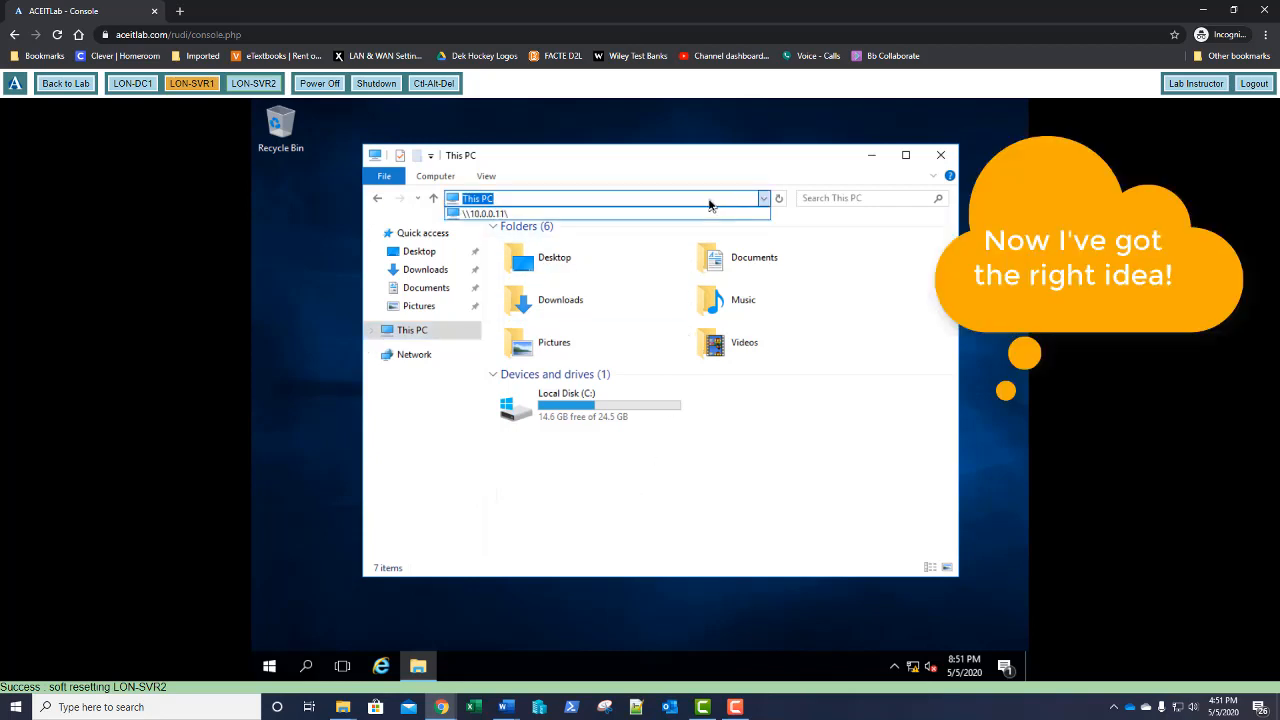
type("\\\\adat")
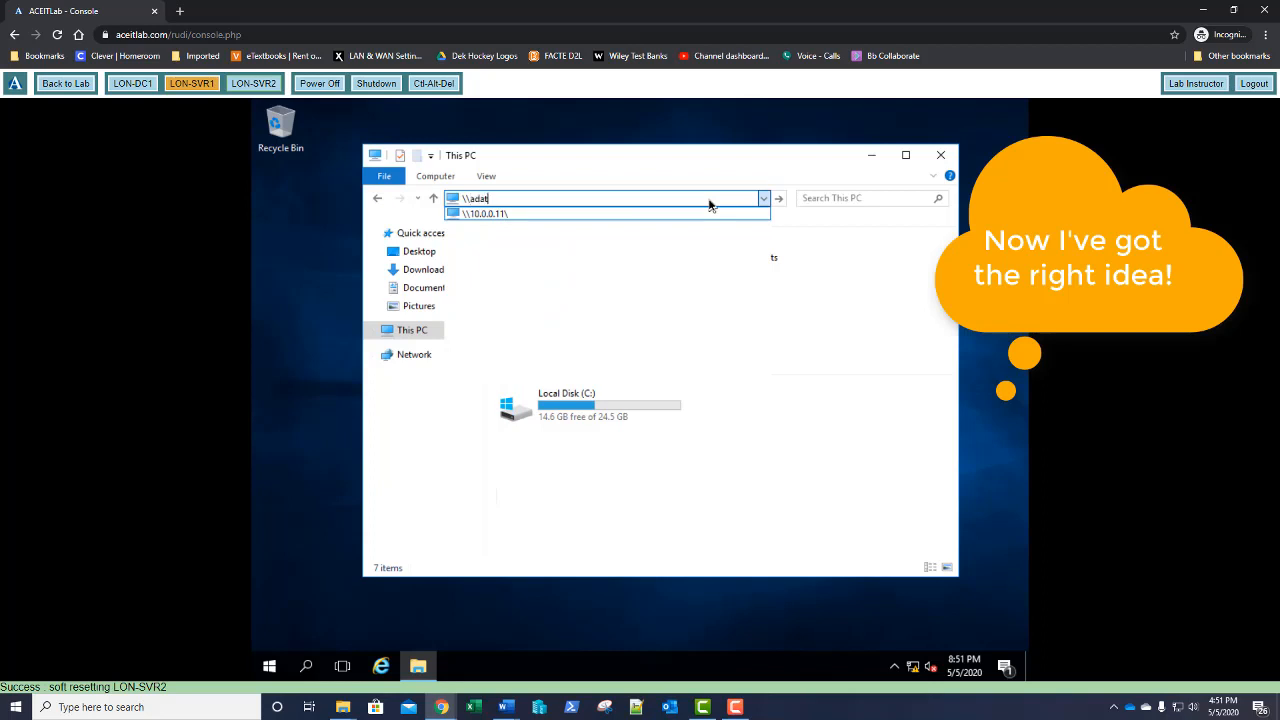
type("um.com\\netlogon")
key("Return")
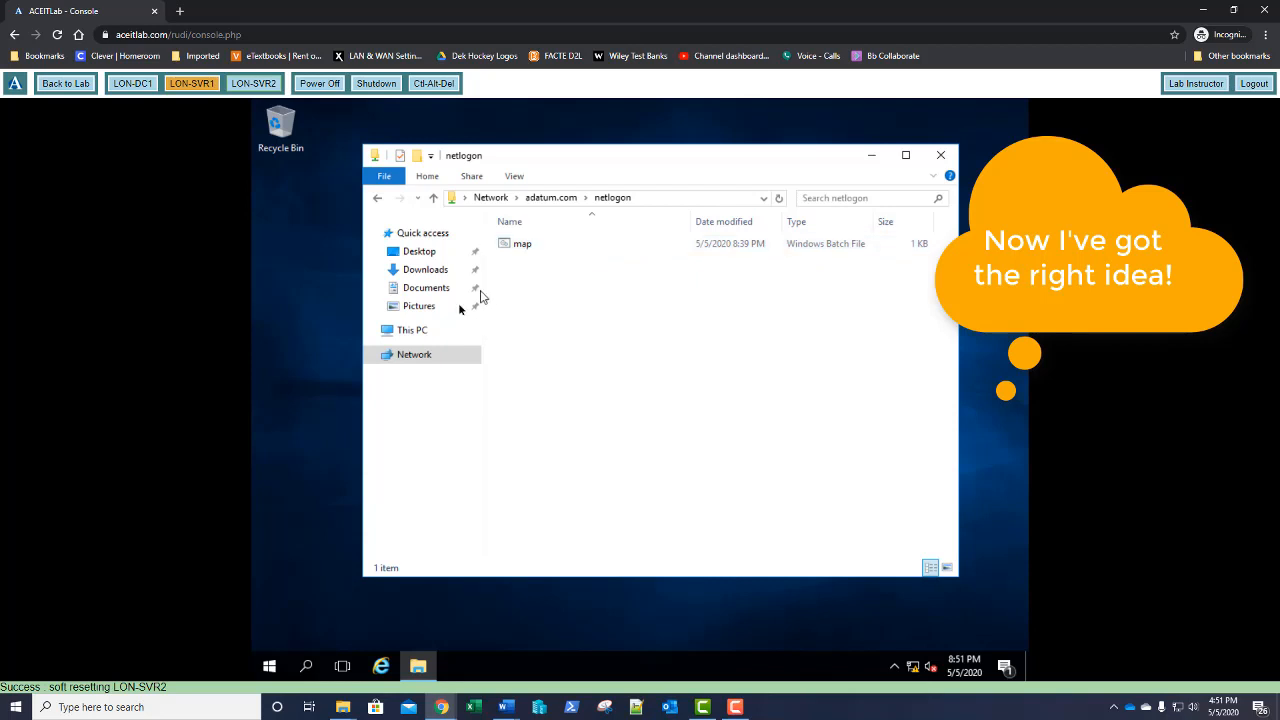
left_click(418, 333)
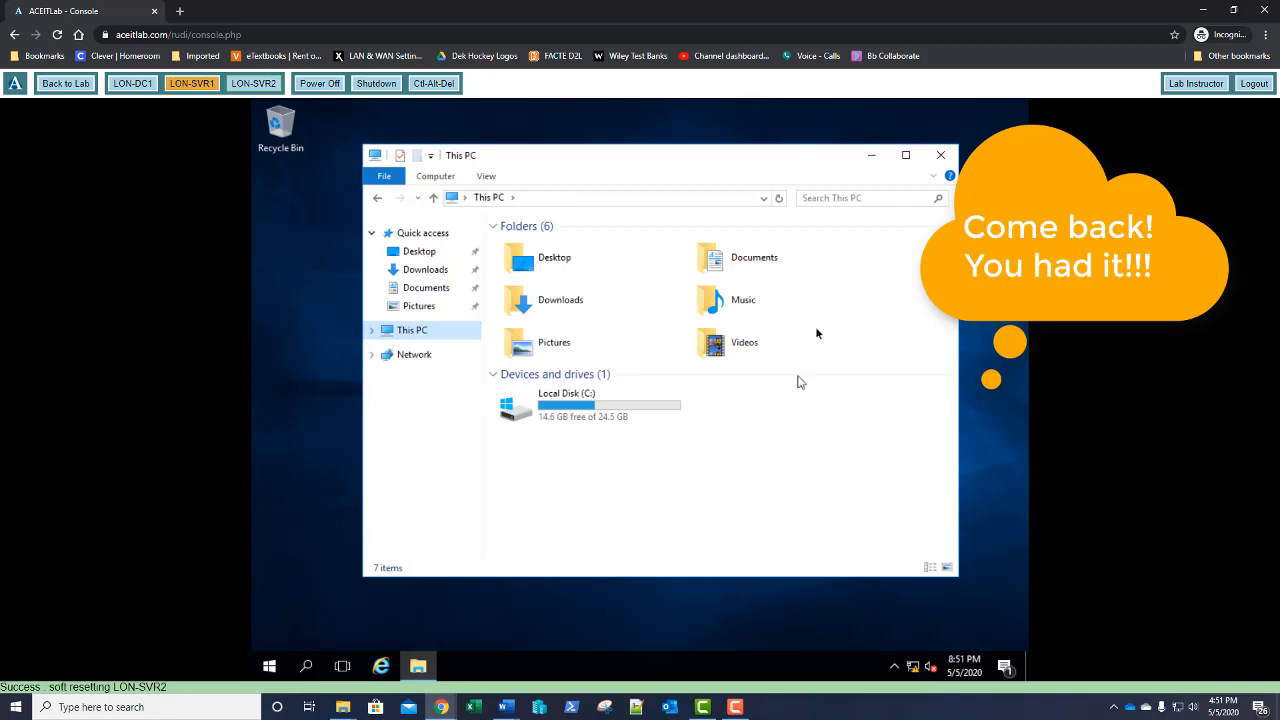
left_click(782, 200)
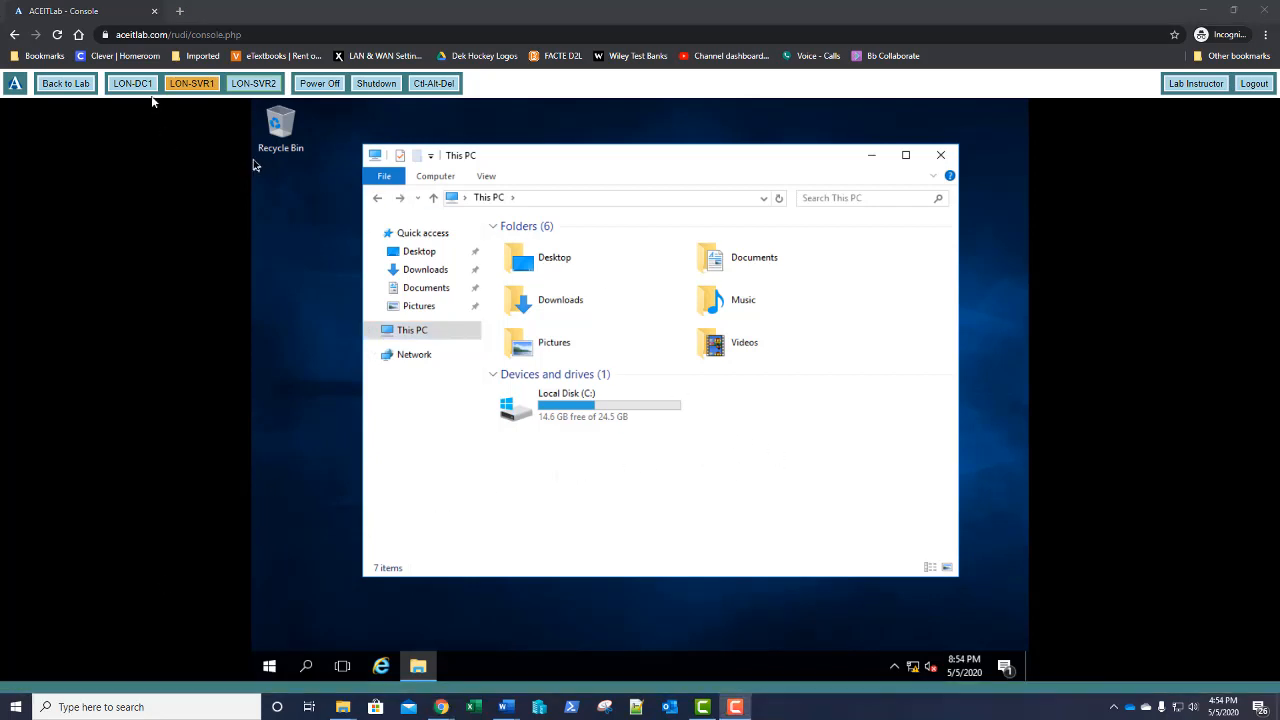
Switch to LON-DC1 and restore the NETLOGON folder window from the taskbar
left_click(127, 85)
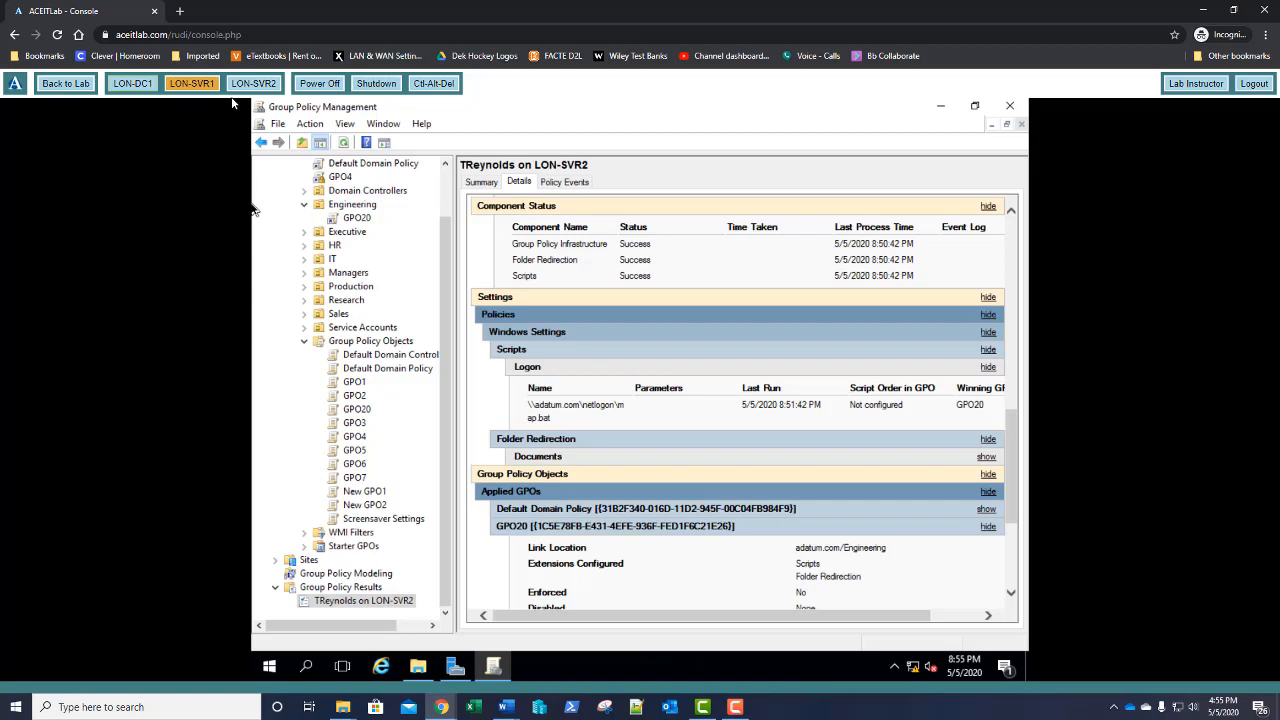
left_click(253, 83)
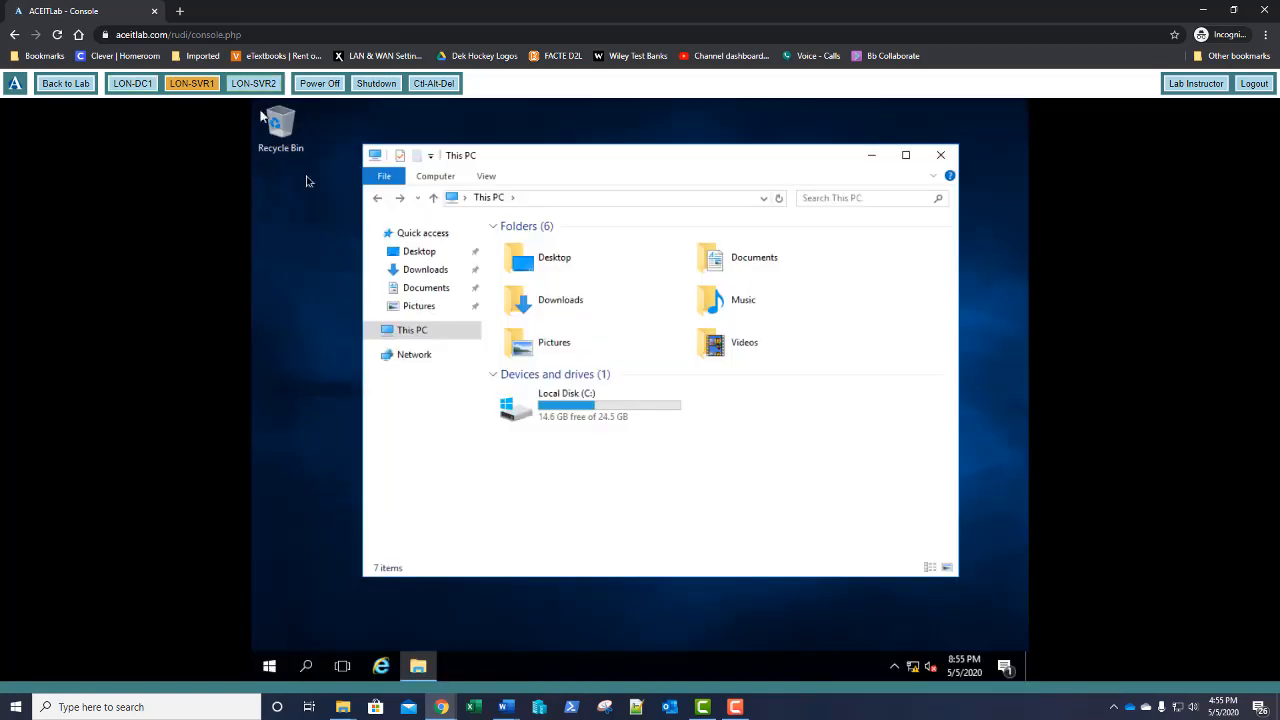
left_click(132, 83)
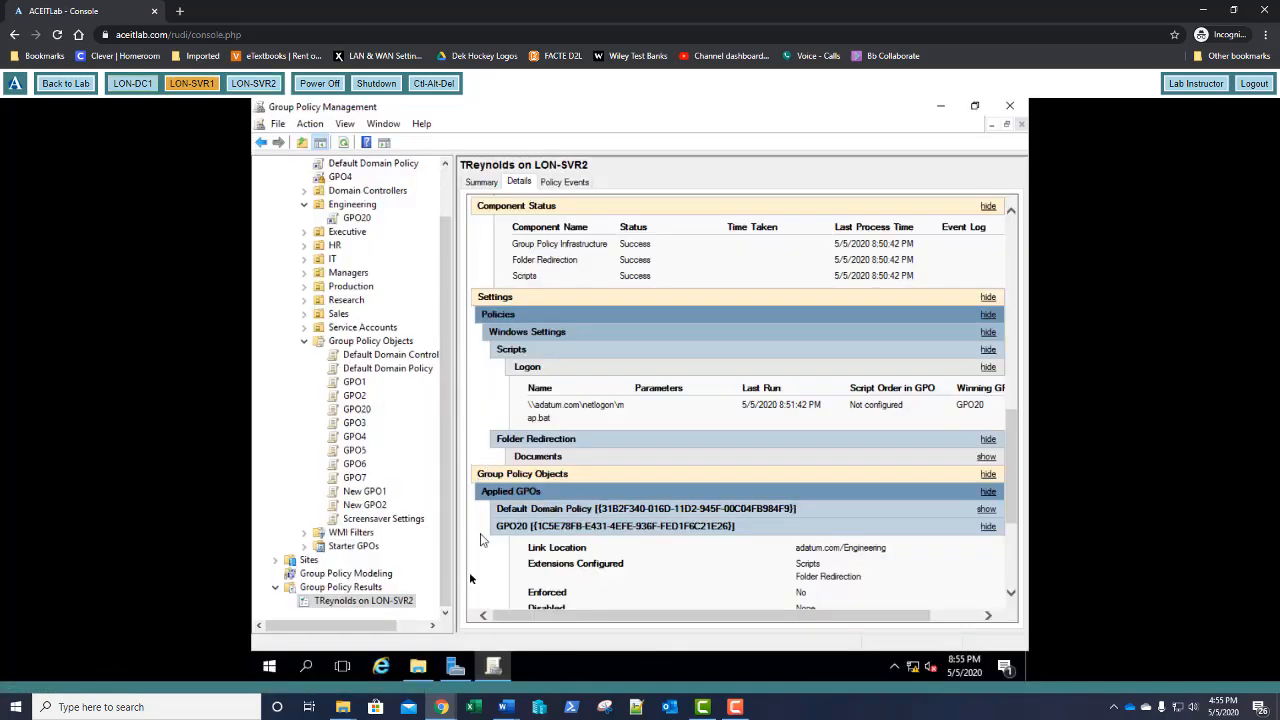
left_click(417, 668)
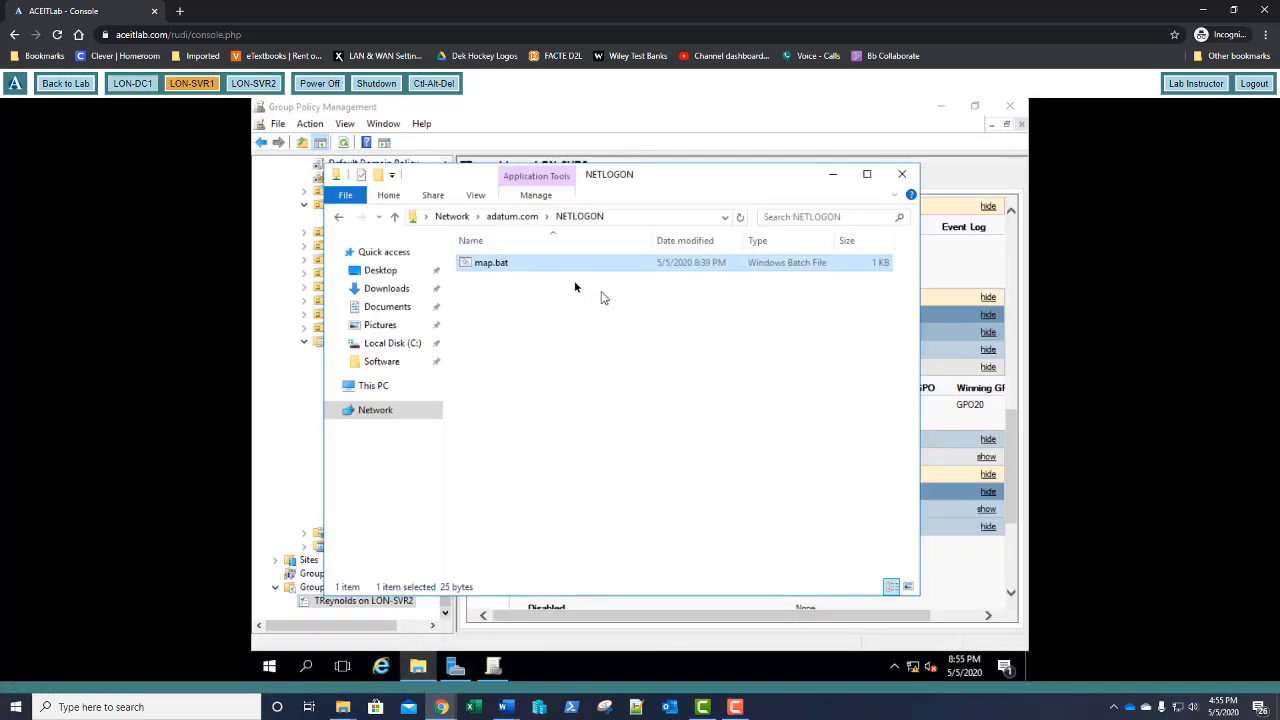
Fix map.bat to read 'net use g: \\lon-dc1\stuff' with a space after g:, and save it
right_click(539, 262)
left_click(560, 272)
left_click(690, 396)
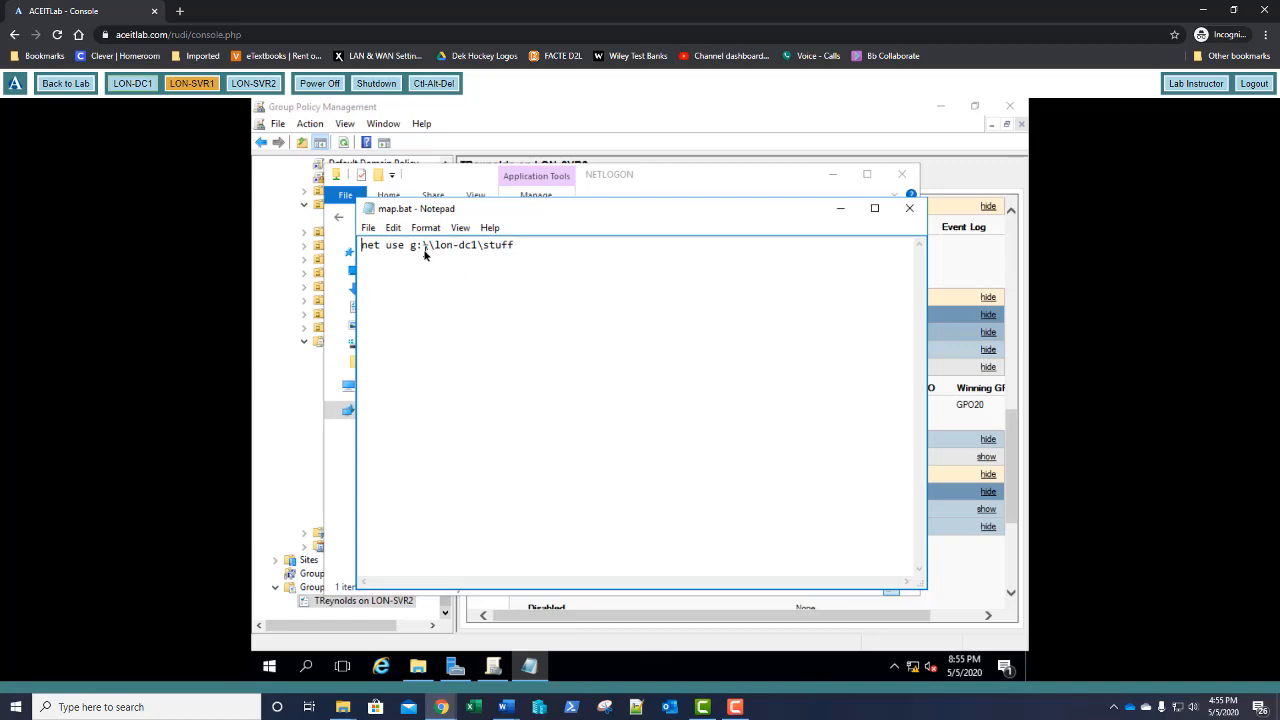
left_click(424, 250)
left_click(901, 212)
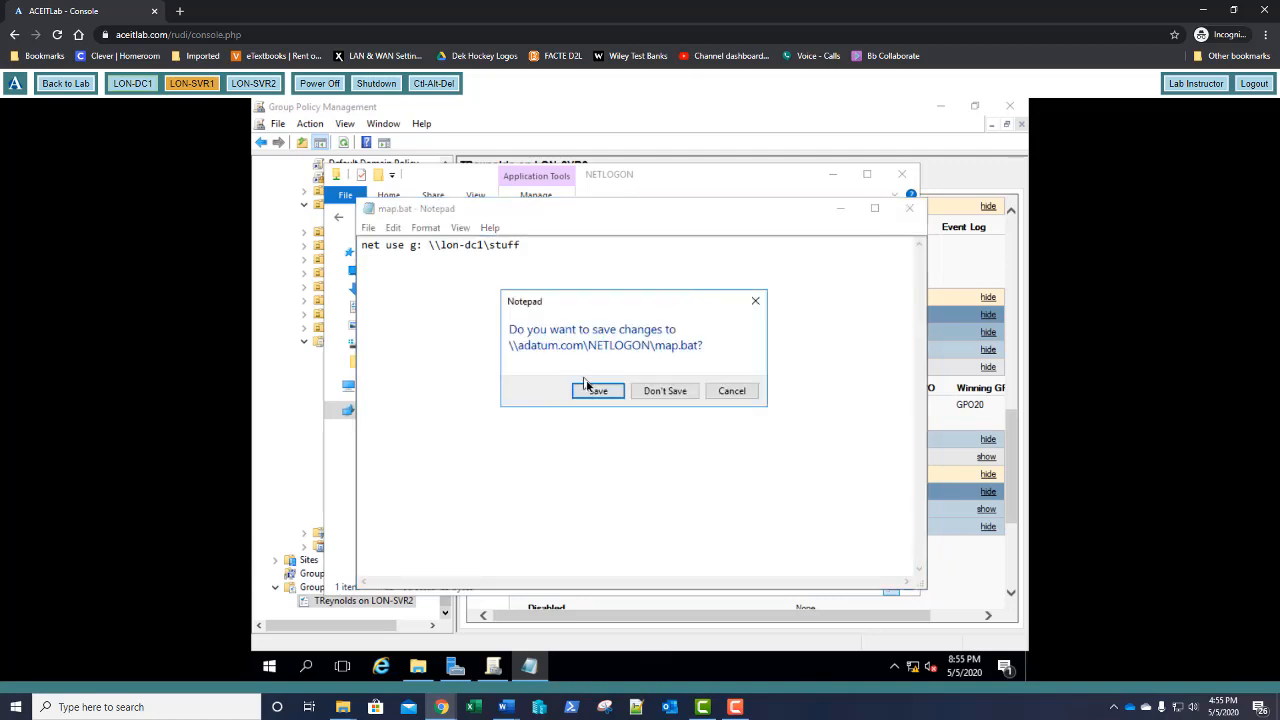
left_click(595, 392)
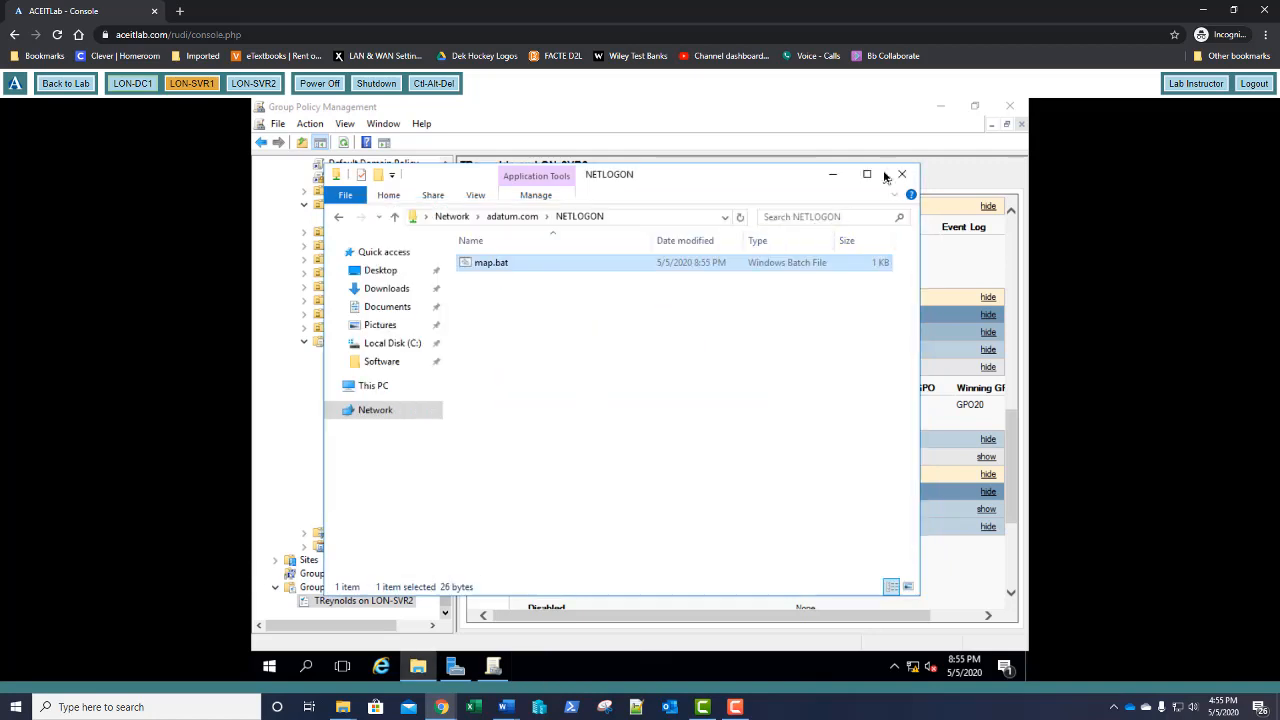
left_click(832, 175)
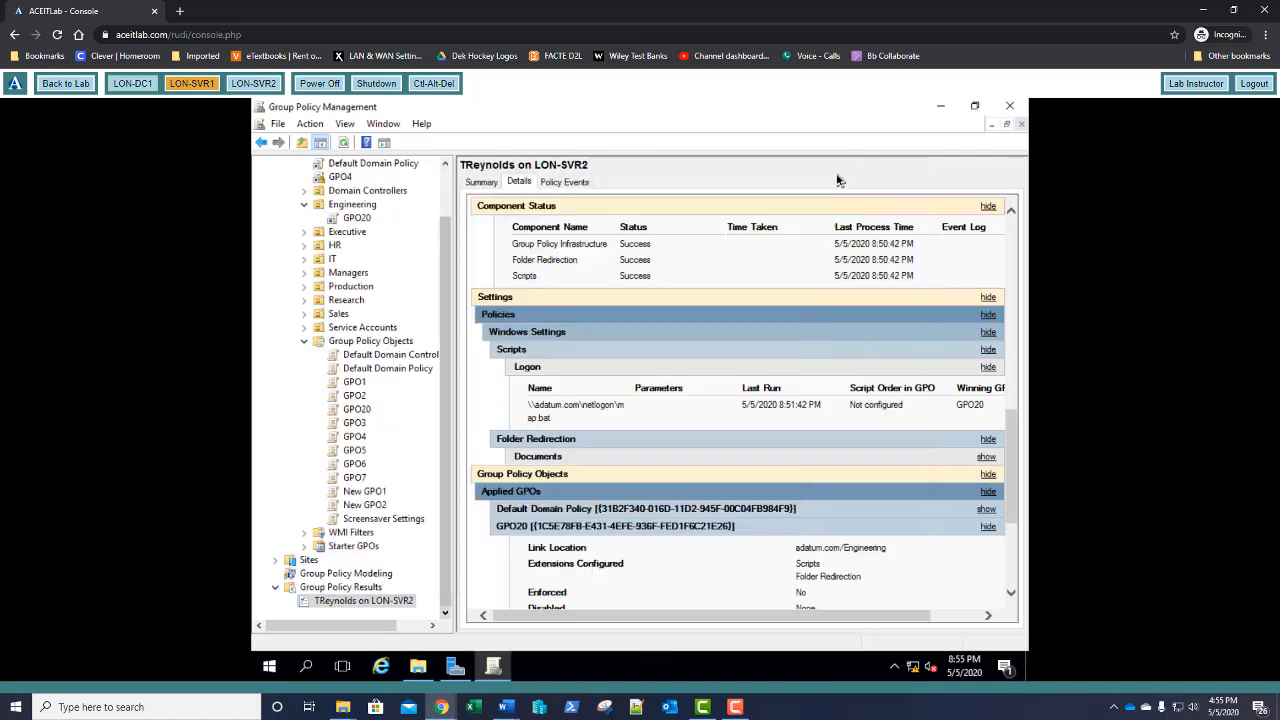
Force a Group Policy update on the Engineering OU, dismiss the results, and switch to LON-SVR2
right_click(365, 205)
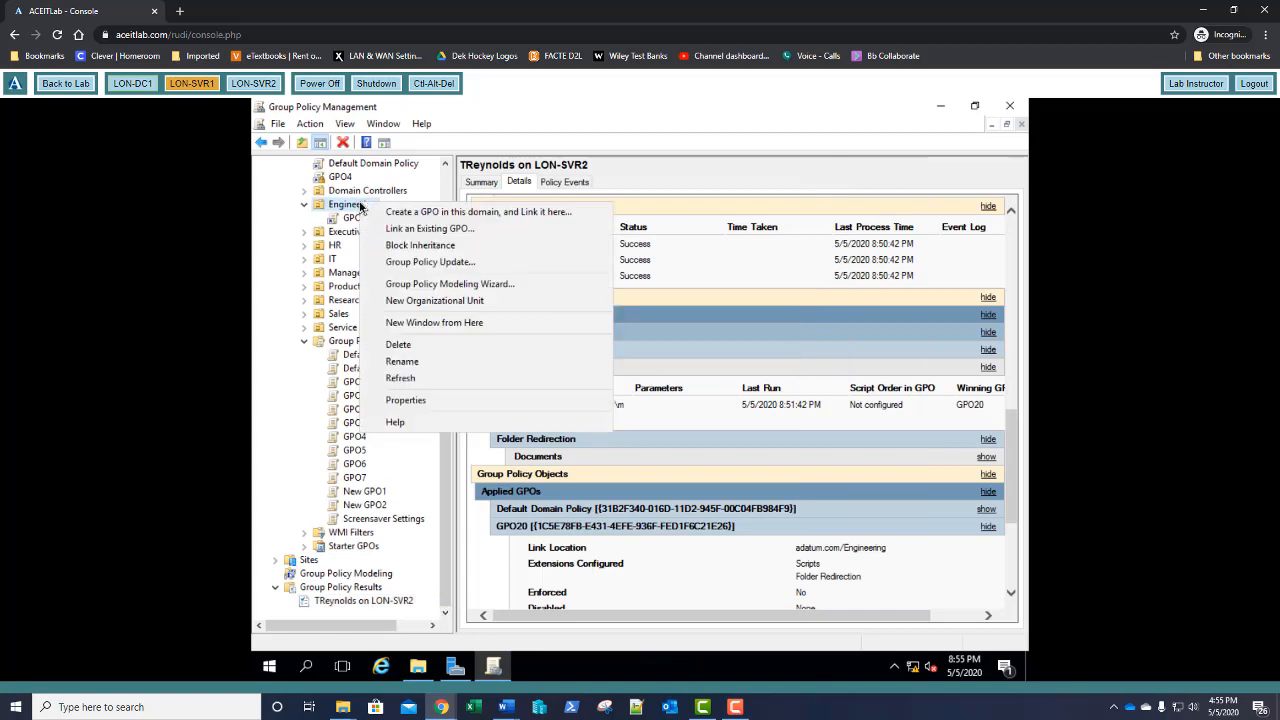
left_click(400, 262)
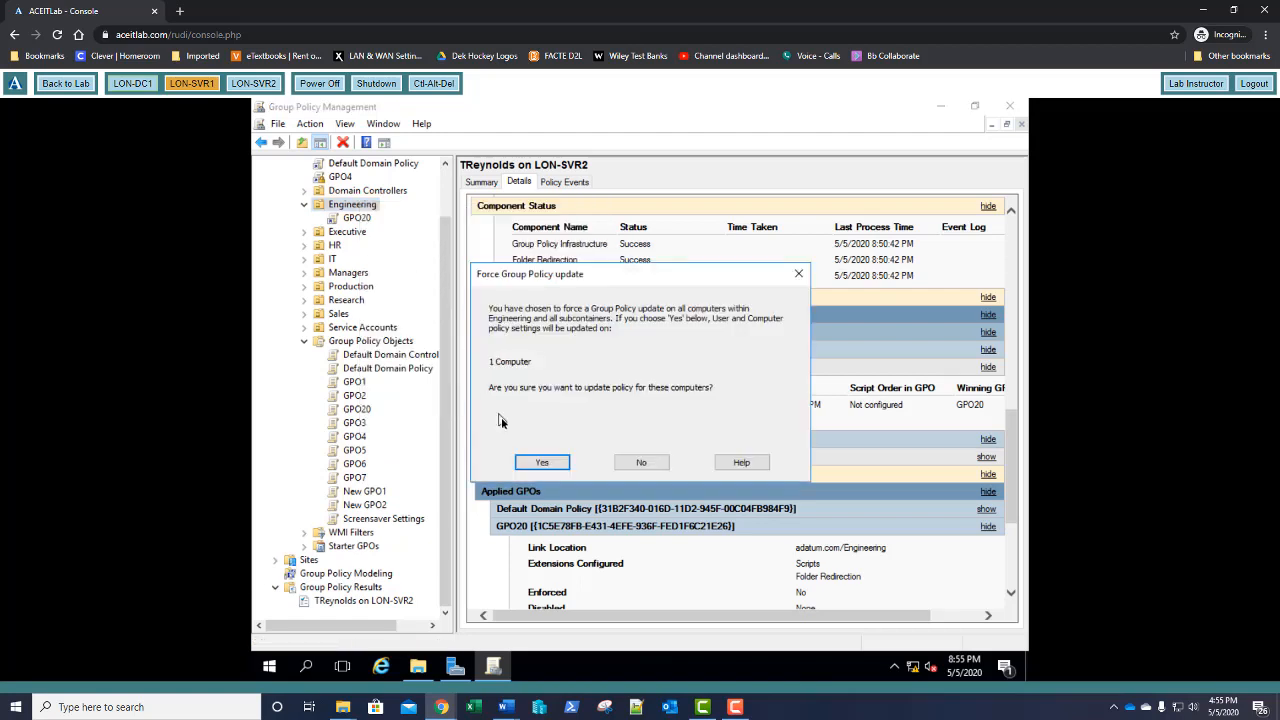
left_click(540, 462)
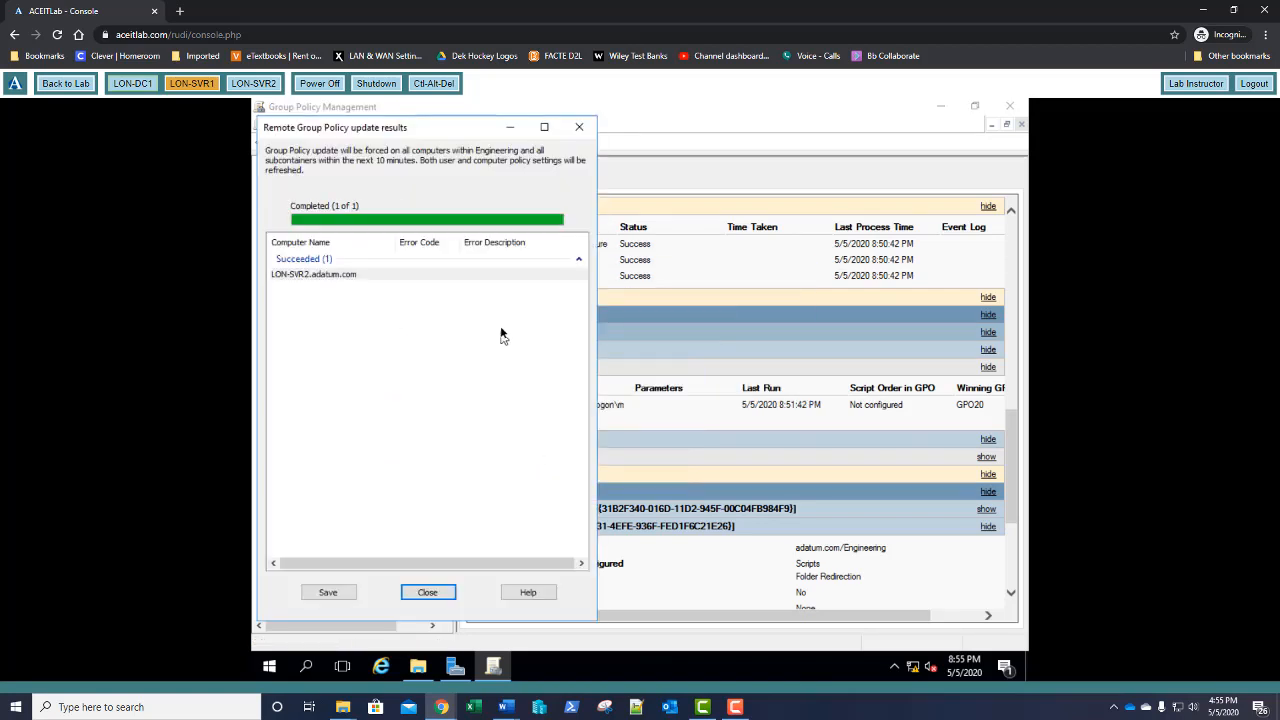
left_click(427, 593)
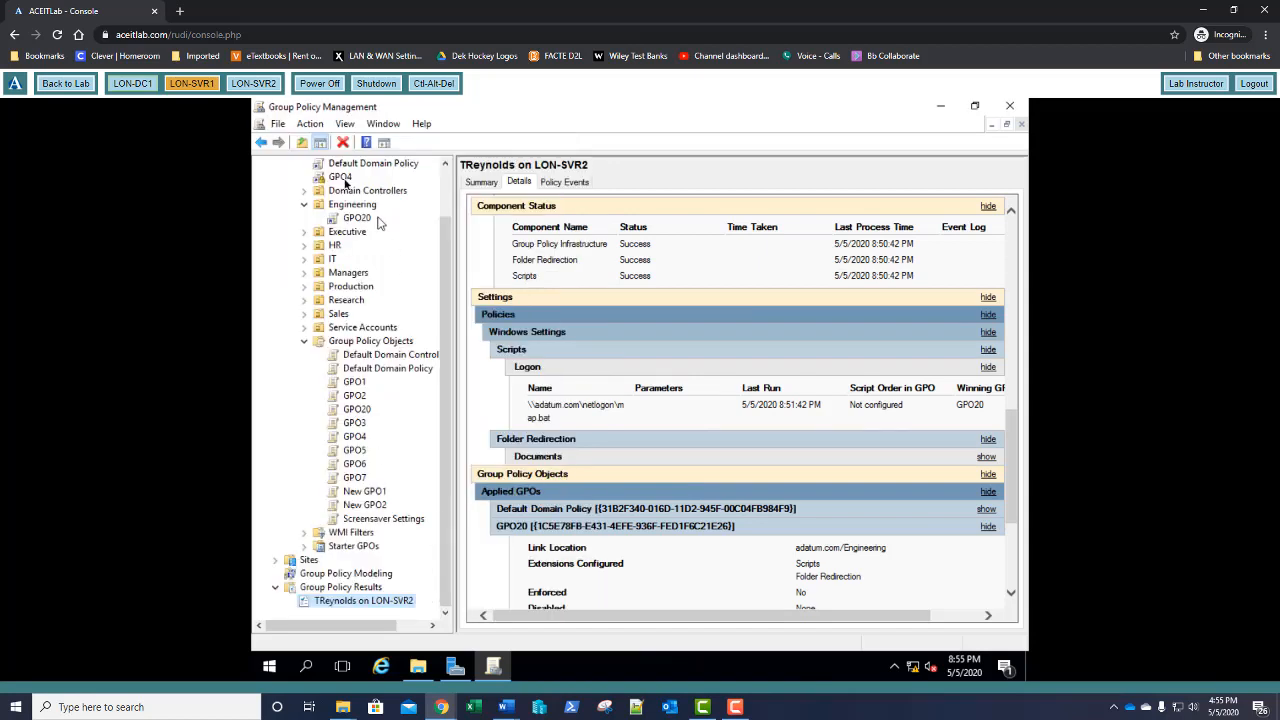
left_click(253, 83)
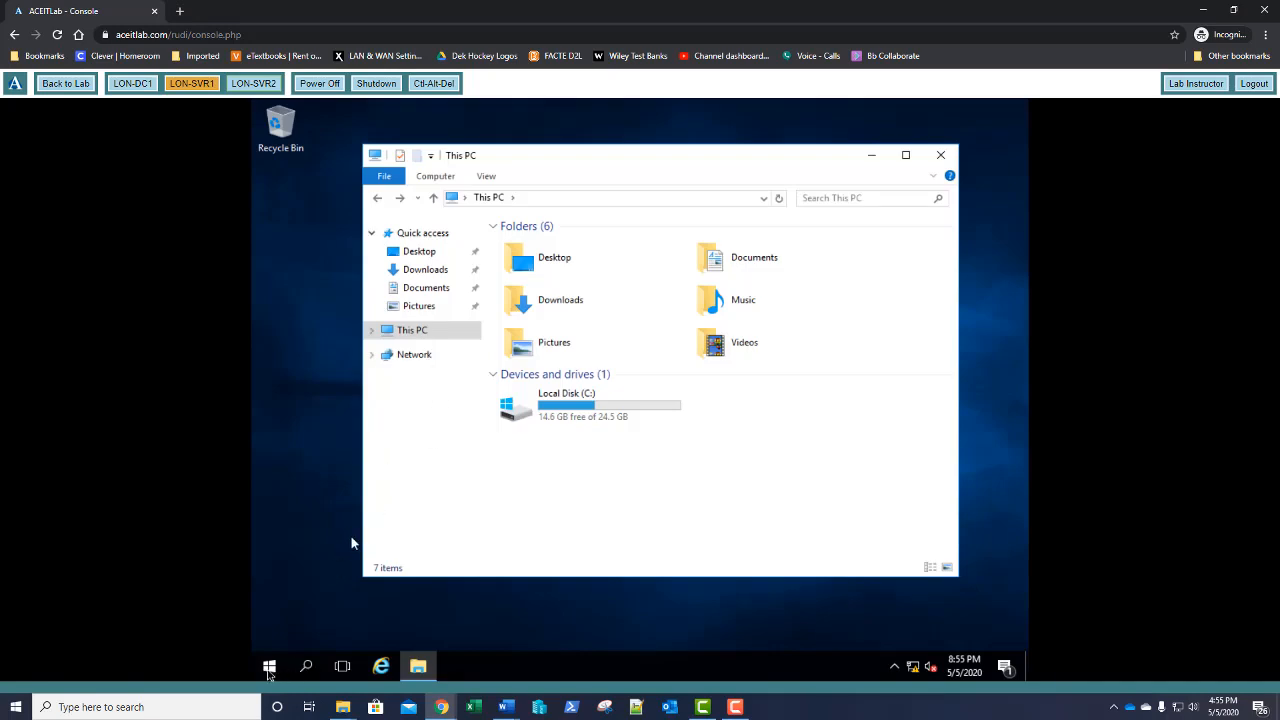
Run gpupdate /force in a command prompt and answer y to the log-off prompt
right_click(268, 672)
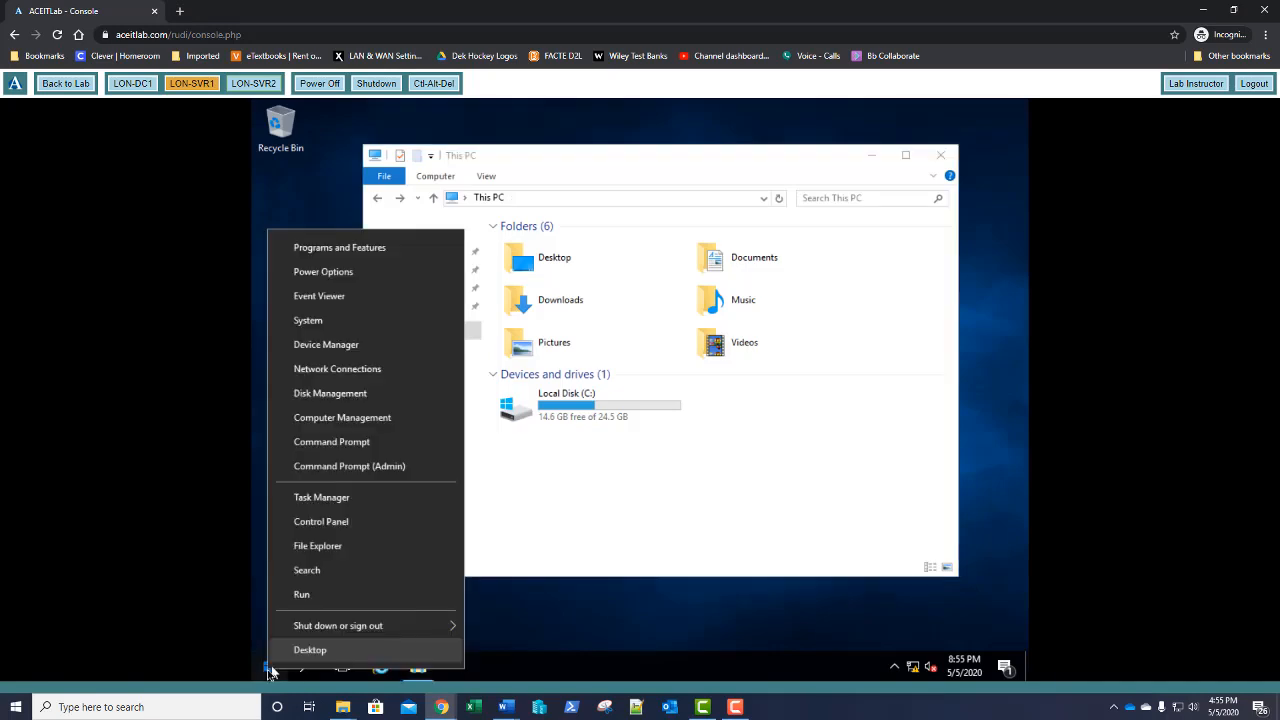
left_click(322, 441)
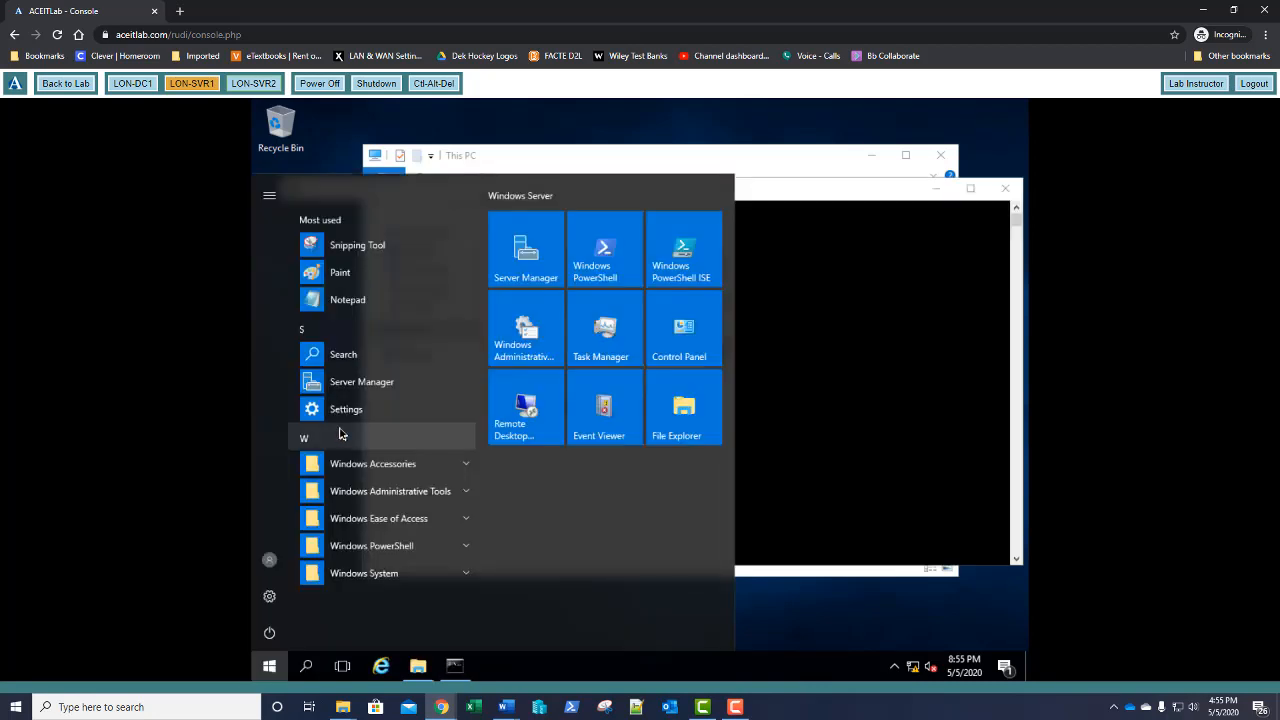
left_click(886, 279)
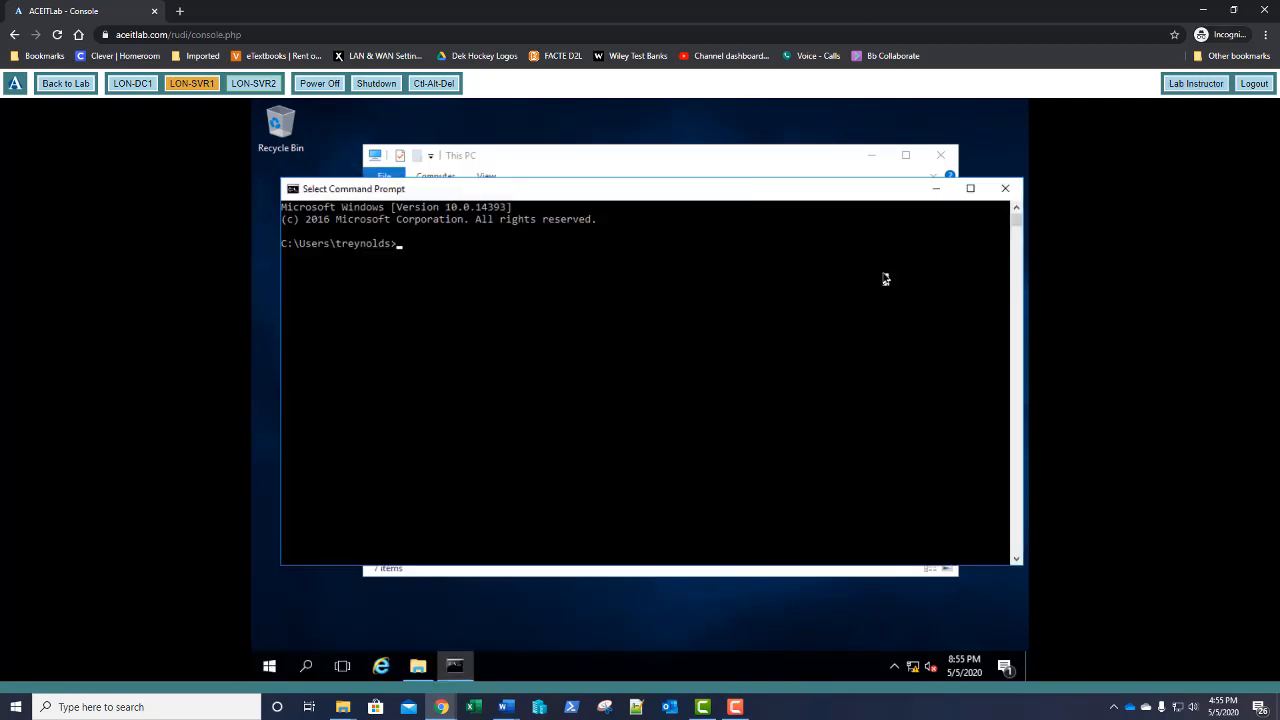
type("gpupdate /fo")
type("rce")
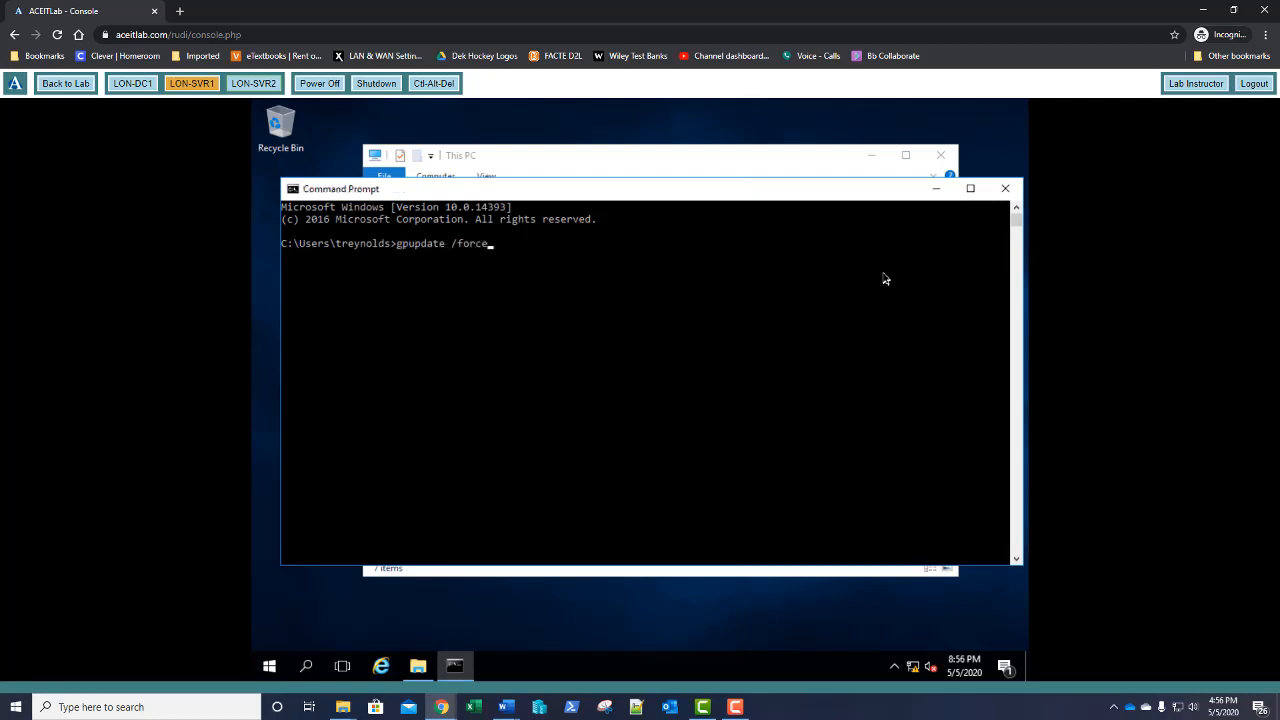
key("Return")
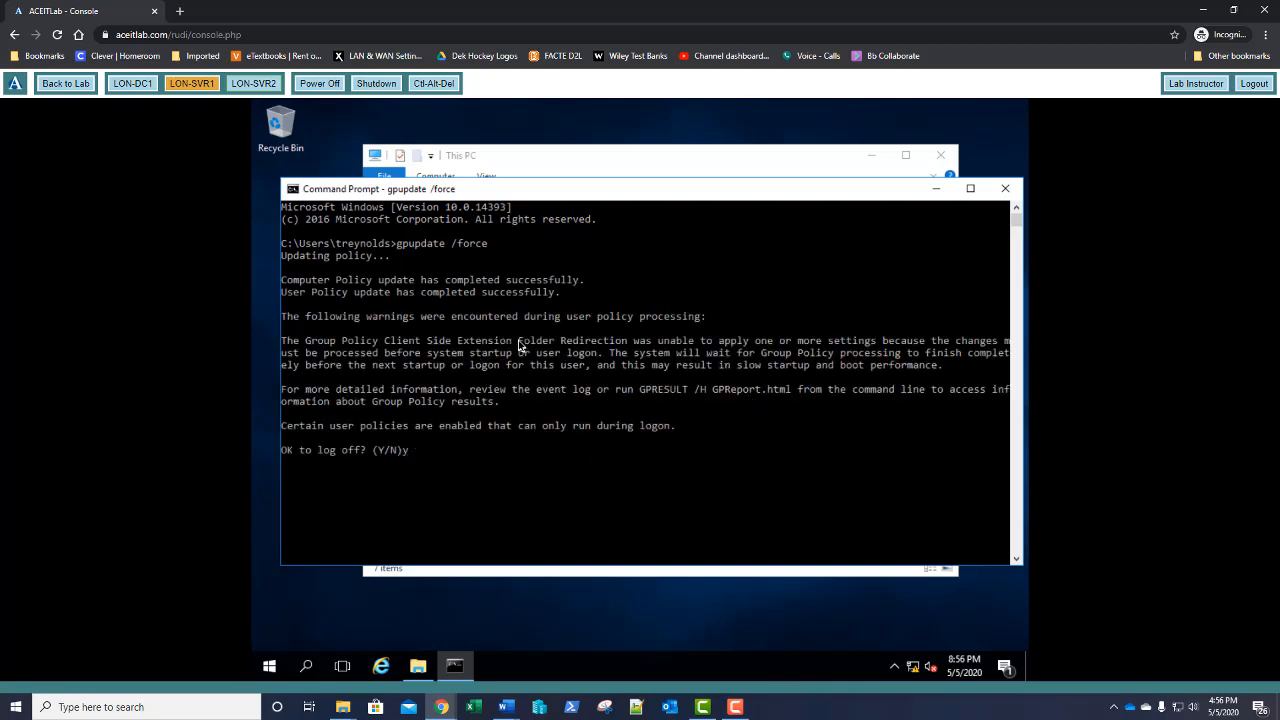
type("y")
key("Return")
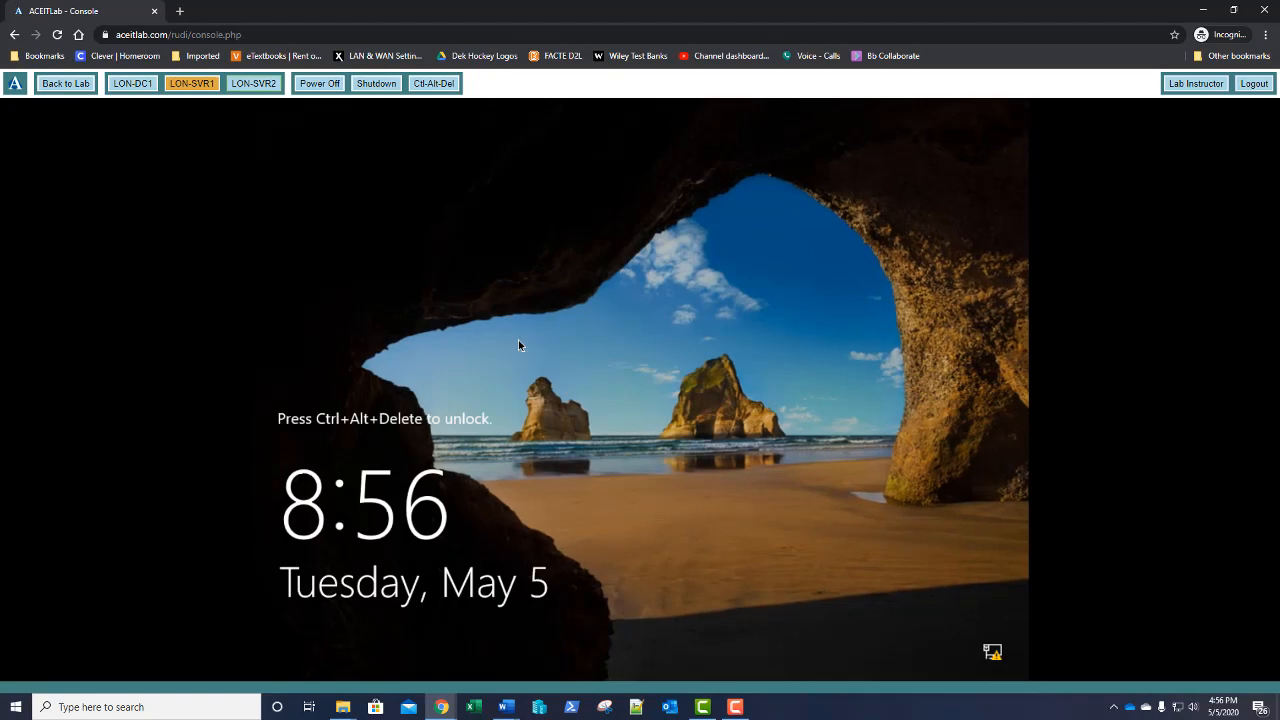
Sign back in to LON-SVR2 by entering the user's password
left_click(433, 85)
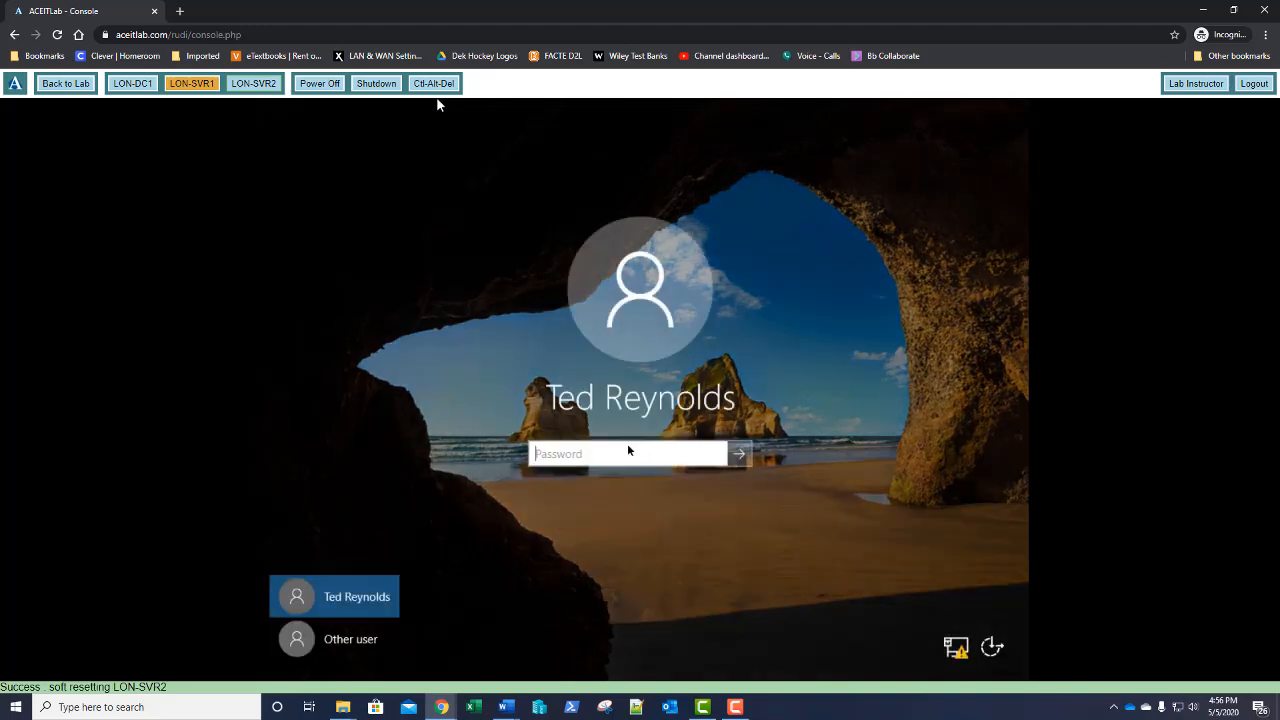
left_click(628, 450)
type("P")
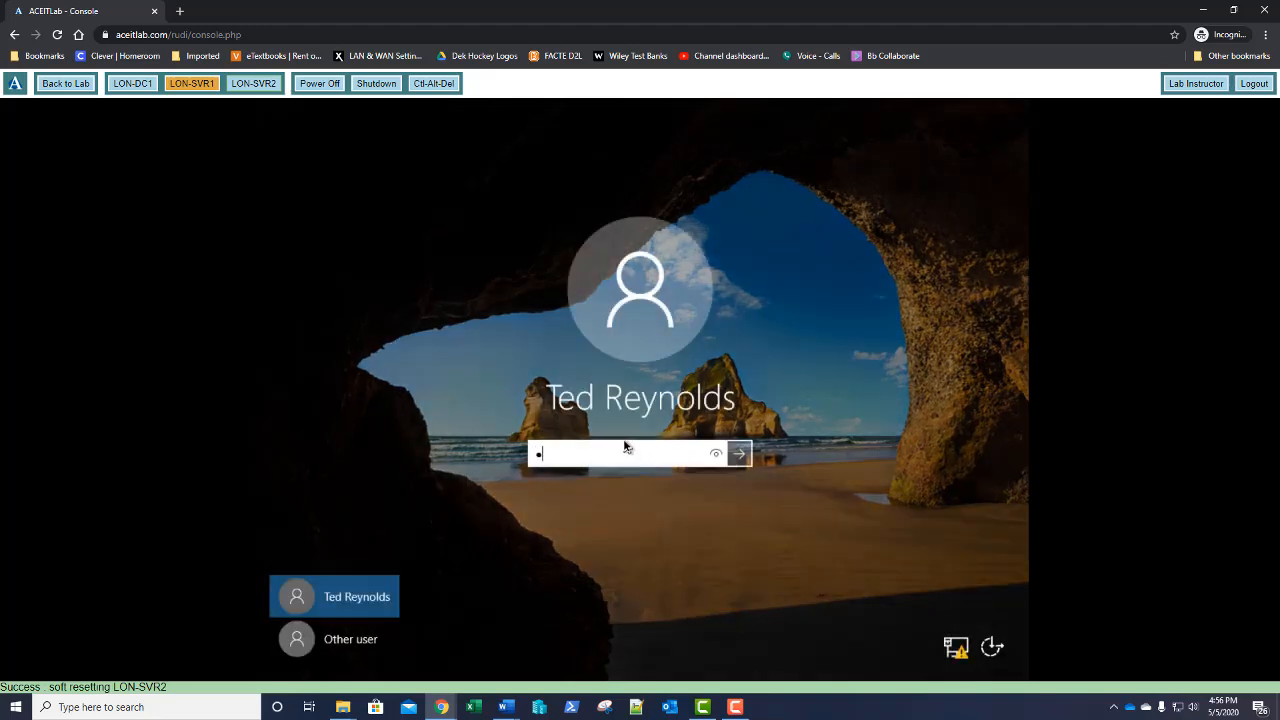
type("a$$w0")
key("Return")
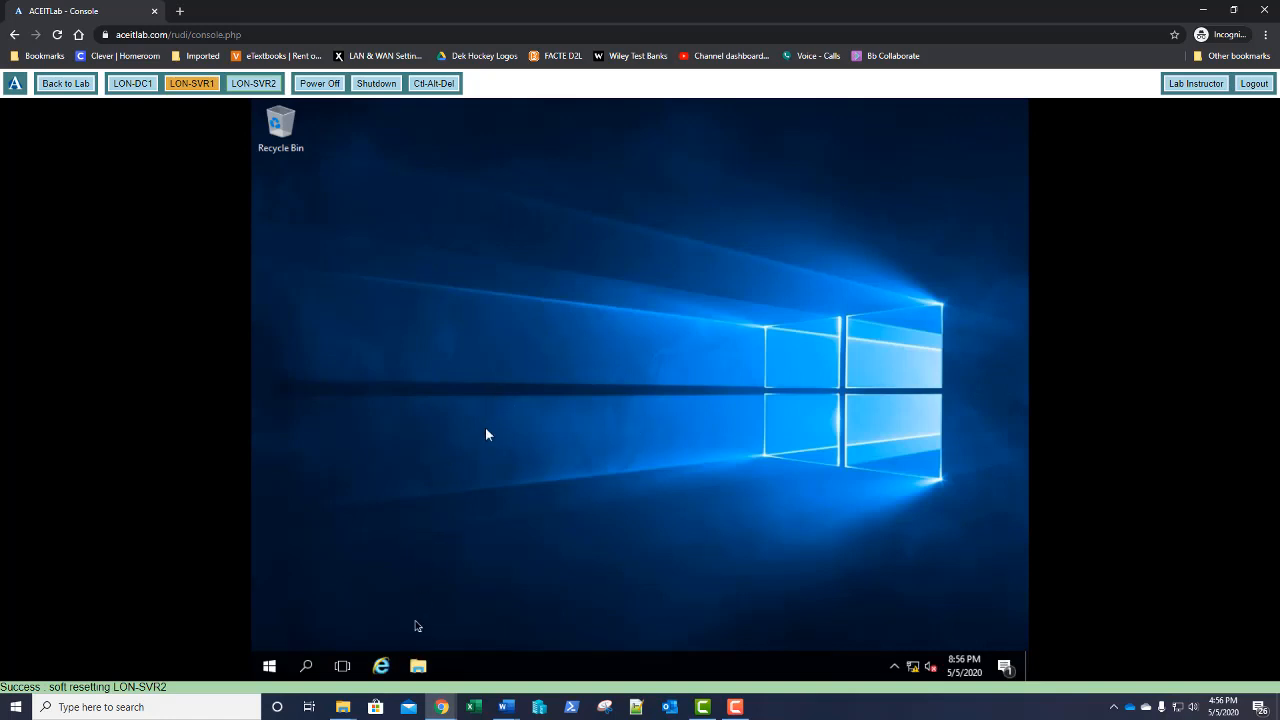
Open stuff (G:) from This PC to confirm the mapping, then close File Explorer
left_click(418, 664)
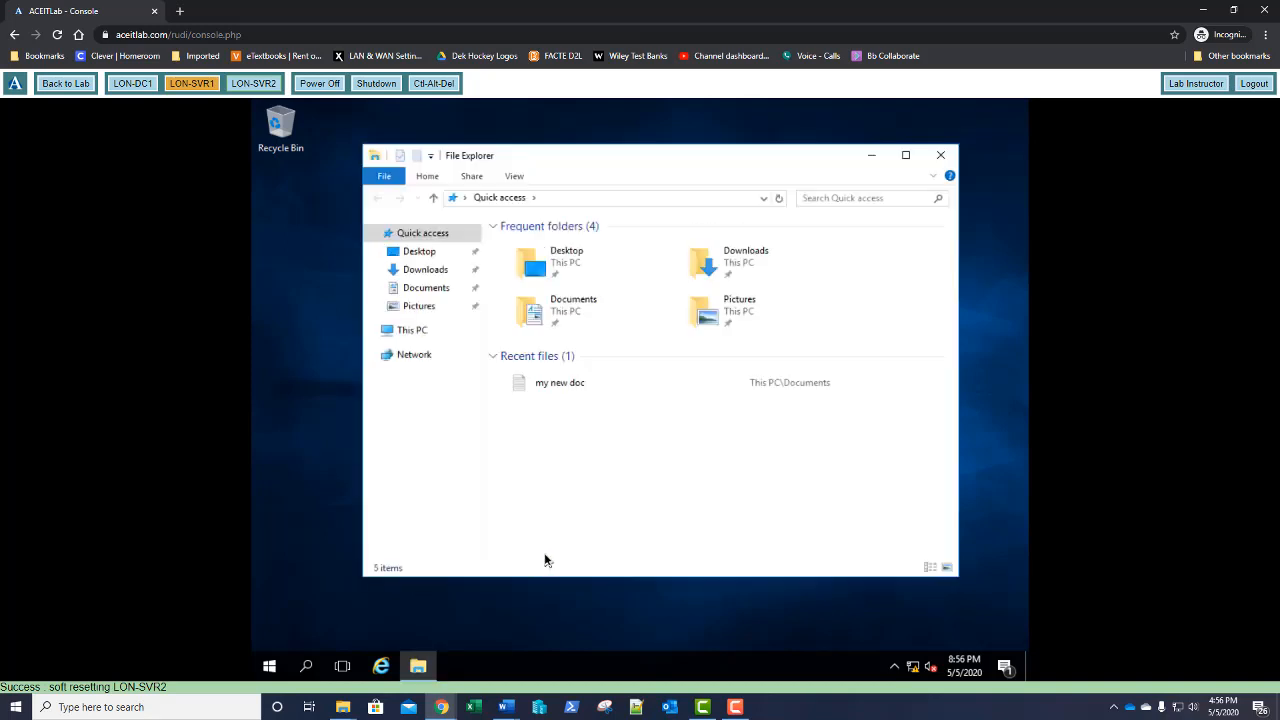
left_click(427, 332)
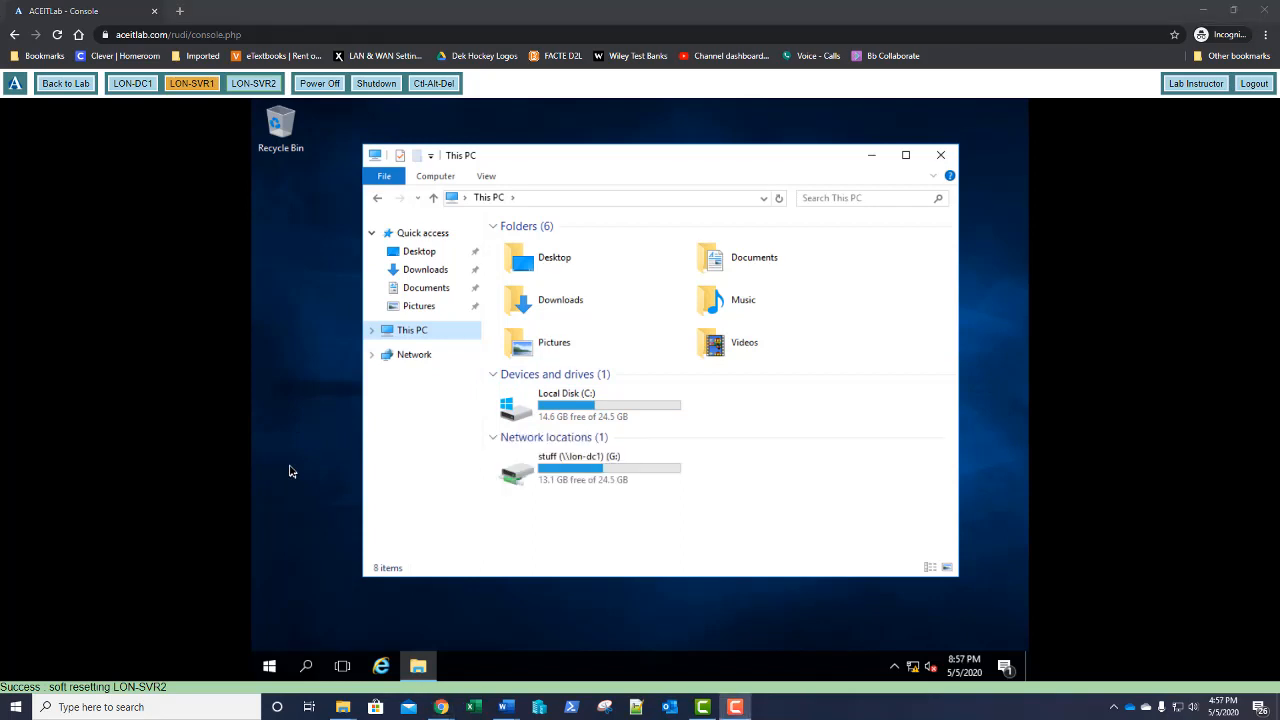
double_click(502, 474)
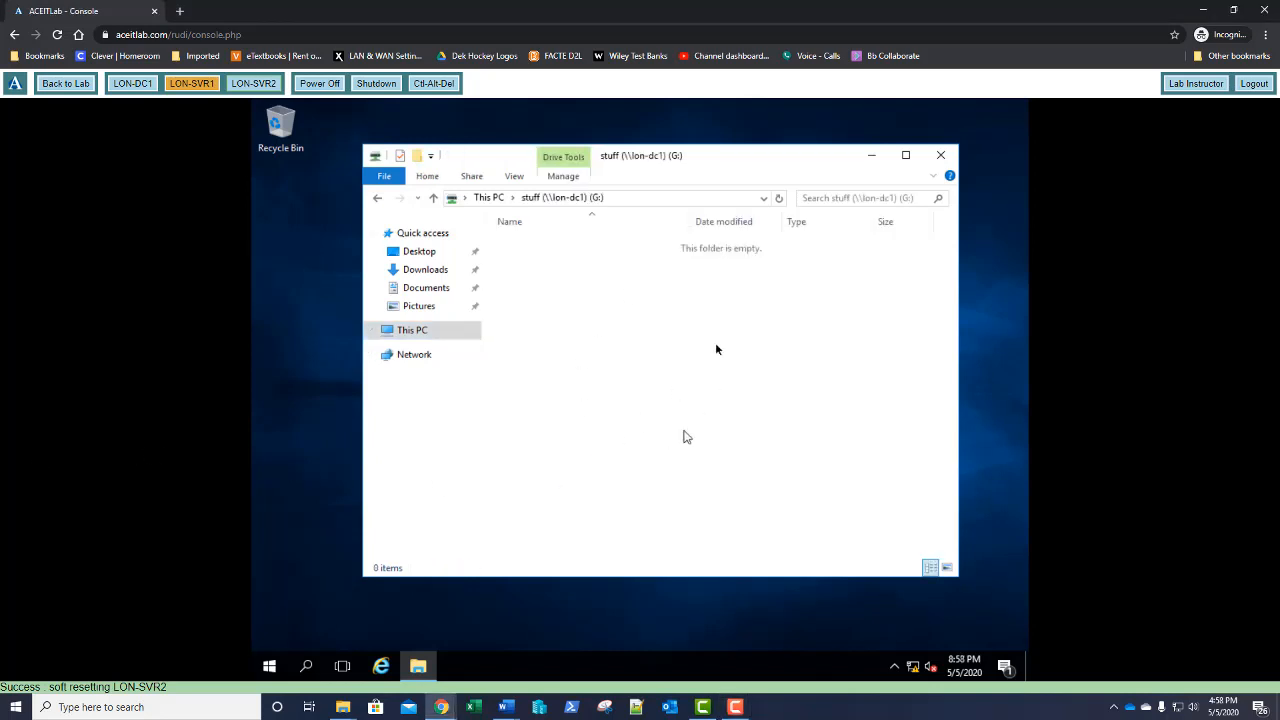
left_click(646, 200)
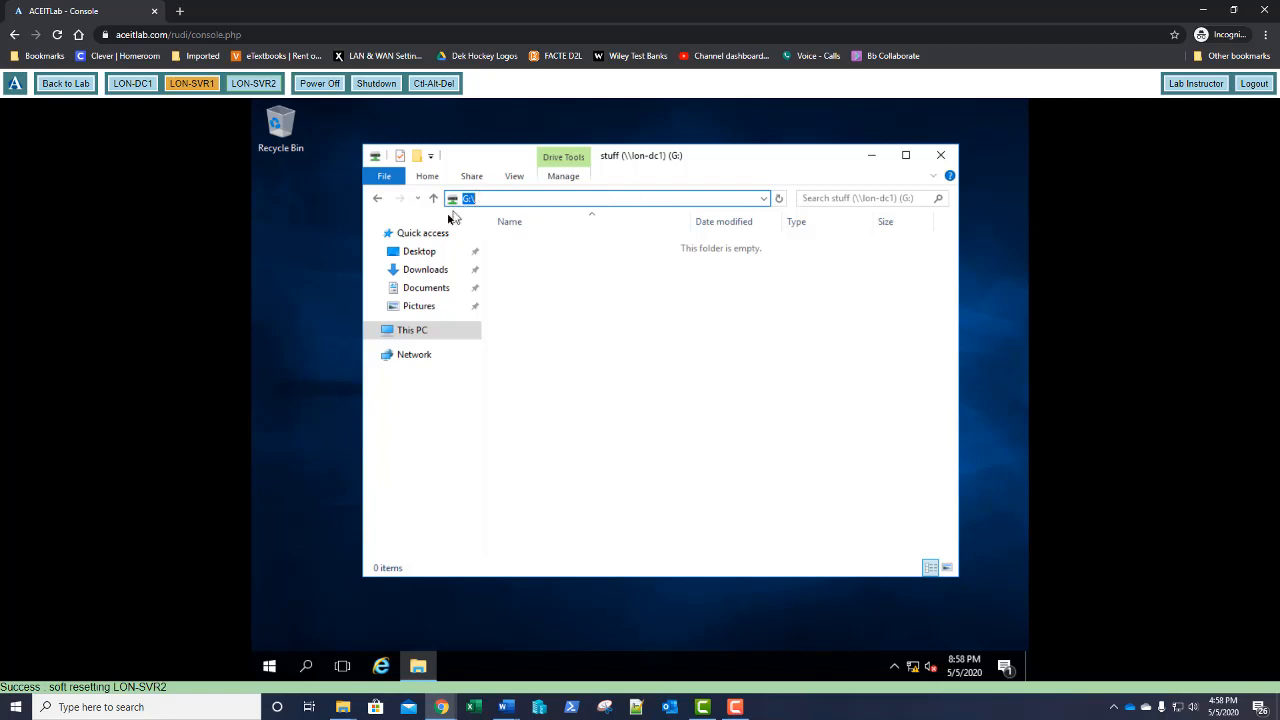
left_click(414, 333)
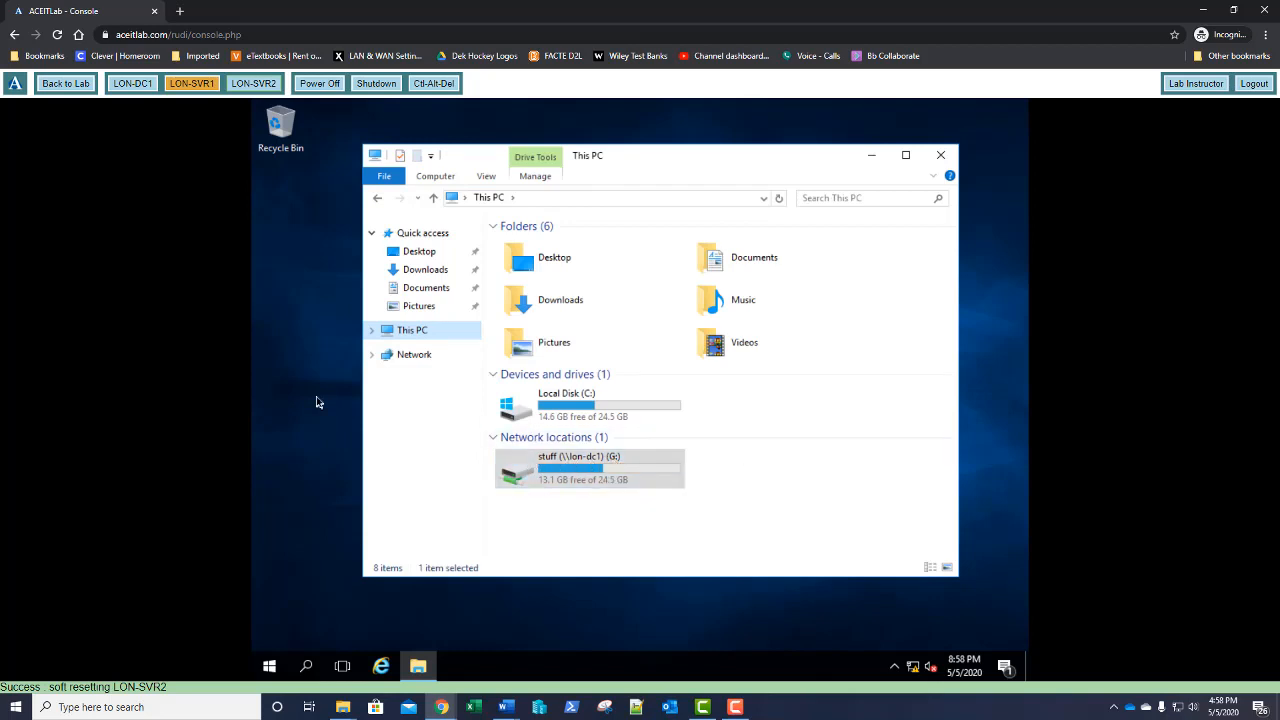
left_click(762, 497)
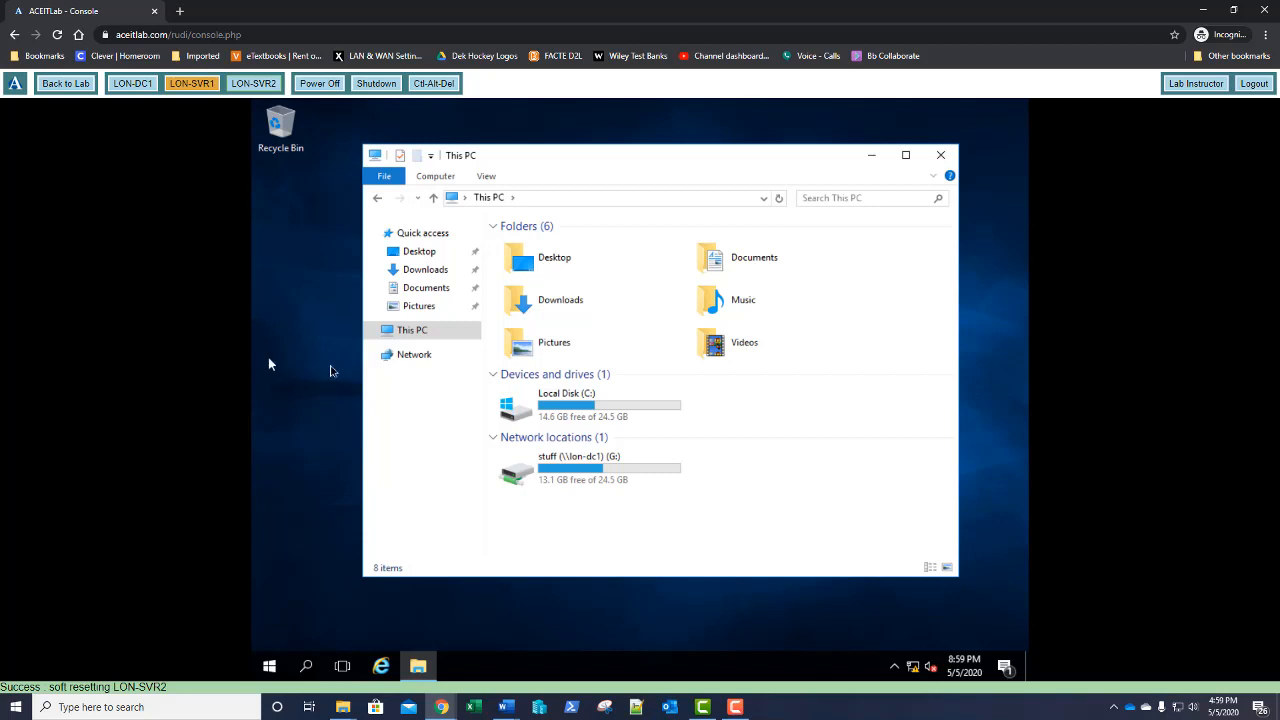
left_click(940, 155)
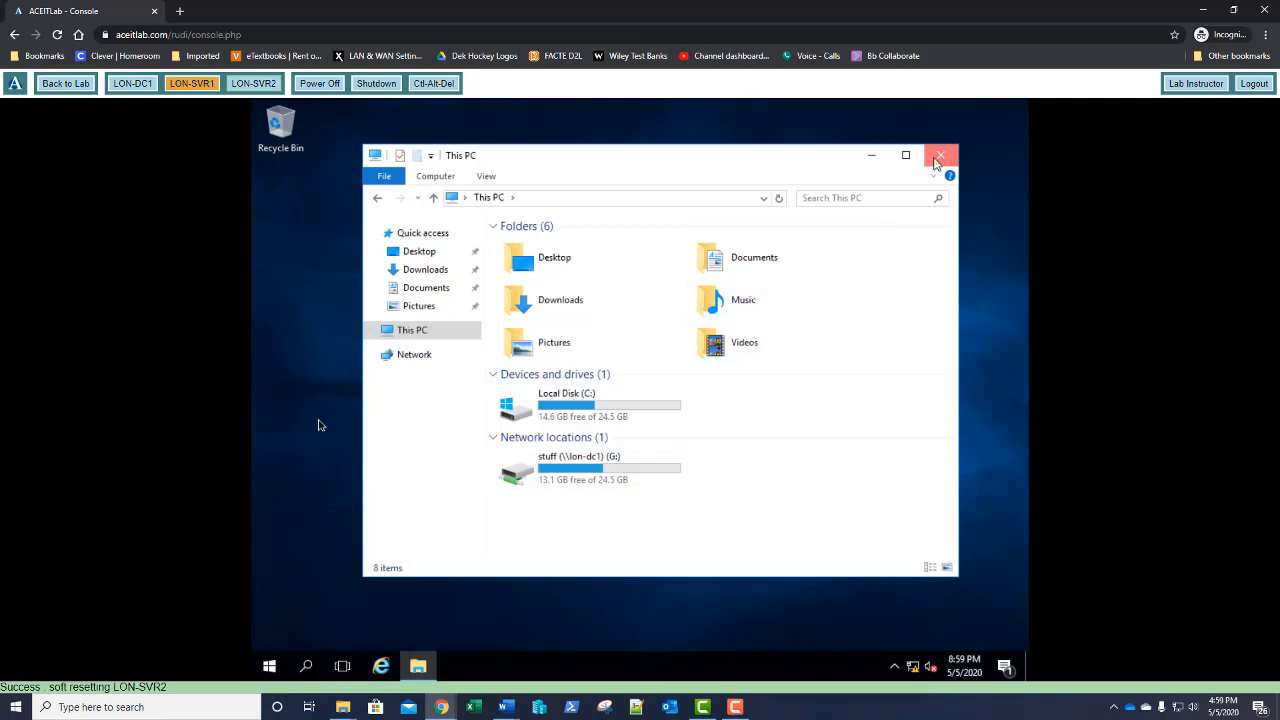
Sign out of LON-SVR2 from the Start menu's account options
left_click(269, 665)
left_click(269, 560)
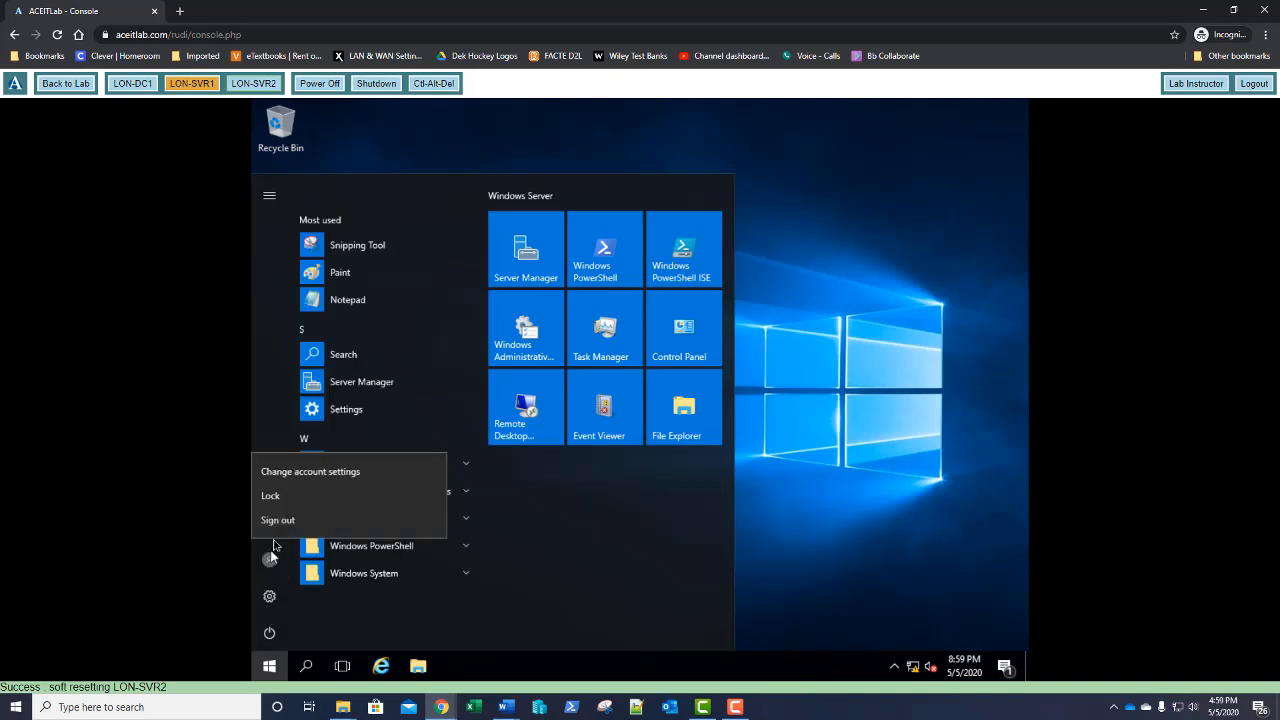
left_click(278, 520)
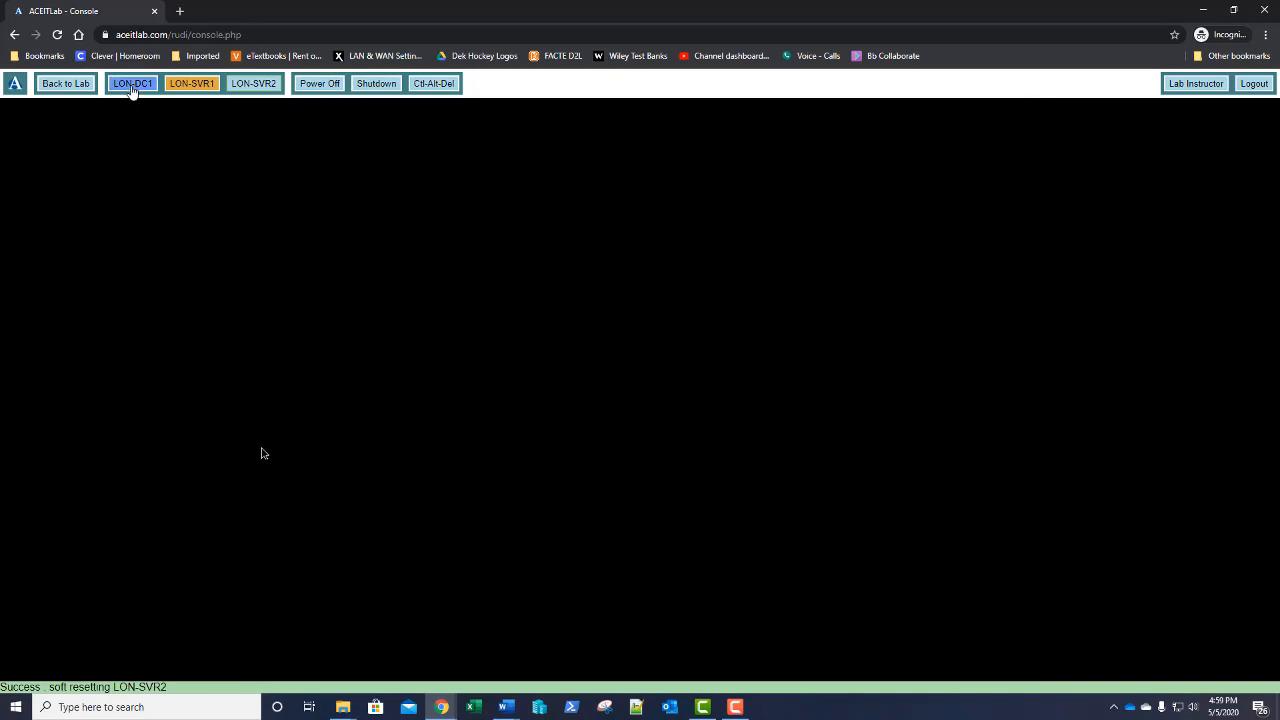
On LON-DC1, open GPO20 in the Group Policy Management Editor, maximized
left_click(131, 85)
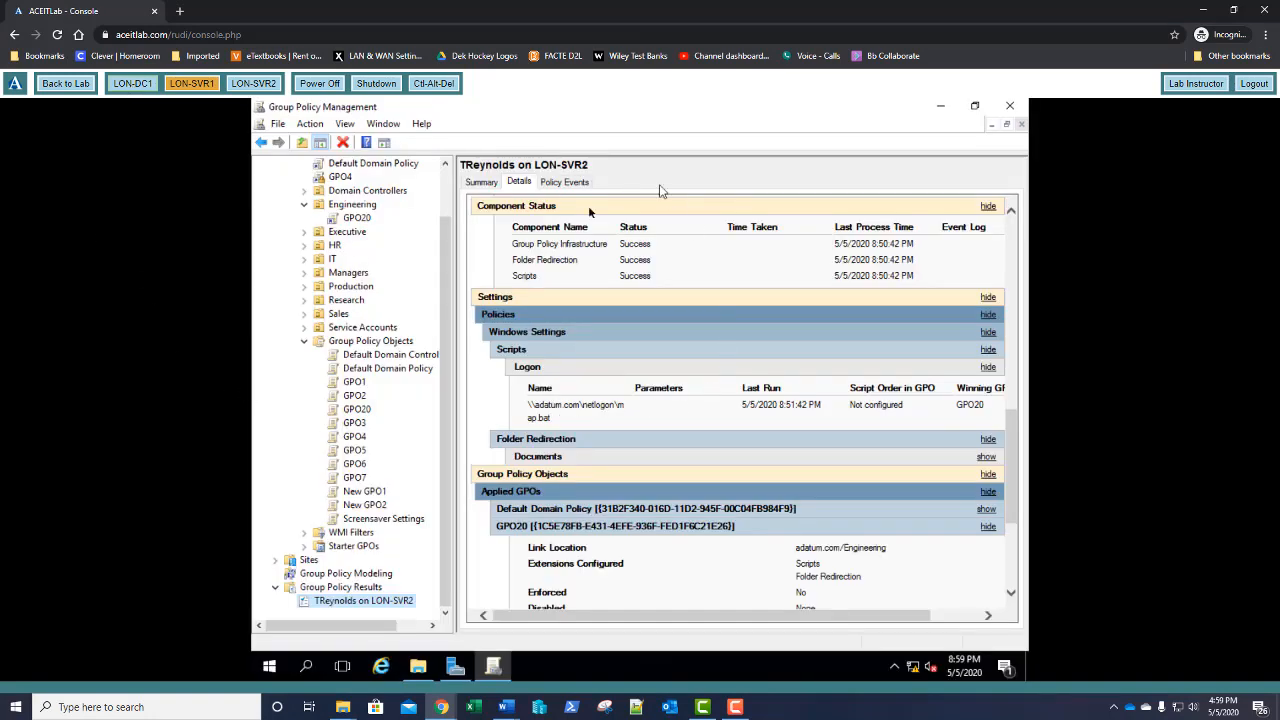
right_click(354, 222)
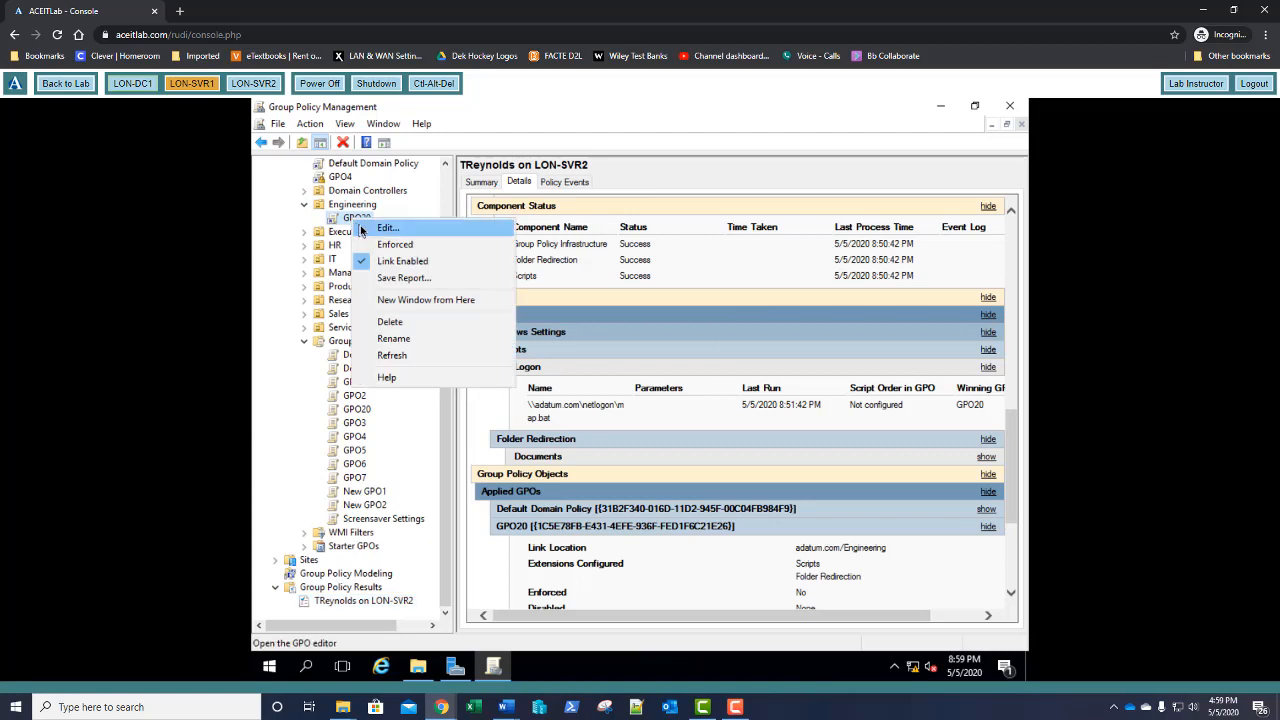
left_click(366, 228)
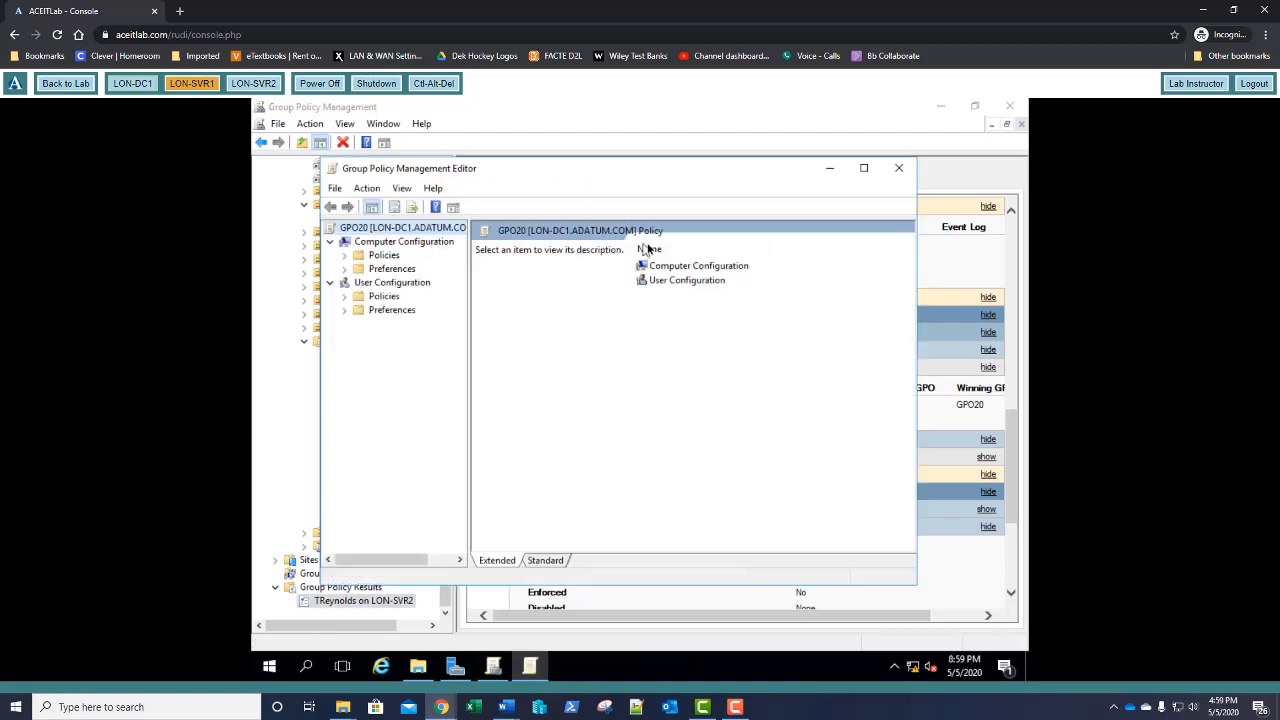
left_click(863, 168)
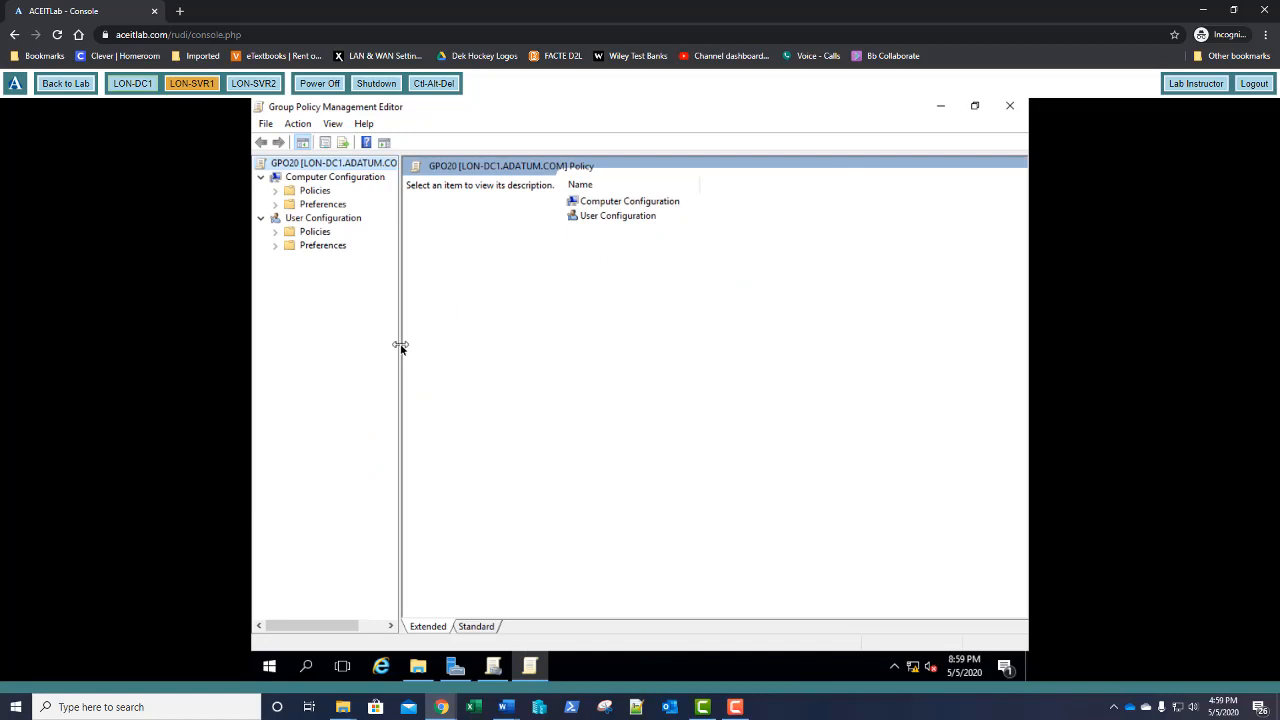
Navigate to User Configuration > Policies > Administrative Templates > Desktop to list its settings
left_click_drag(403, 350, 437, 352)
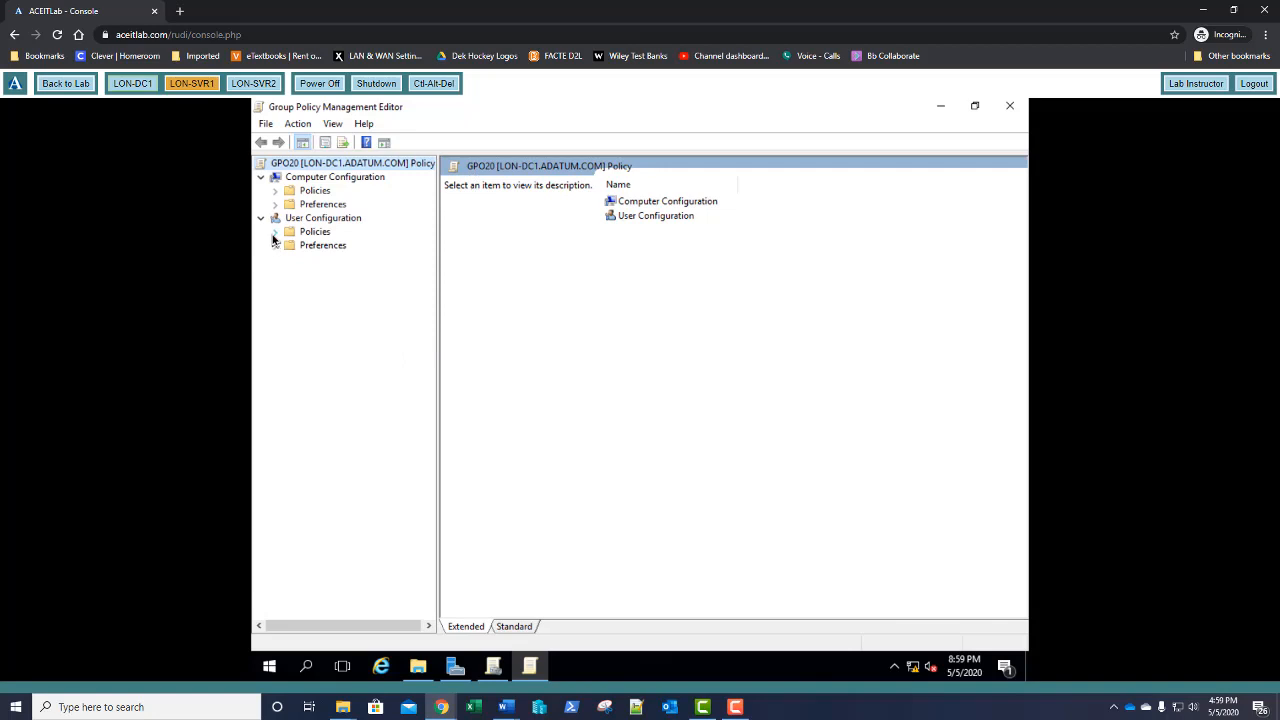
left_click(276, 233)
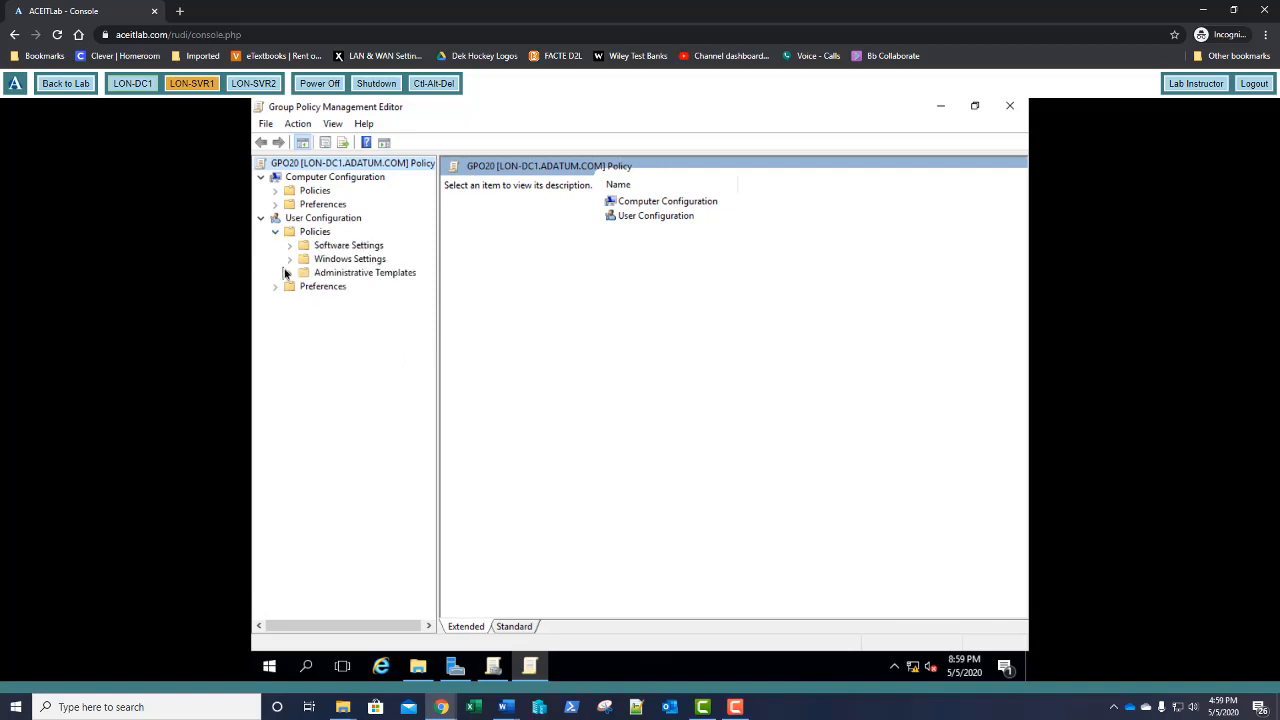
left_click(289, 273)
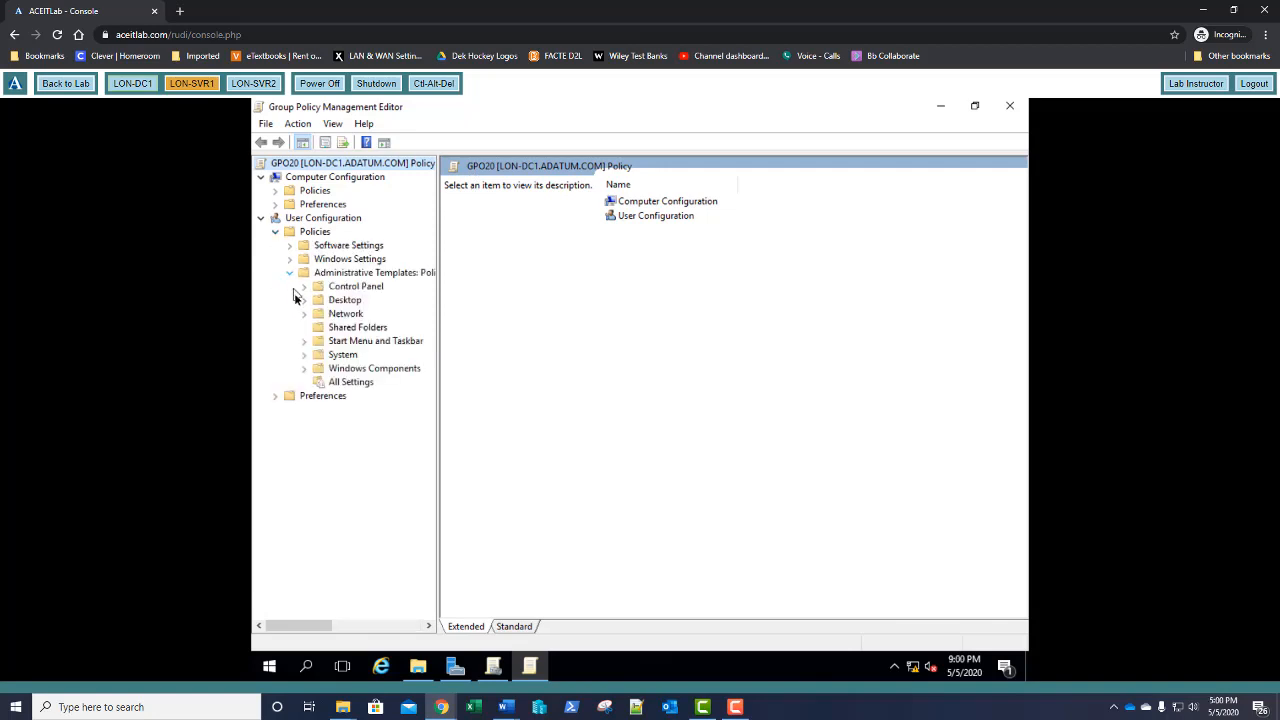
left_click(304, 302)
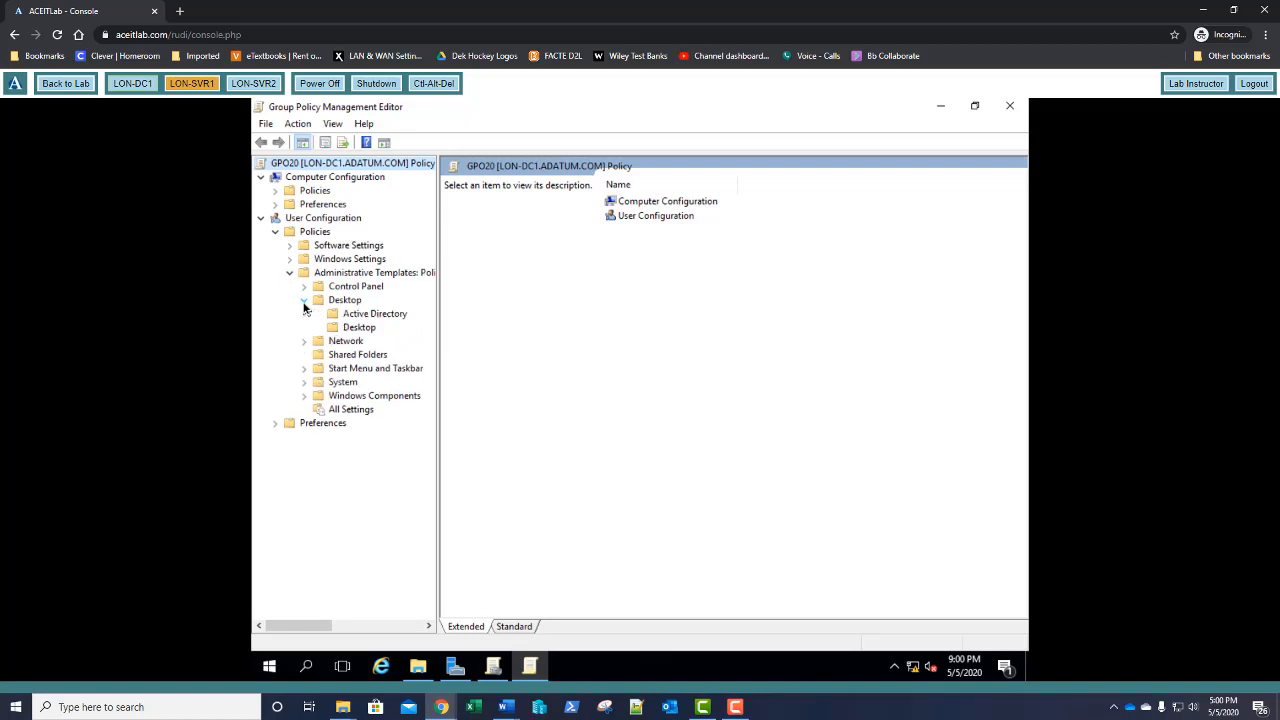
left_click(346, 329)
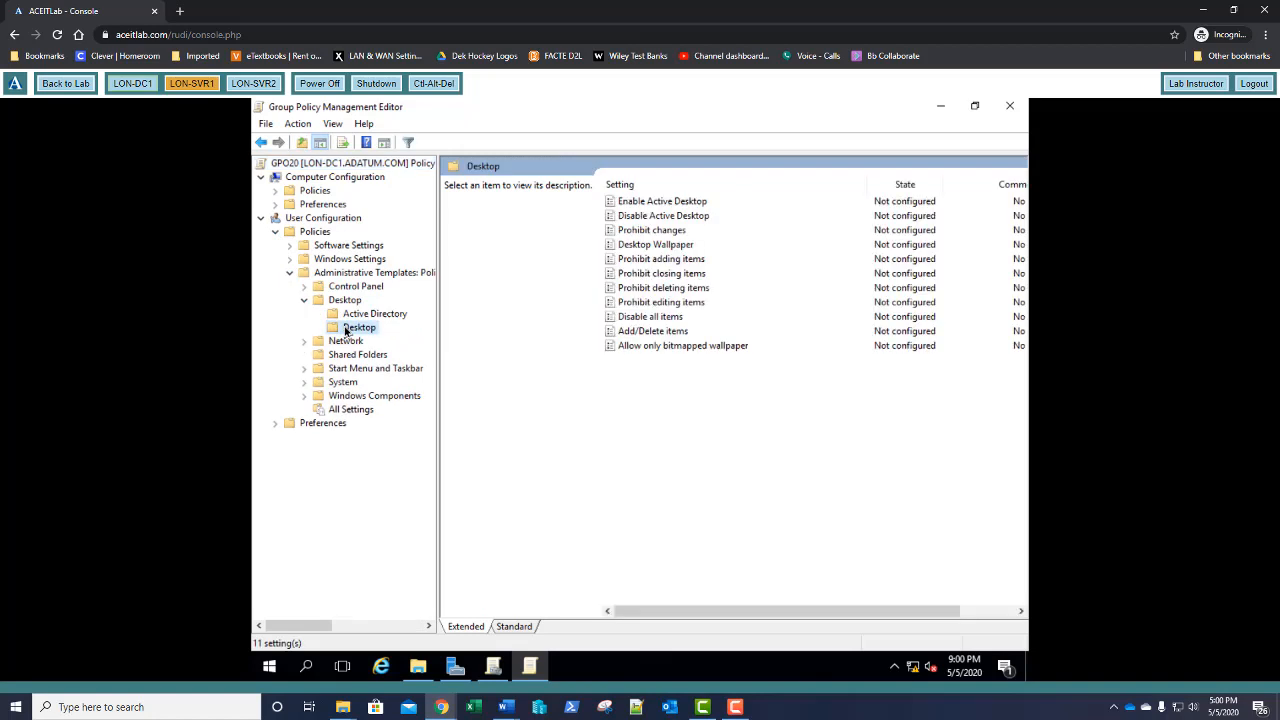
Enable Desktop Wallpaper with c:\windows\web\screen\img101.png in Center style
double_click(645, 246)
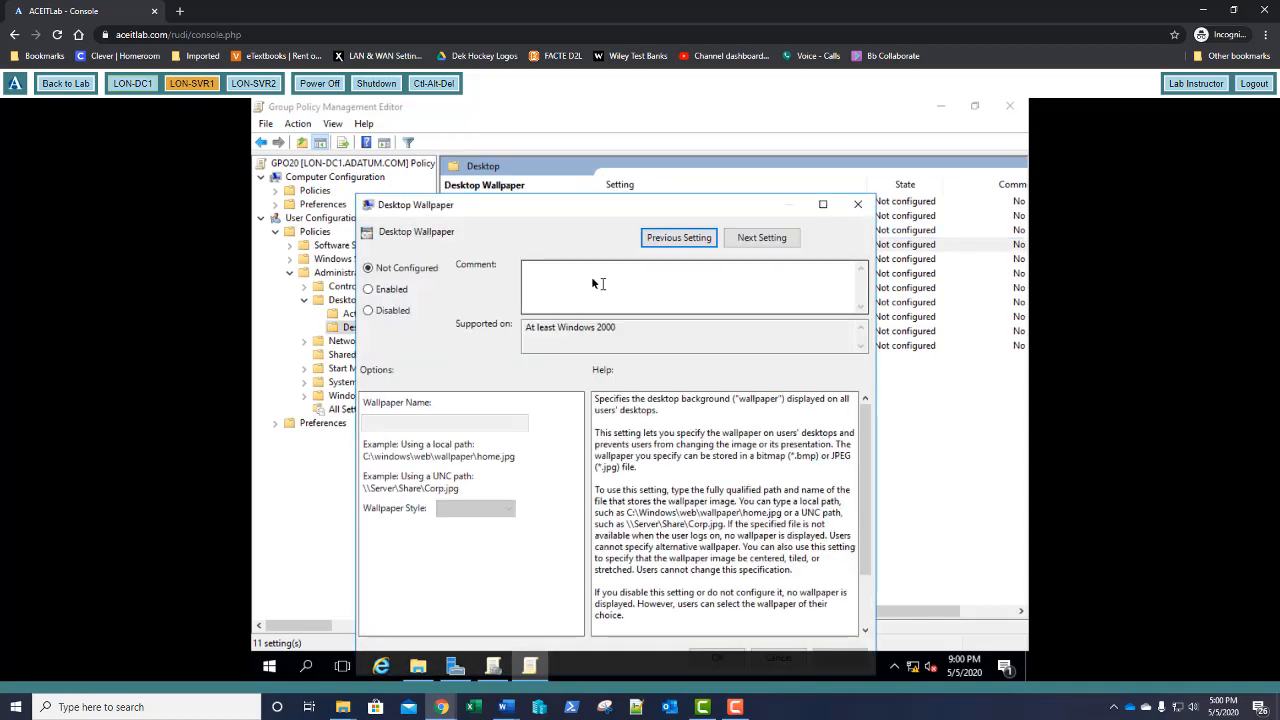
left_click(390, 293)
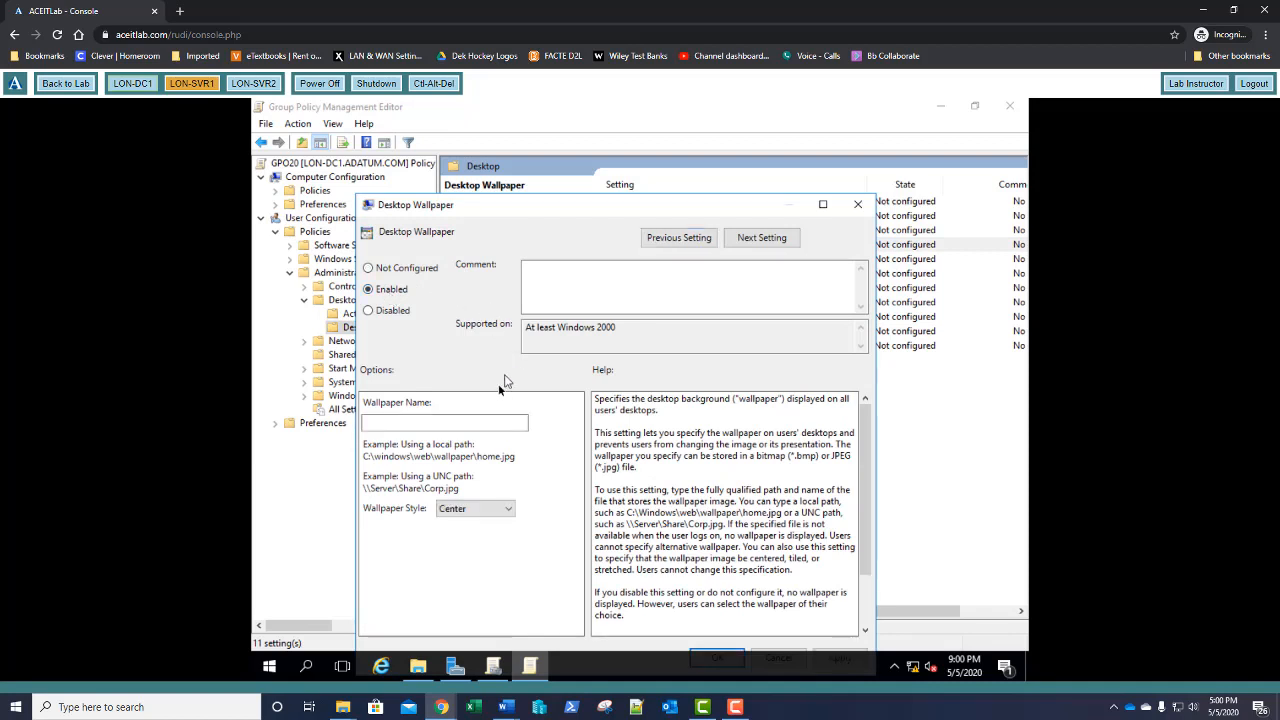
left_click(449, 424)
type("c:\\windows\\we")
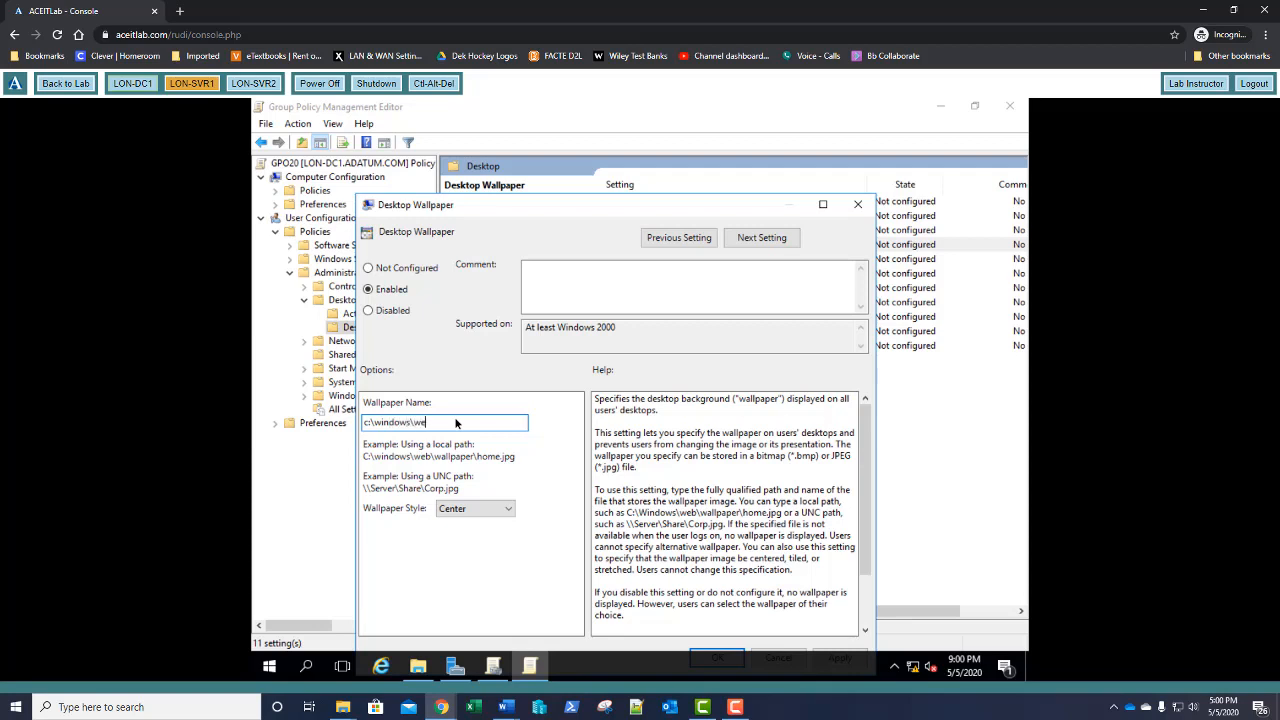
type("b\\screen\\img101.p")
type("ng")
left_click_drag(628, 210, 655, 145)
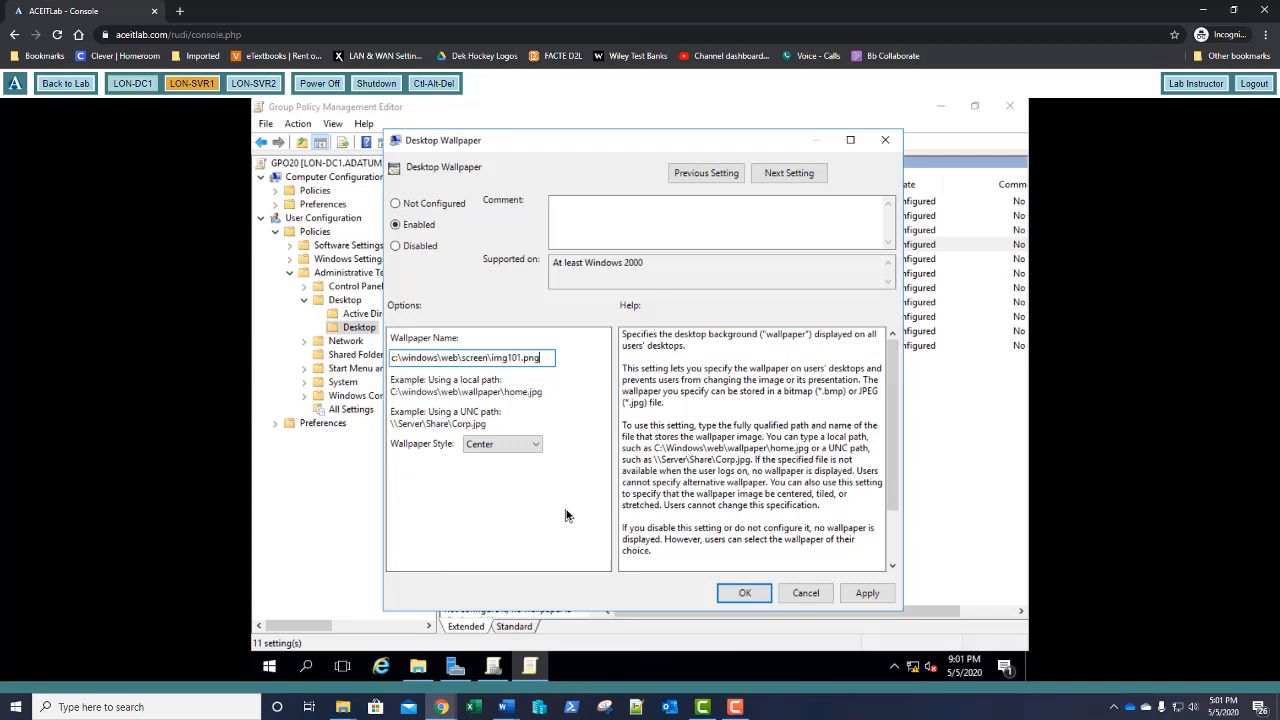
left_click(745, 594)
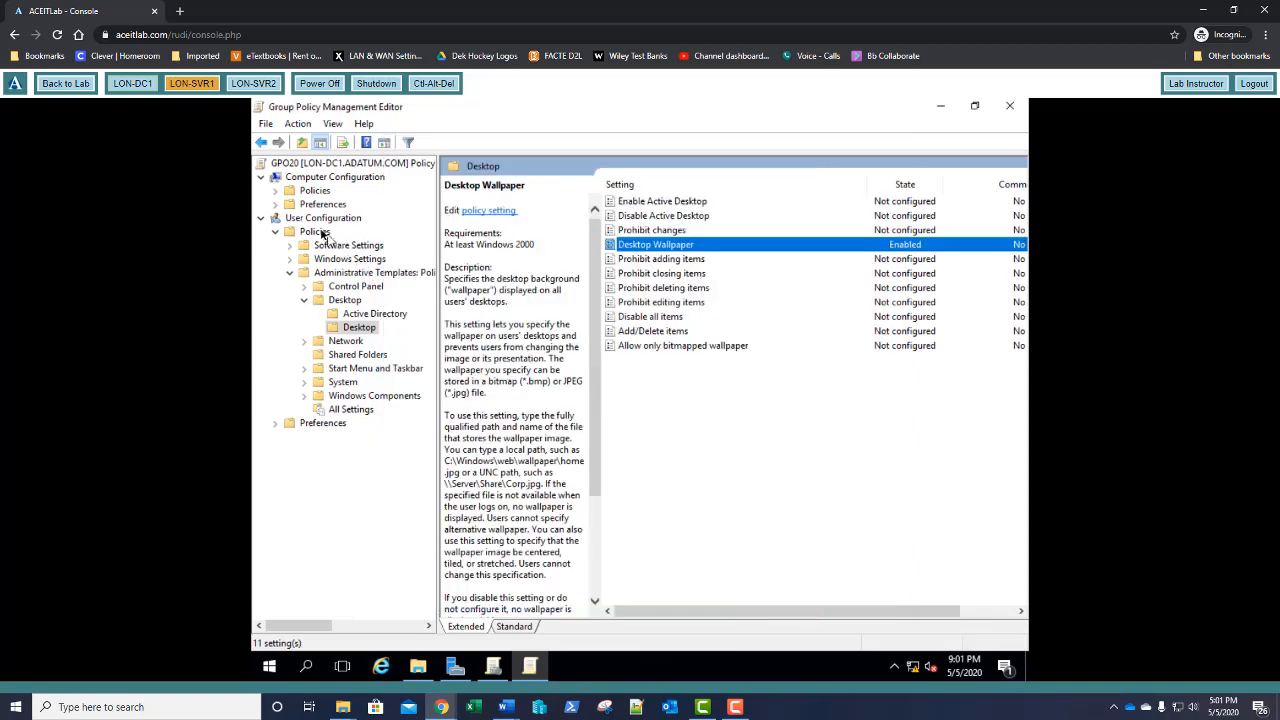
Under Control Panel > Personalization, set Enable screen saver to Enabled
left_click(305, 287)
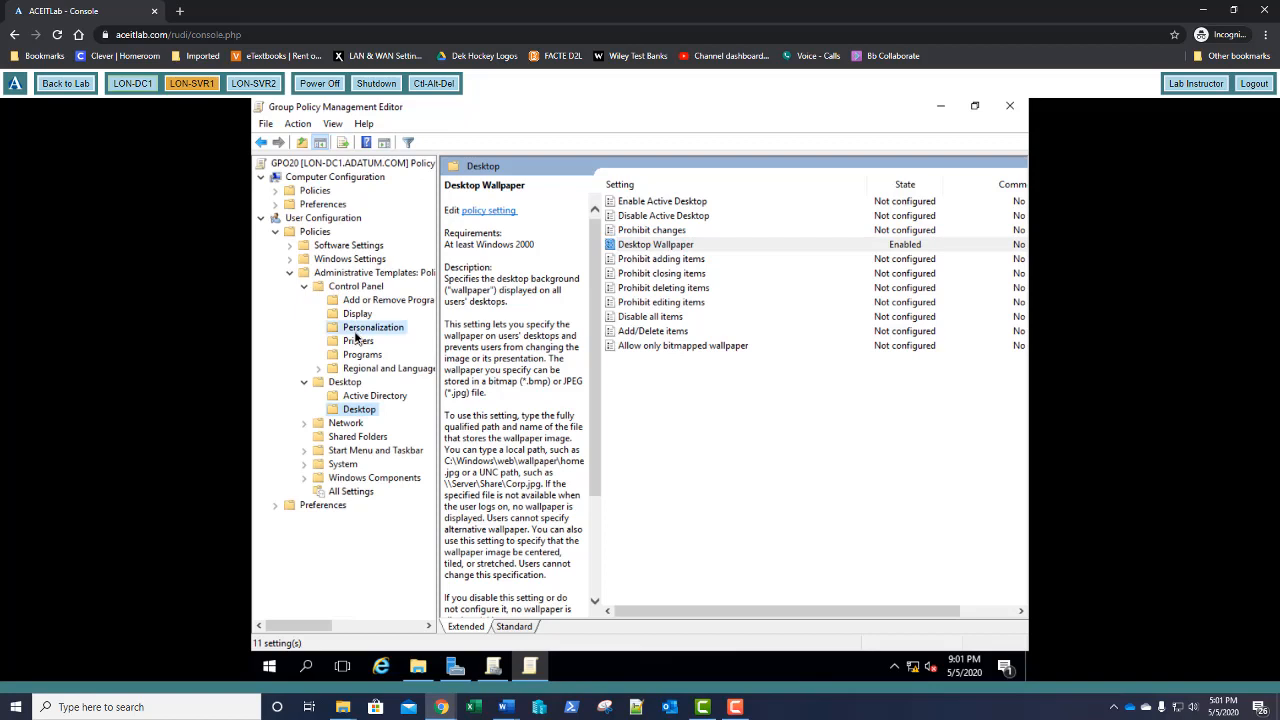
left_click(356, 335)
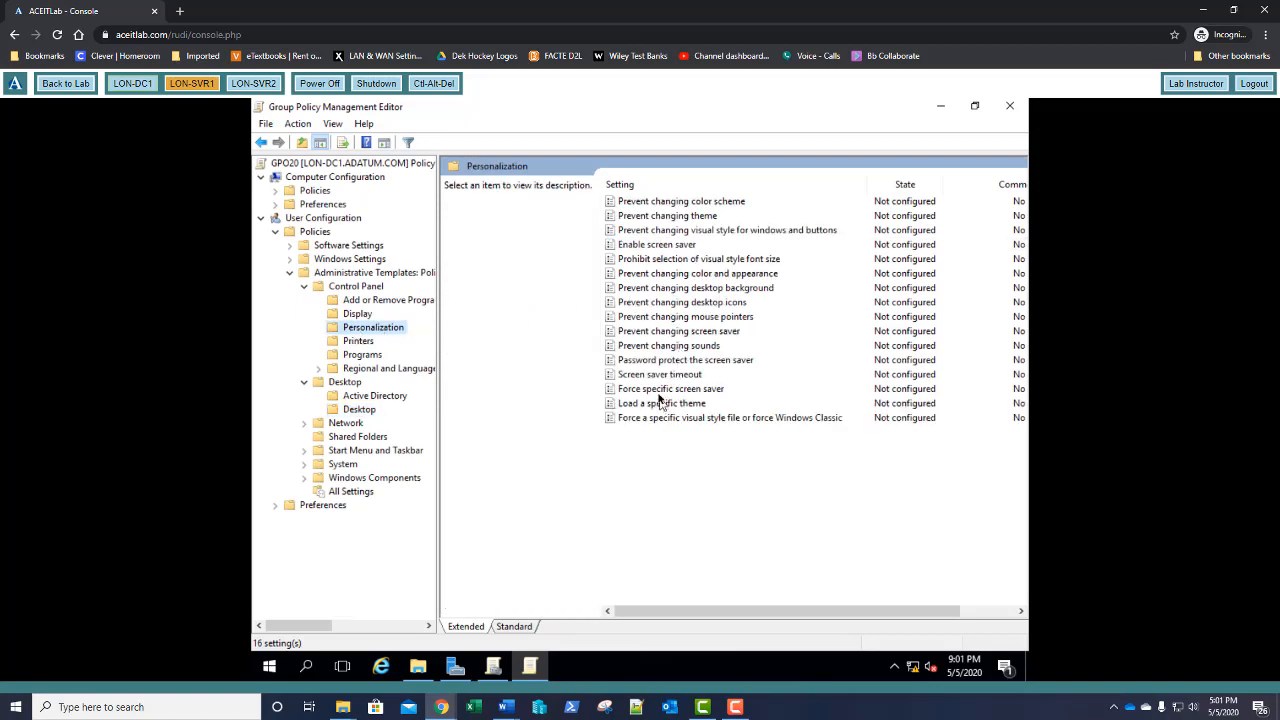
left_click(650, 250)
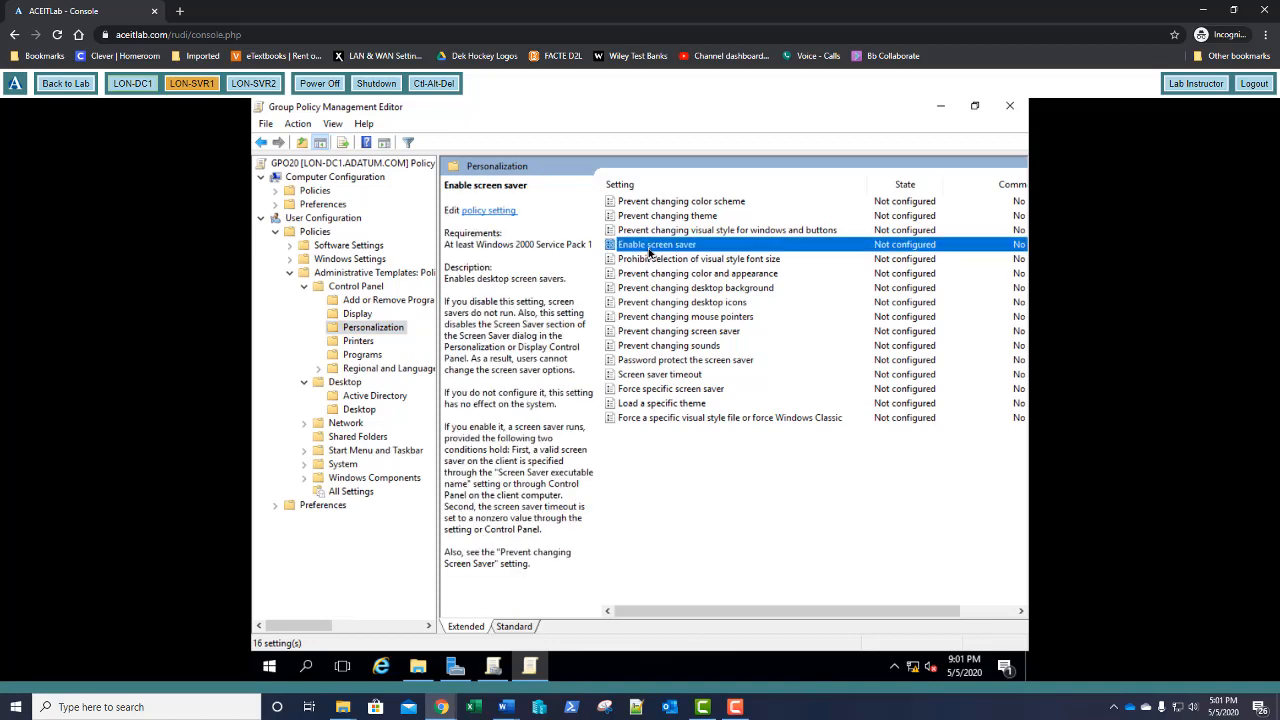
double_click(650, 252)
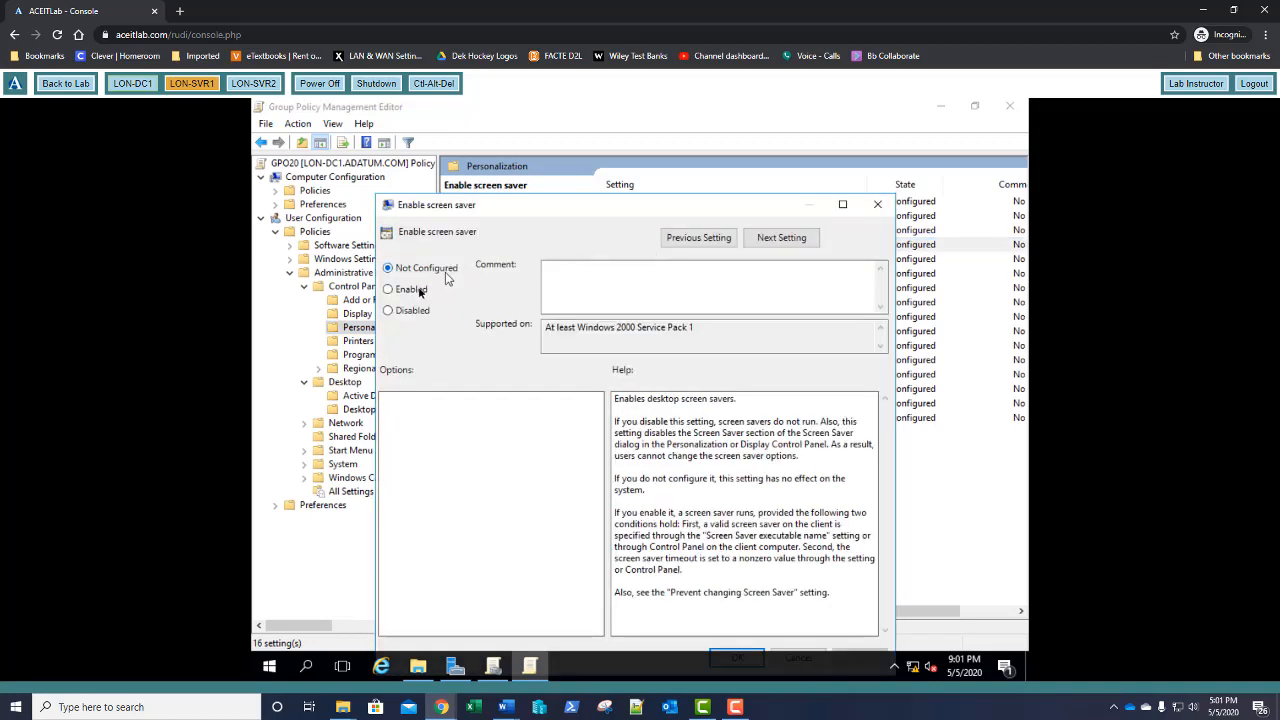
left_click(425, 289)
left_click_drag(562, 210, 572, 150)
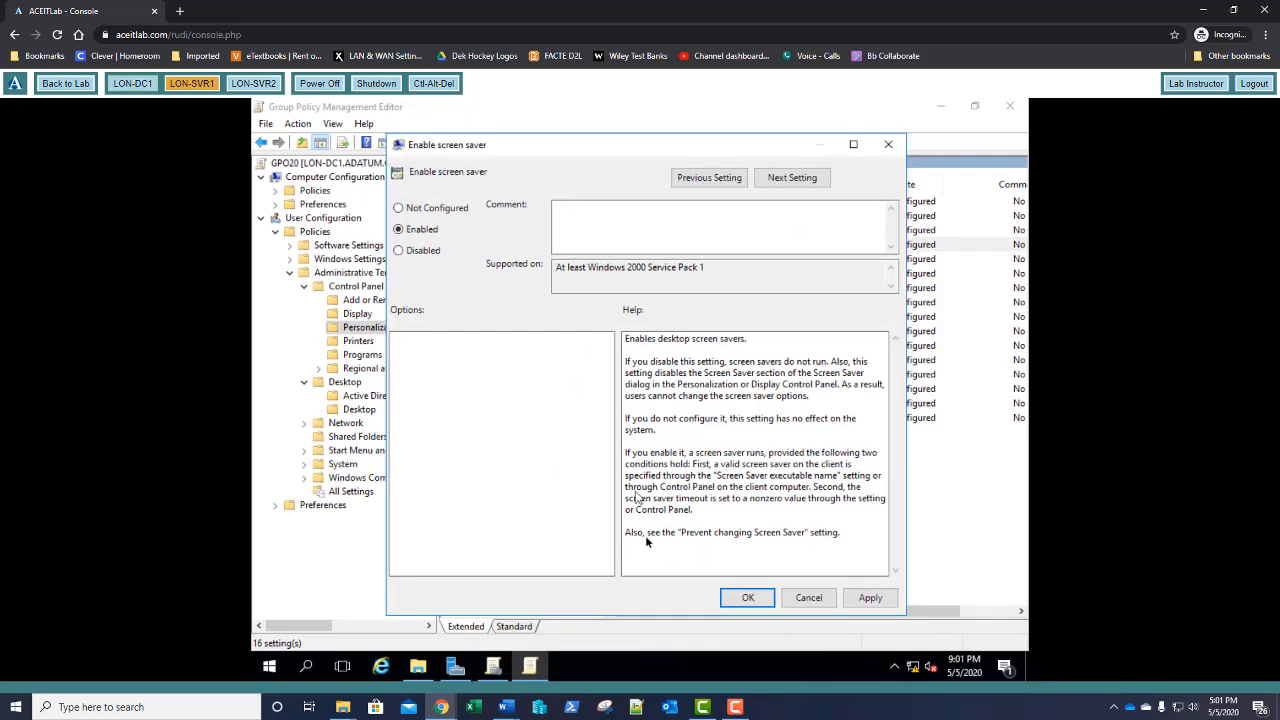
left_click(740, 600)
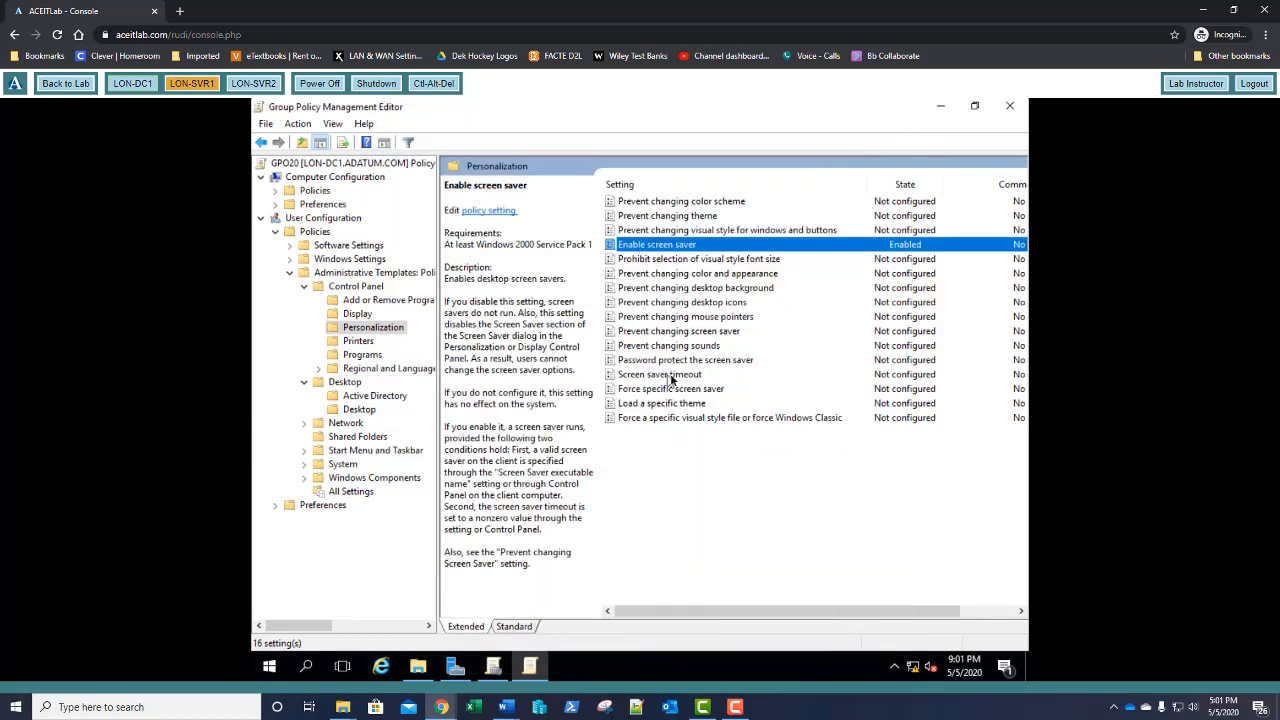
Enable Force specific screen saver with the file scrnsave.scr
double_click(677, 392)
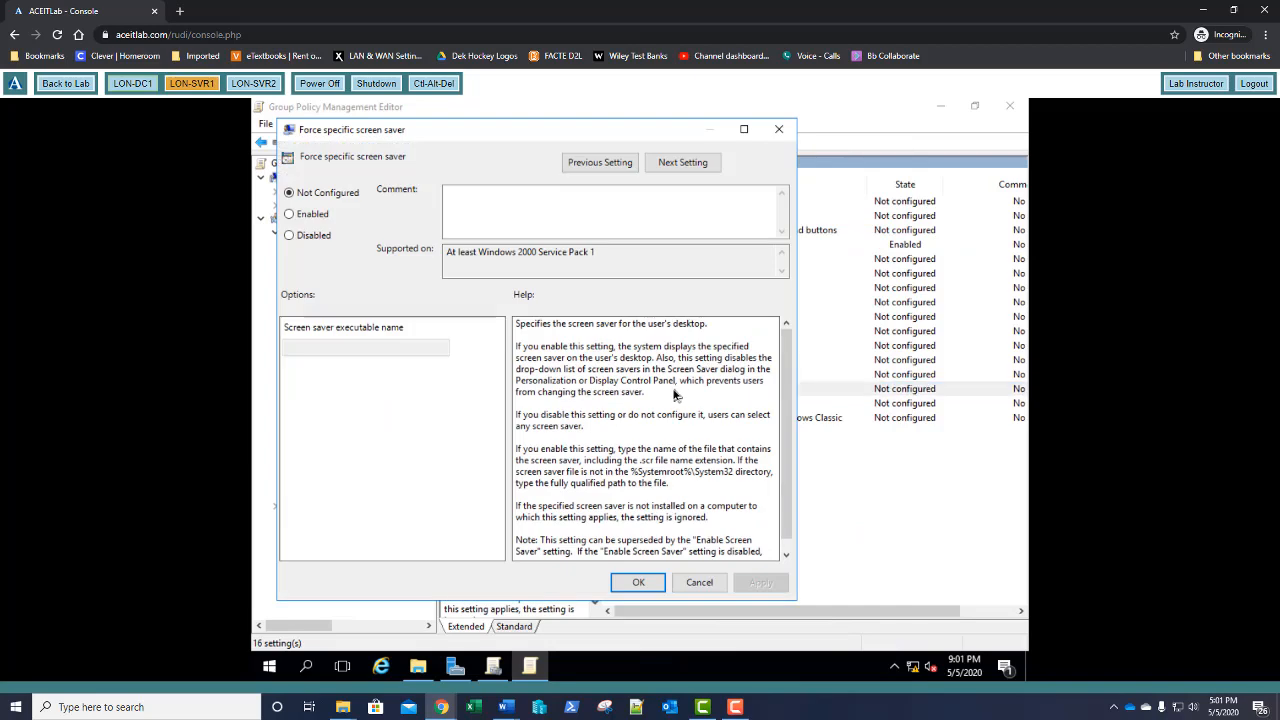
left_click(312, 219)
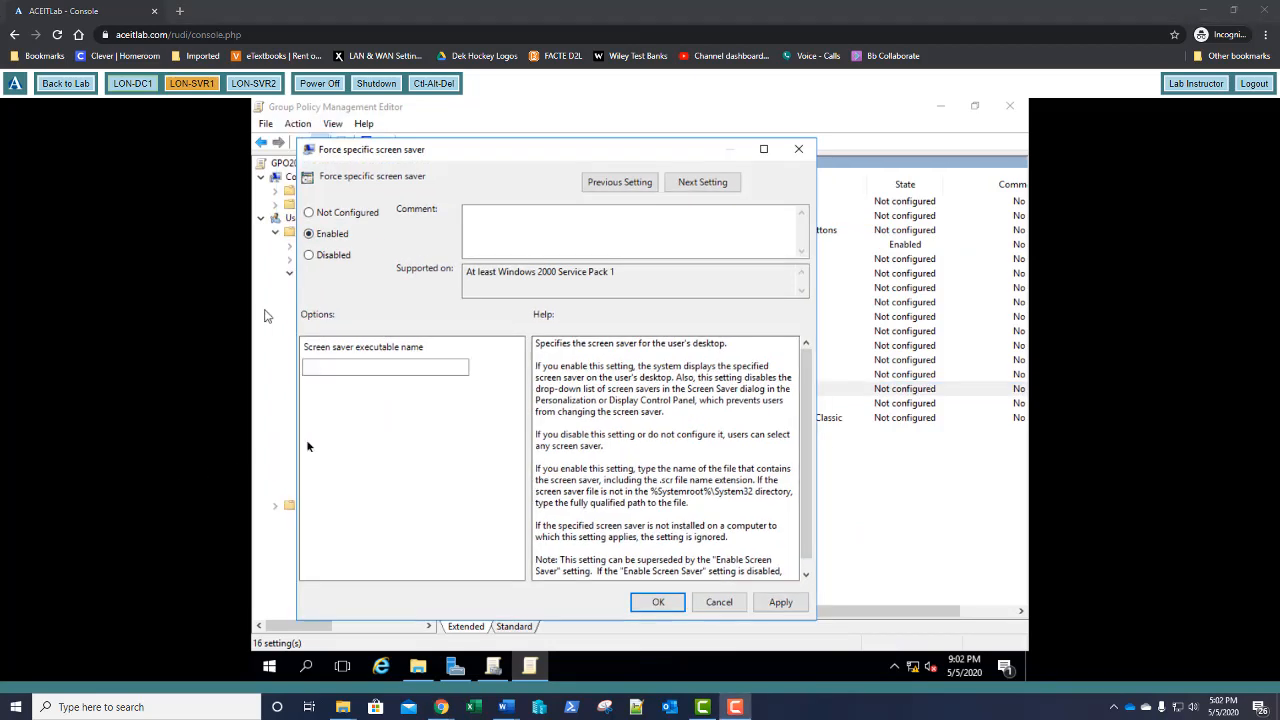
left_click(341, 368)
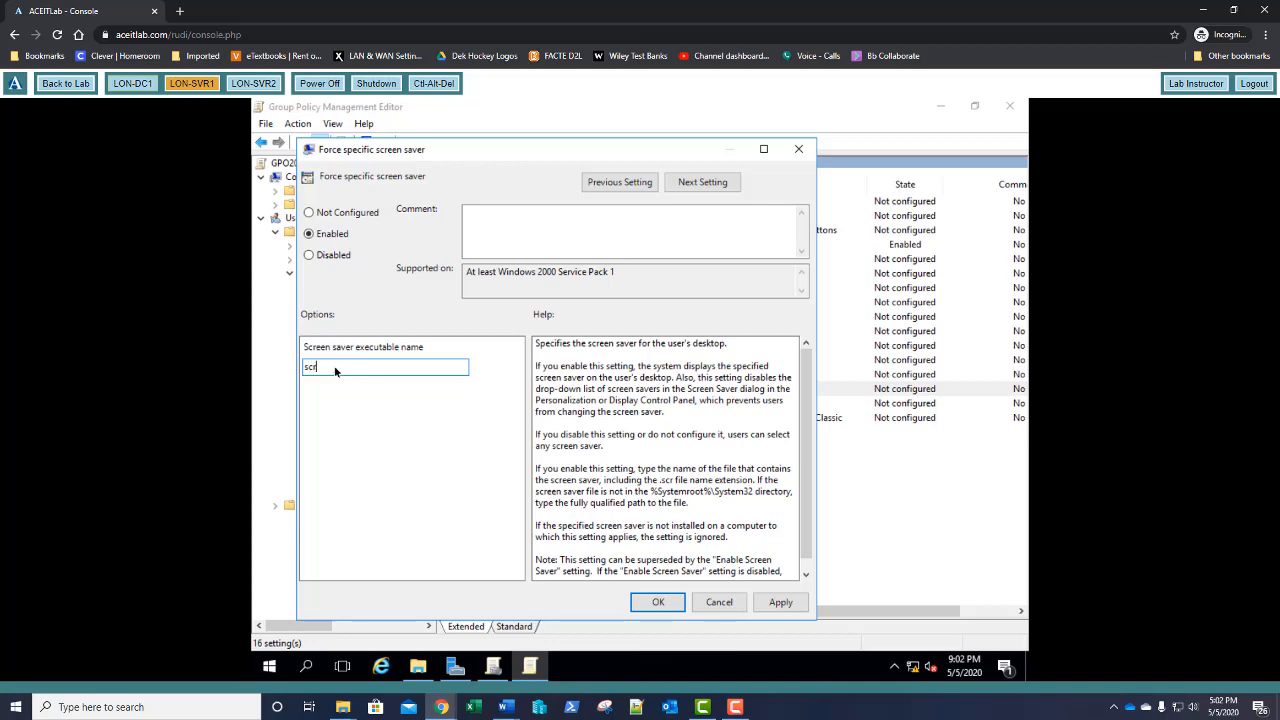
type("save.scr")
left_click(657, 603)
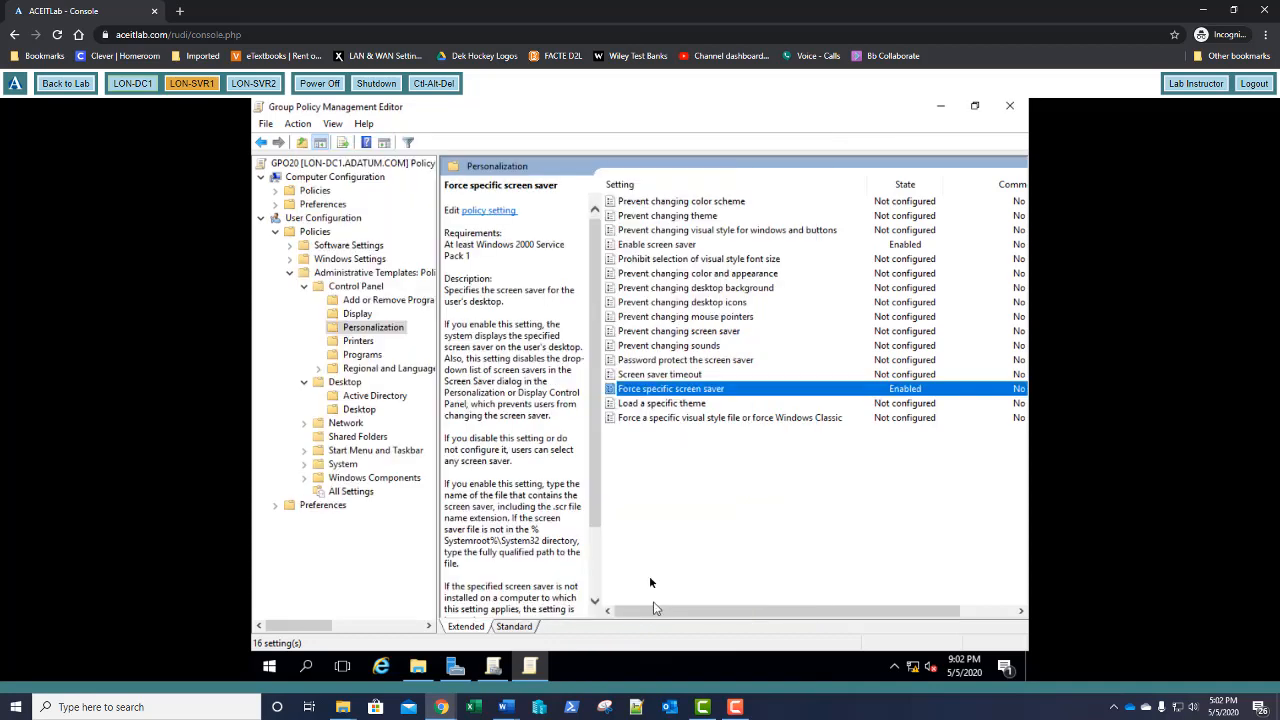
Enable Screen saver timeout, changing the seconds from 900 to 60
double_click(696, 375)
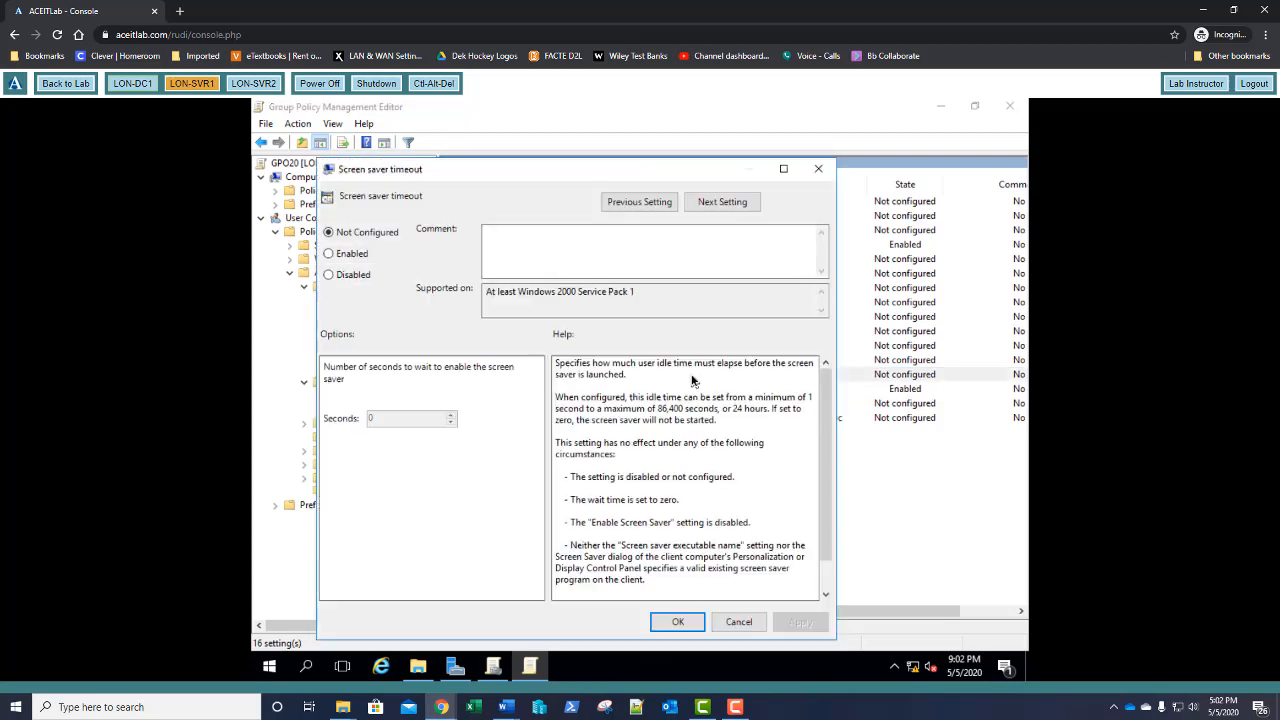
left_click(350, 258)
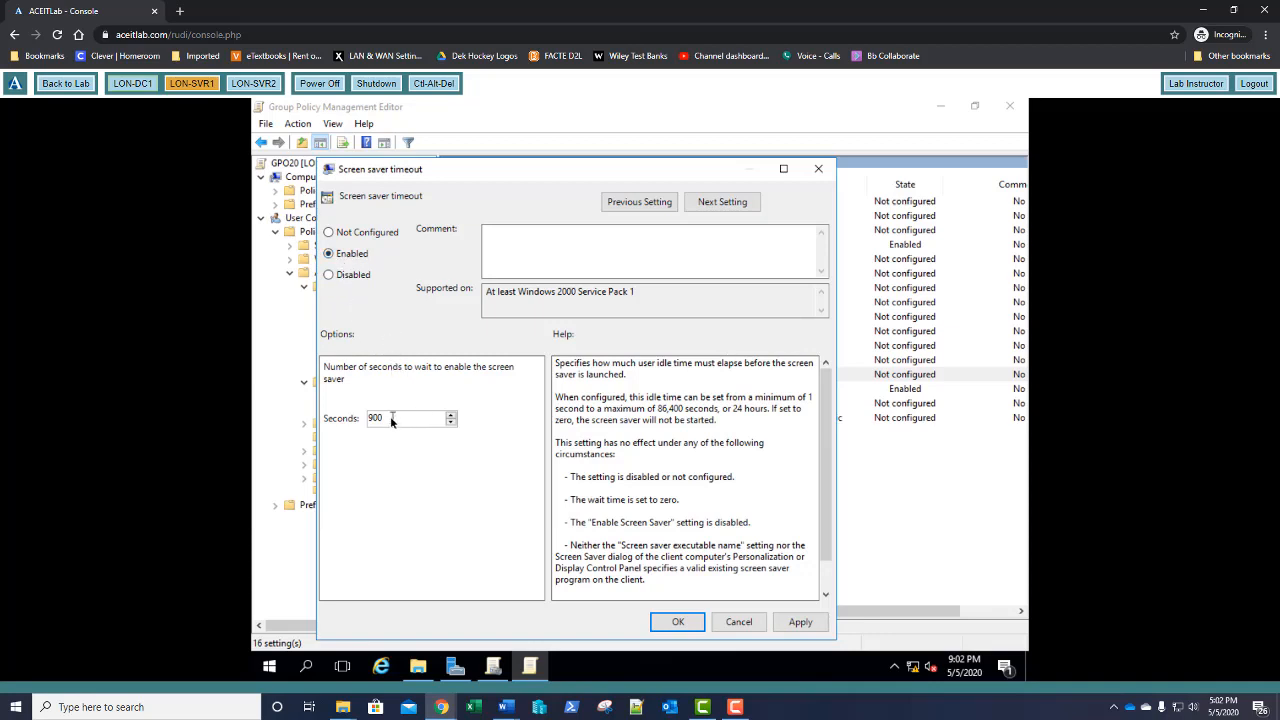
left_click_drag(391, 420, 367, 420)
type("60")
left_click(677, 622)
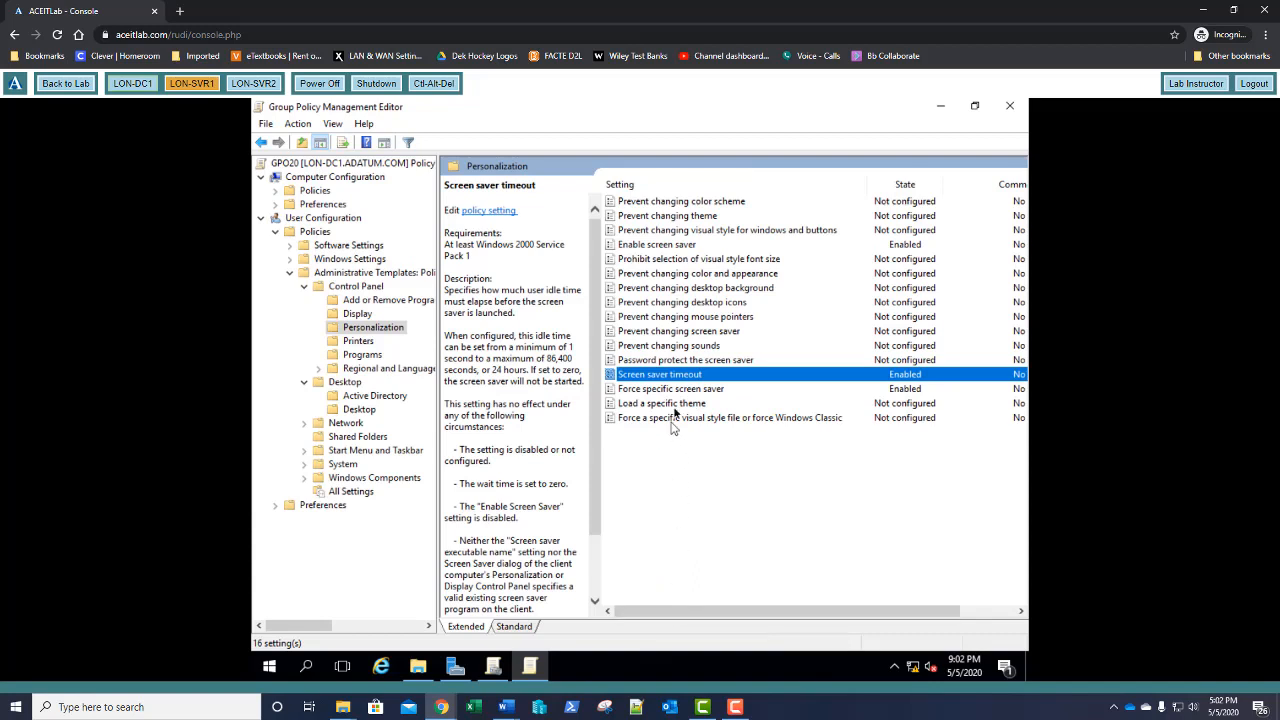
Set Password protect the screen saver to Enabled
double_click(720, 360)
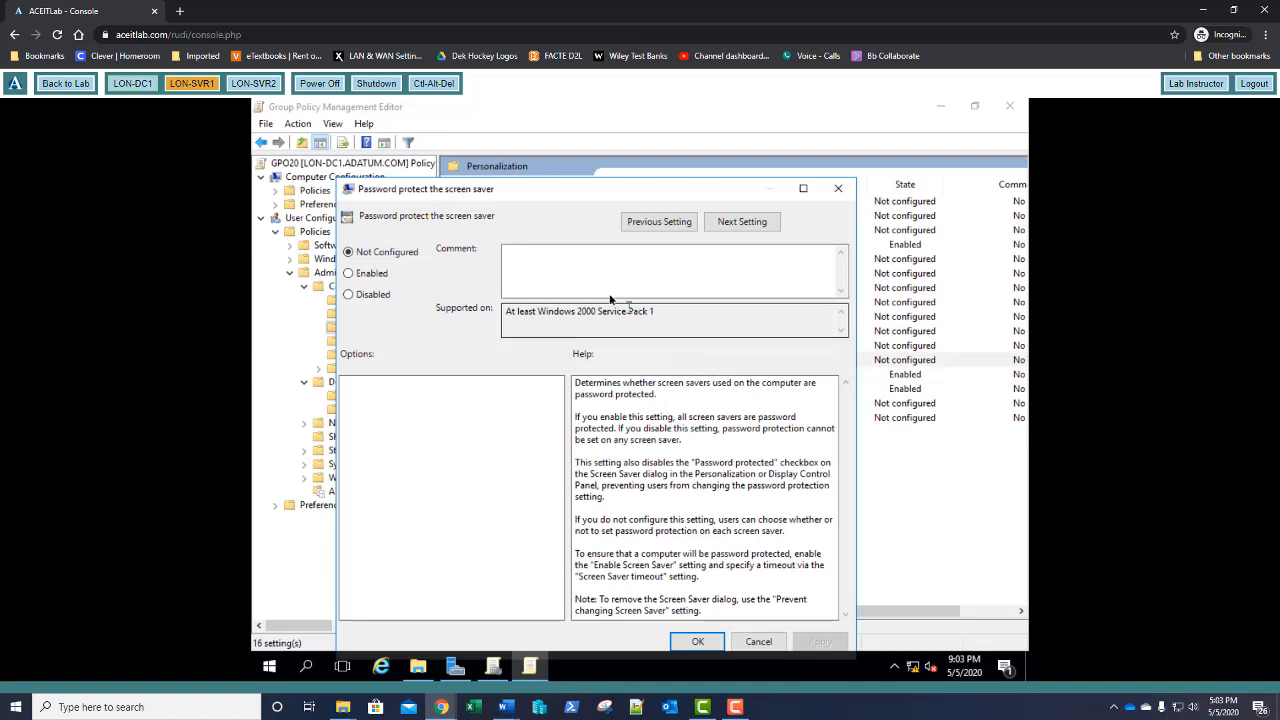
left_click_drag(566, 190, 578, 150)
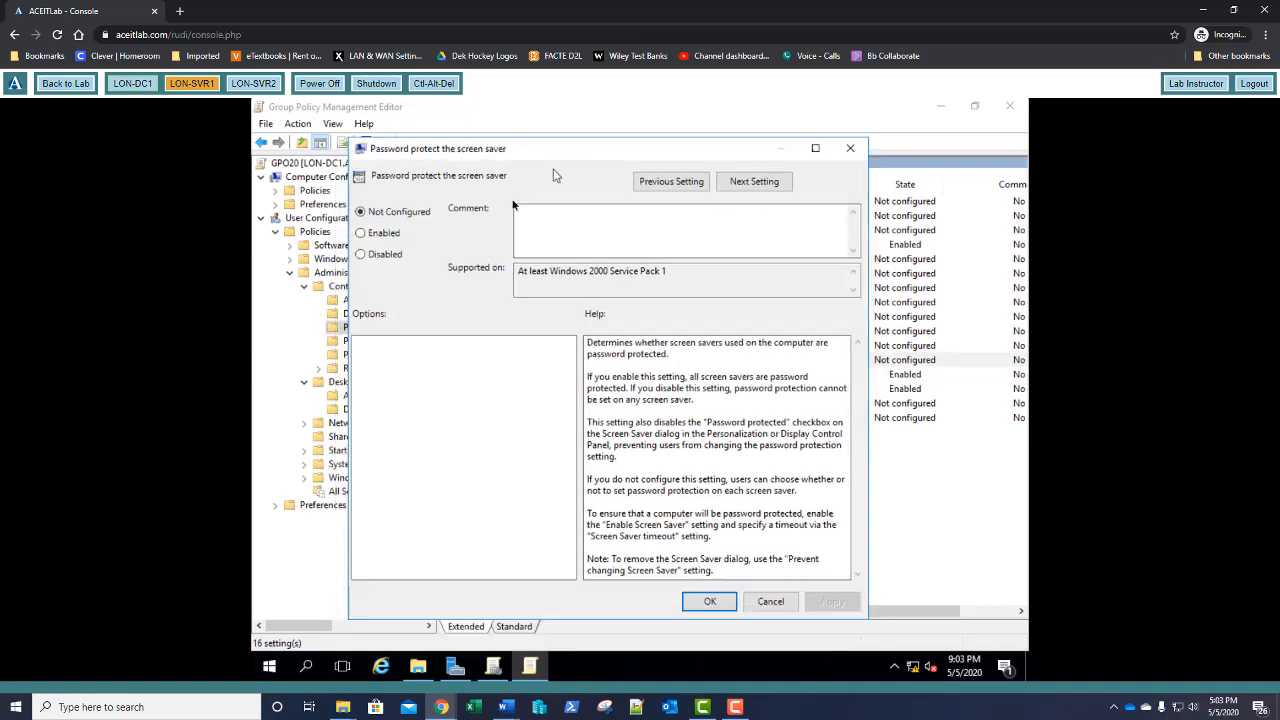
left_click(380, 236)
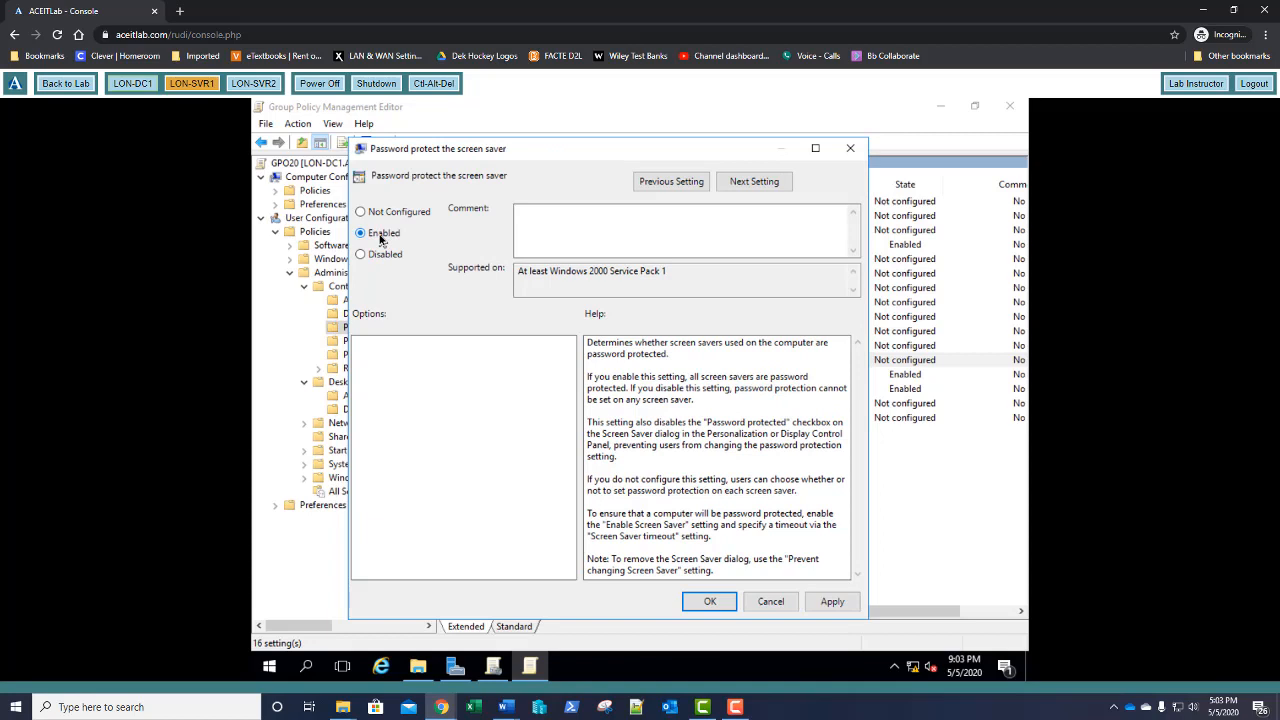
left_click(709, 602)
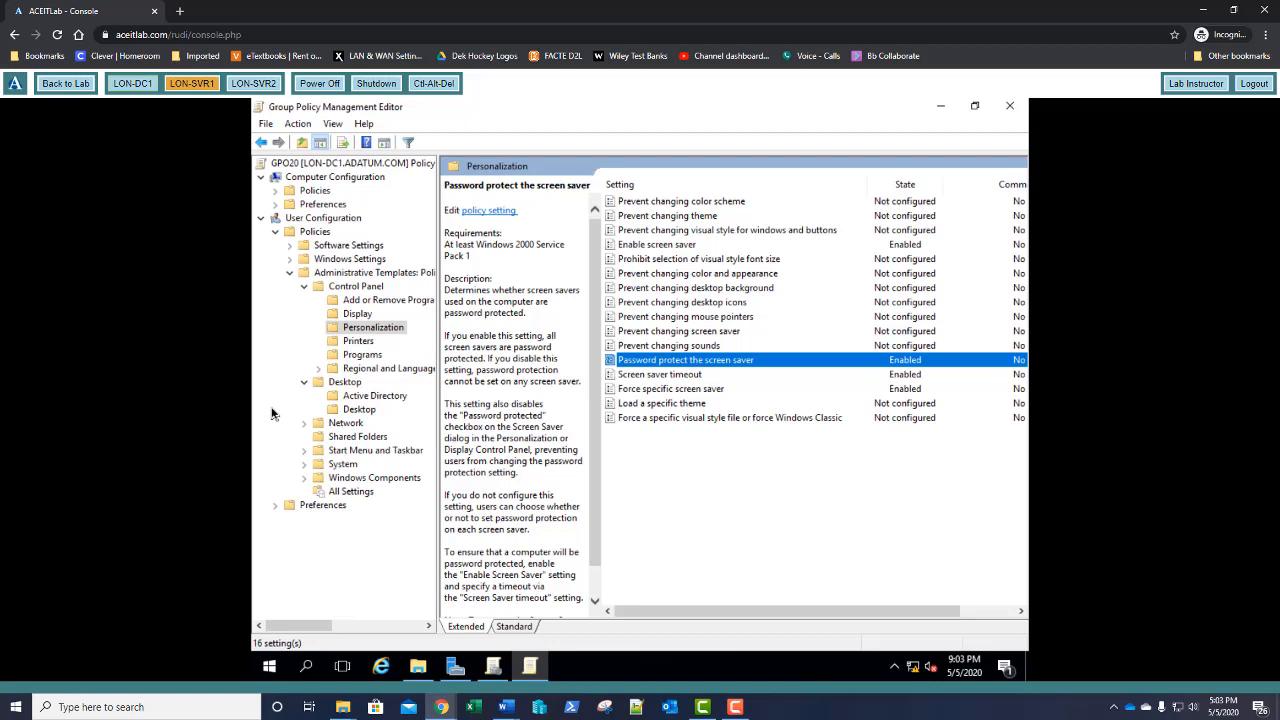
Switch to LON-SVR2 and sign in with the domain user's password
left_click(250, 84)
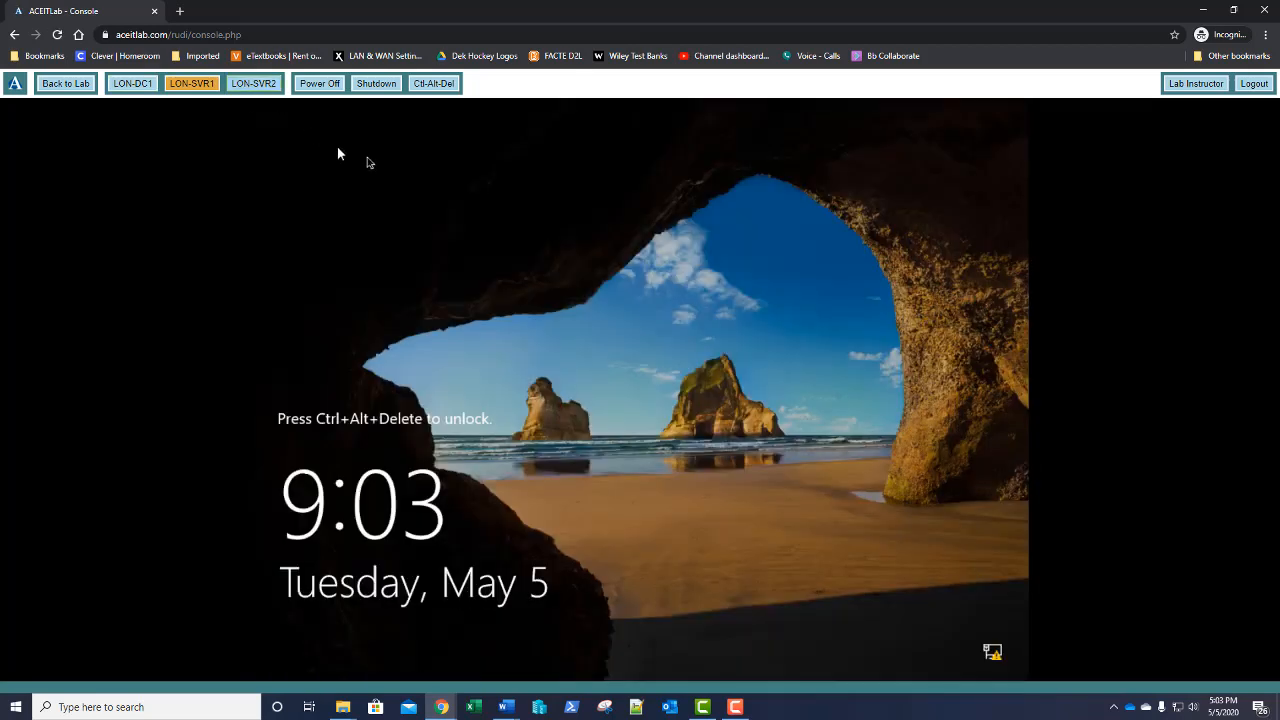
left_click(434, 88)
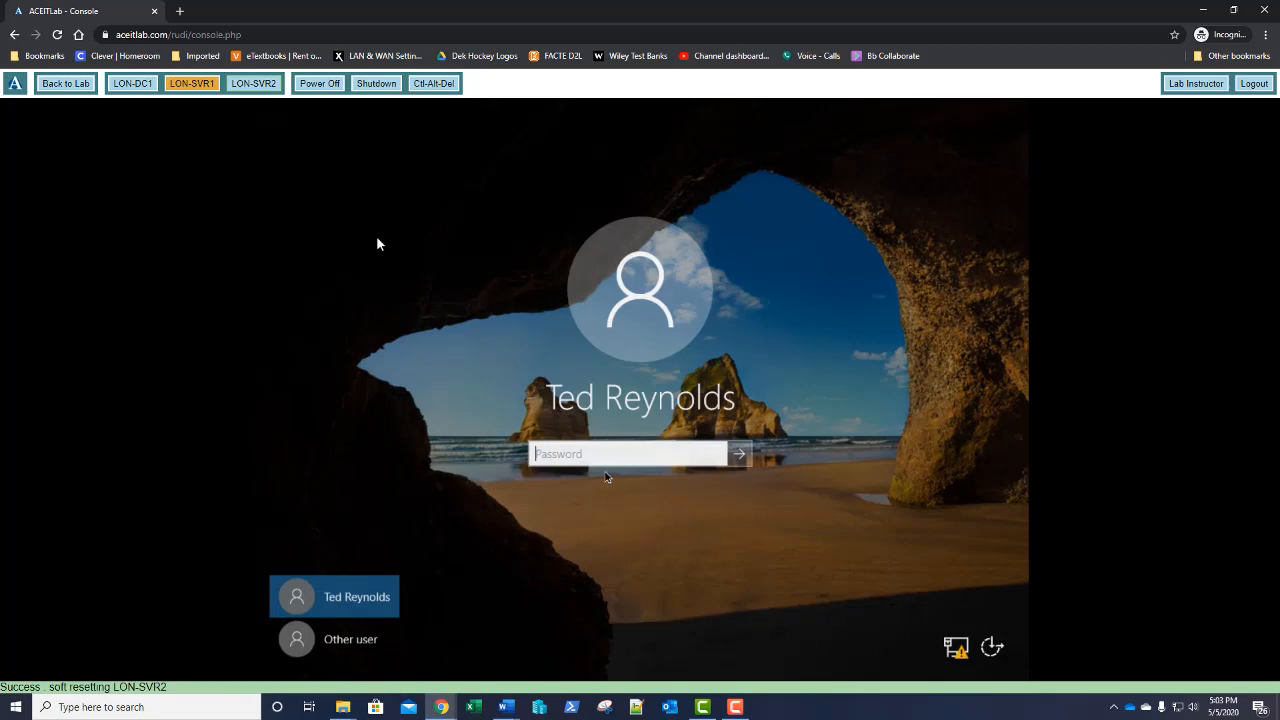
type("Pa$$w0rd")
key("Return")
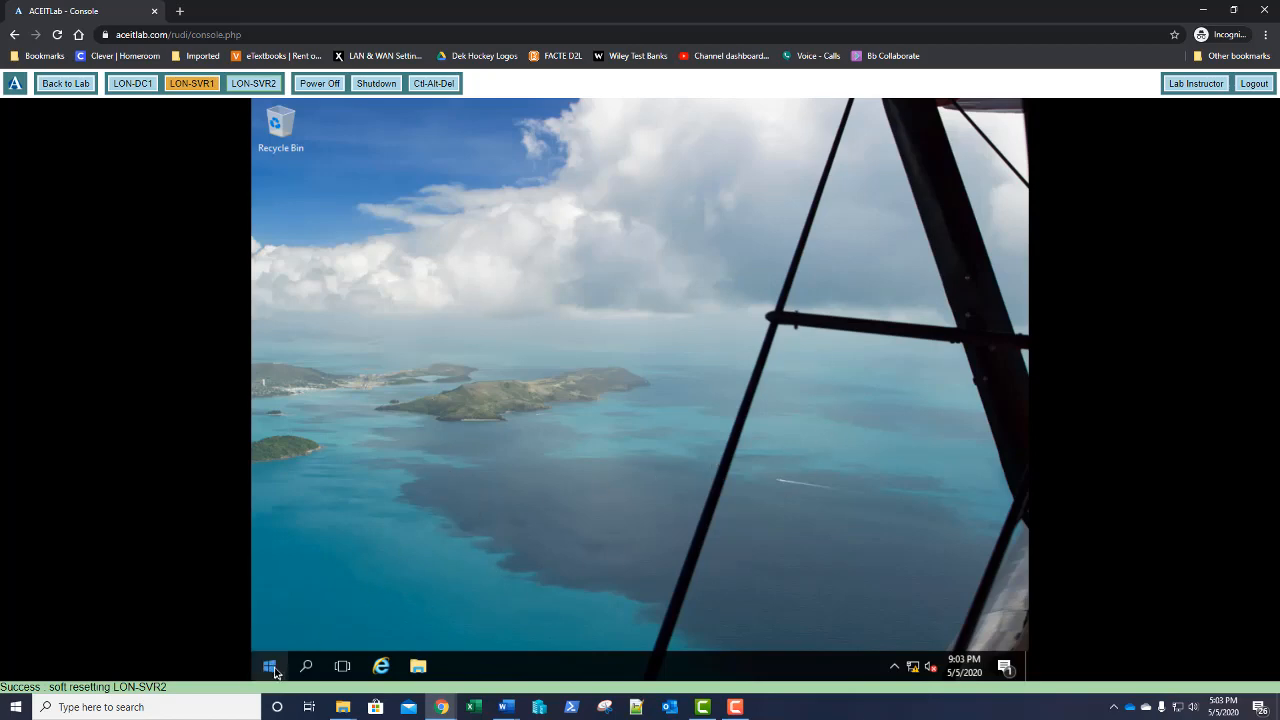
Run gpupdate /force in a Command Prompt on LON-SVR2, accepting the log-off prompt
right_click(274, 667)
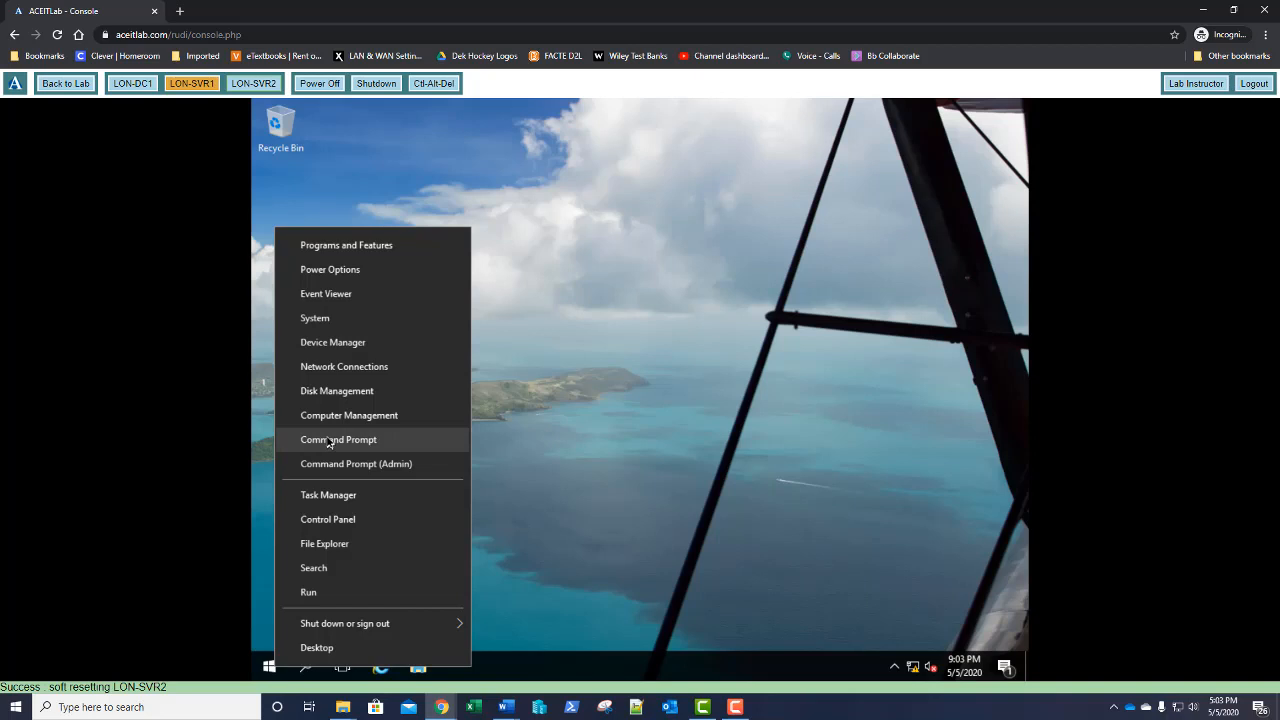
left_click(330, 442)
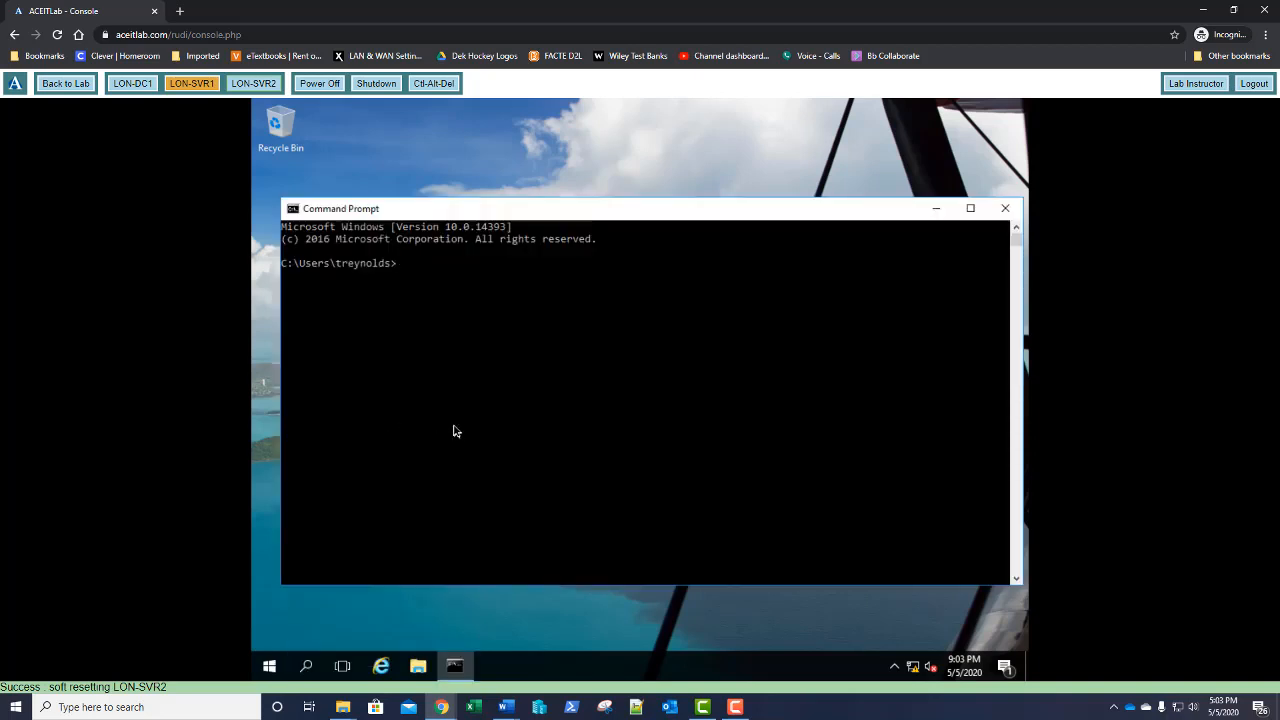
type("gpupdate /force")
key("Return")
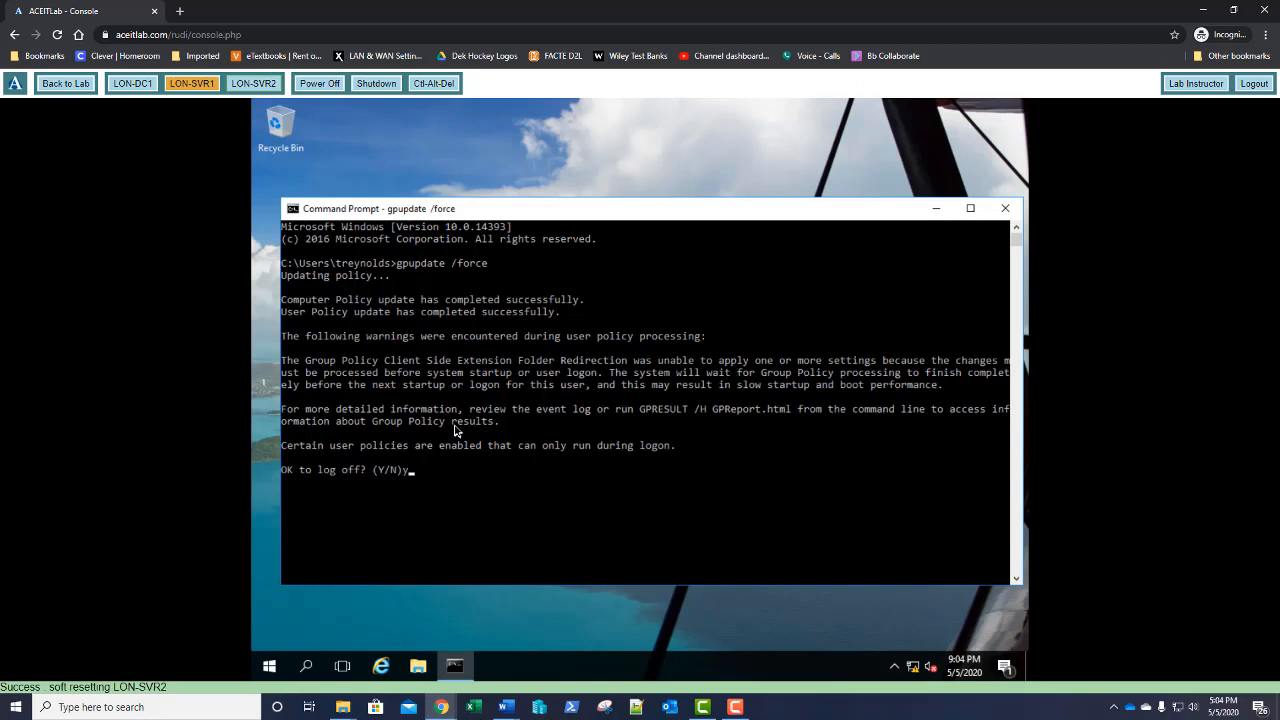
key("Return")
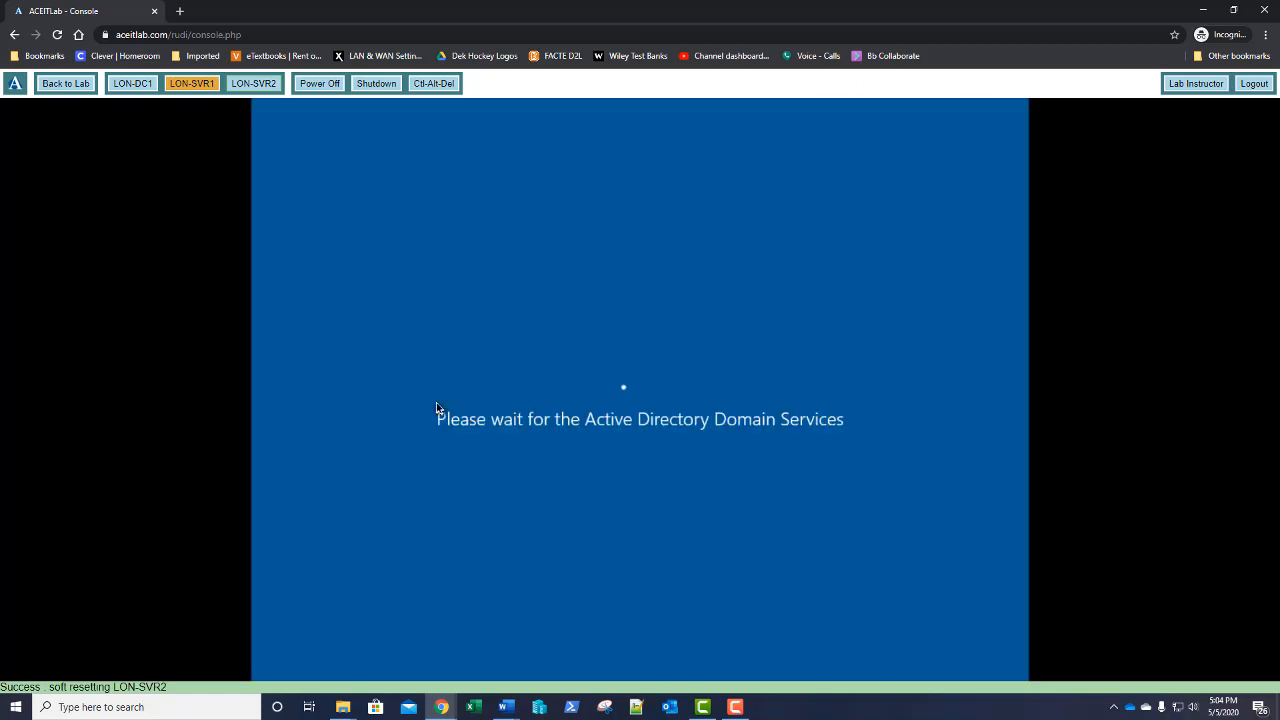
left_click(426, 85)
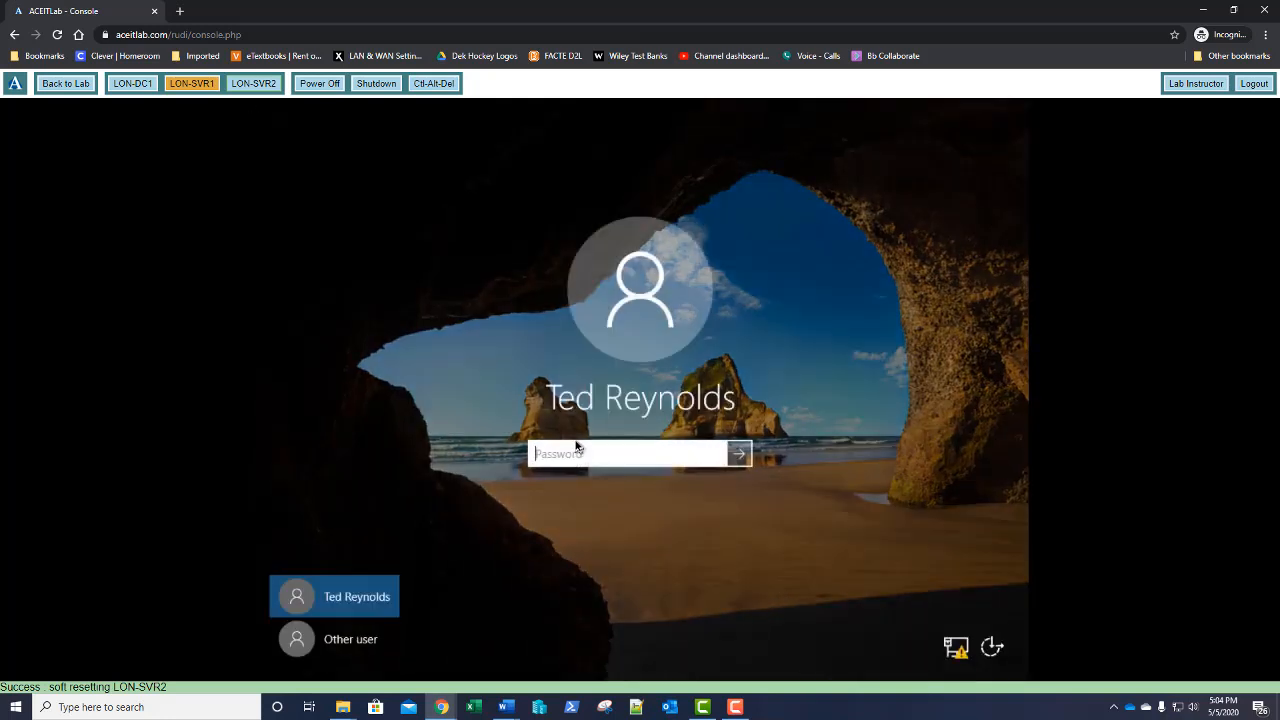
Sign back in to LON-SVR2 with the account password and let it idle until it locks
type("Pa55w.rd")
key("Return")
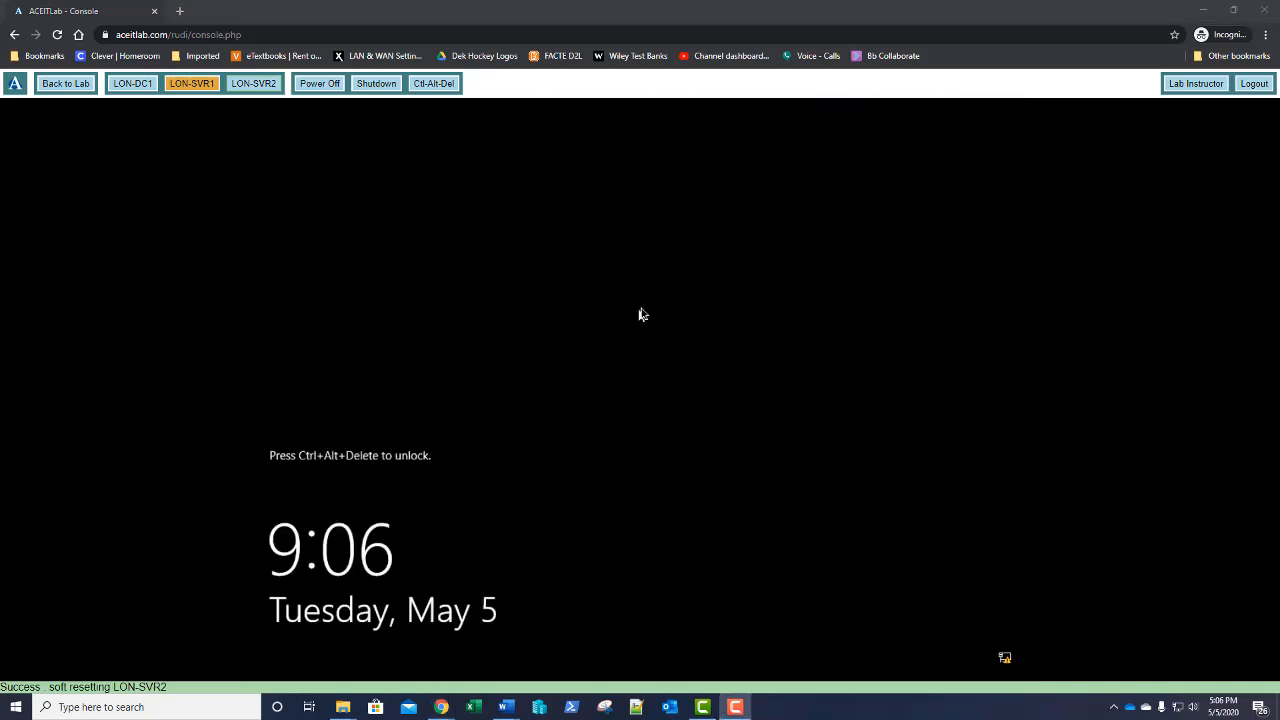
Unlock LON-SVR2 with the password and view This PC showing stuff (\\lon-dc1) as drive G:
left_click(644, 314)
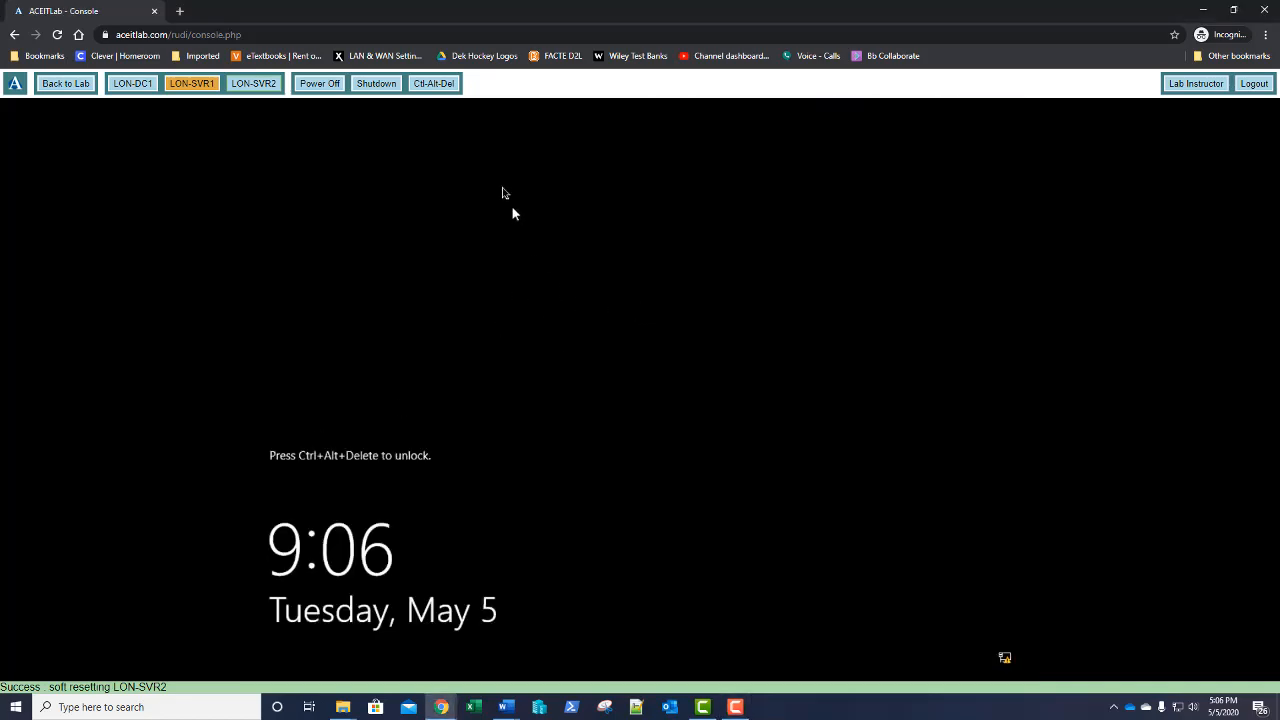
left_click(438, 87)
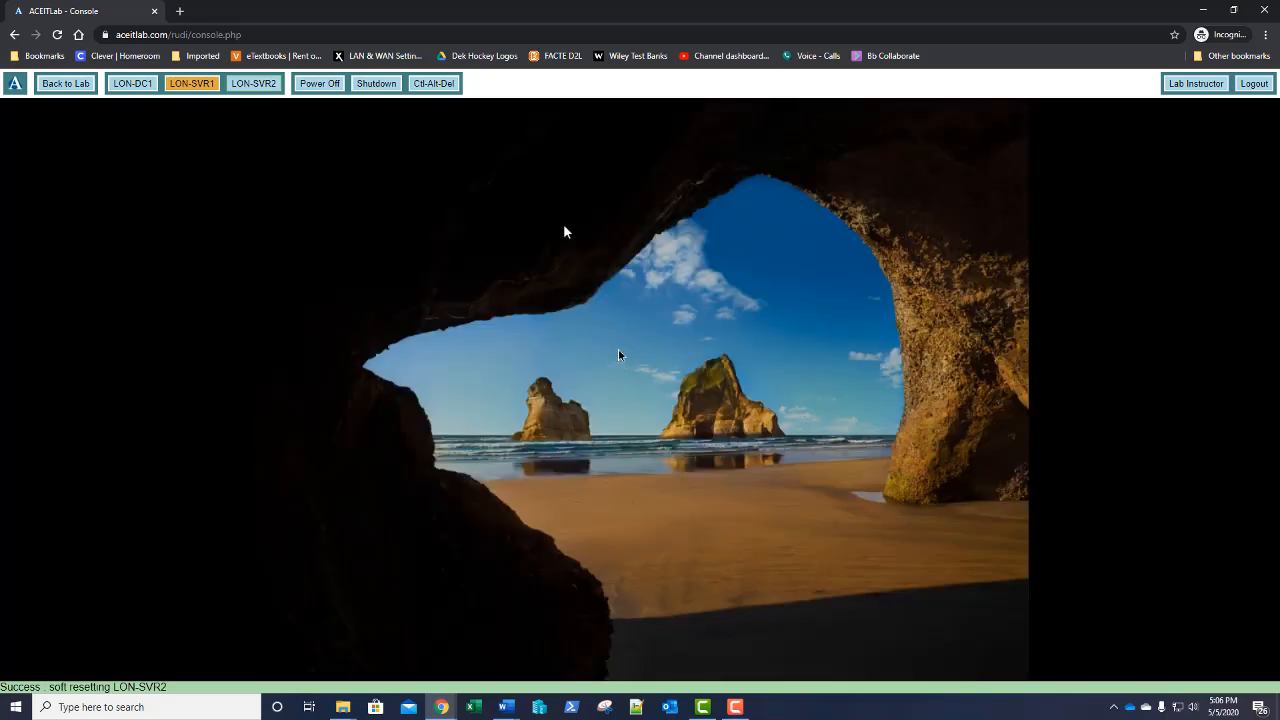
type("••••••")
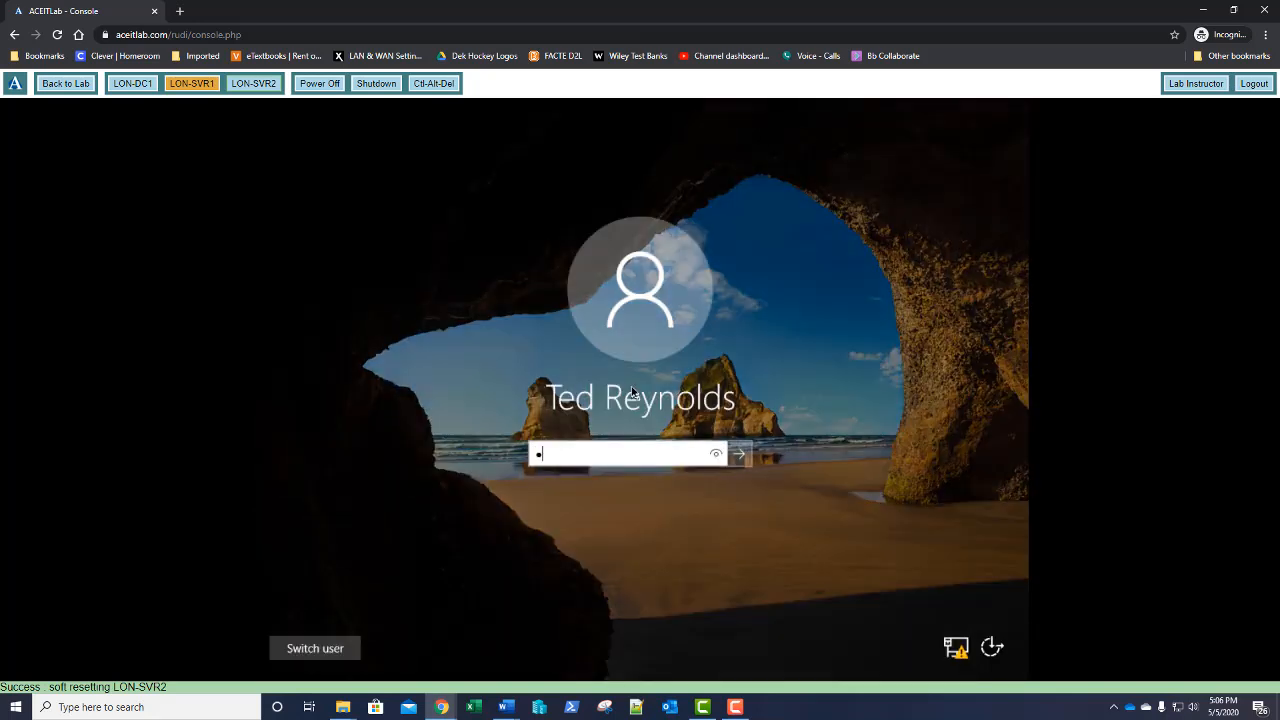
type("••")
key("Return")
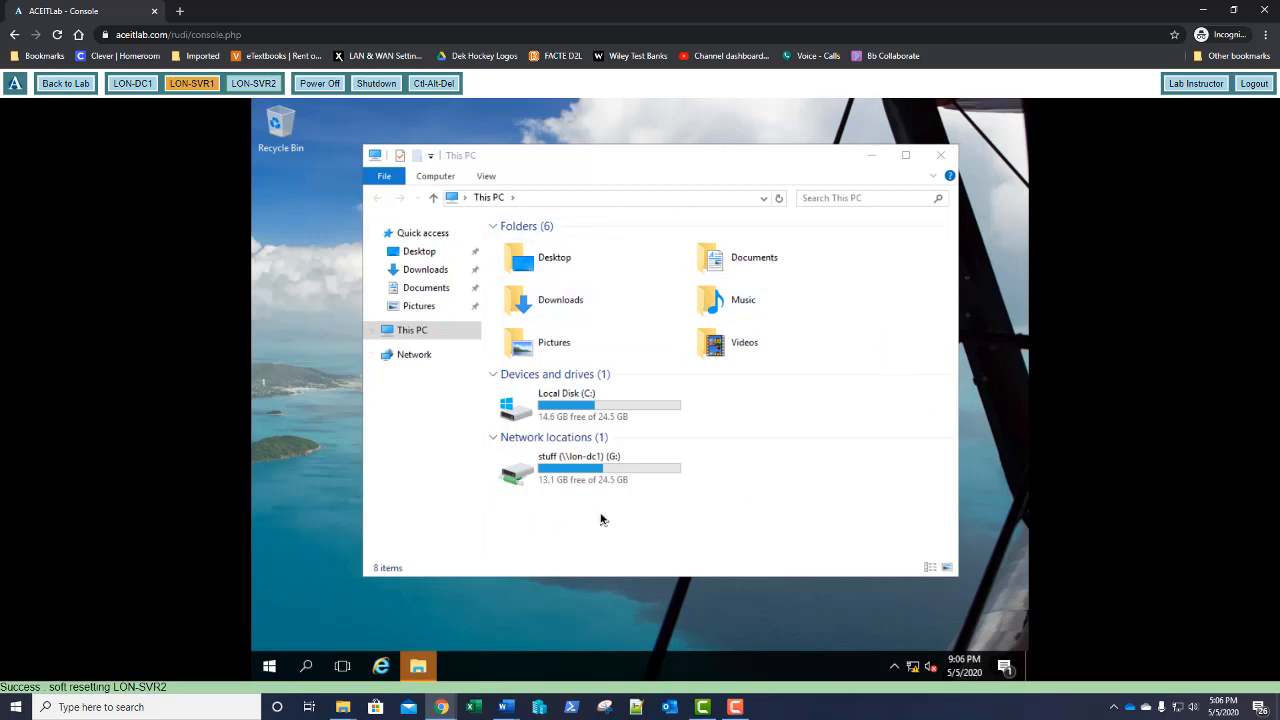
left_click(420, 667)
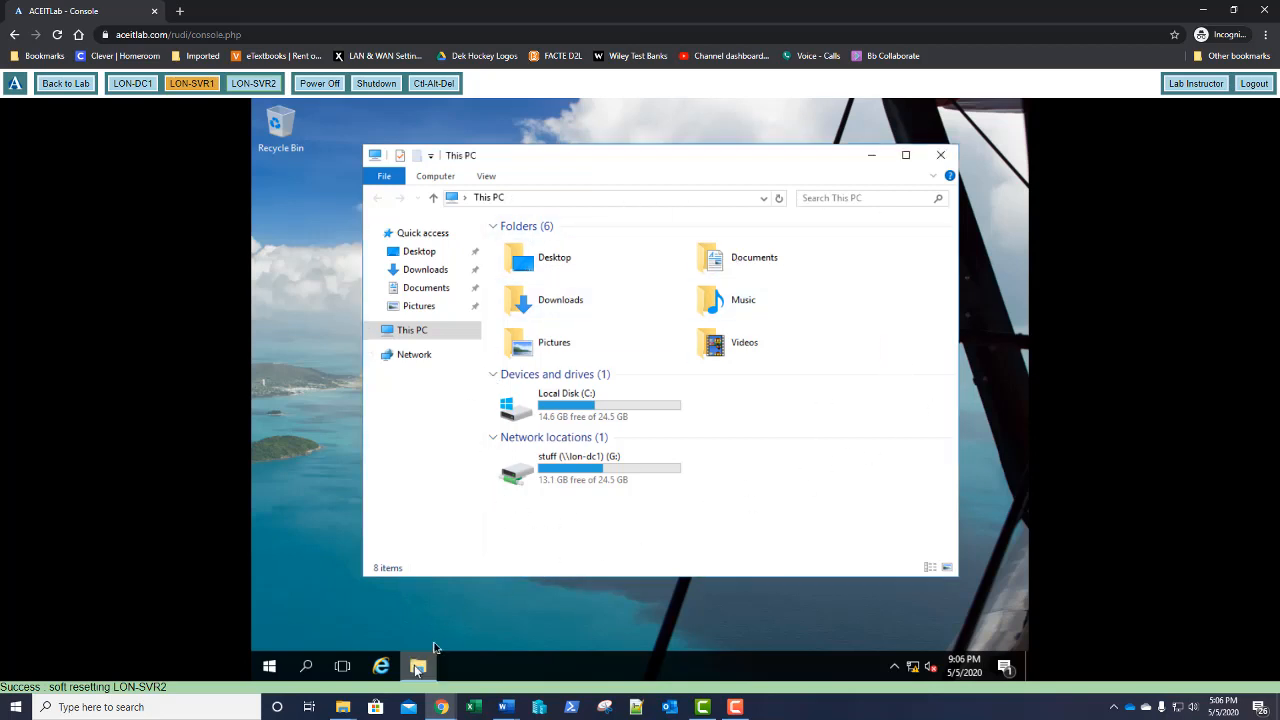